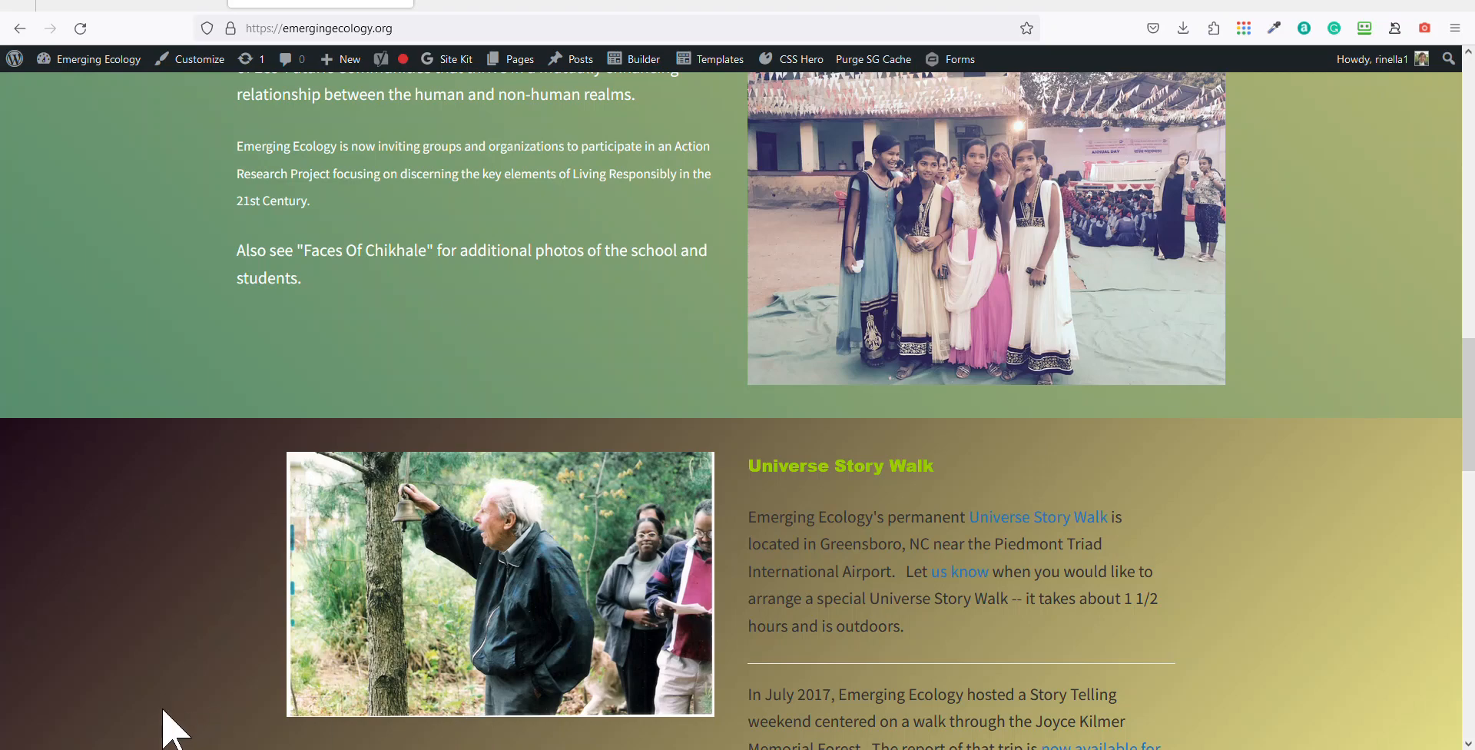
# Open the site's WordPress dashboard from the home page and check its screen options
pyautogui.scroll(3, 203, 691)
pyautogui.scroll(15, 213, 678)
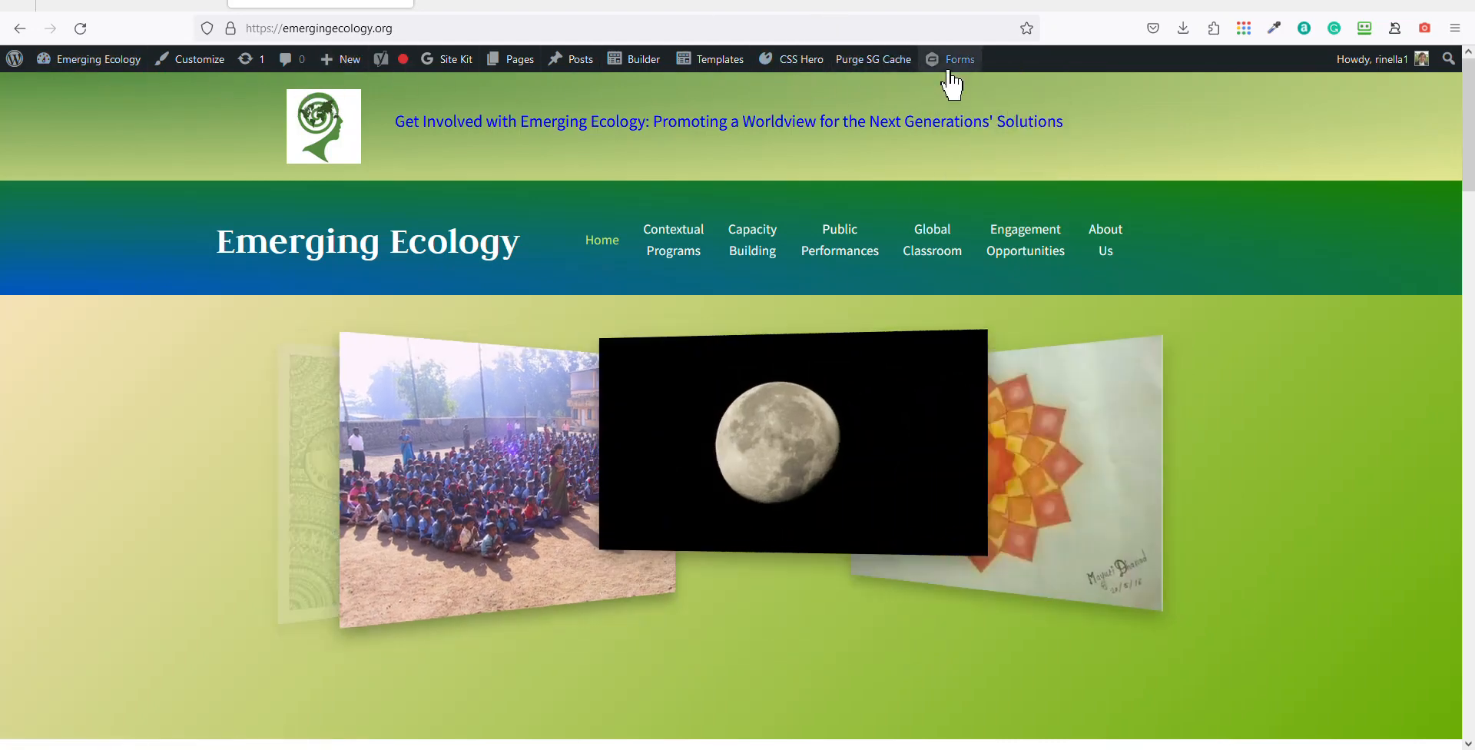
pyautogui.moveTo(80, 81)
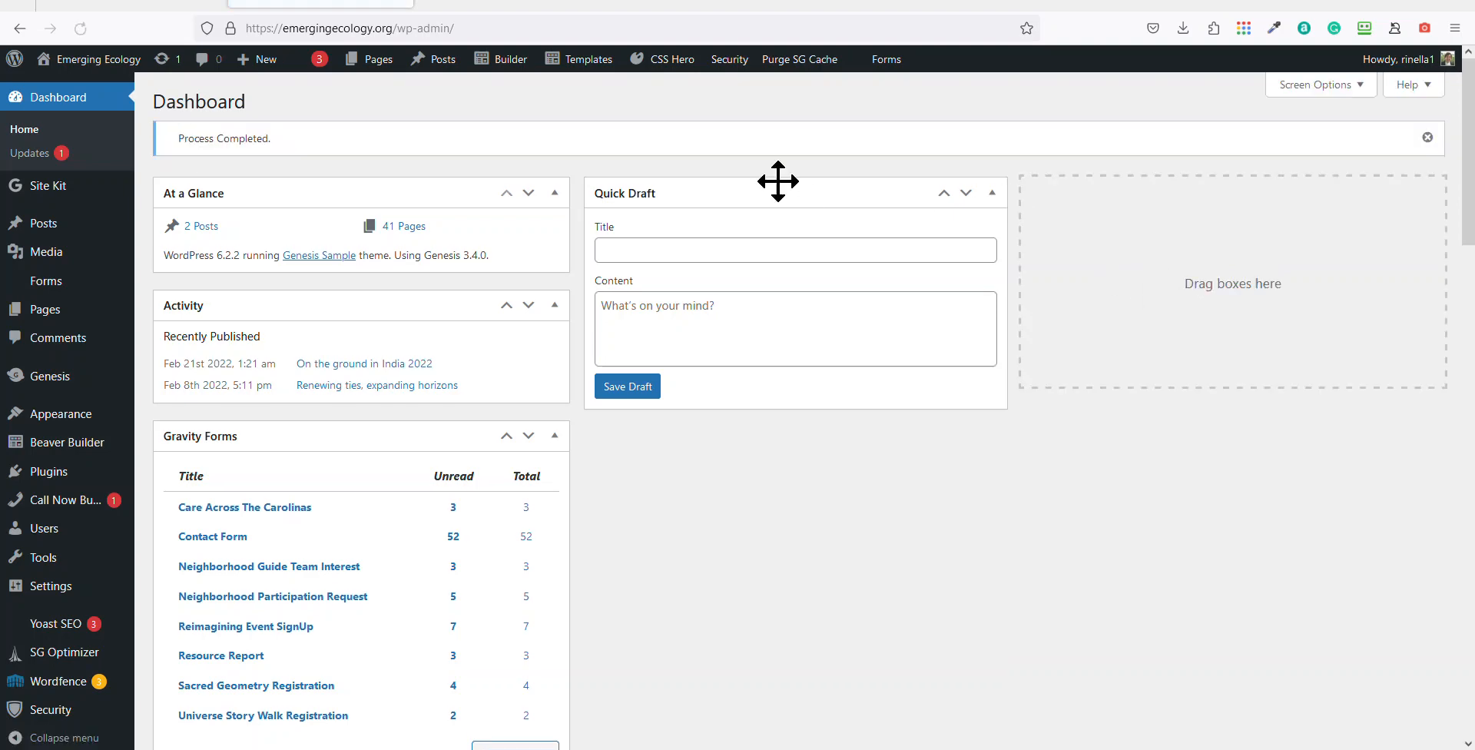
pyautogui.click(1339, 106)
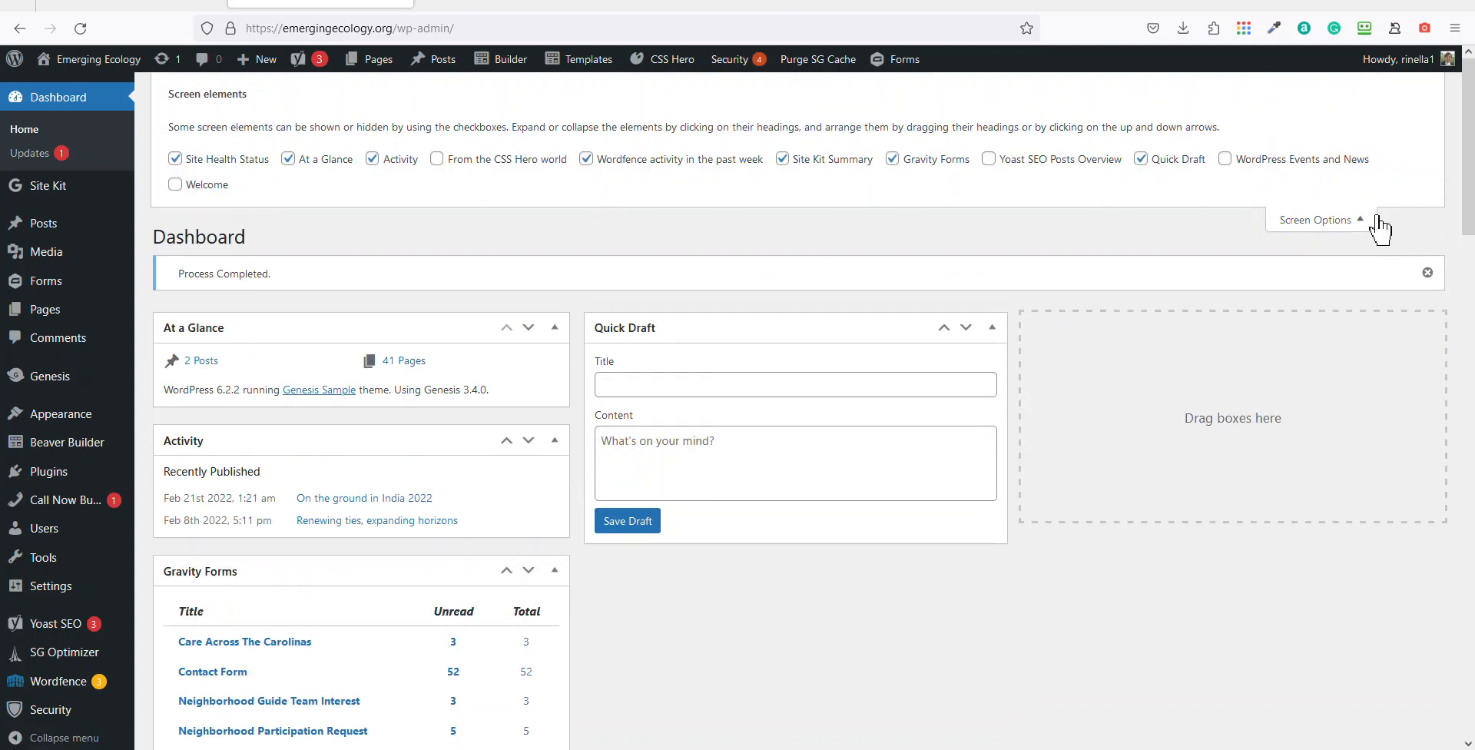
pyautogui.click(1350, 221)
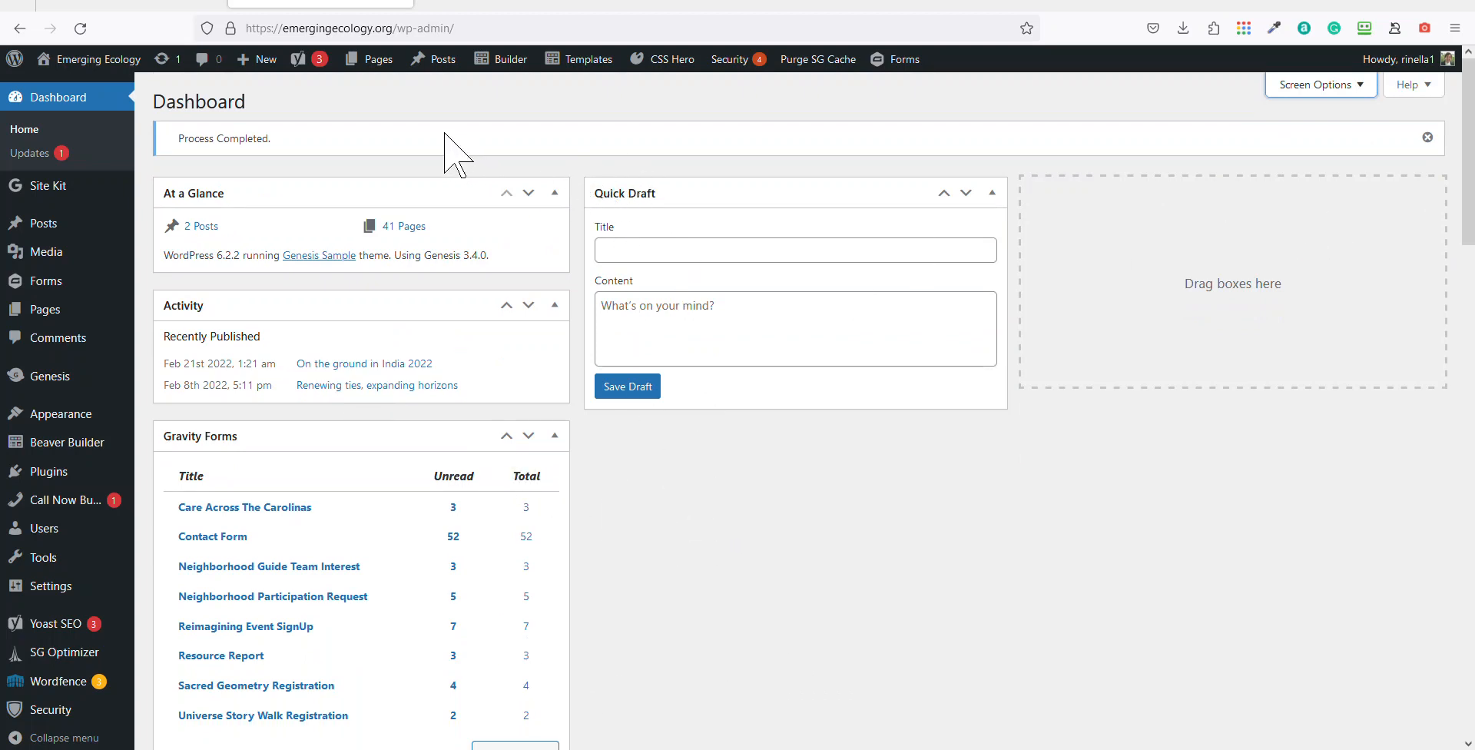
# Look through the list of the site's pages available for regular editing
pyautogui.moveTo(382, 66)
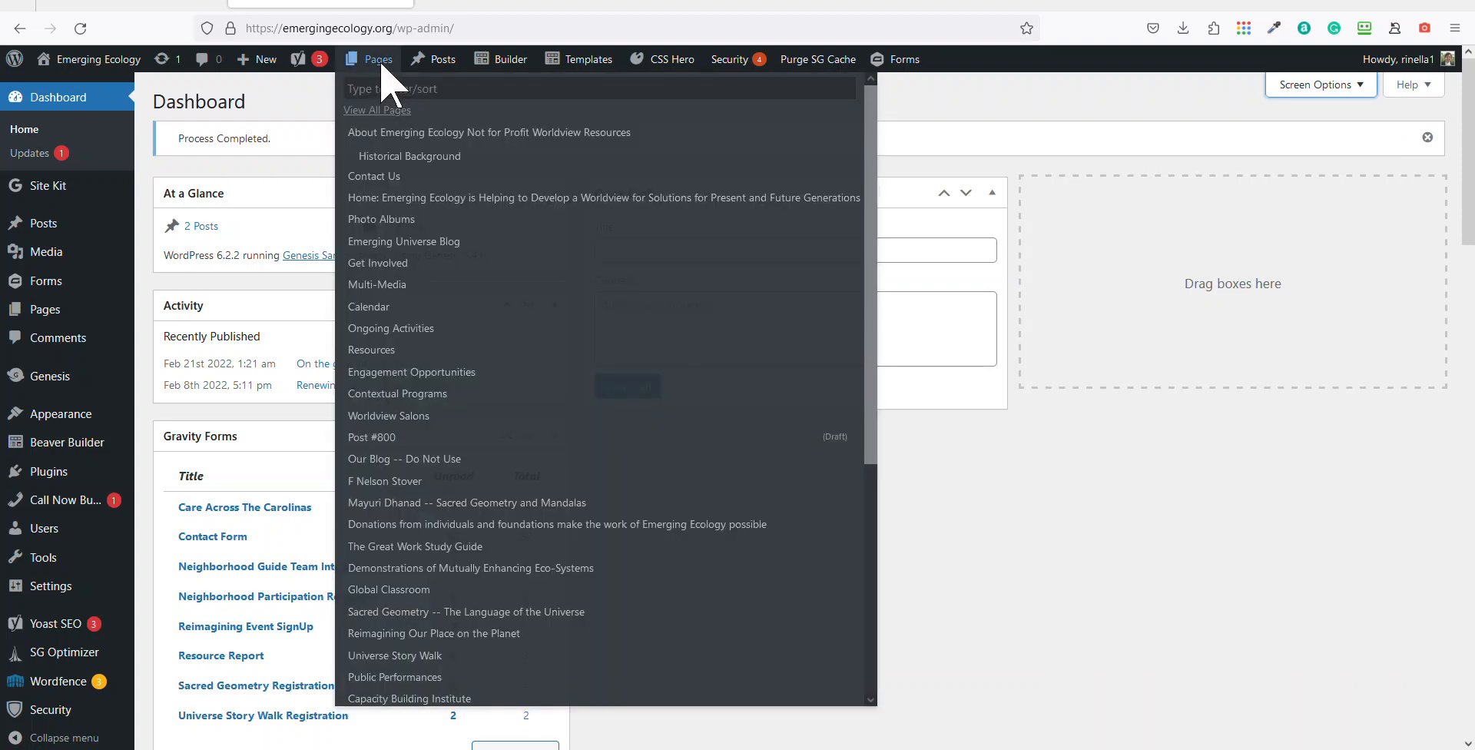
pyautogui.scroll(-7, 381, 286)
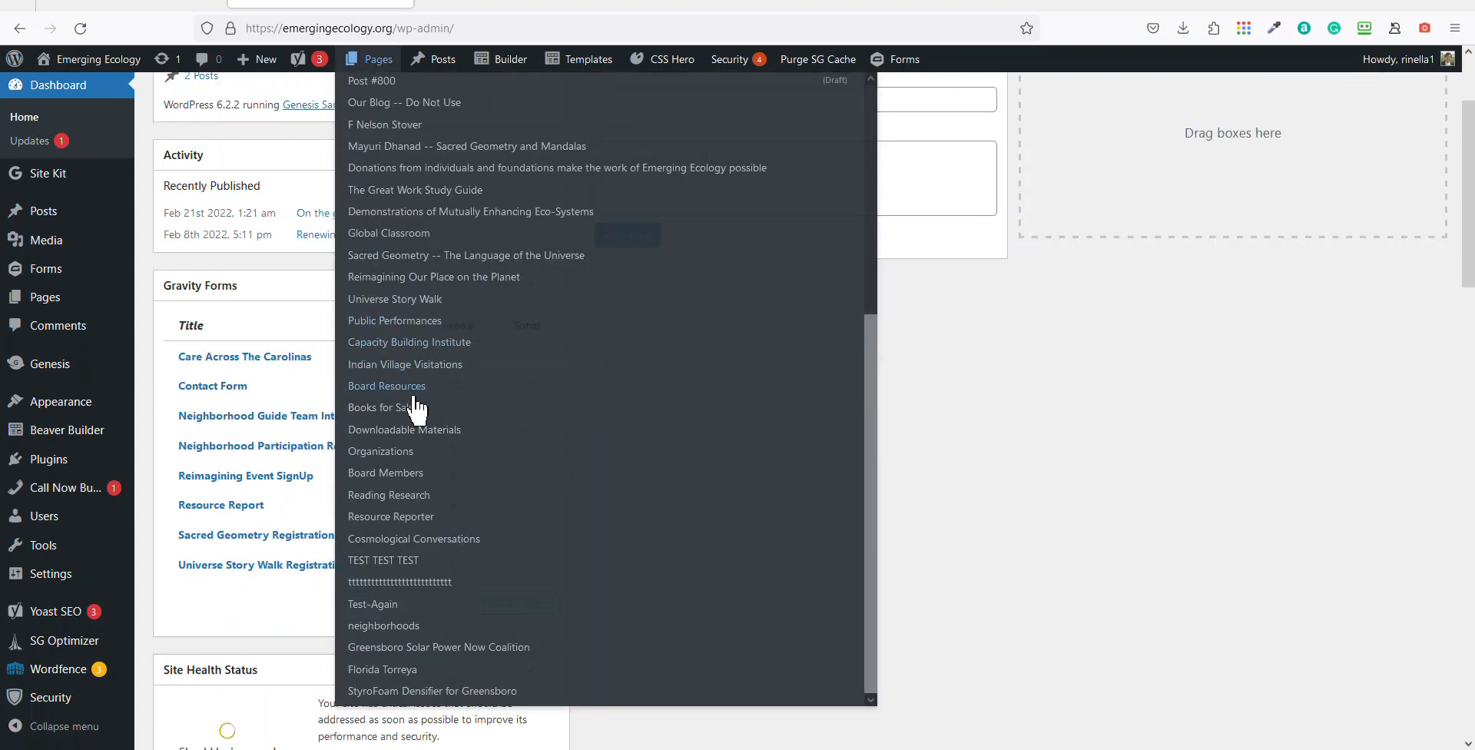
pyautogui.scroll(5, 431, 516)
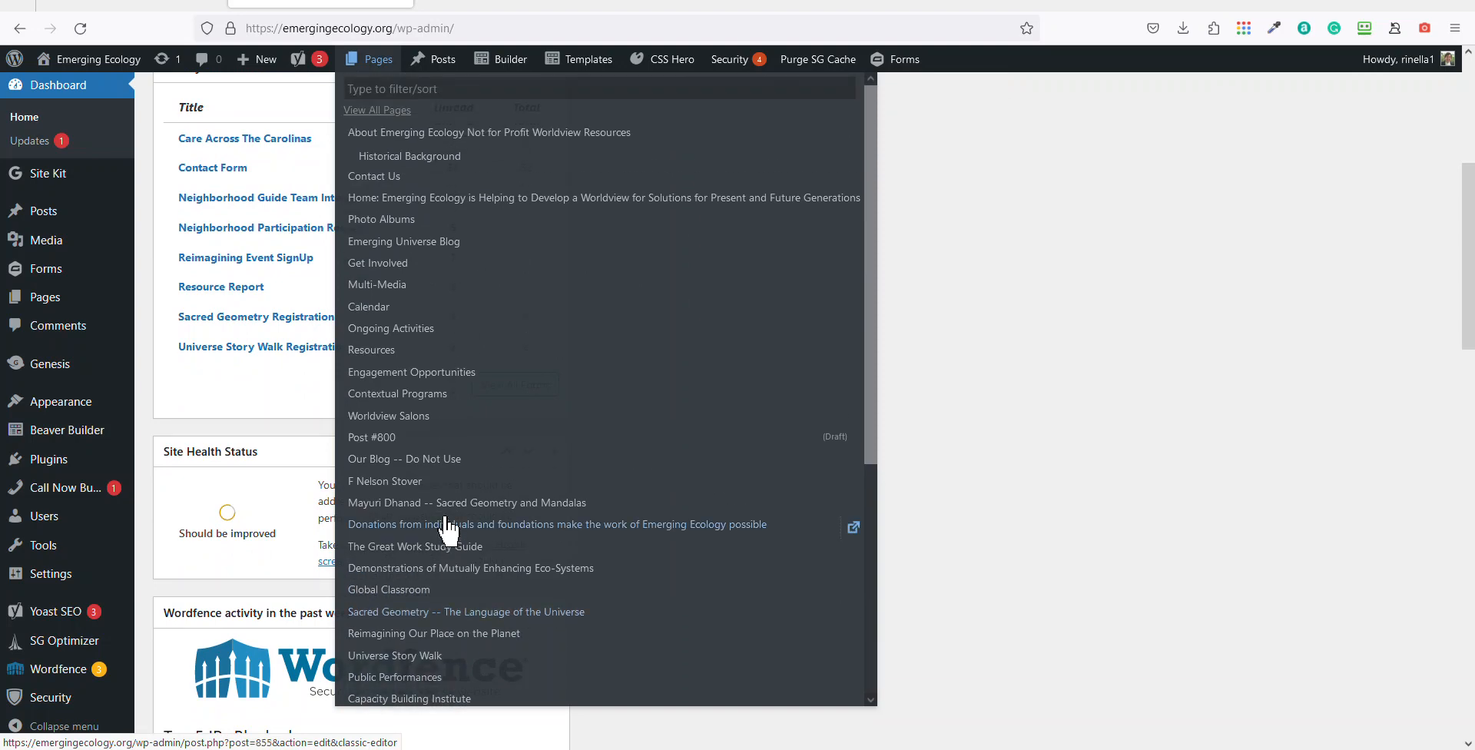
pyautogui.scroll(3, 448, 530)
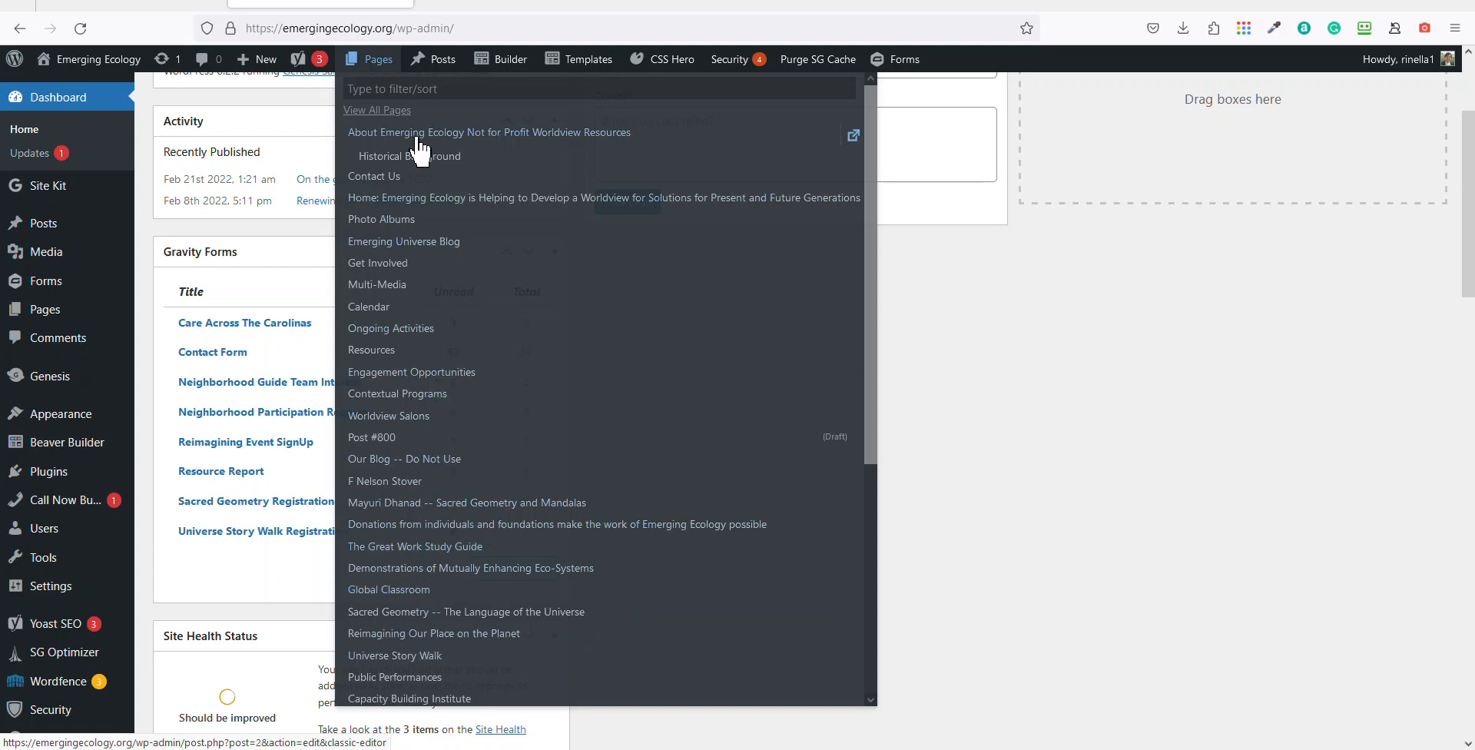
# Open the Home page in the Beaver Builder editor from the list of builder pages
pyautogui.moveTo(499, 59)
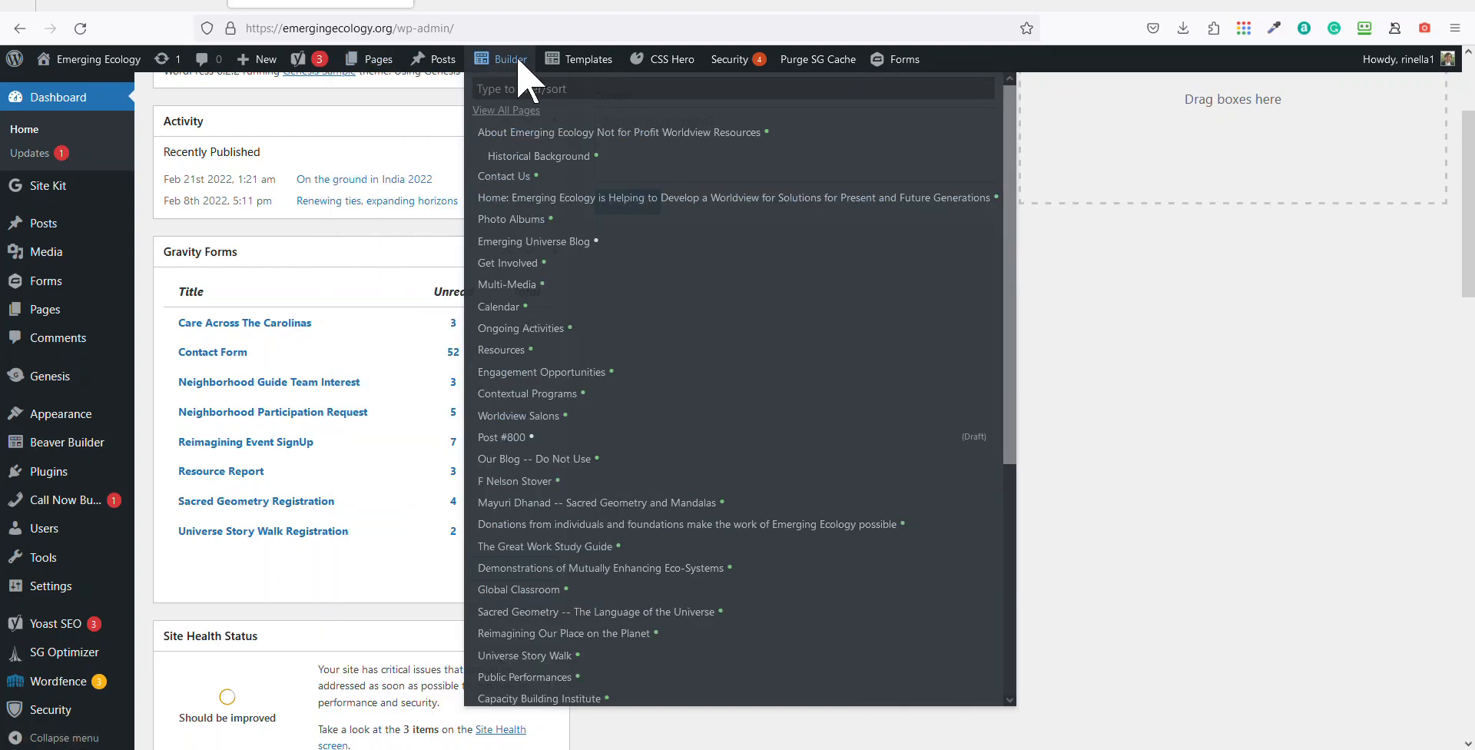
pyautogui.scroll(-5, 530, 322)
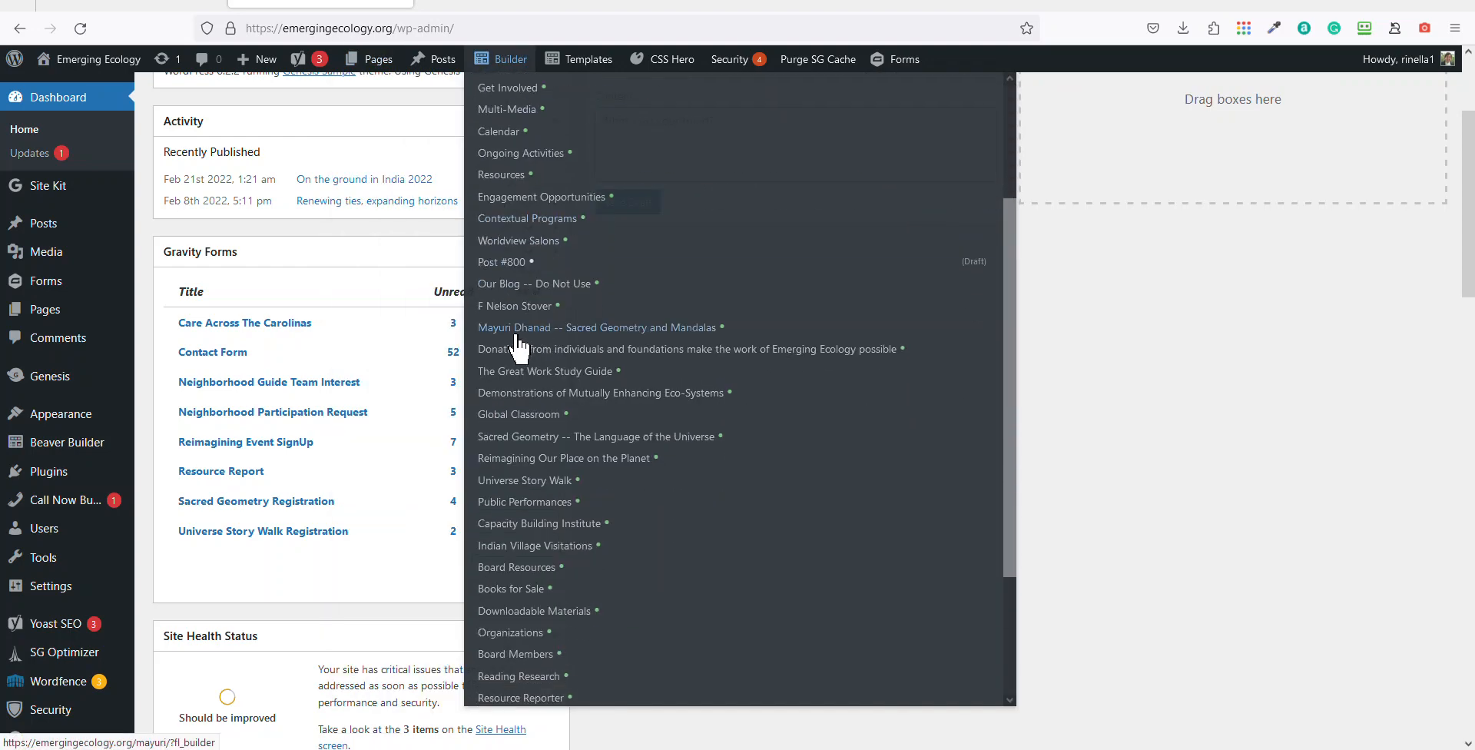
pyautogui.scroll(6, 553, 483)
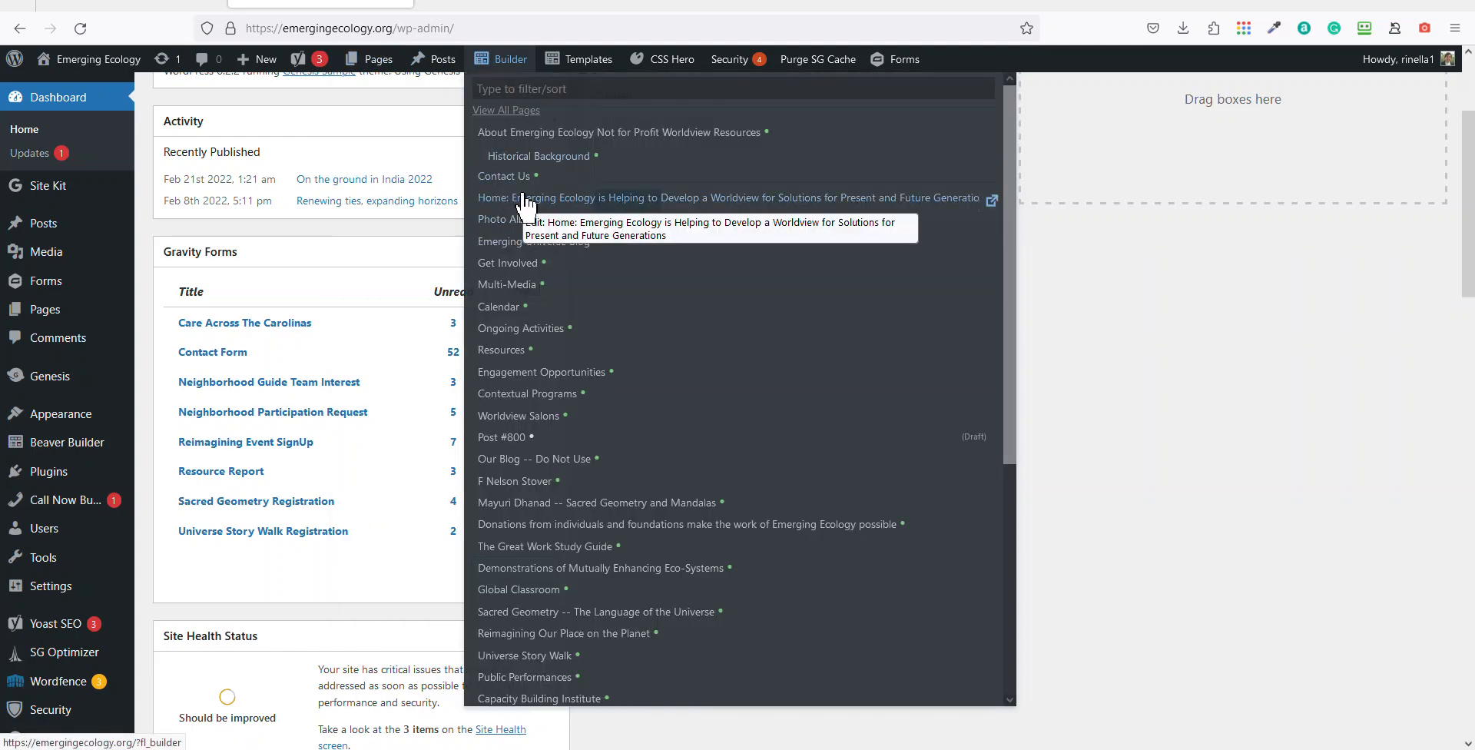
pyautogui.click(534, 89)
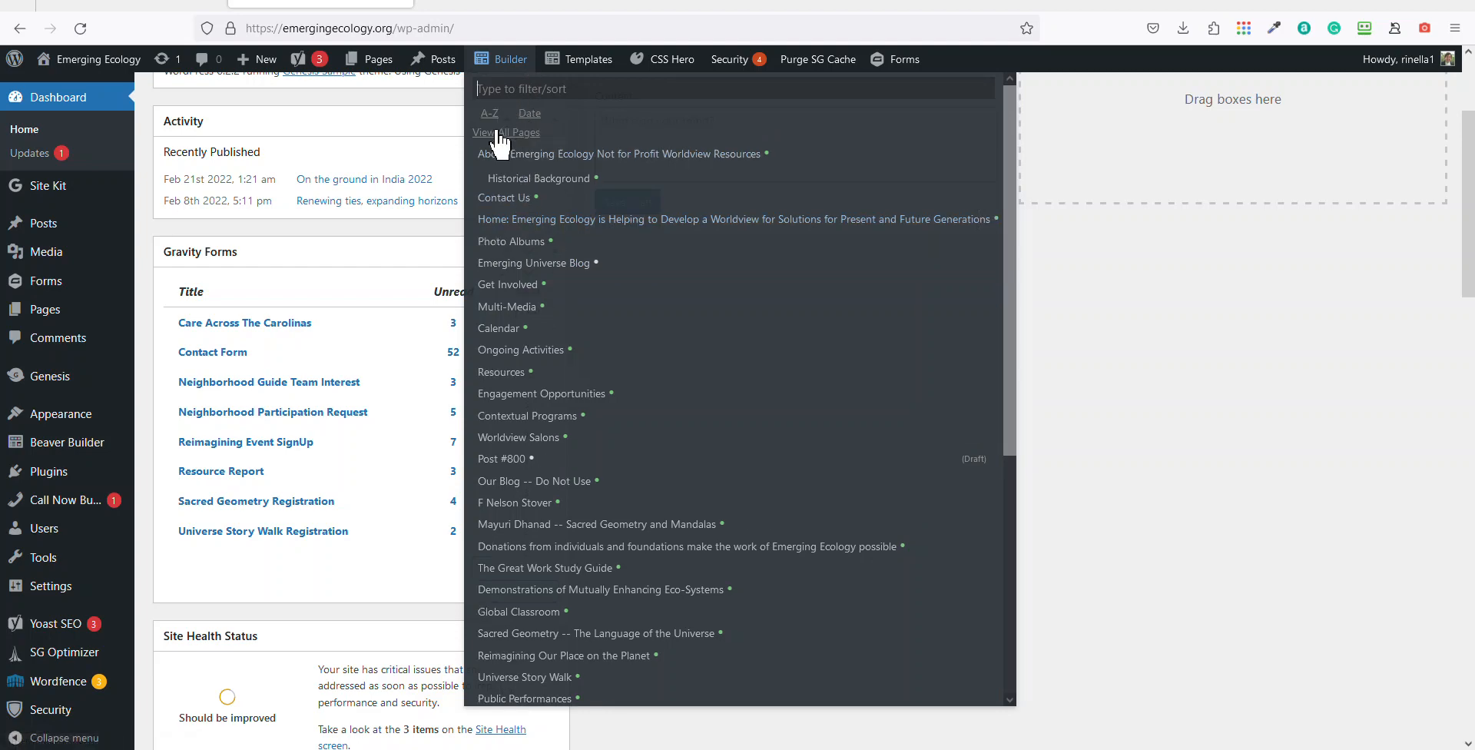
pyautogui.click(499, 222)
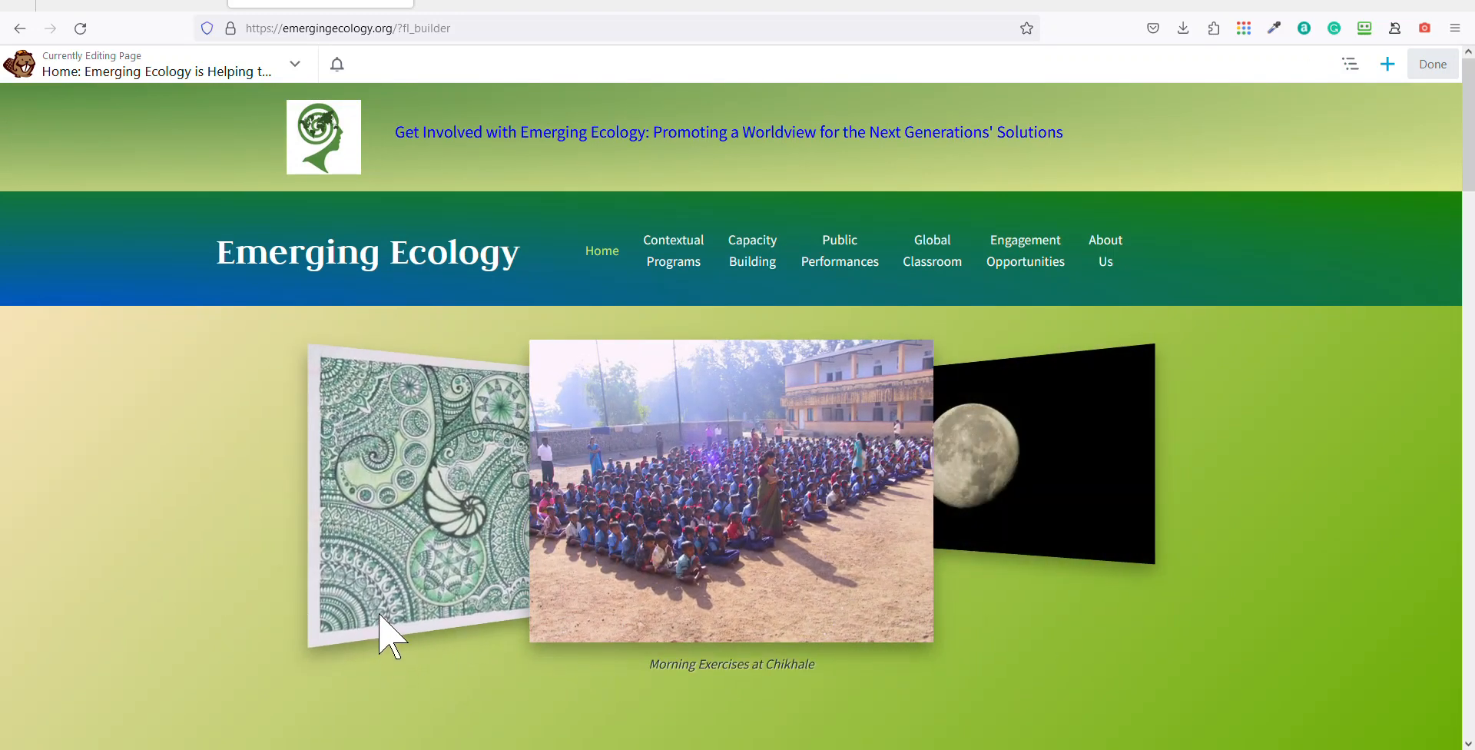
# Examine the home page's header, photo carousel and content rows, including the editing overlays on rows and modules
pyautogui.scroll(-10, 459, 474)
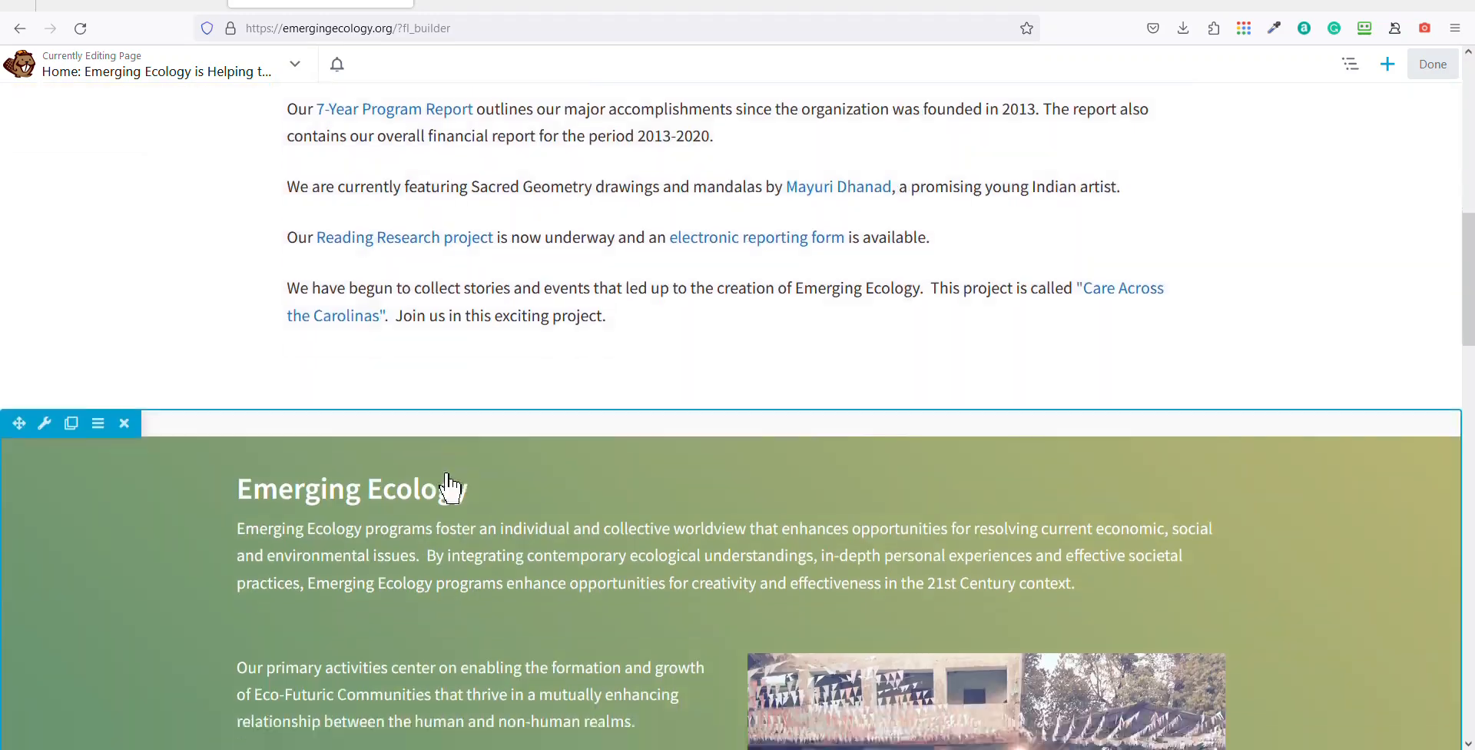
pyautogui.scroll(10, 449, 488)
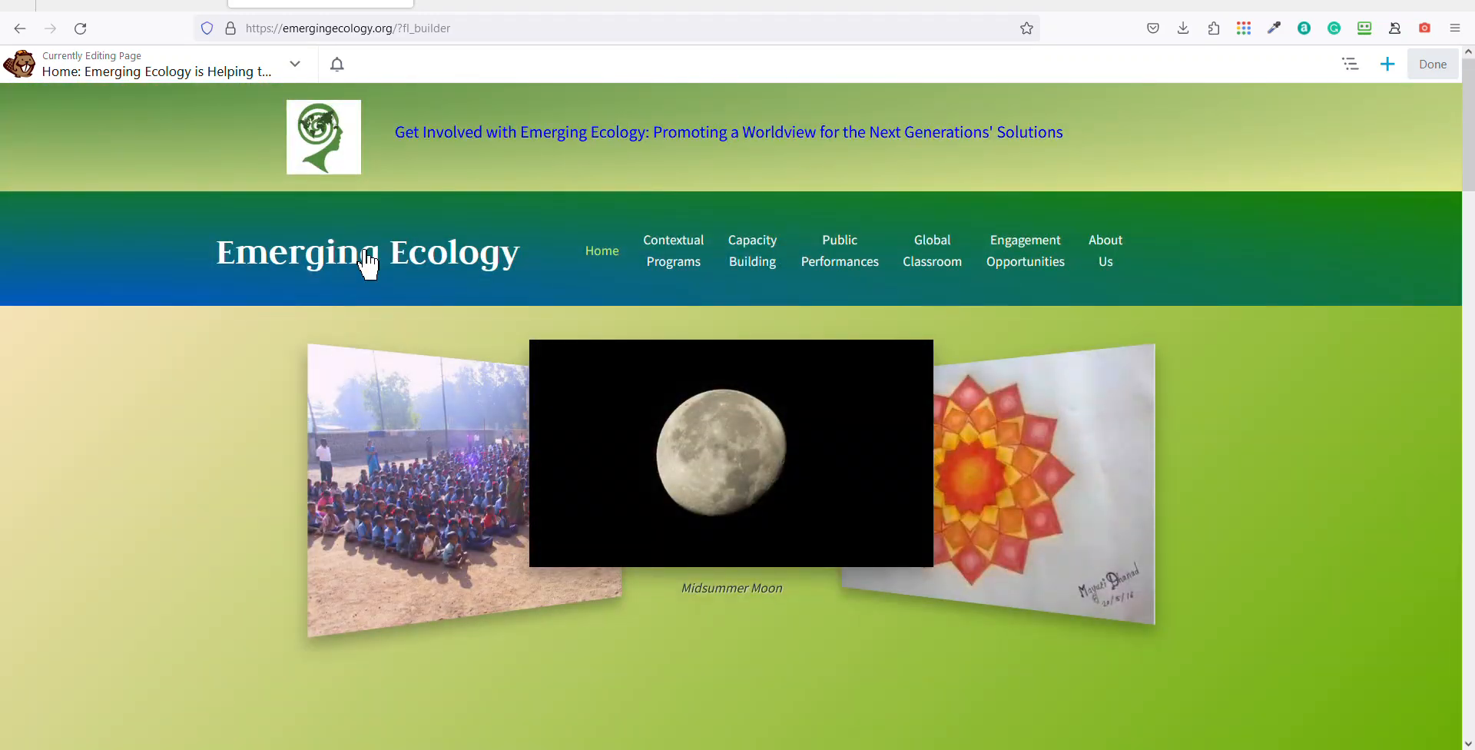
pyautogui.scroll(-5, 384, 453)
pyautogui.moveTo(384, 449)
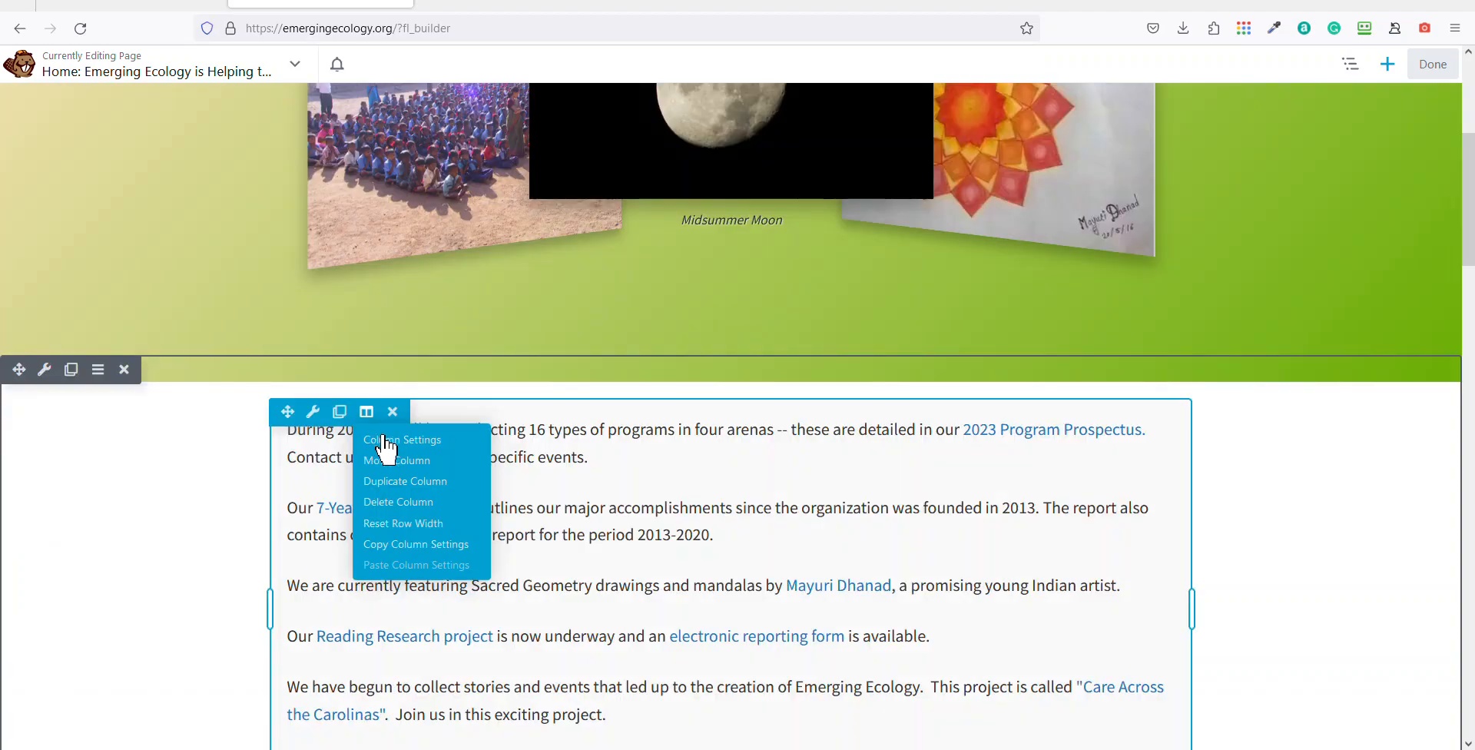
pyautogui.scroll(-16, 536, 566)
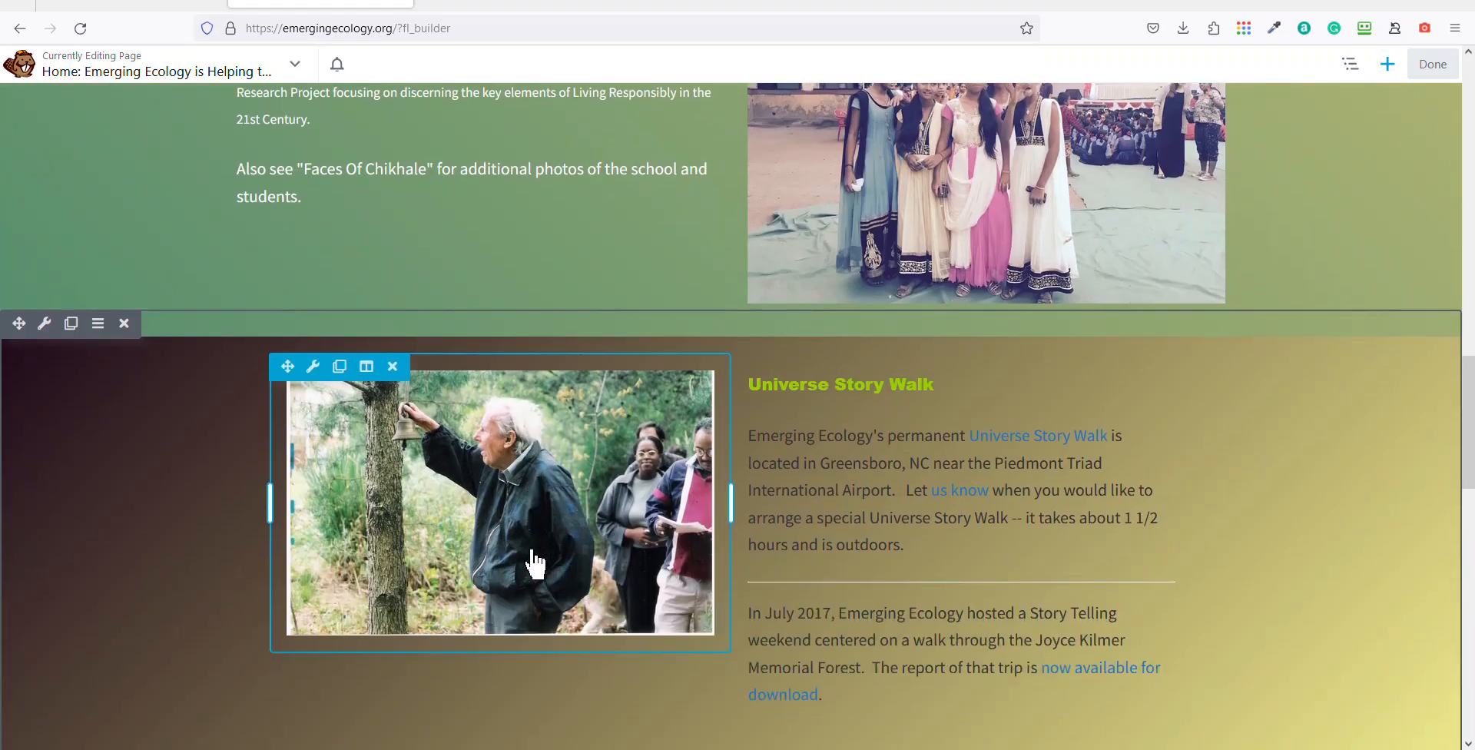
pyautogui.scroll(20, 829, 553)
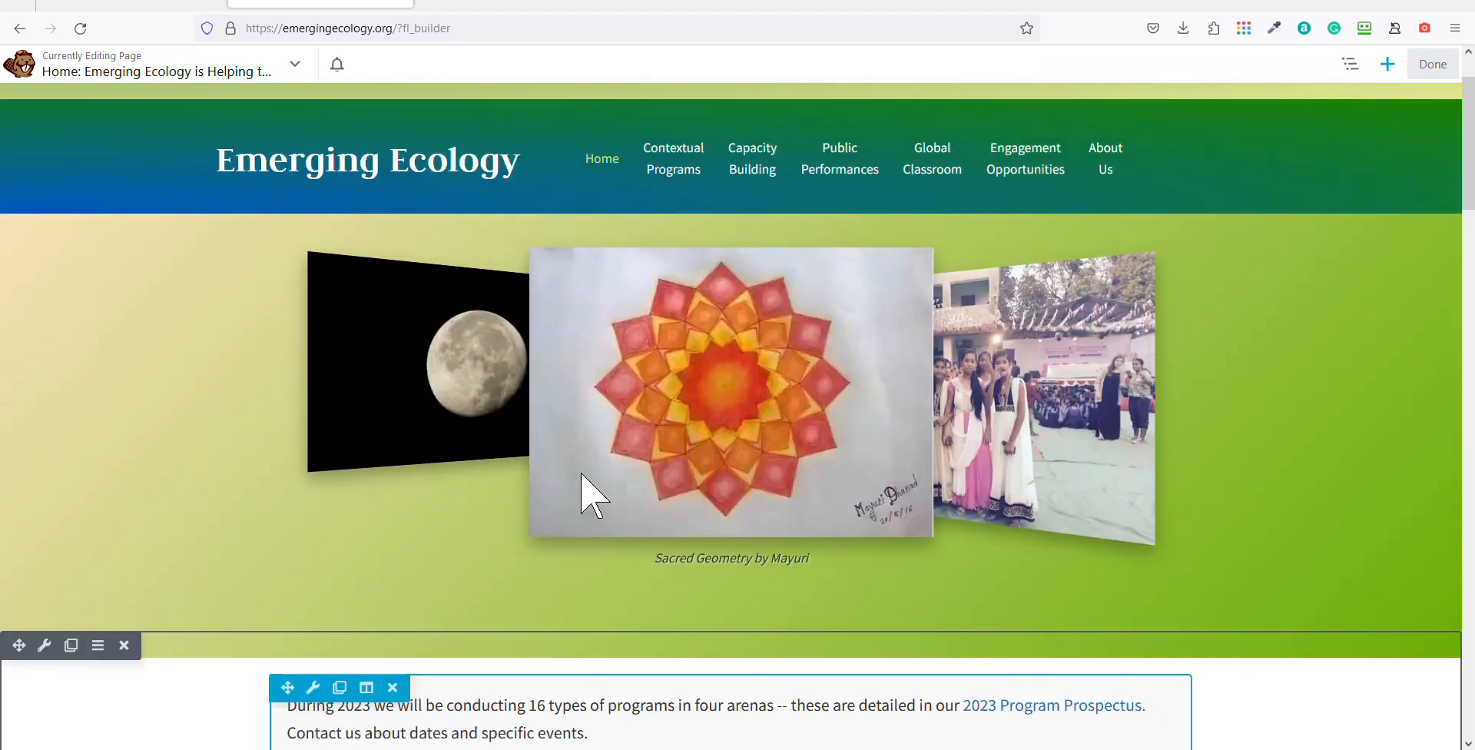
pyautogui.scroll(2, 582, 474)
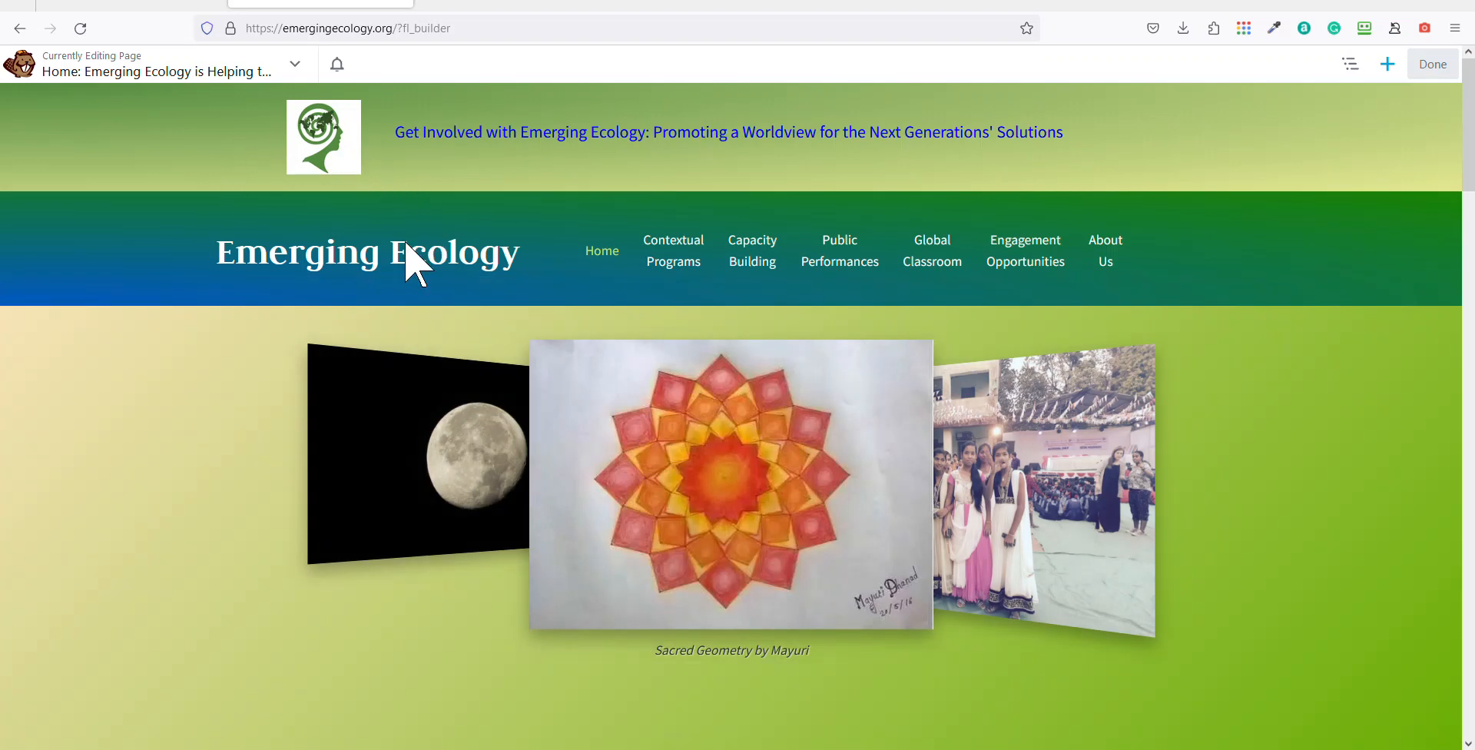
pyautogui.scroll(-2, 653, 253)
pyautogui.scroll(2, 615, 207)
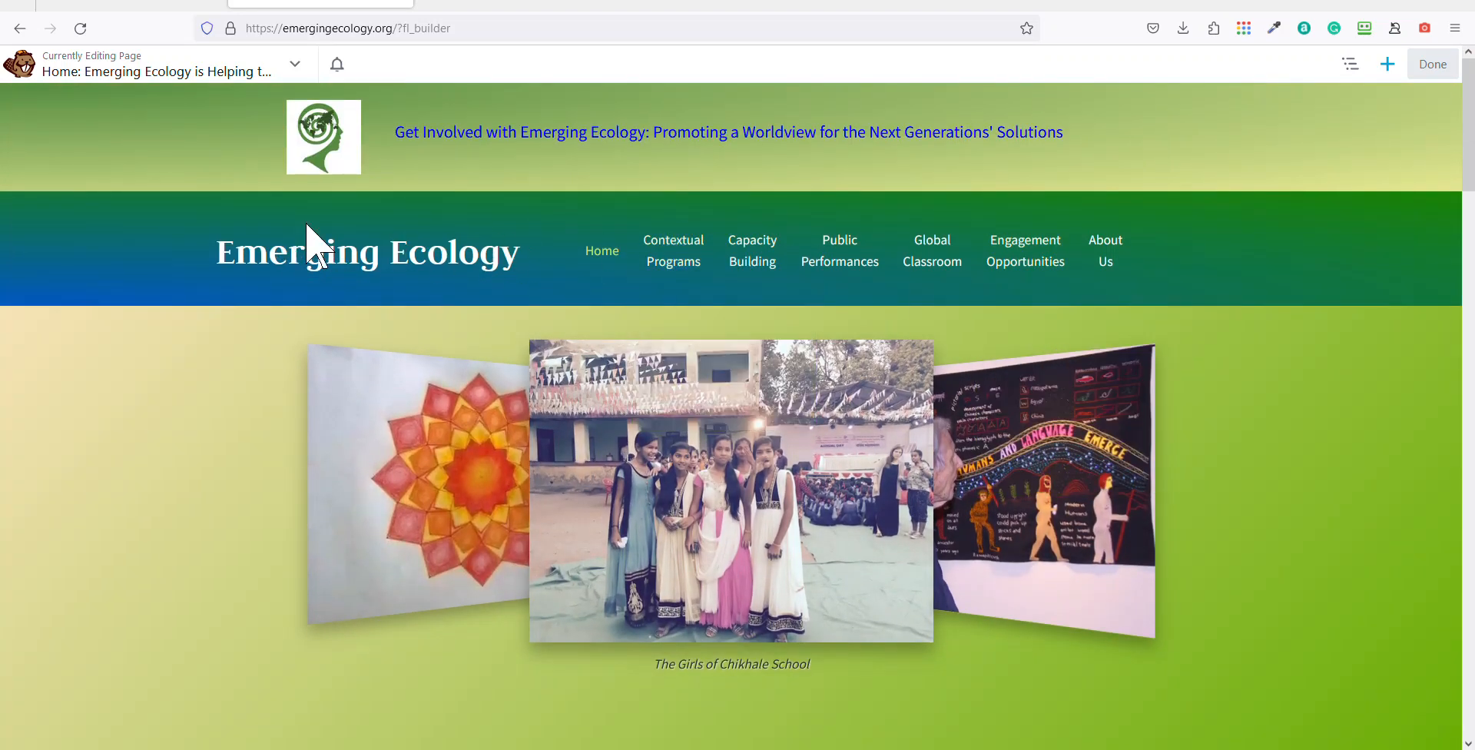
# Review the whole home page layout from the carousel through Universe Story Walk and Upcoming Events to the footer
pyautogui.scroll(-6, 629, 461)
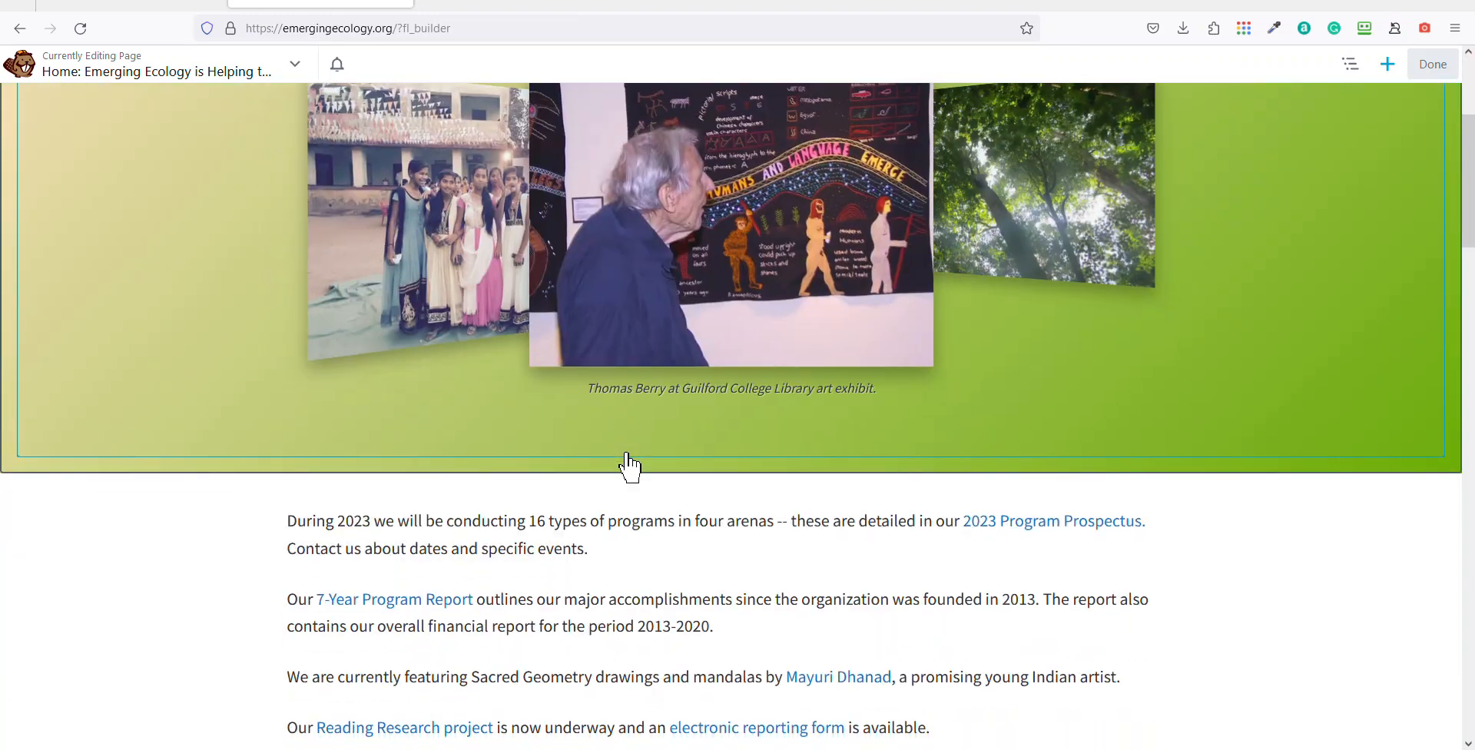
pyautogui.scroll(-20, 628, 465)
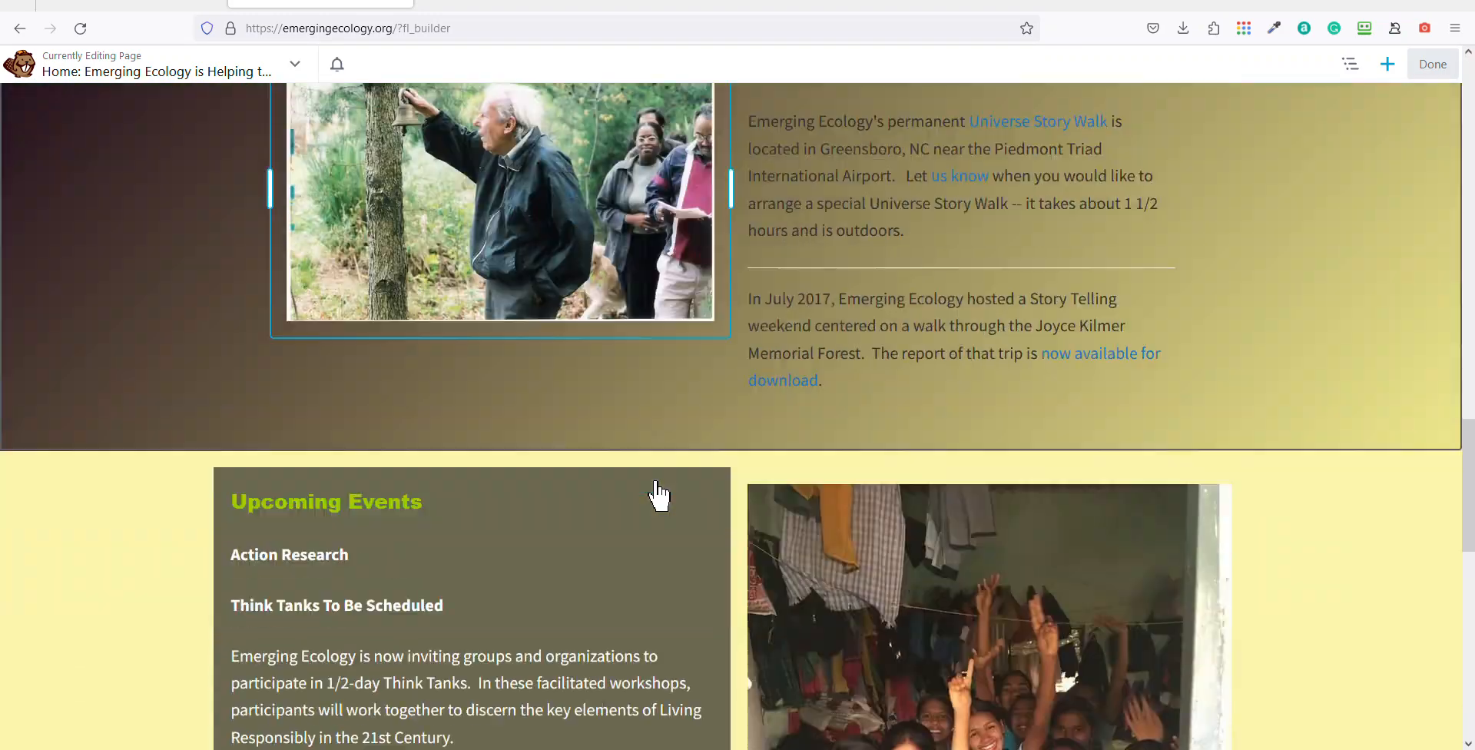
pyautogui.scroll(-12, 658, 495)
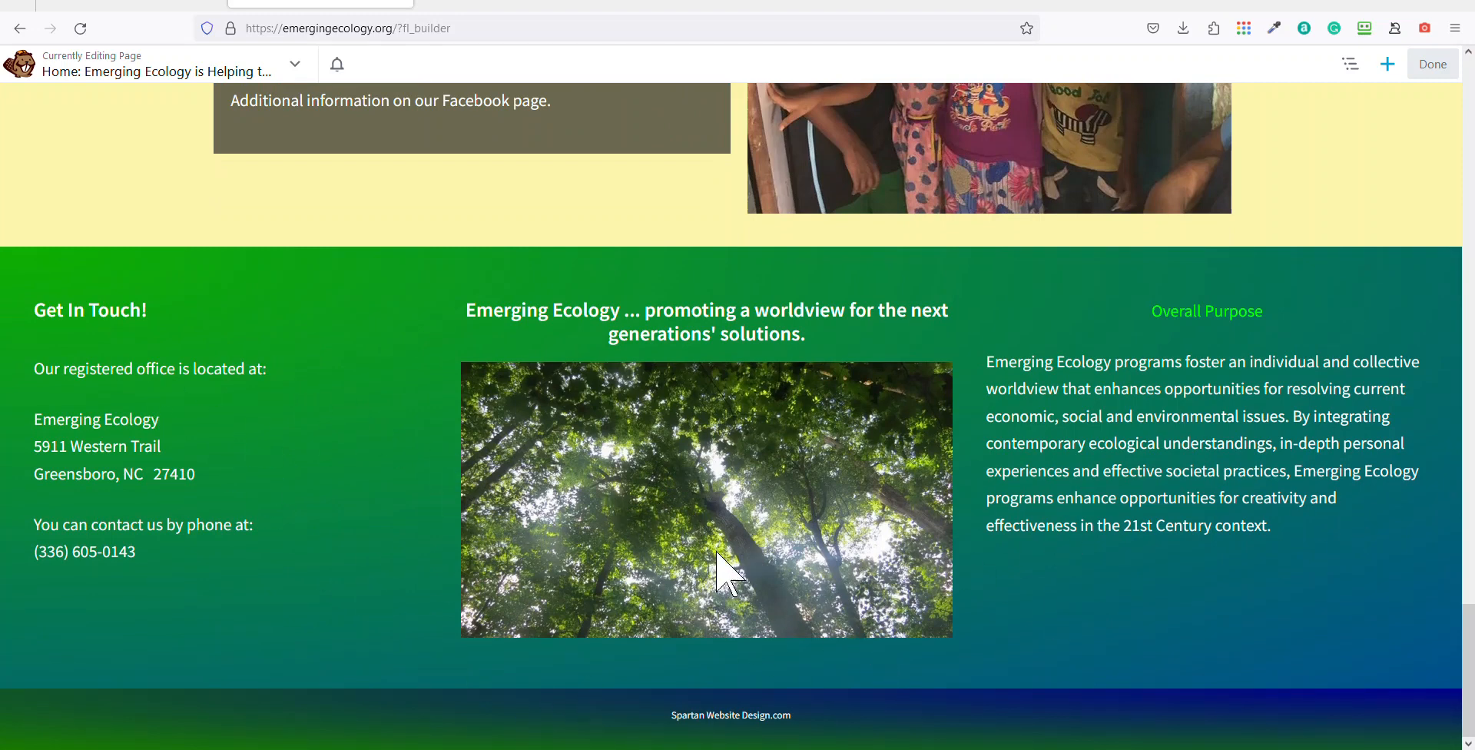
pyautogui.scroll(2, 328, 381)
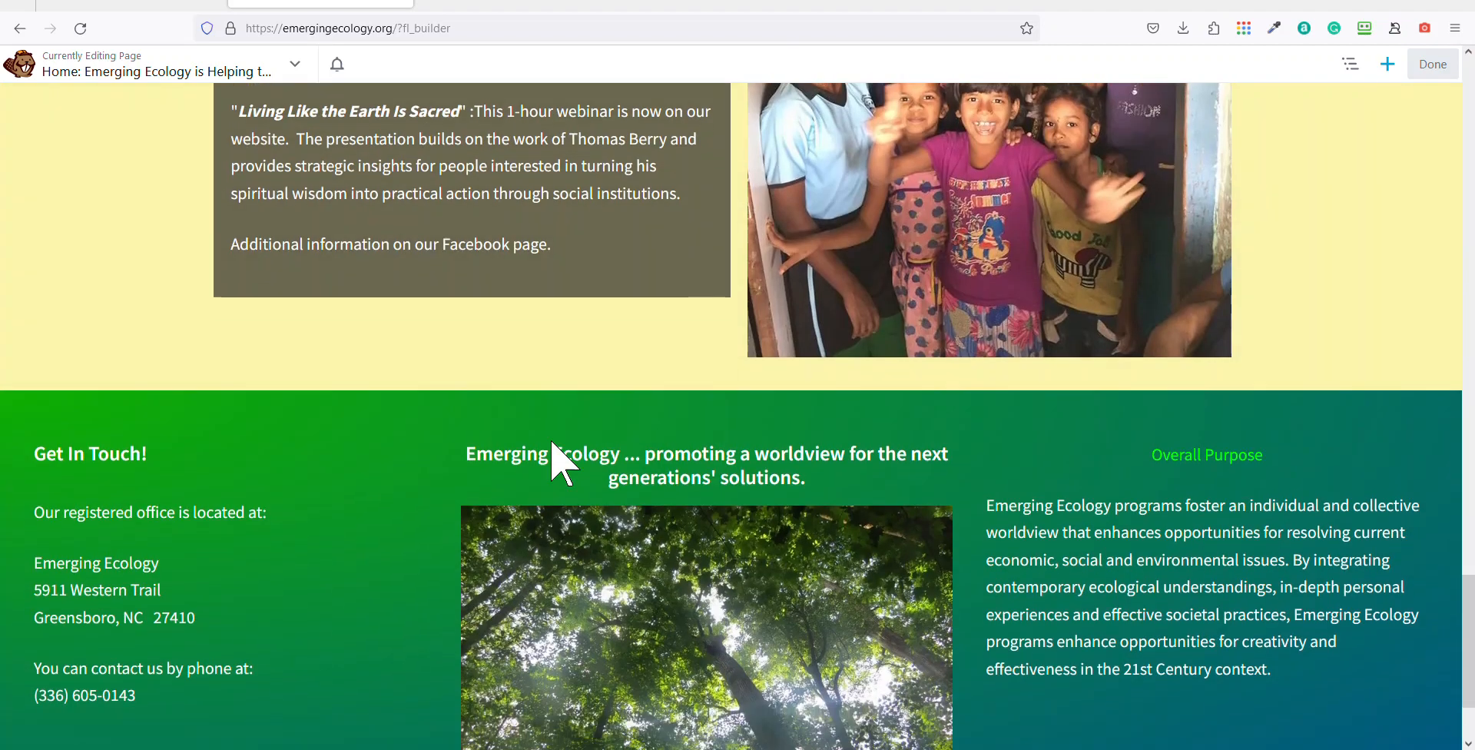
pyautogui.scroll(-2, 554, 441)
pyautogui.scroll(4, 822, 560)
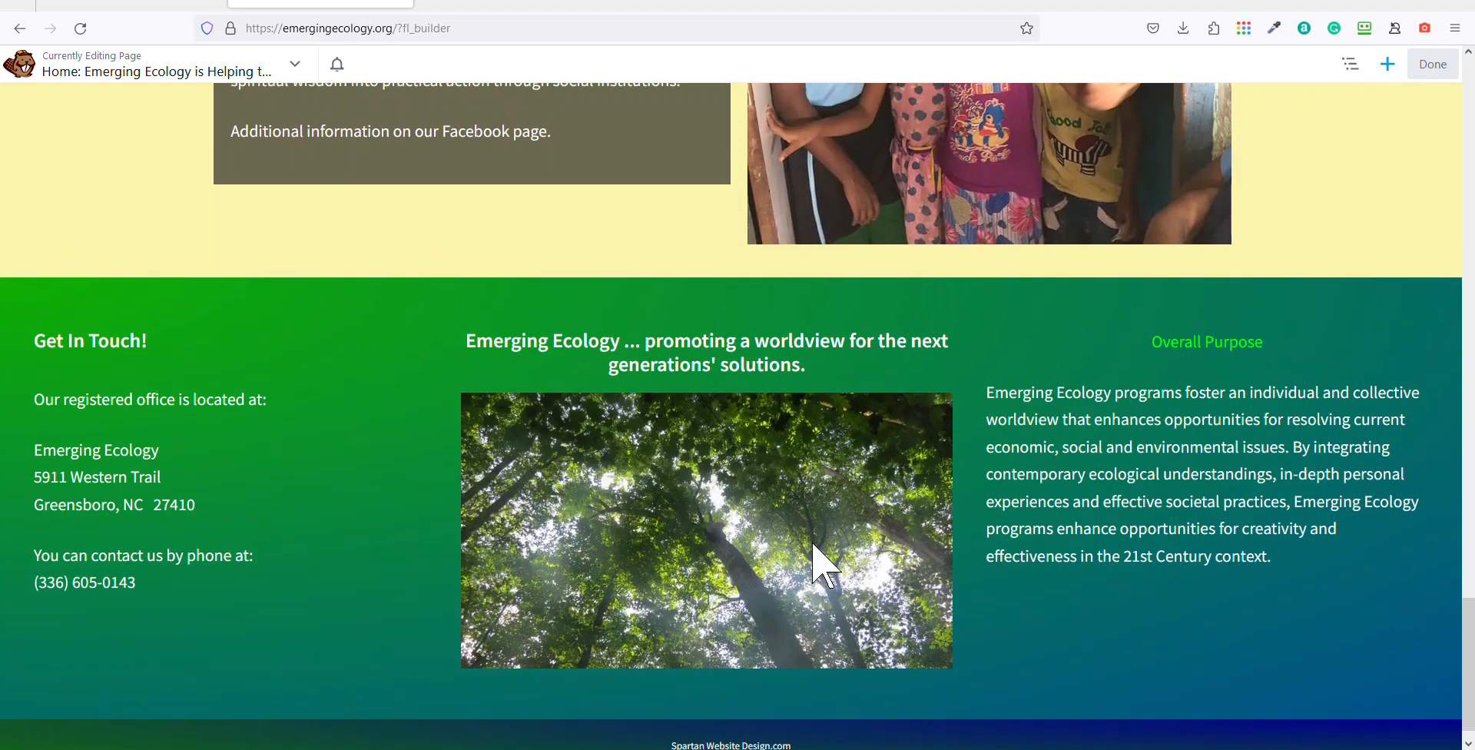
pyautogui.scroll(4, 814, 573)
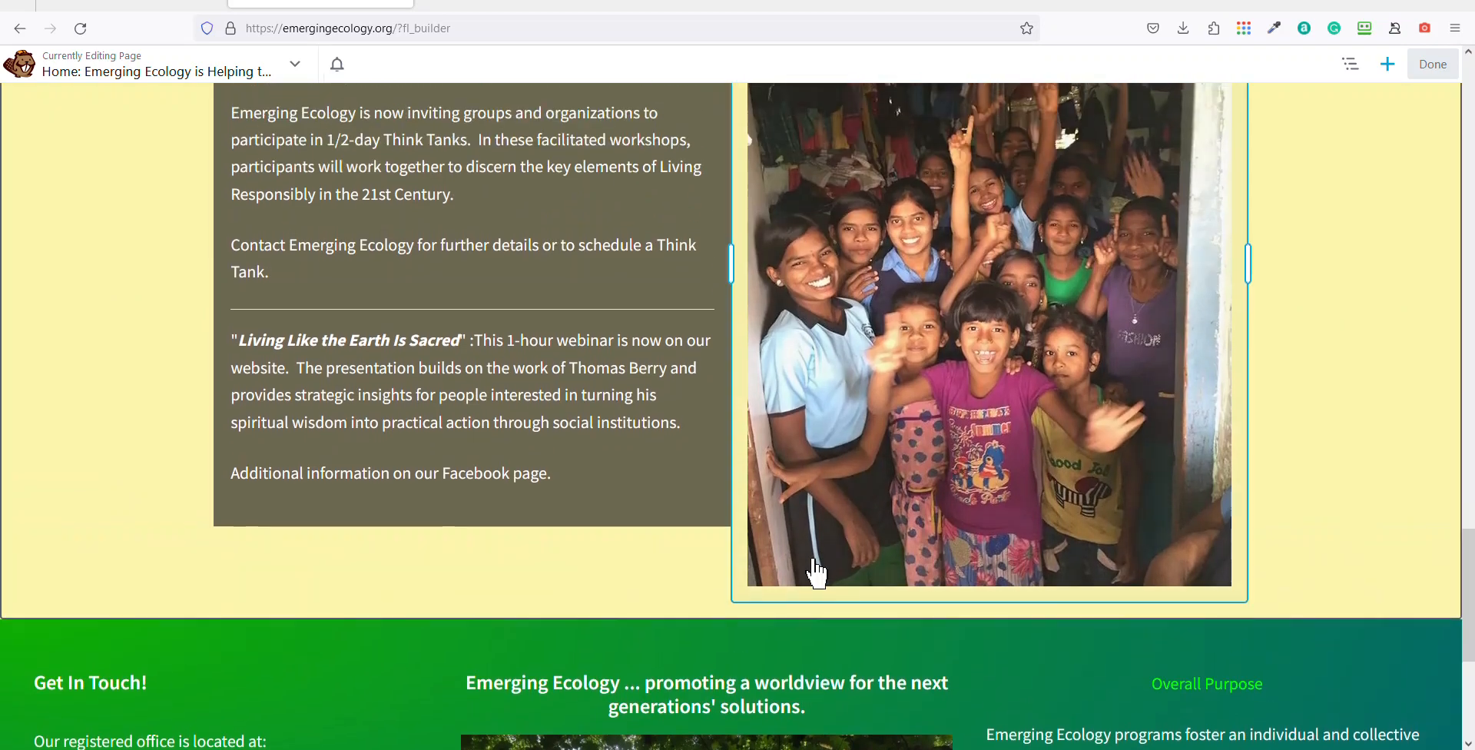
pyautogui.scroll(3, 541, 610)
pyautogui.scroll(-5, 546, 601)
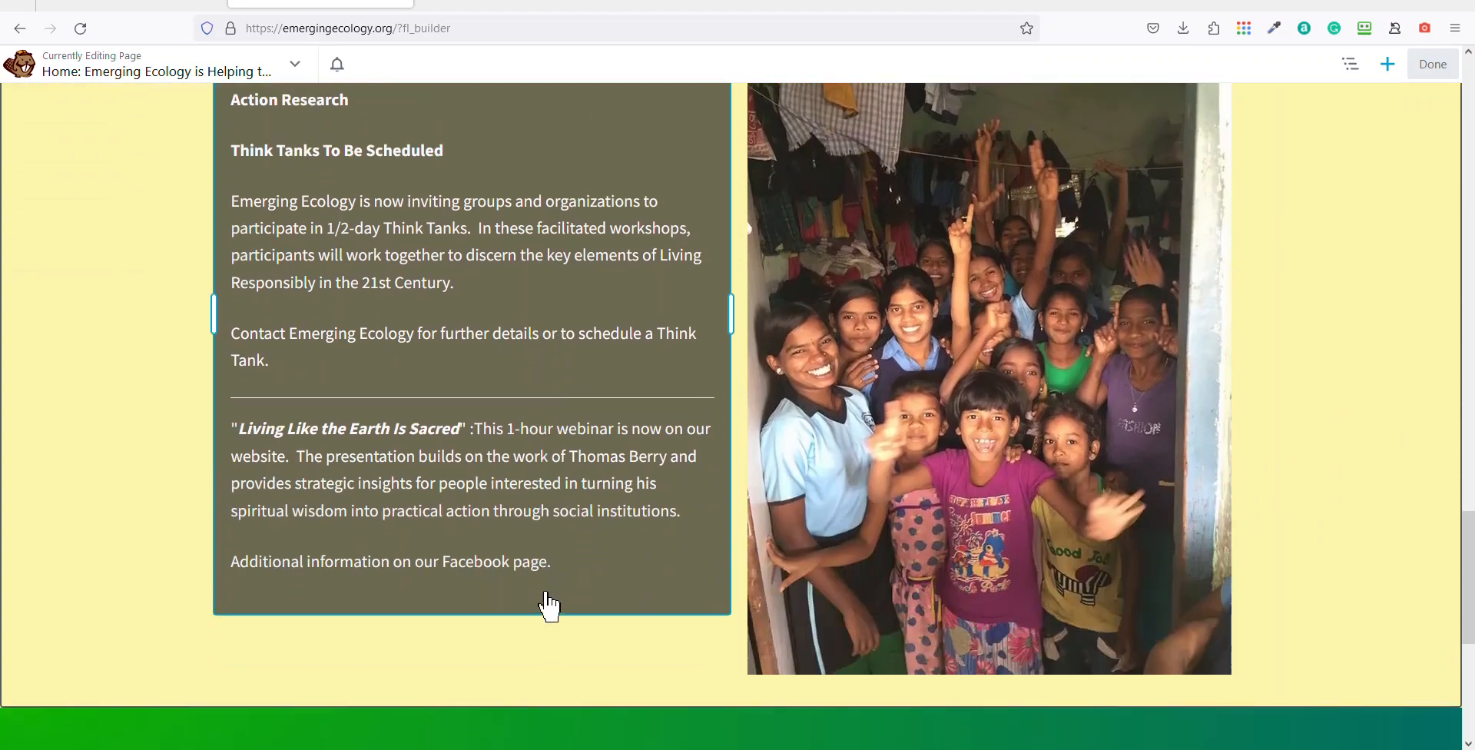
pyautogui.scroll(5, 546, 601)
pyautogui.scroll(2, 549, 608)
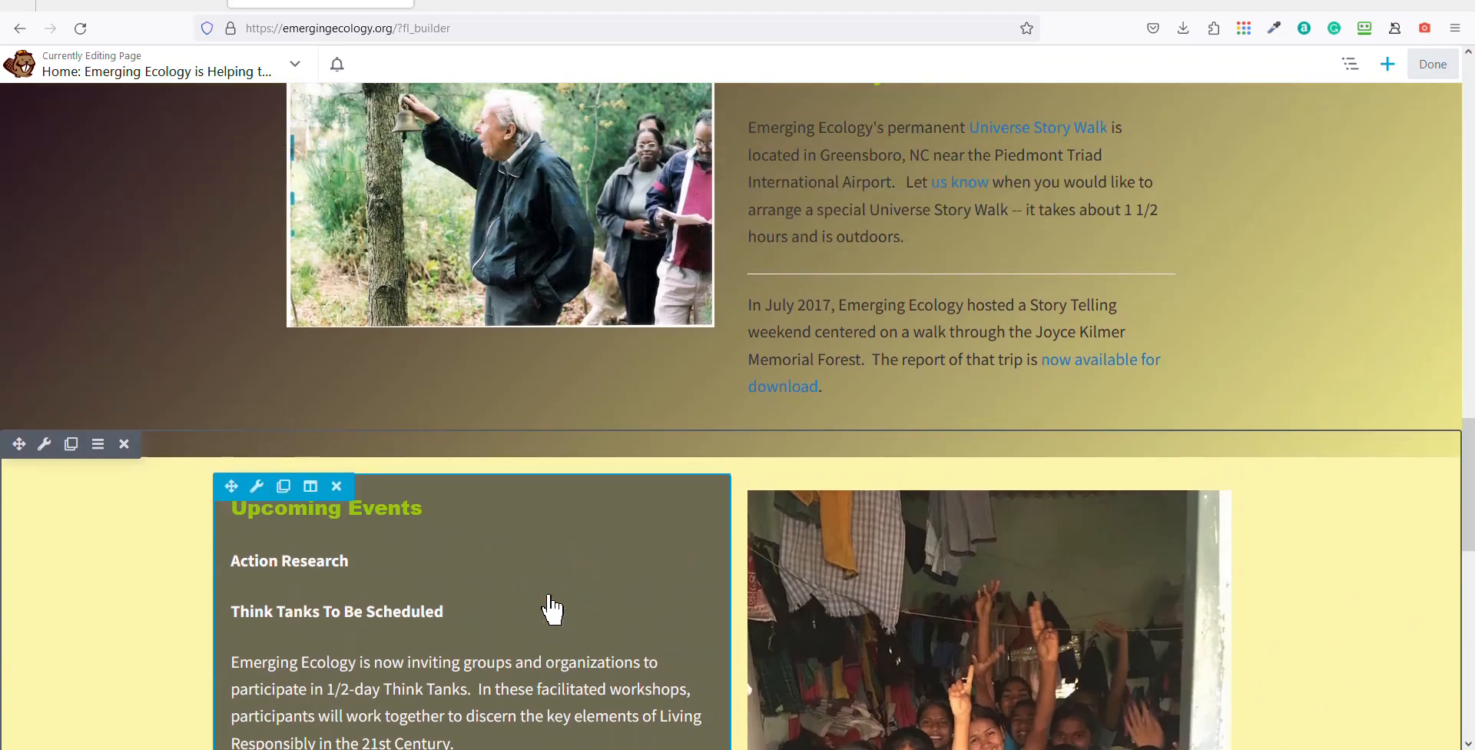
pyautogui.scroll(14, 551, 609)
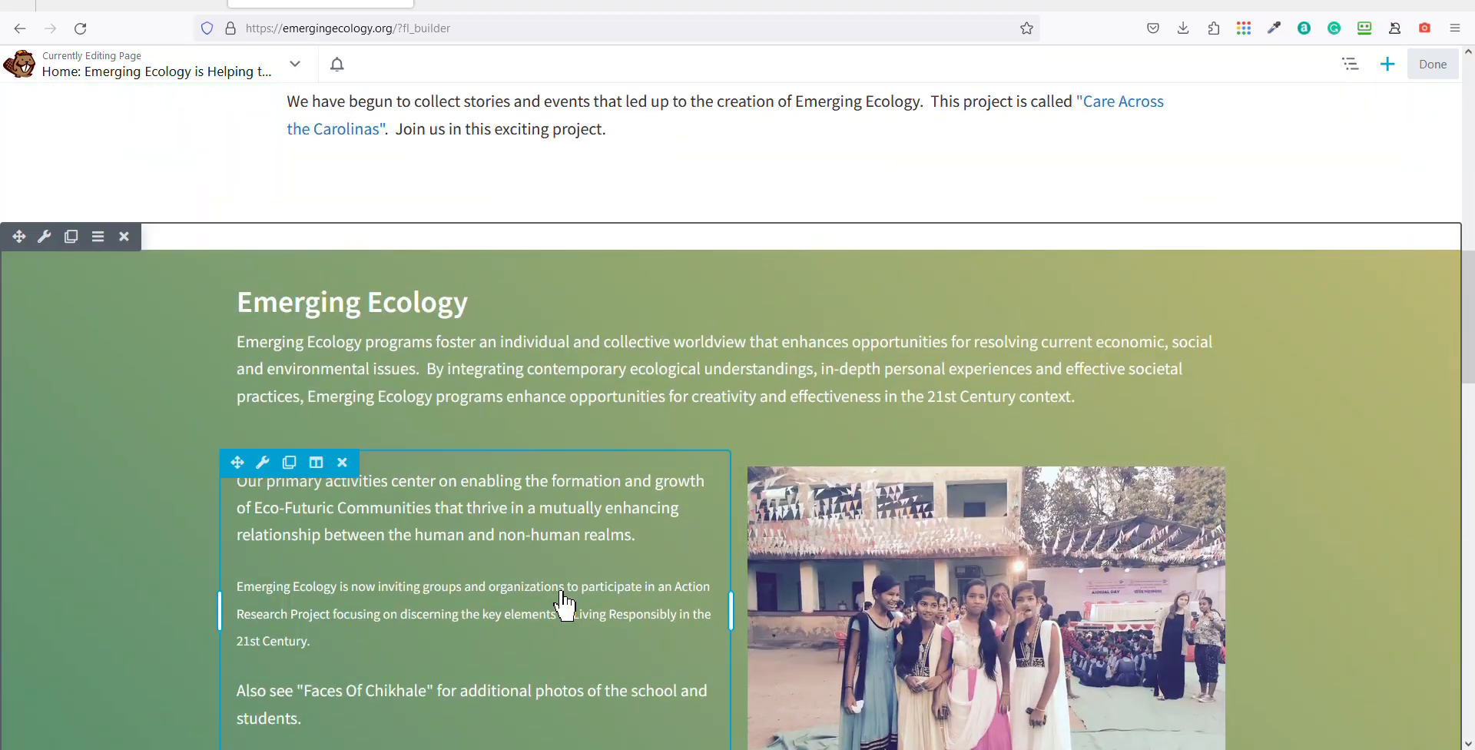
pyautogui.scroll(10, 565, 607)
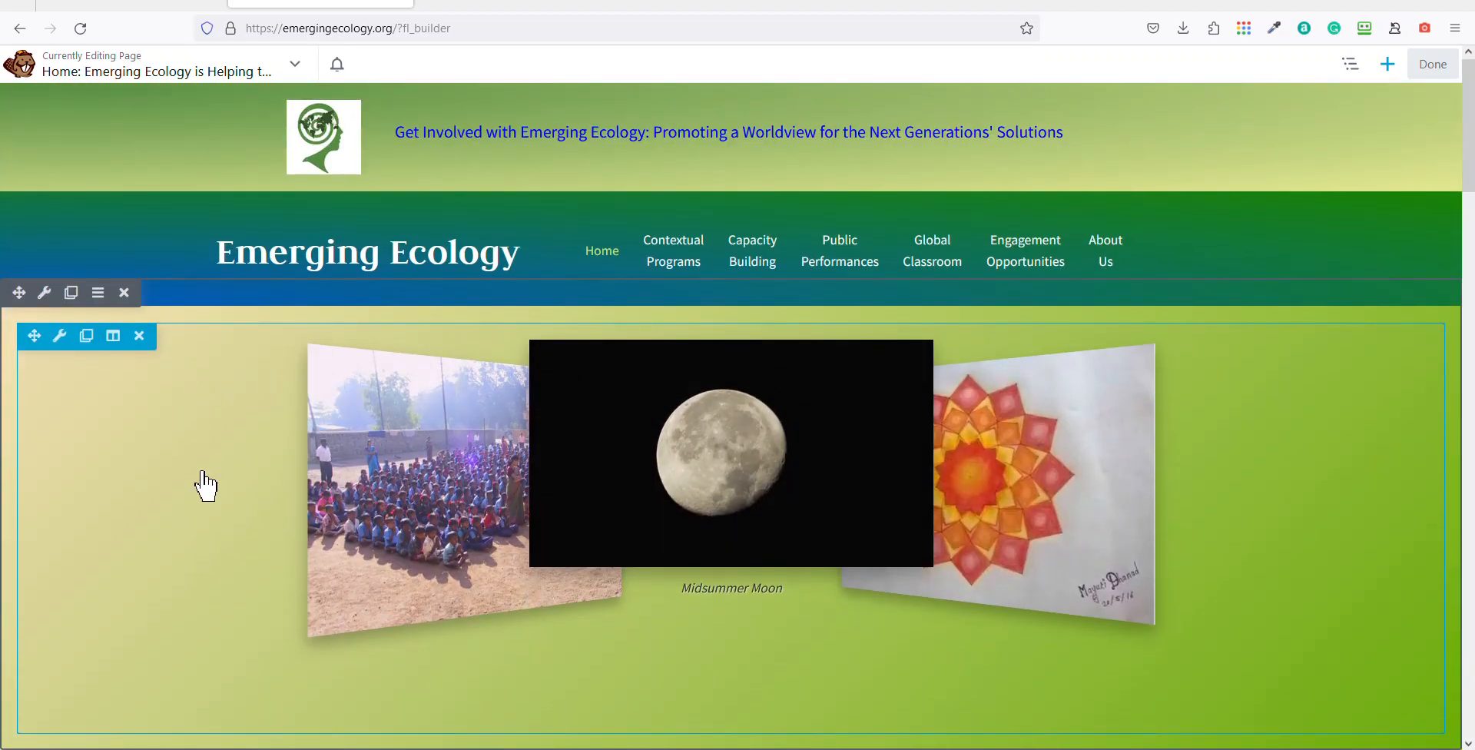
# Inspect the row and module controls of the 2023 programs text section and the Emerging Ecology section below it
pyautogui.scroll(-1, 198, 511)
pyautogui.scroll(-3, 197, 511)
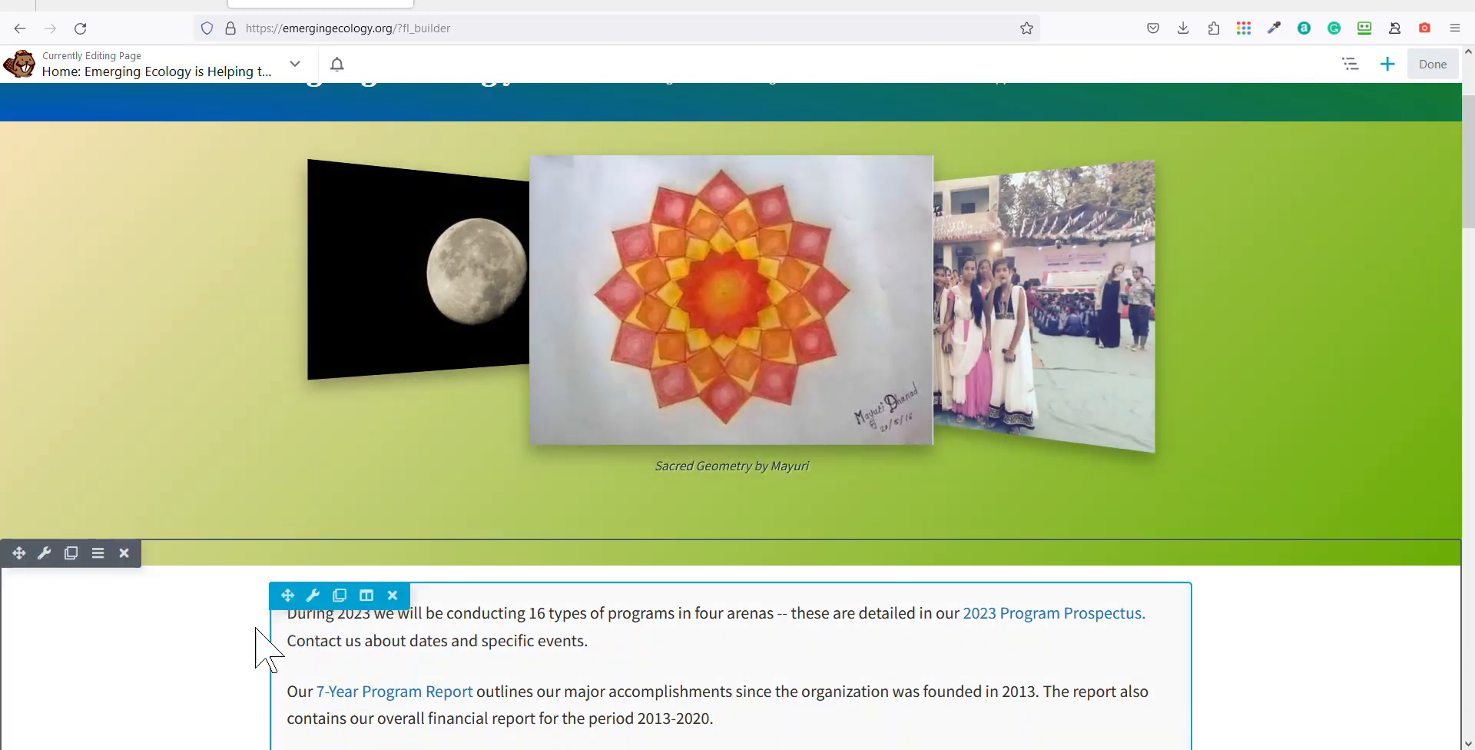
pyautogui.moveTo(43, 559)
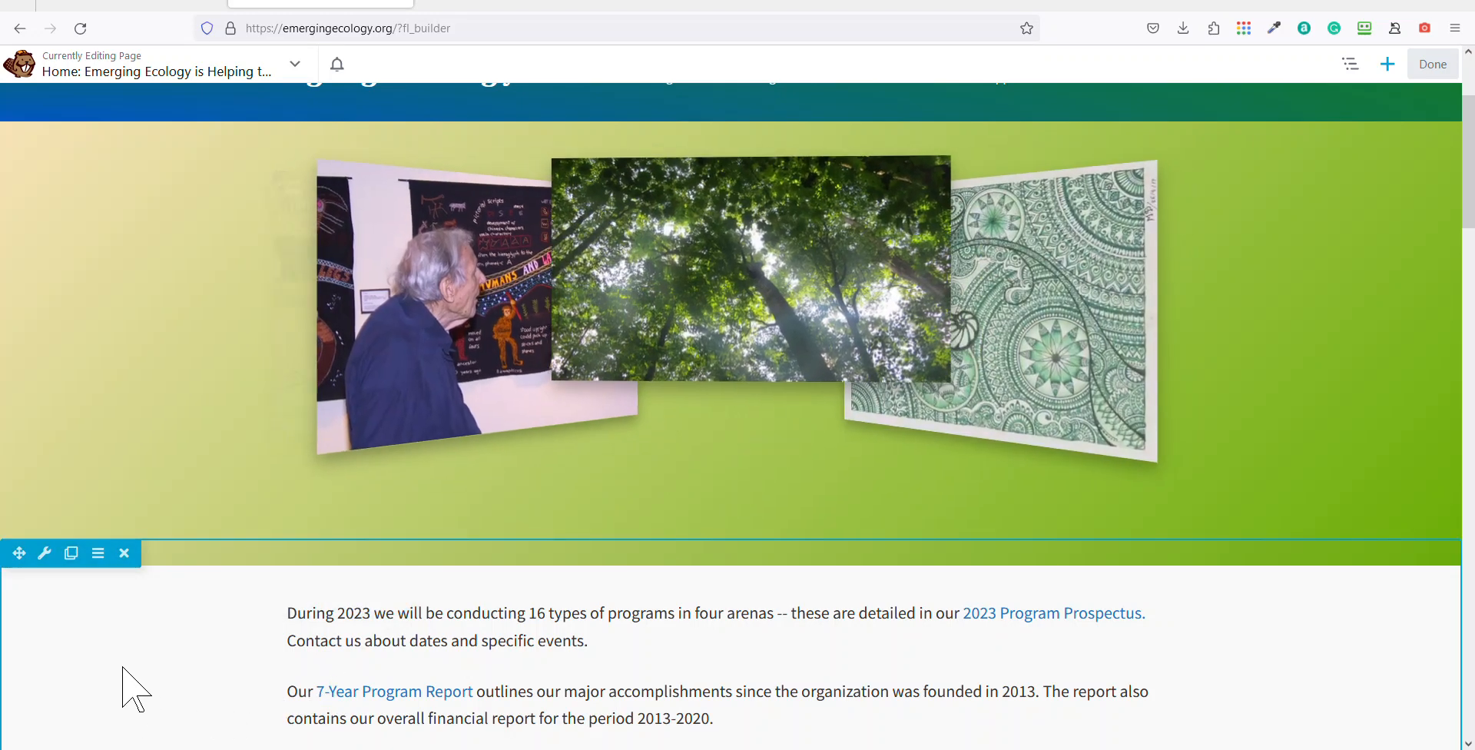
pyautogui.moveTo(37, 562)
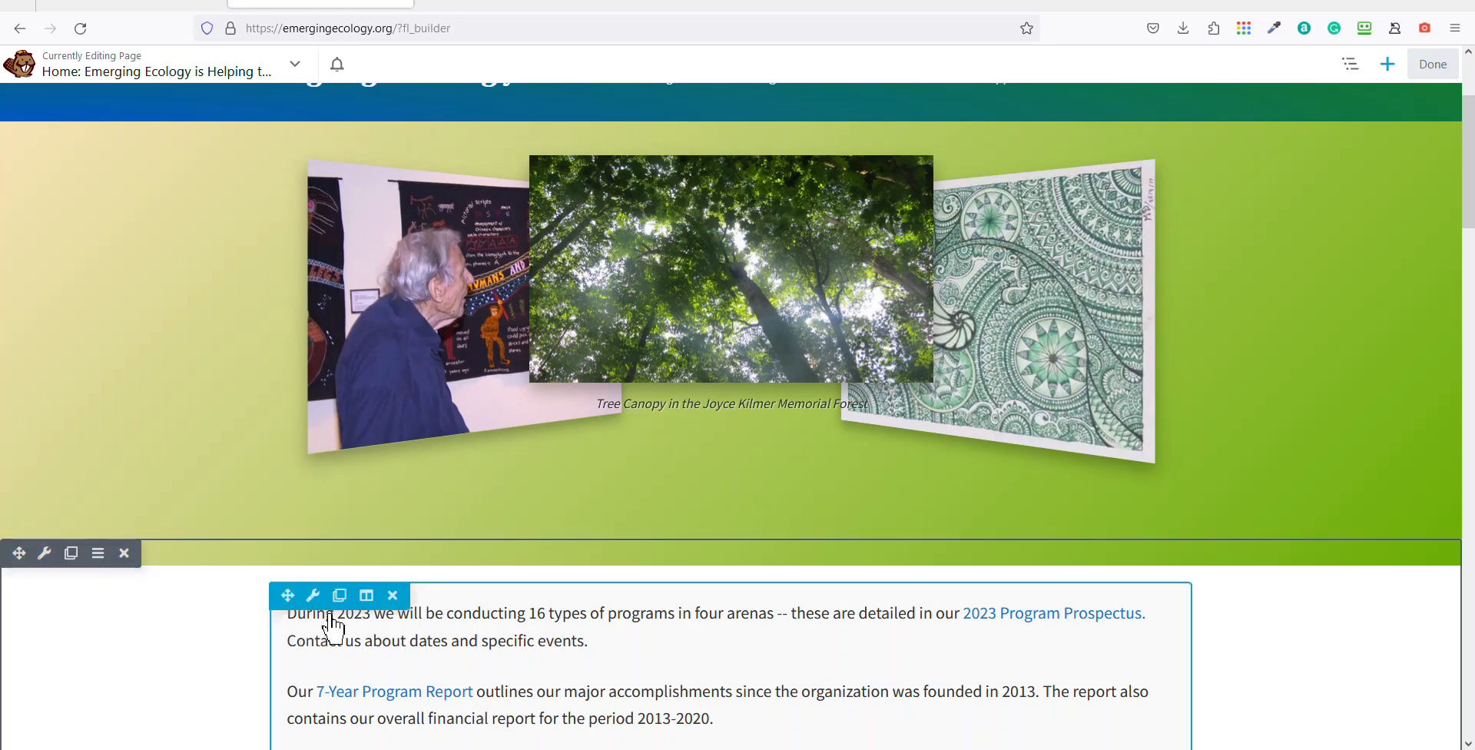
pyautogui.moveTo(314, 603)
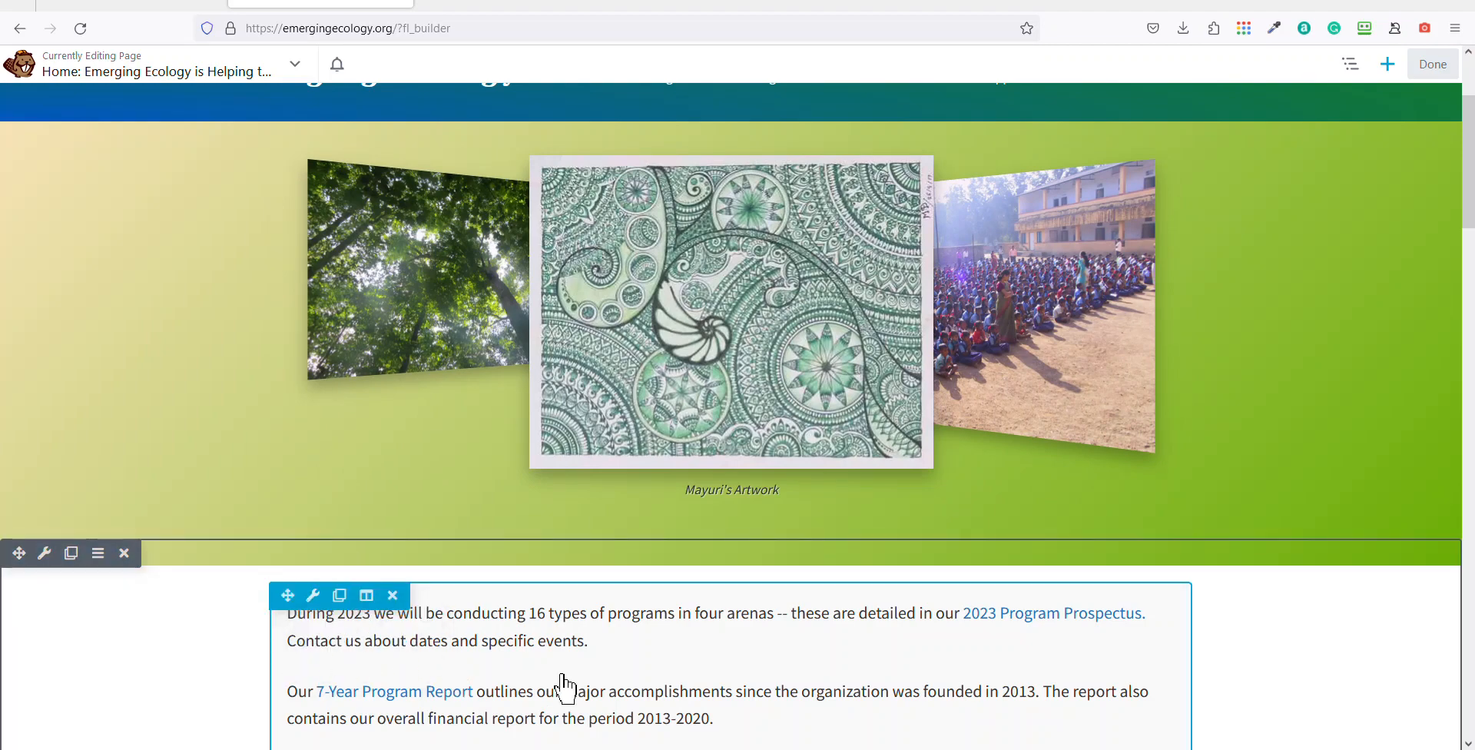
pyautogui.scroll(-6, 565, 687)
pyautogui.scroll(-5, 453, 652)
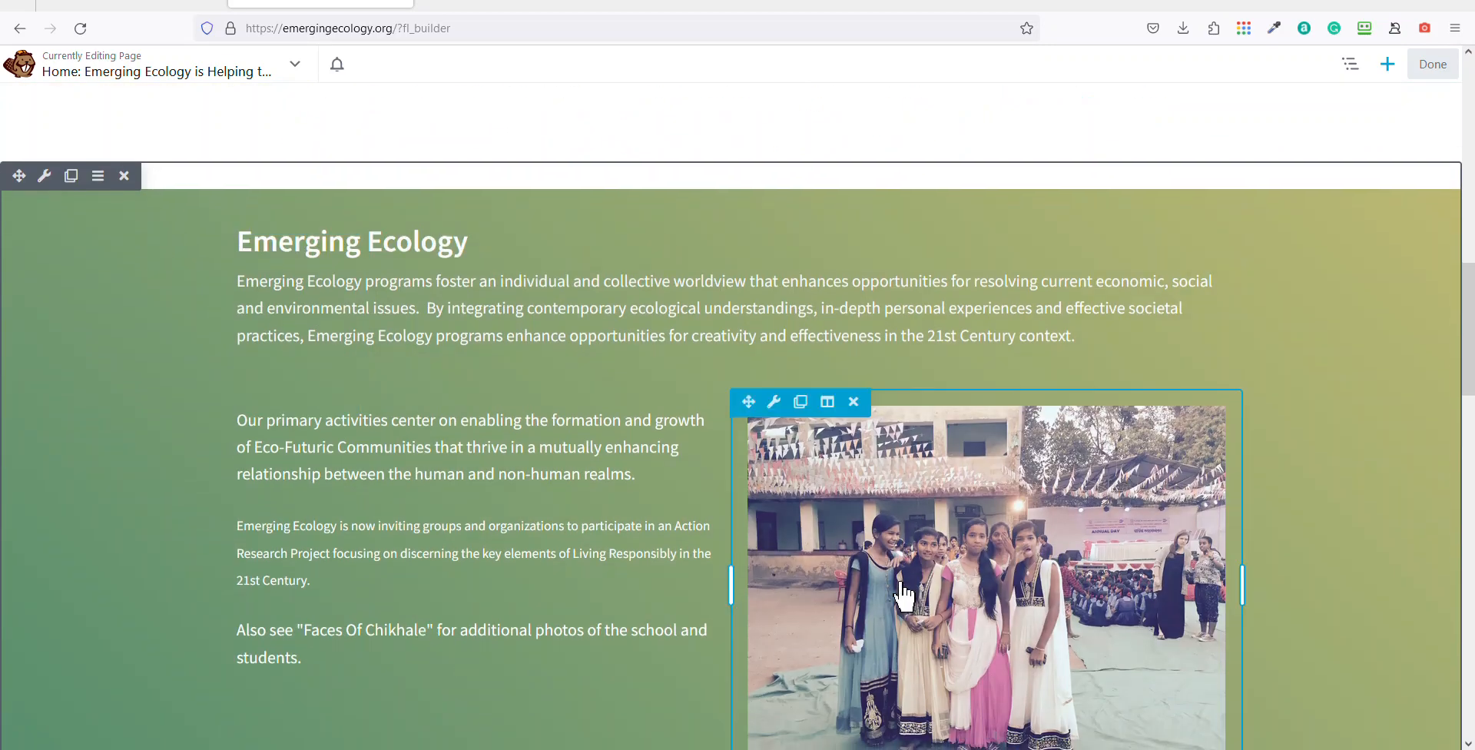
# Examine the row and module controls of the Universe Story Walk and Upcoming Events sections down to the start of the footer
pyautogui.moveTo(781, 422)
pyautogui.scroll(-9, 784, 470)
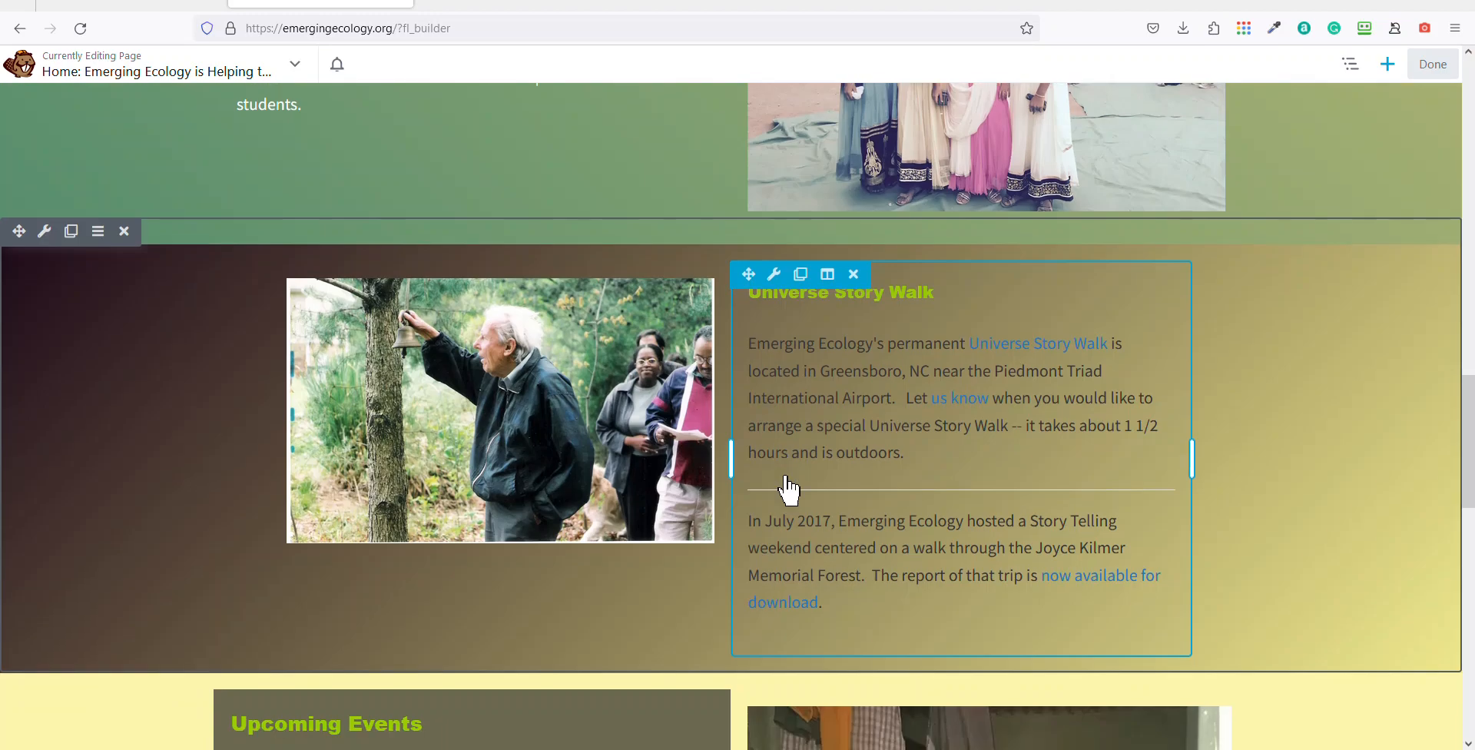
pyautogui.scroll(-6, 775, 503)
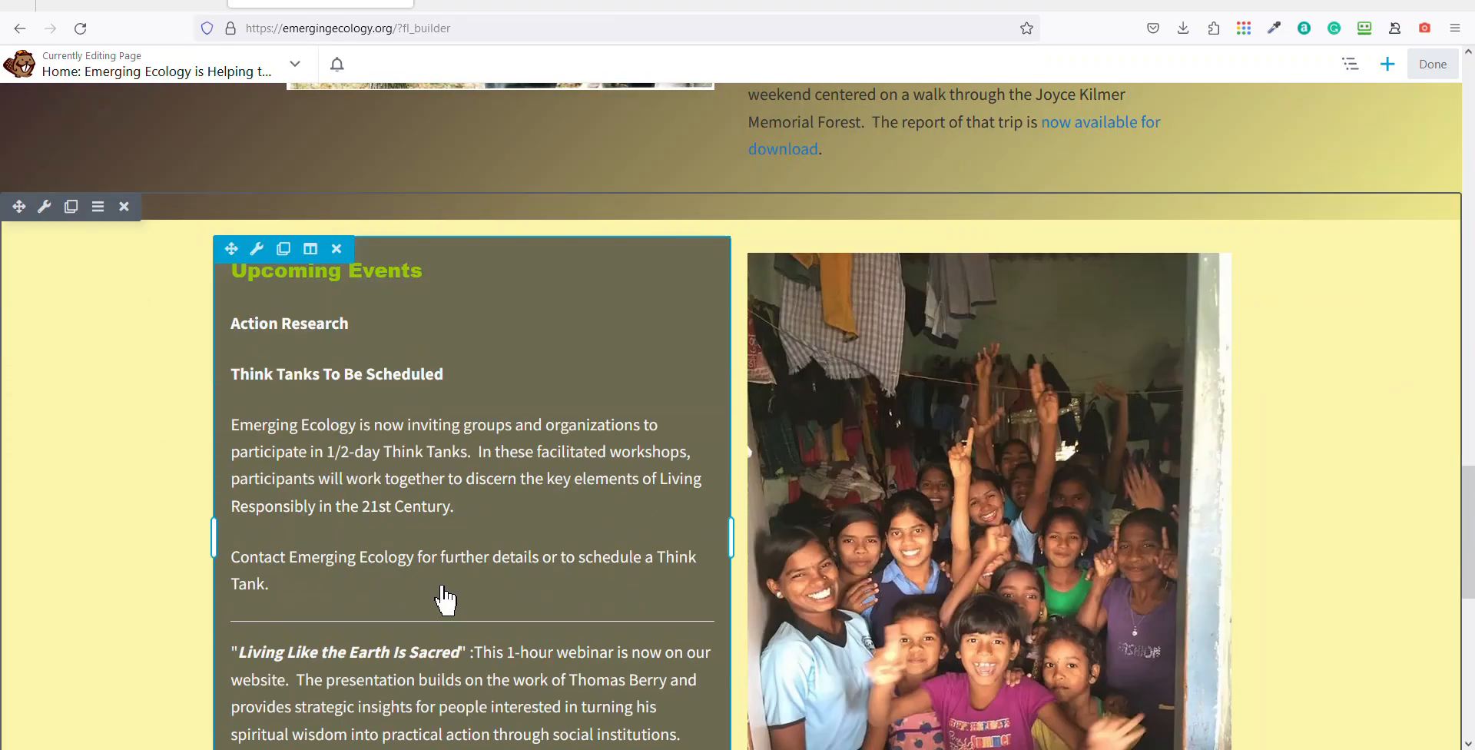
pyautogui.scroll(7, 698, 477)
pyautogui.scroll(-7, 275, 530)
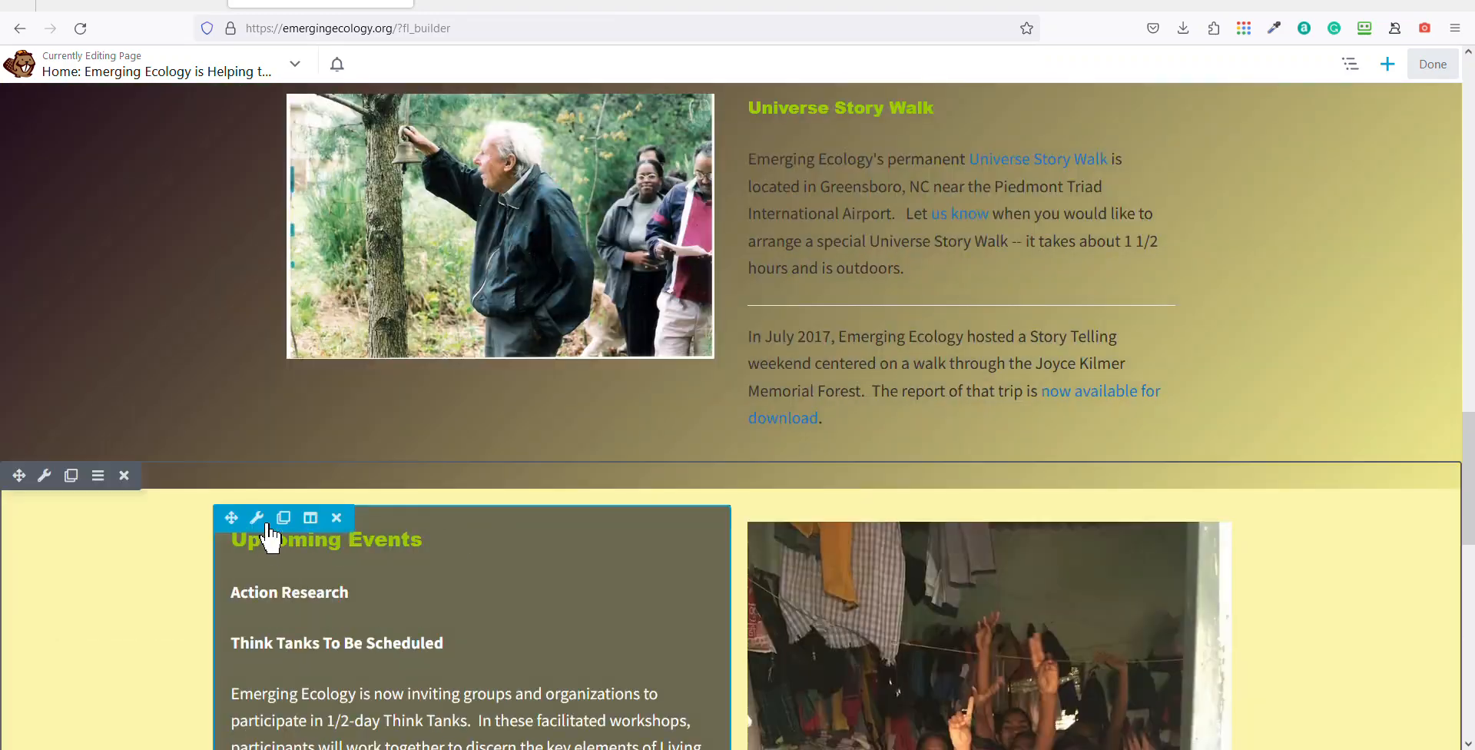
pyautogui.scroll(-5, 280, 536)
pyautogui.scroll(2, 290, 543)
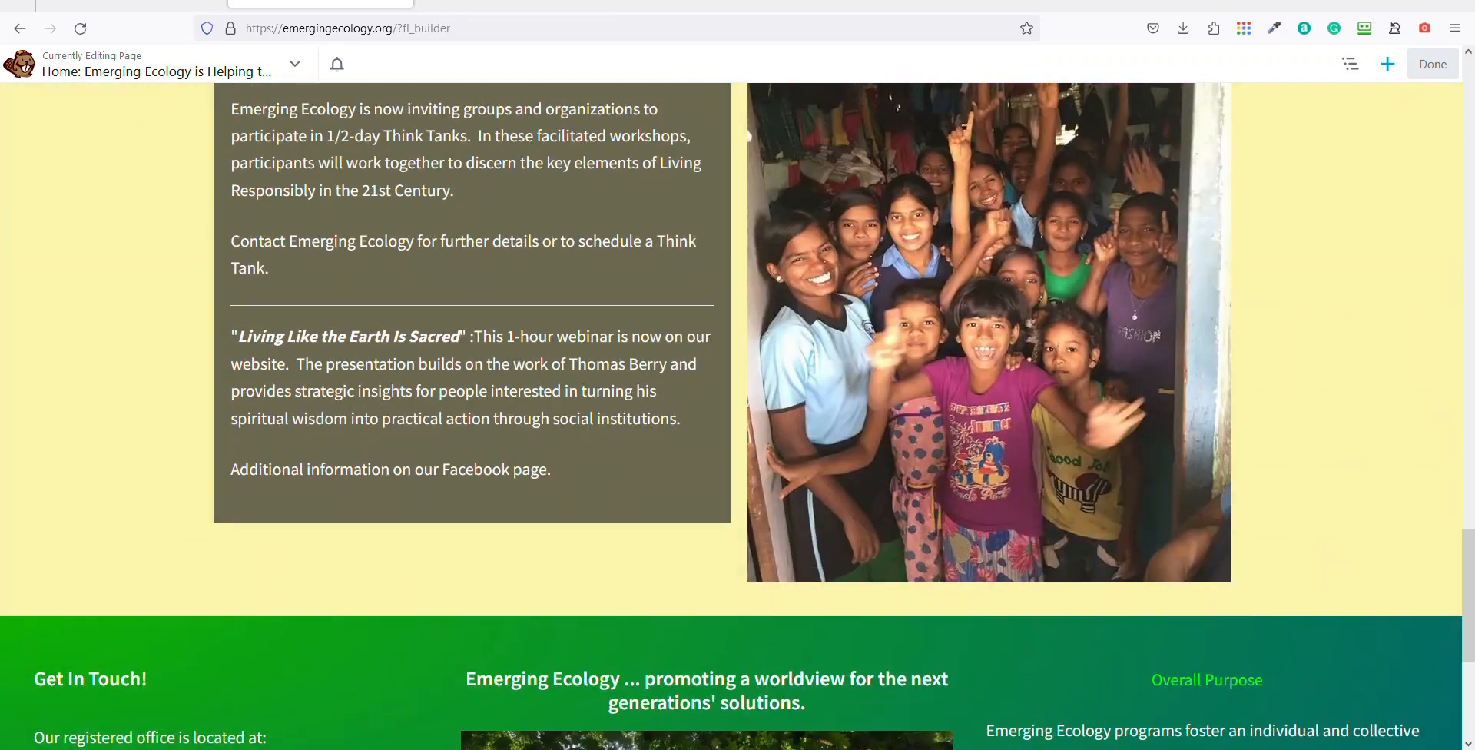
pyautogui.scroll(-3, 859, 613)
pyautogui.scroll(18, 273, 615)
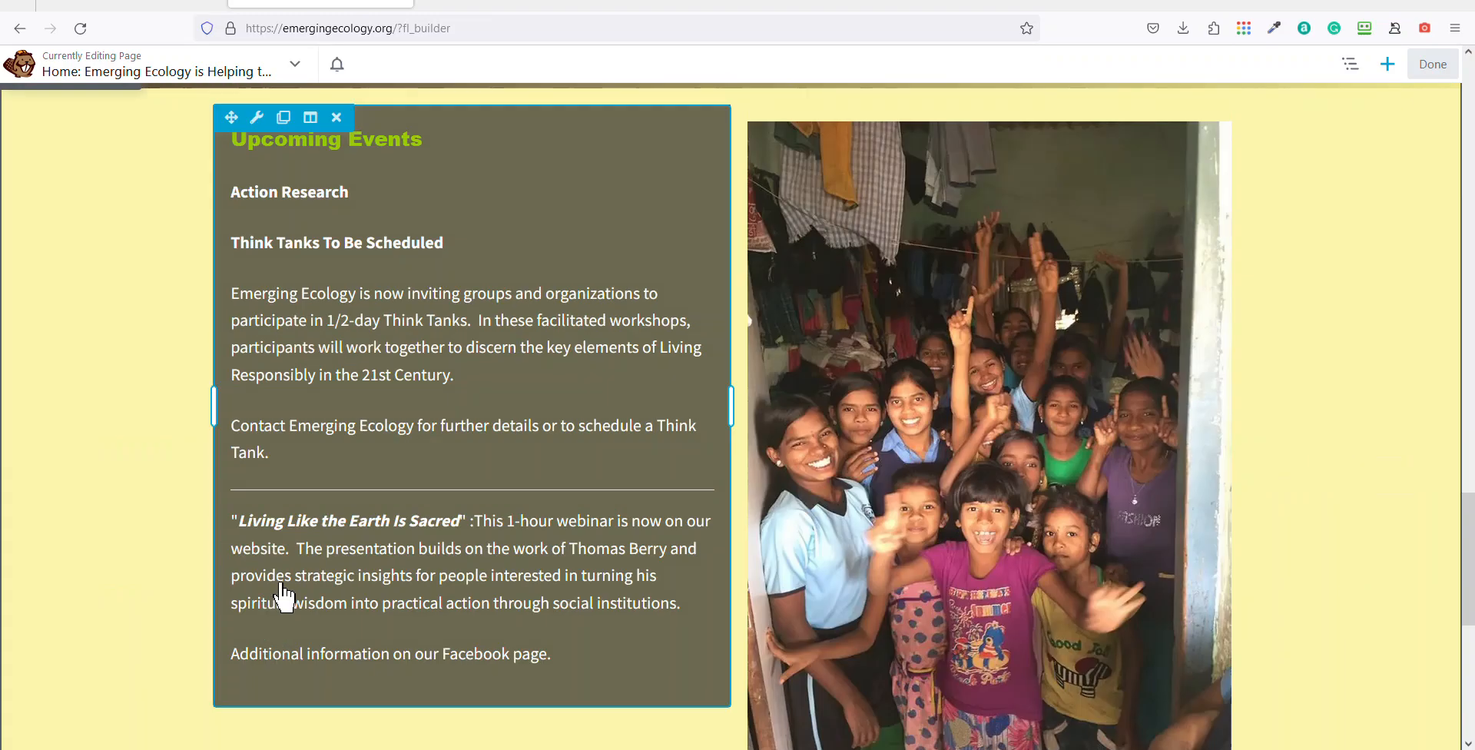
# Review the sections back up to the photo carousel and bring up the 3D Slider module's settings options
pyautogui.scroll(5, 673, 445)
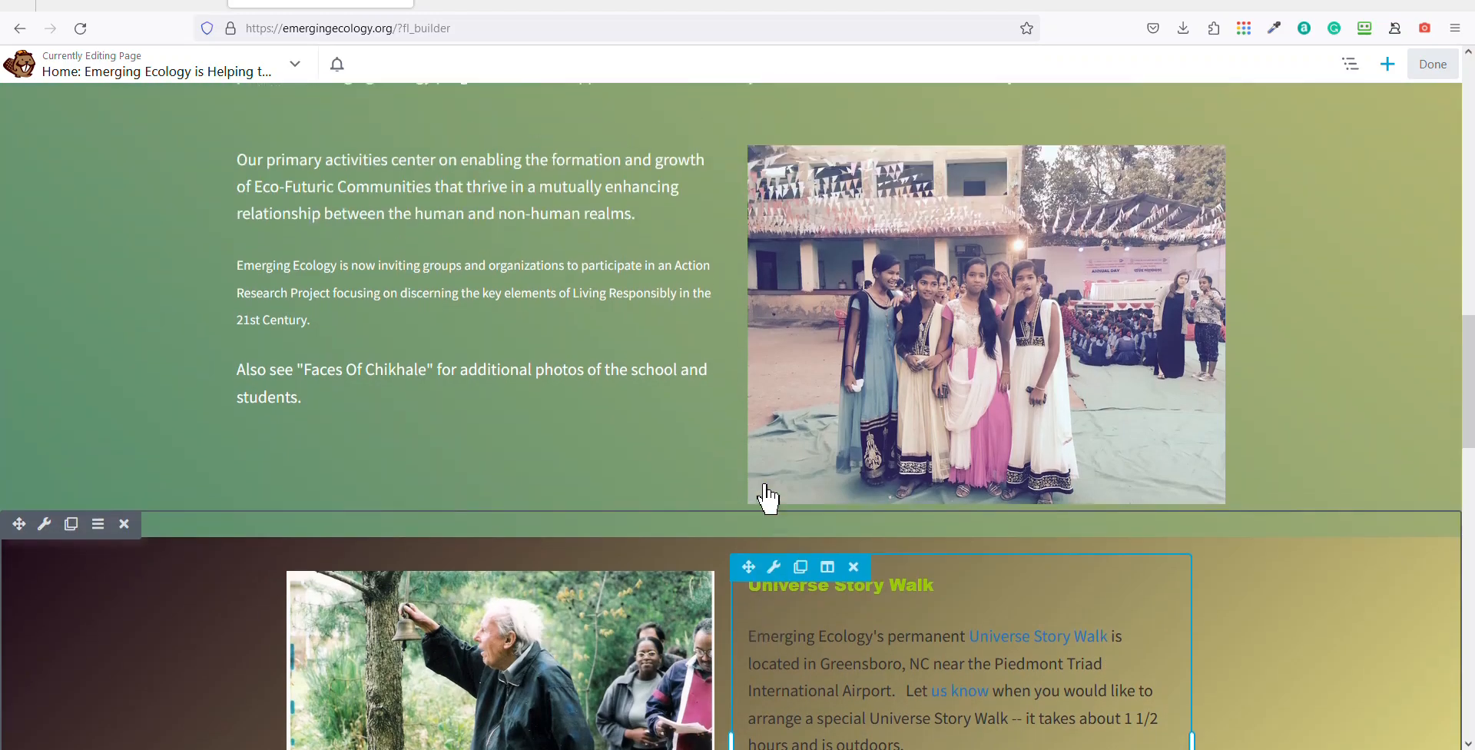
pyautogui.scroll(4, 467, 561)
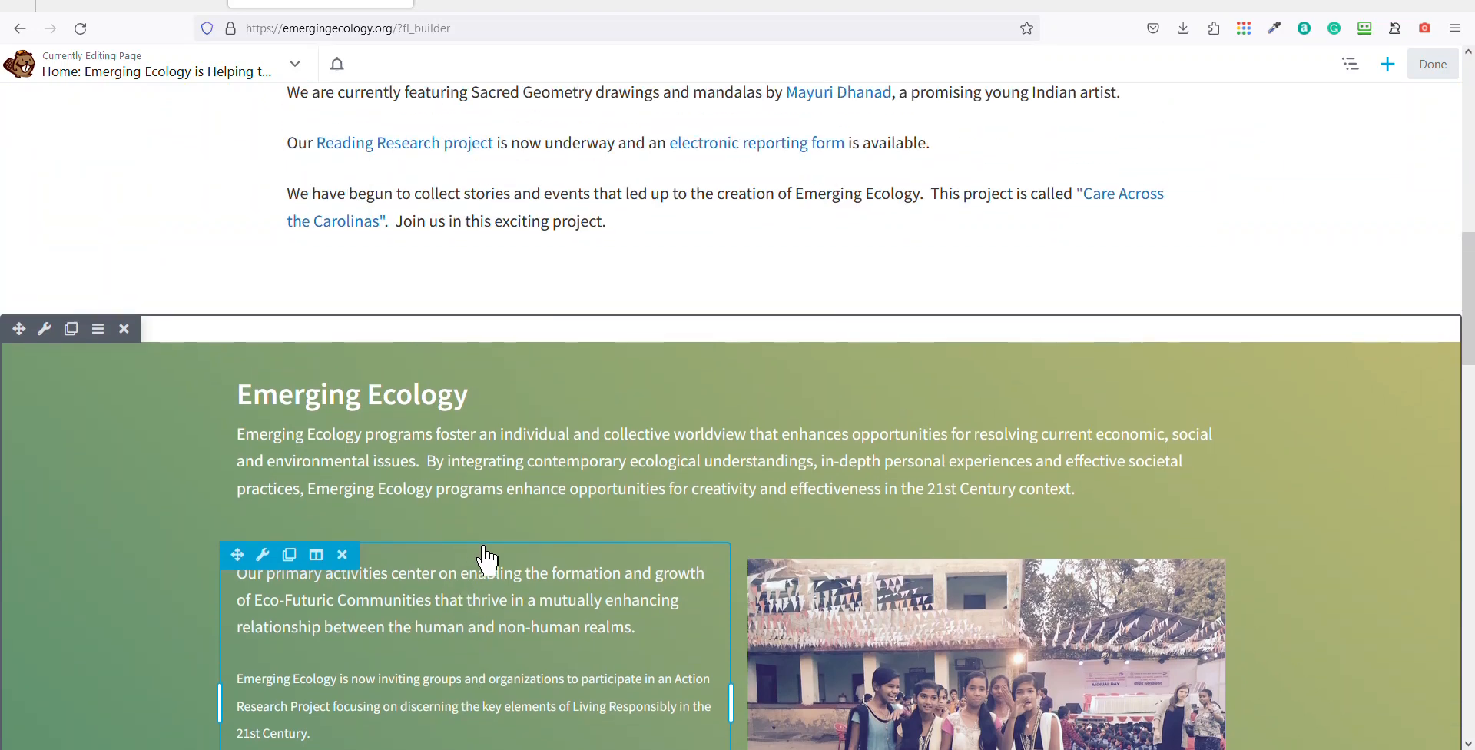
pyautogui.scroll(-3, 611, 592)
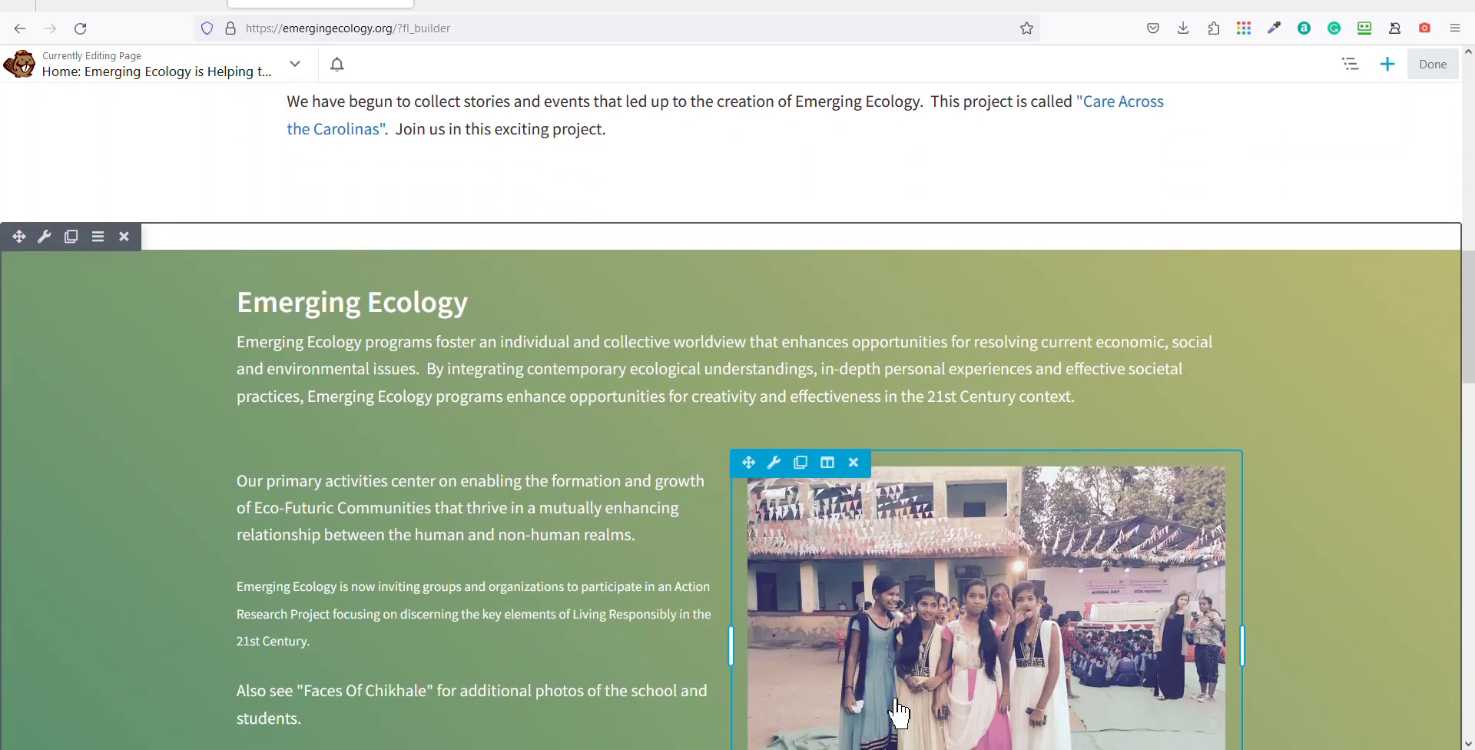
pyautogui.scroll(3, 440, 620)
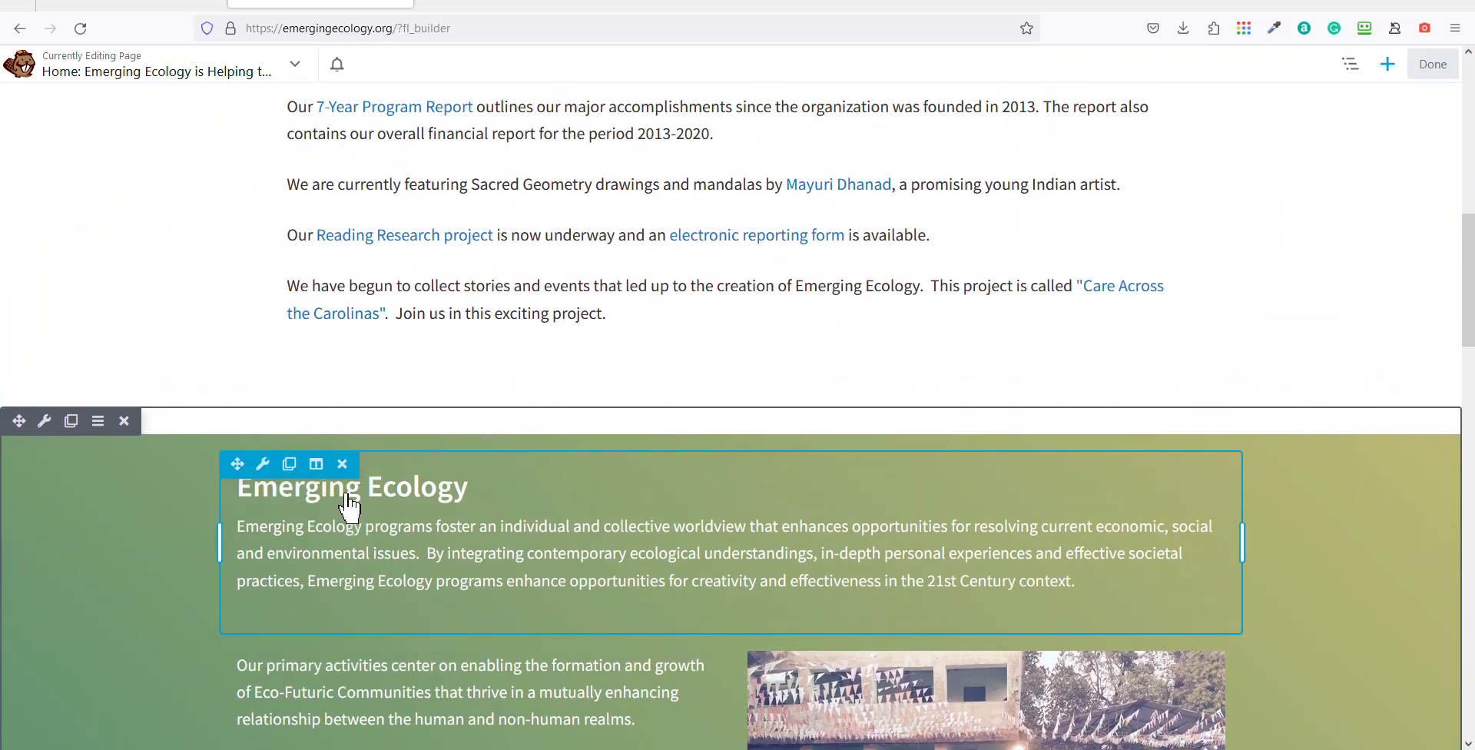
pyautogui.scroll(10, 384, 499)
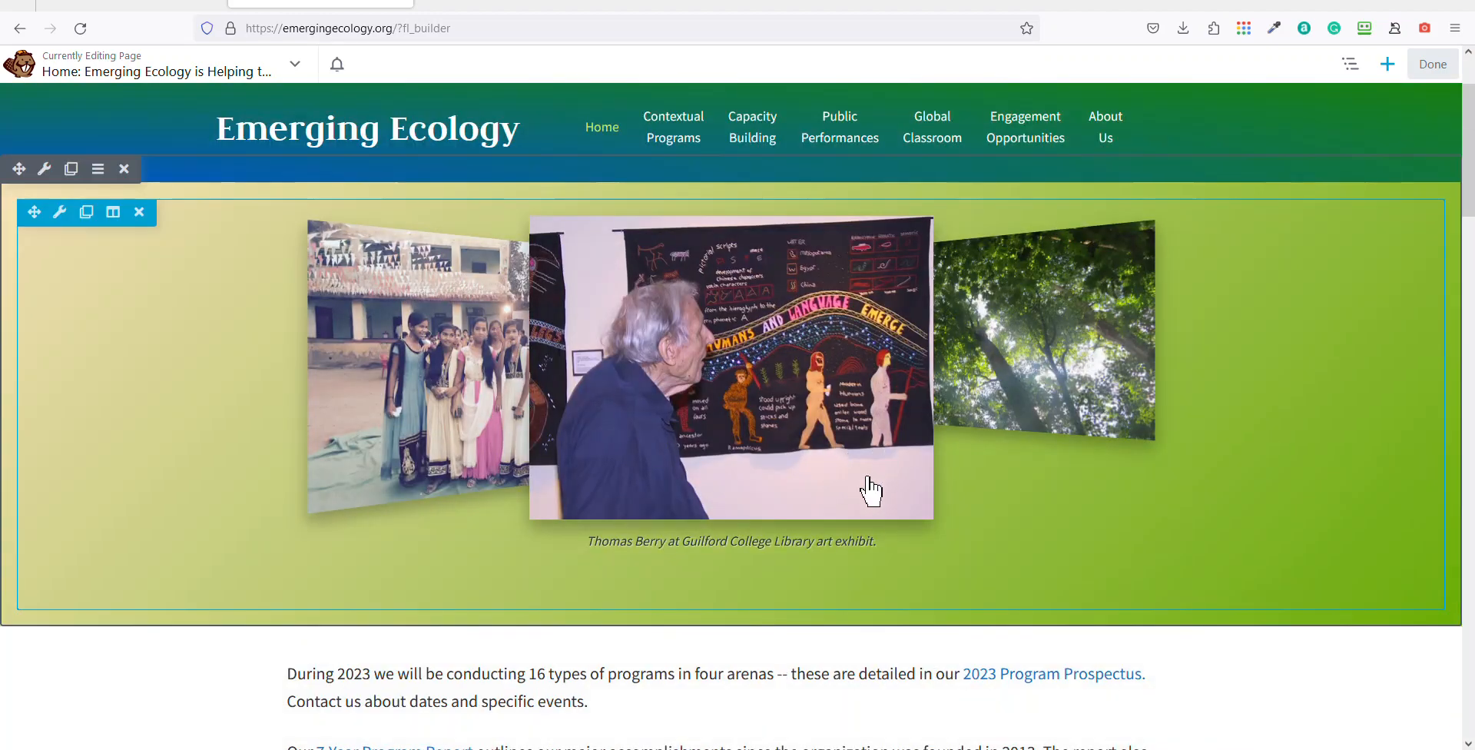
pyautogui.scroll(2, 757, 491)
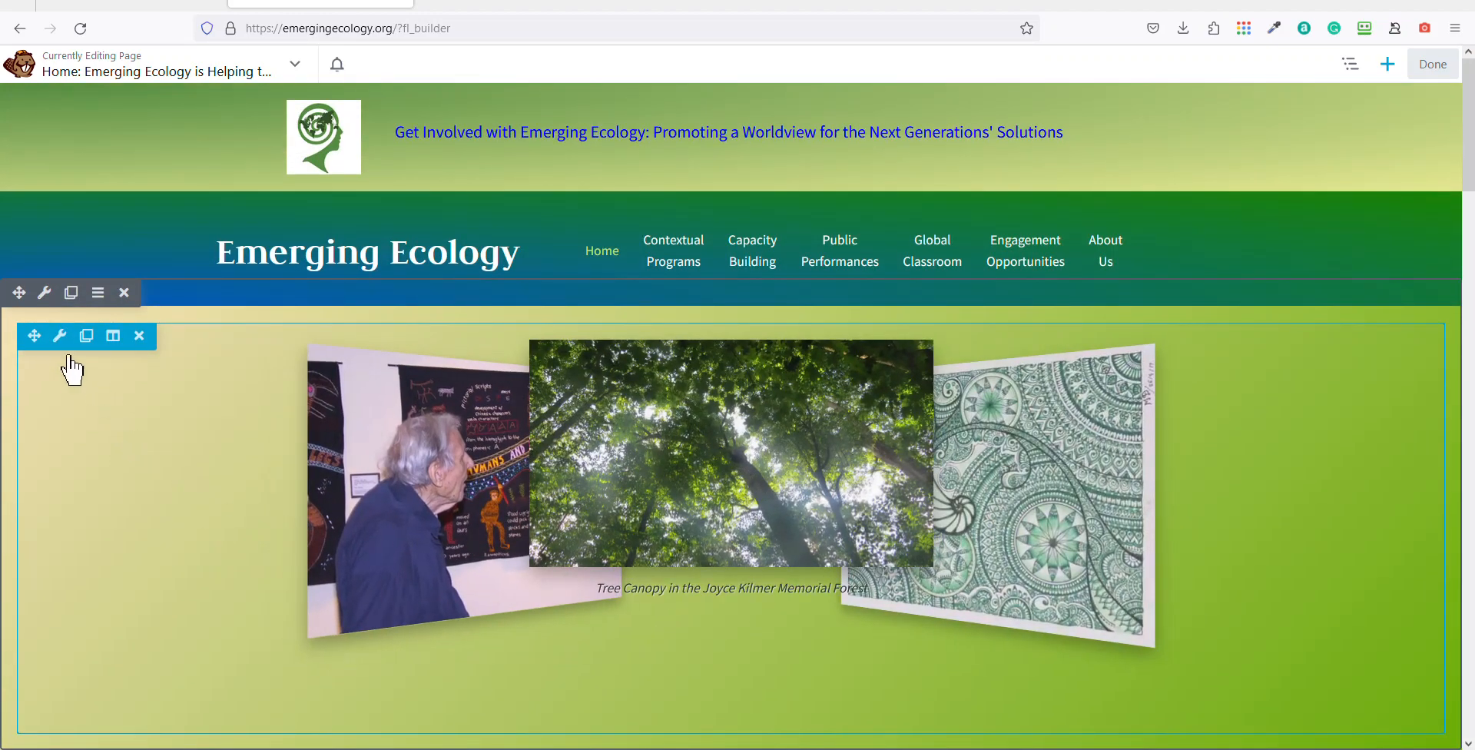
pyautogui.moveTo(60, 344)
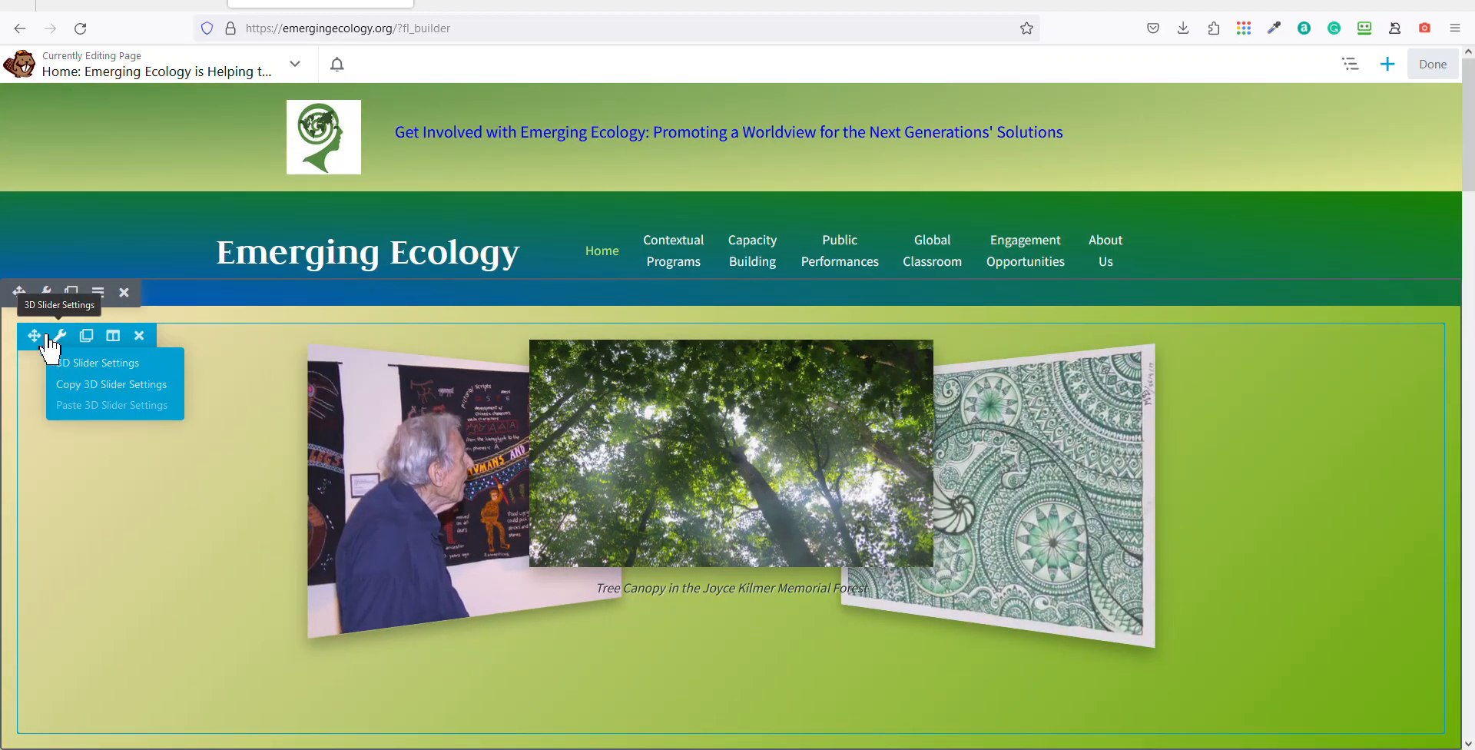
pyautogui.click(101, 383)
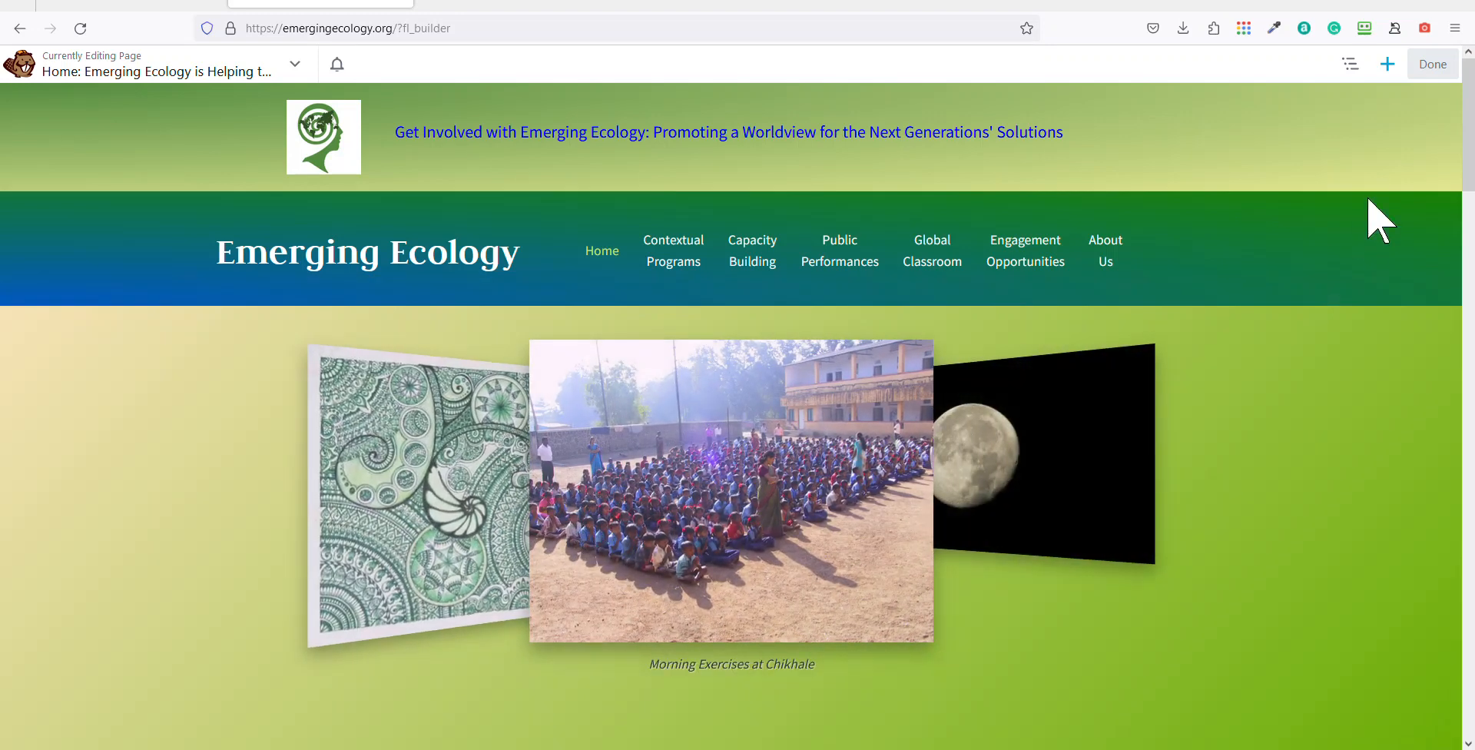
# Bring up the list of addable modules and review the Standard Modules from Basic through Media, Actions, Layout, Info and Posts
pyautogui.click(1393, 68)
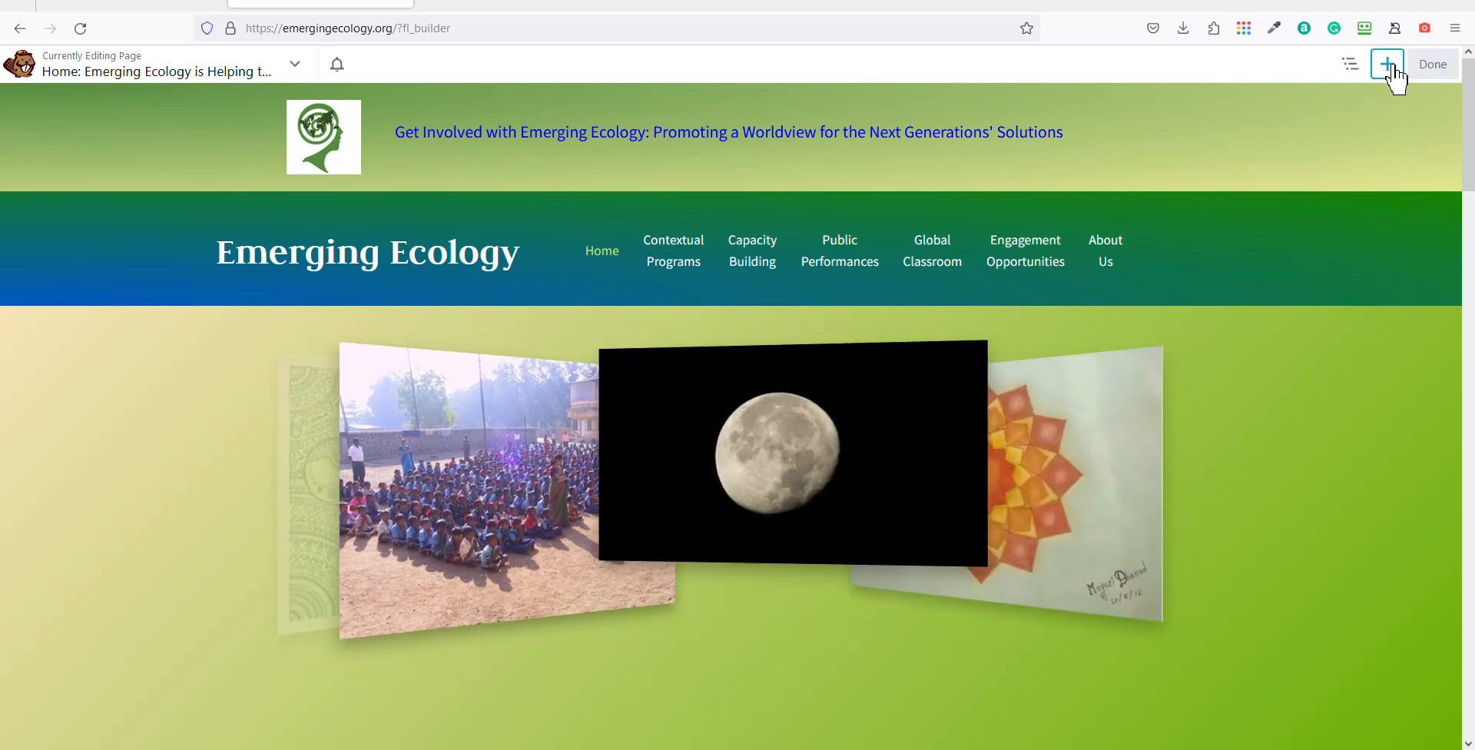
pyautogui.click(1388, 66)
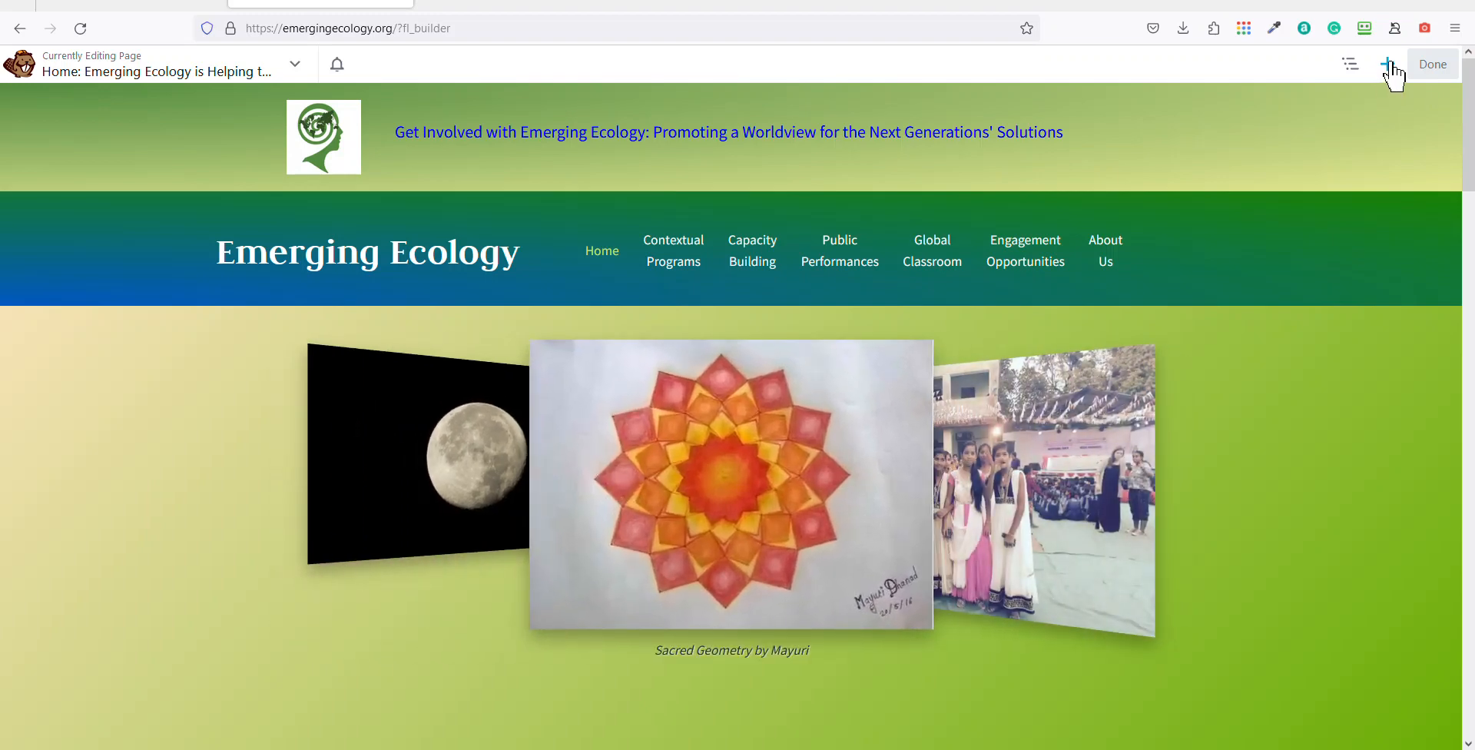
pyautogui.click(1390, 68)
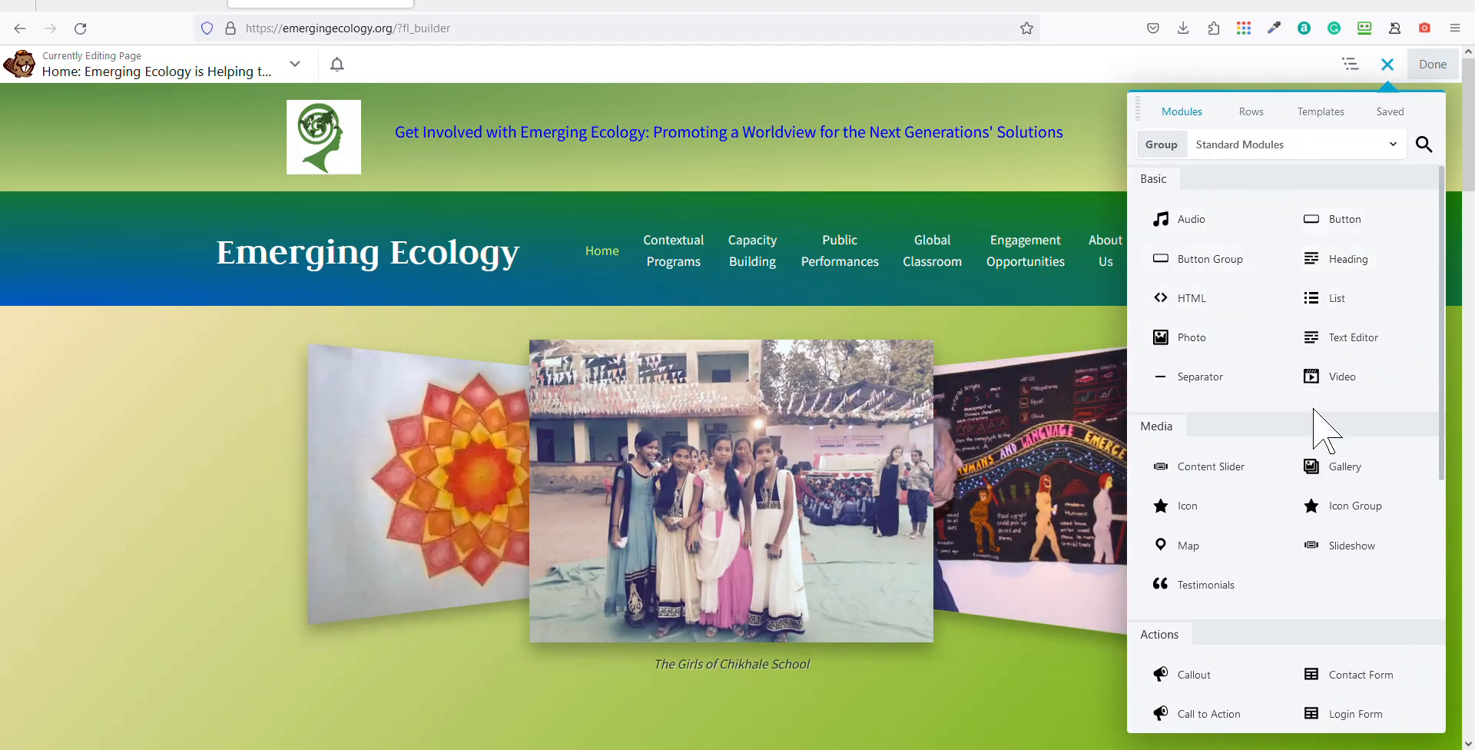
pyautogui.scroll(-3, 1278, 378)
pyautogui.scroll(3, 1310, 298)
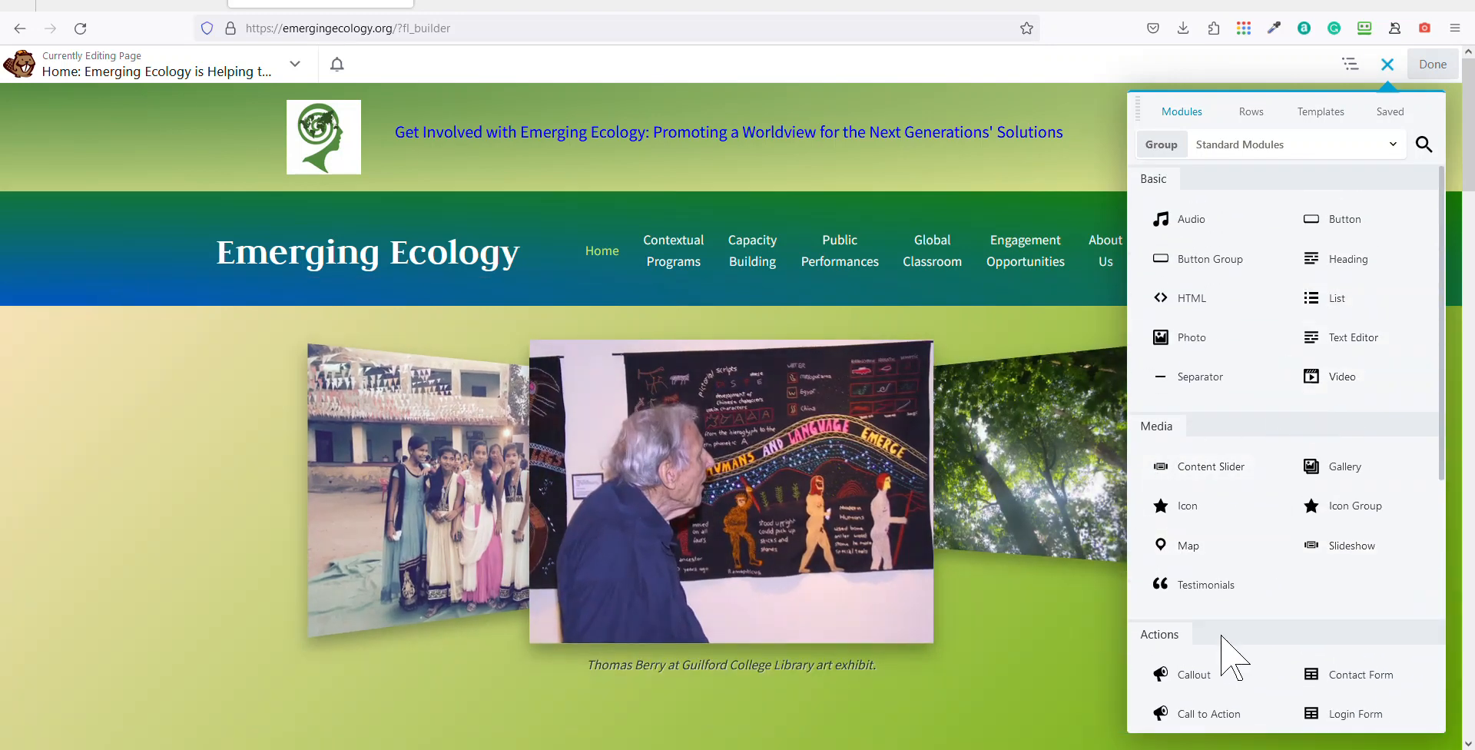
pyautogui.scroll(-3, 1225, 651)
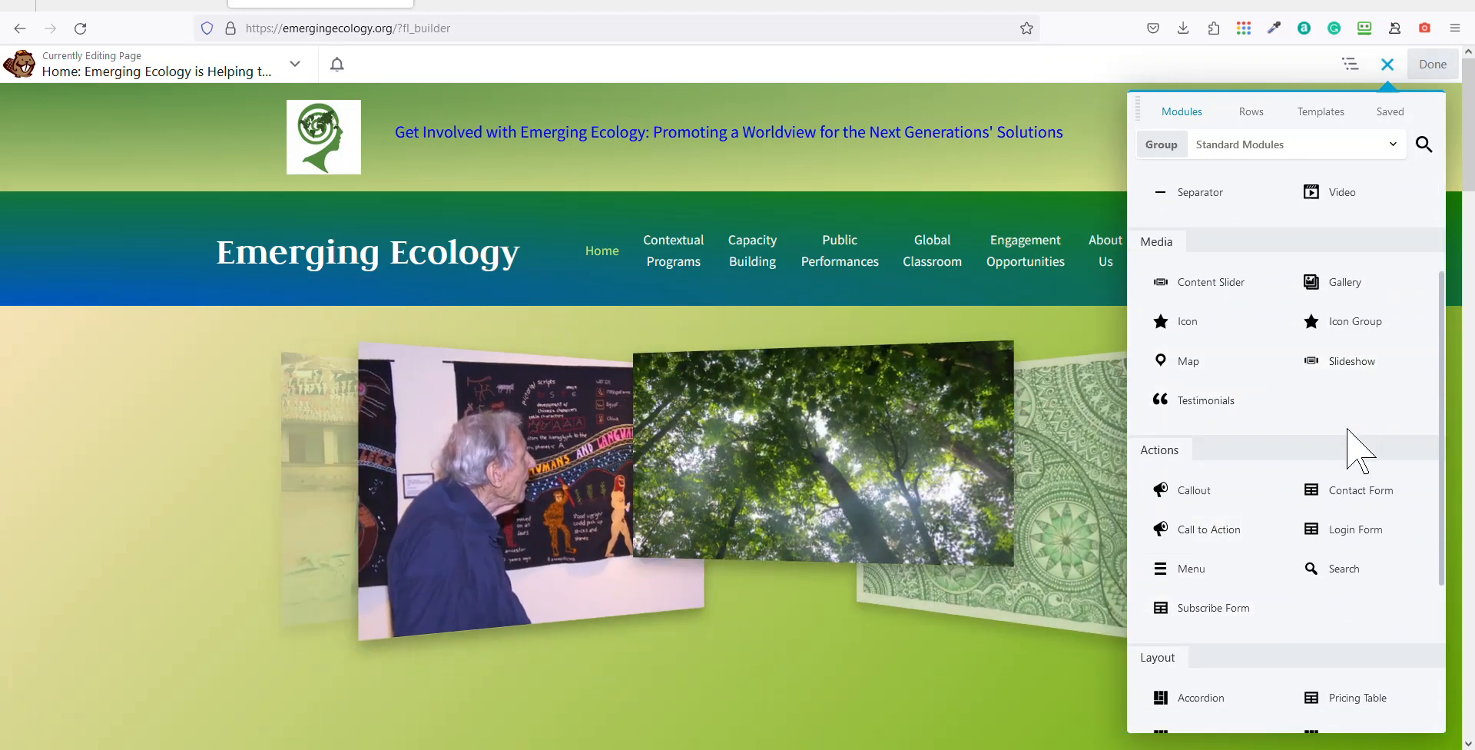
pyautogui.scroll(-2, 1300, 438)
pyautogui.scroll(-2, 1301, 438)
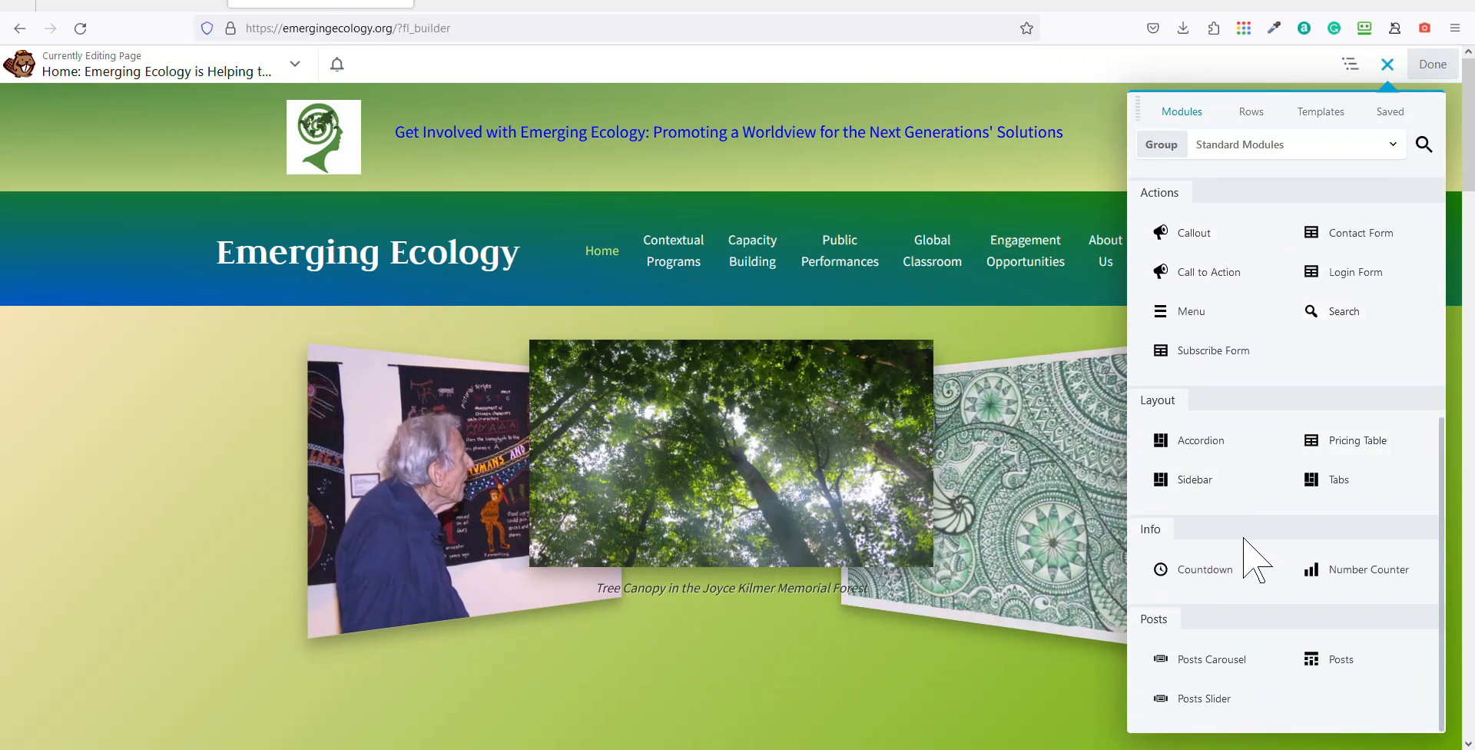
pyautogui.scroll(3, 1237, 533)
pyautogui.scroll(-1, 1238, 533)
pyautogui.scroll(4, 1237, 533)
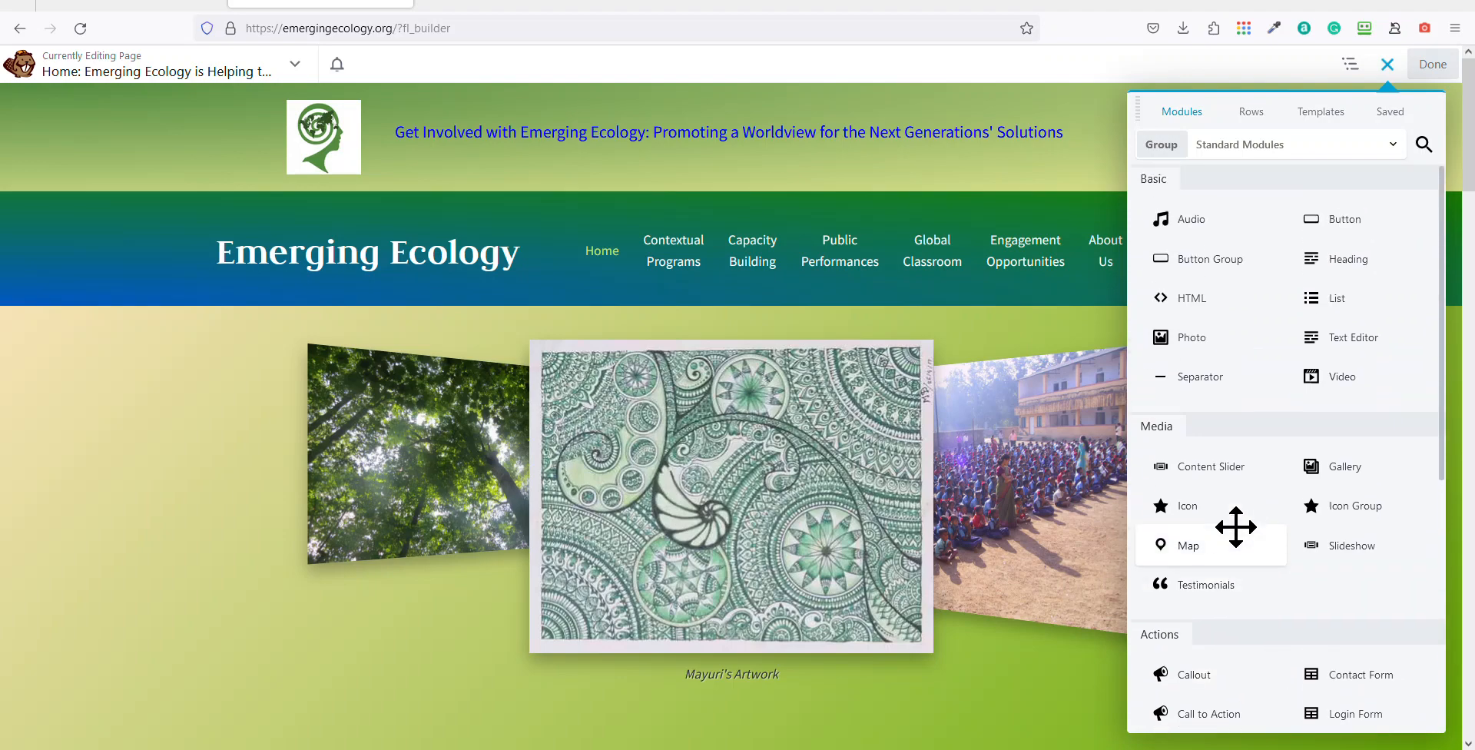
pyautogui.scroll(-1, 1227, 507)
pyautogui.scroll(1, 1224, 511)
# Try adding a Photo module above the photo carousel, look over its General settings, and discard it
pyautogui.moveTo(1244, 342); pyautogui.dragTo(550, 478)
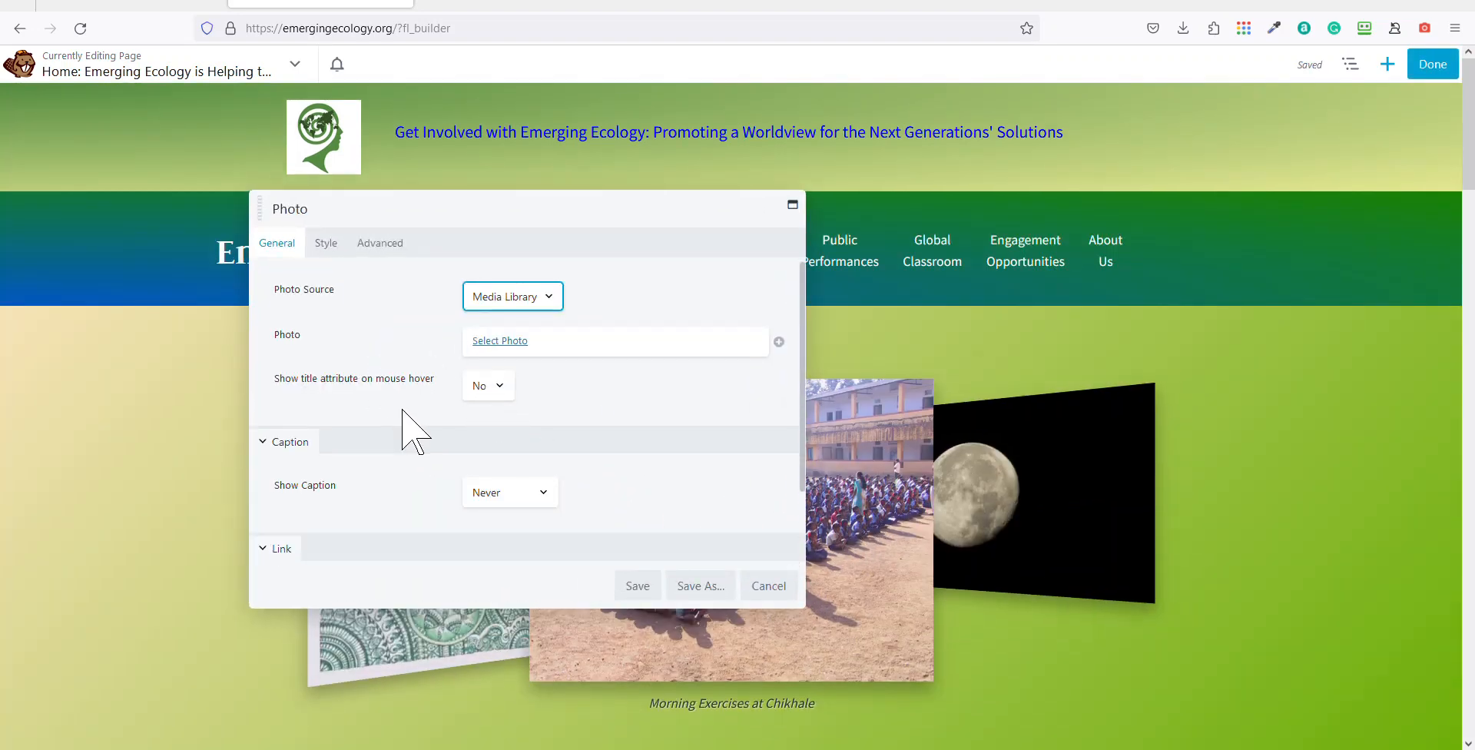
pyautogui.scroll(-1, 407, 427)
pyautogui.scroll(1, 358, 356)
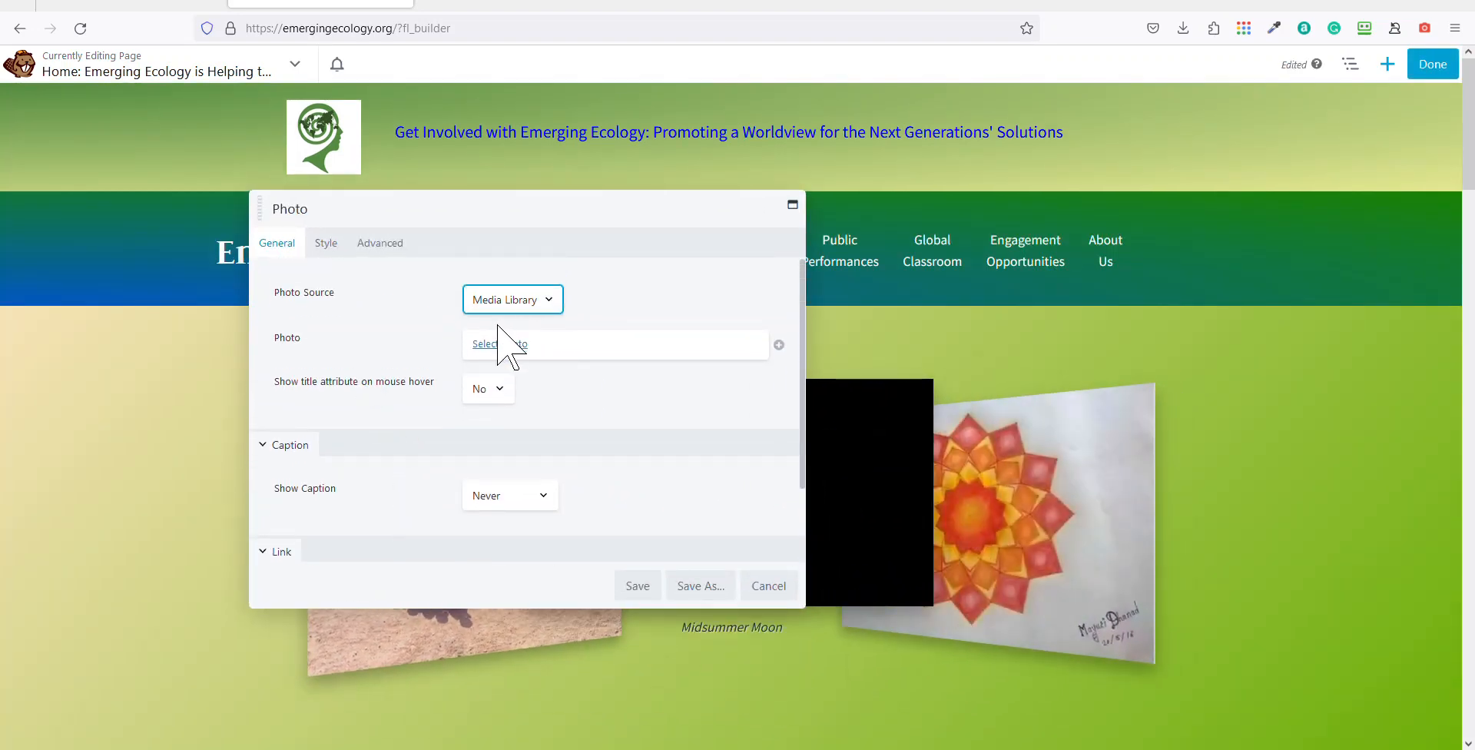
pyautogui.click(765, 586)
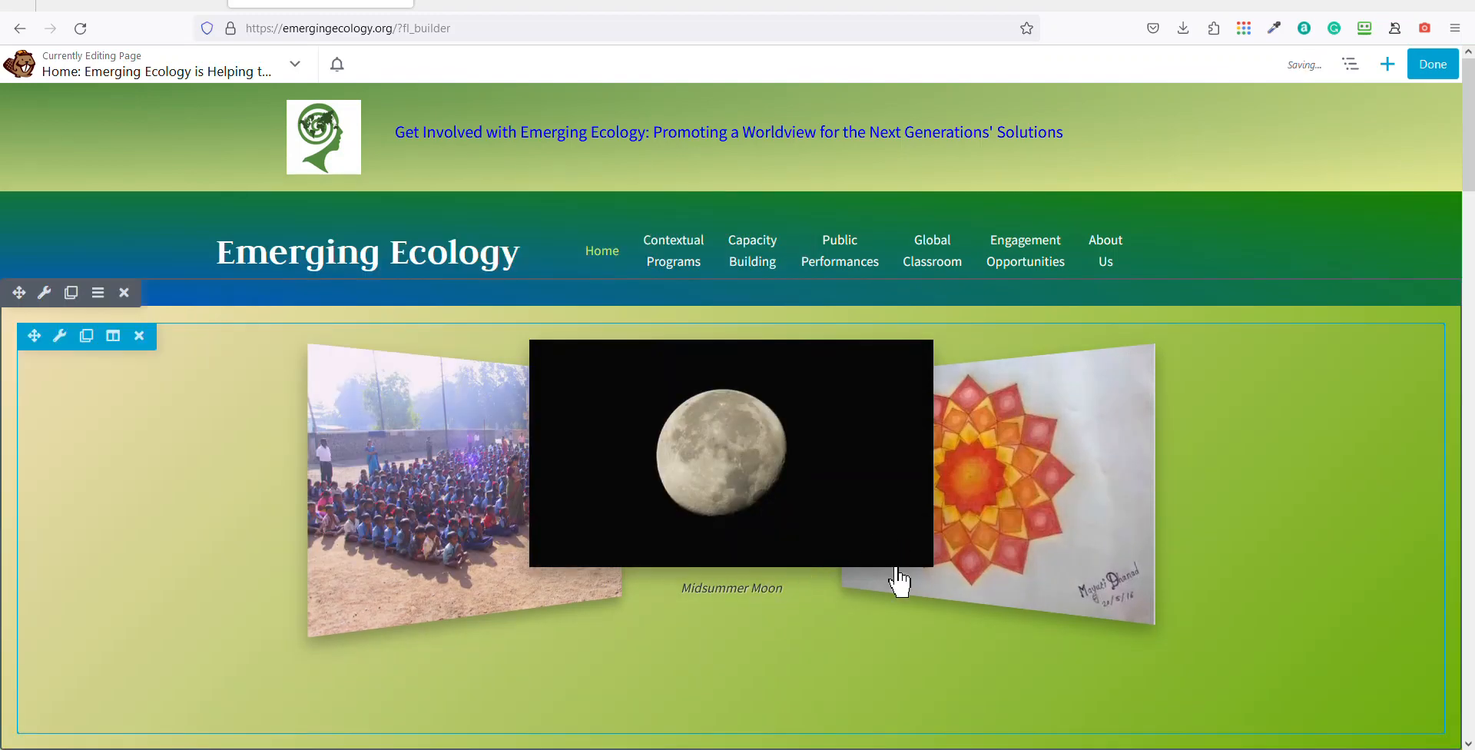
# Reopen the list of addable modules and look through the Basic, Media and Actions categories of the Standard Modules
pyautogui.click(1389, 74)
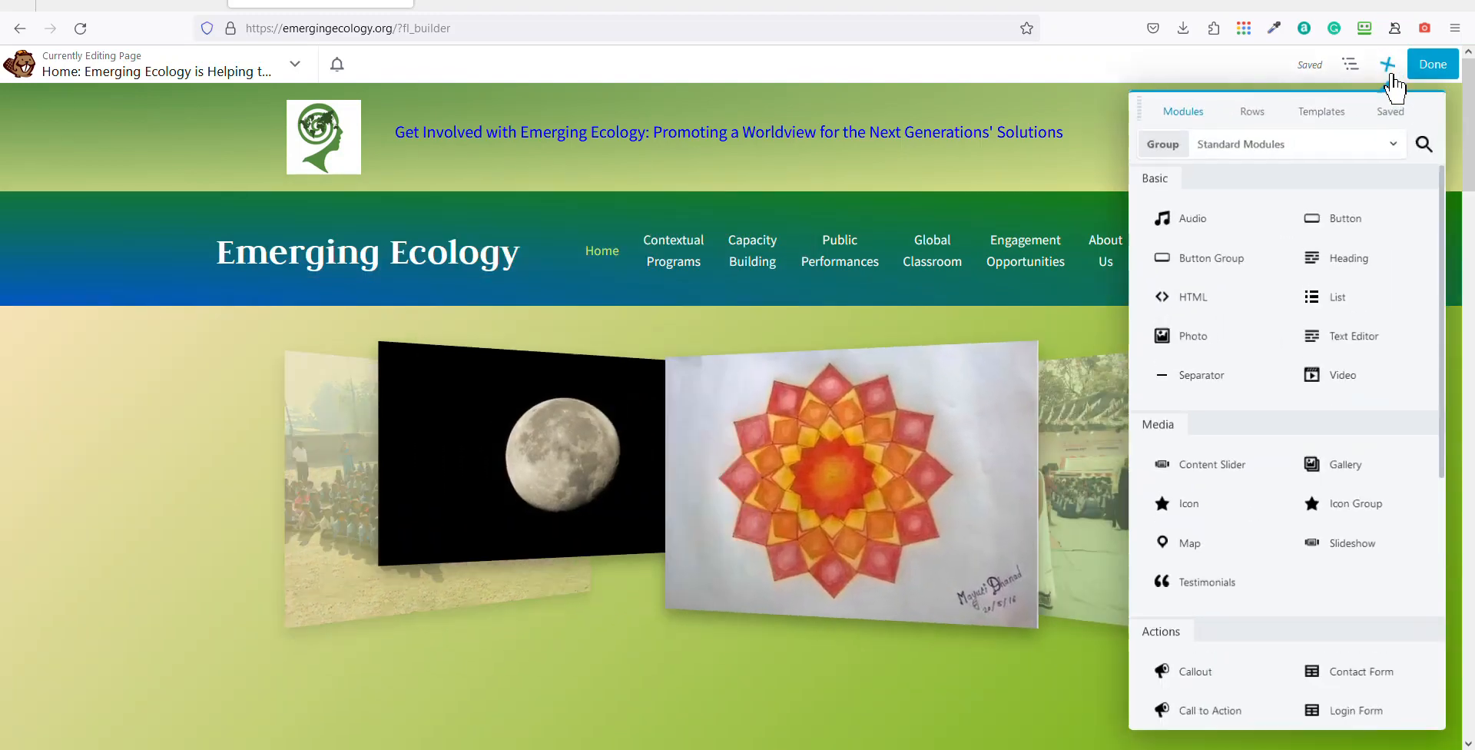
pyautogui.scroll(-6, 1251, 356)
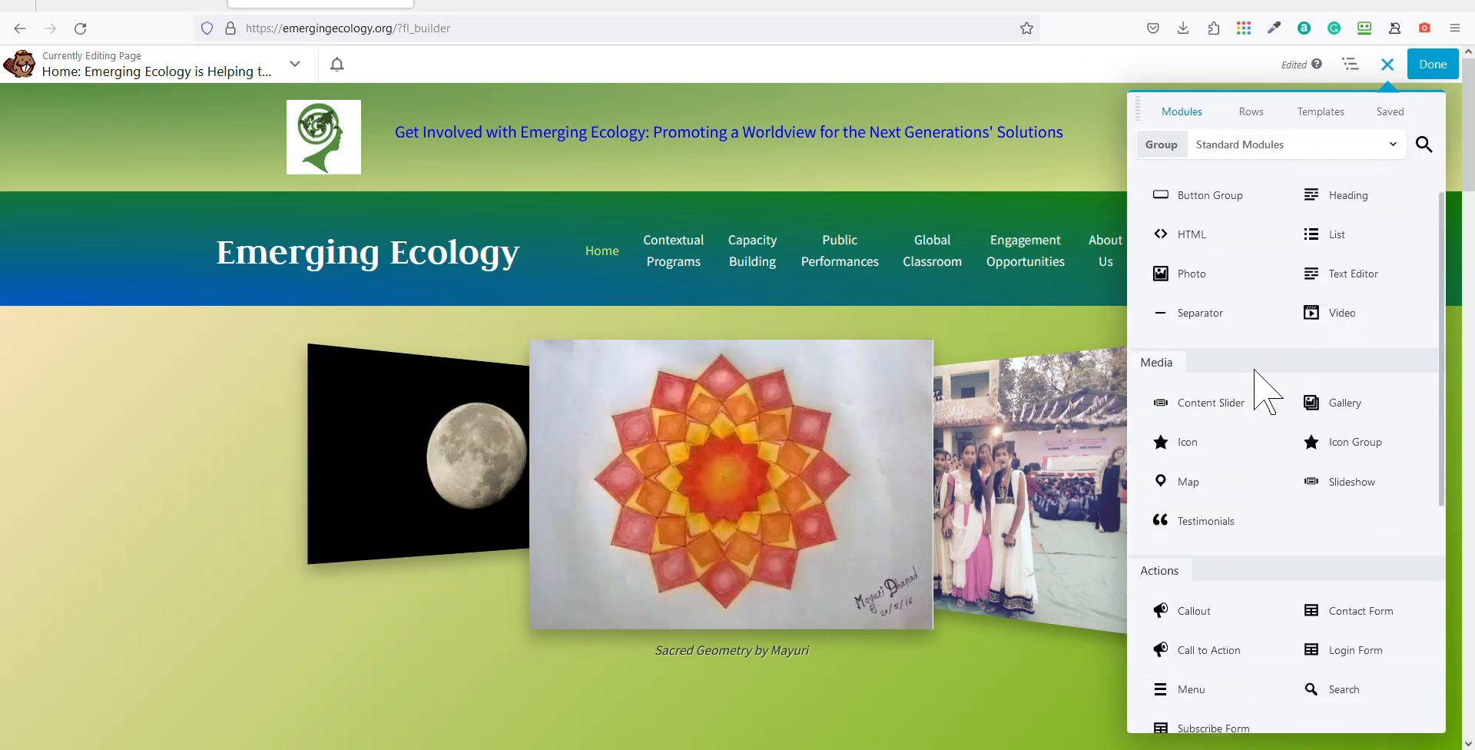
pyautogui.scroll(6, 1283, 493)
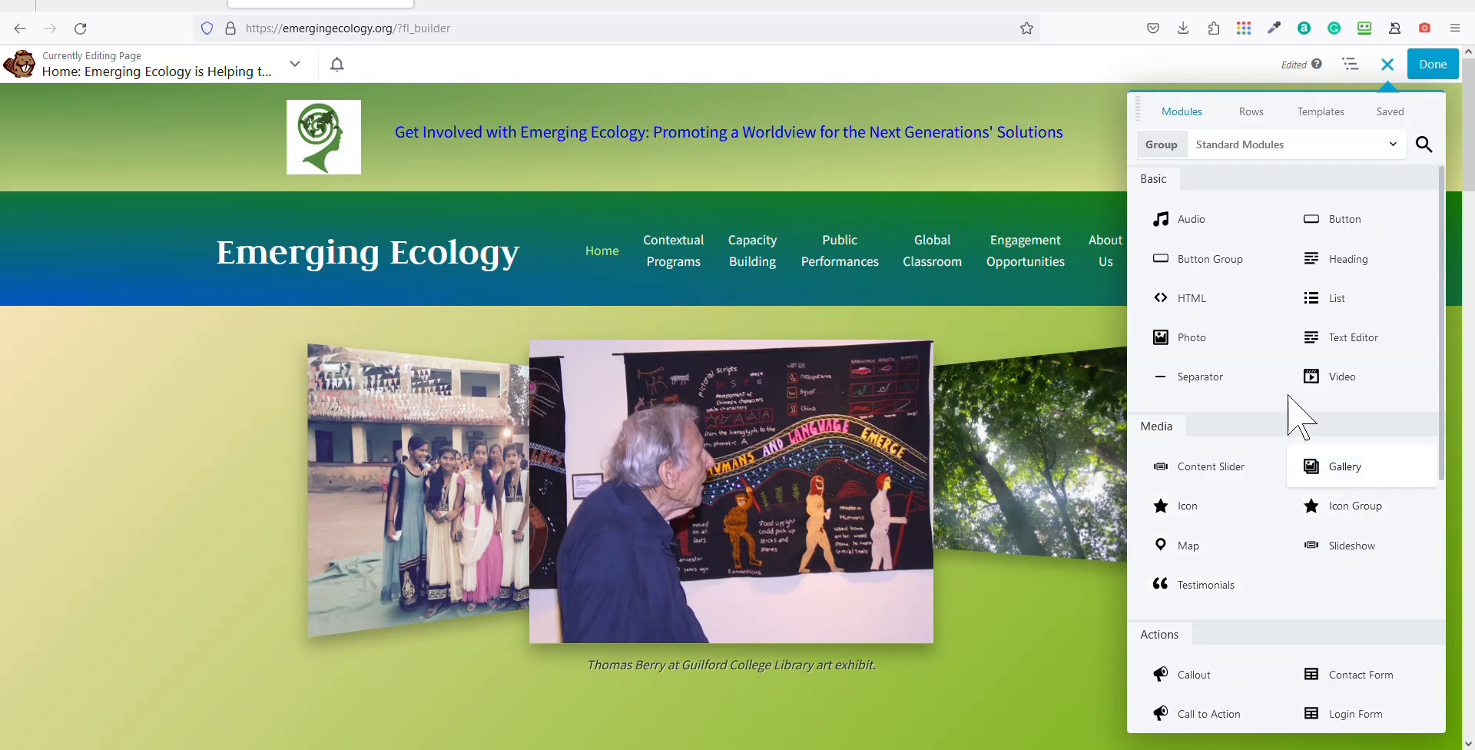
# Show the PowerPack Modules group and examine its content, creative, form styler, lead generation, media and social media modules
pyautogui.click(1269, 154)
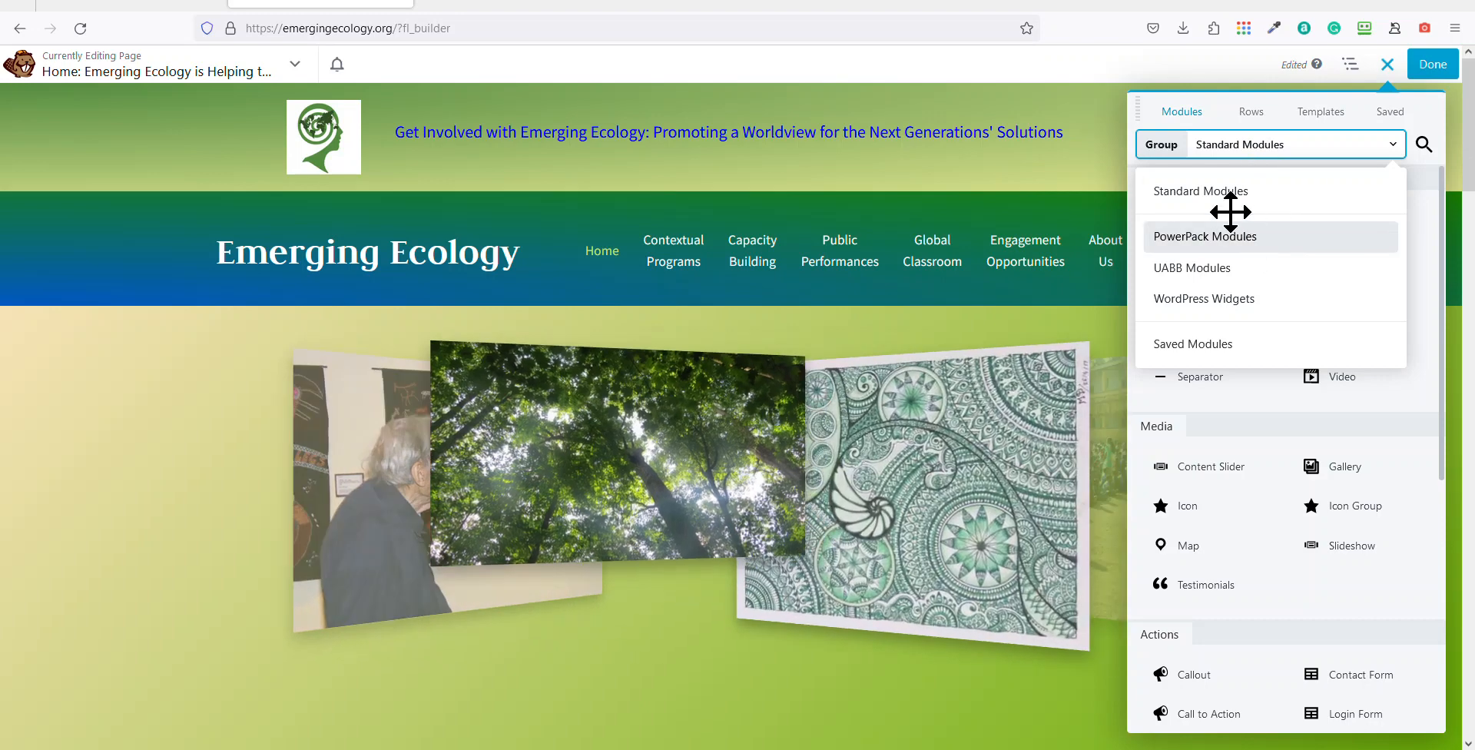
pyautogui.click(1222, 237)
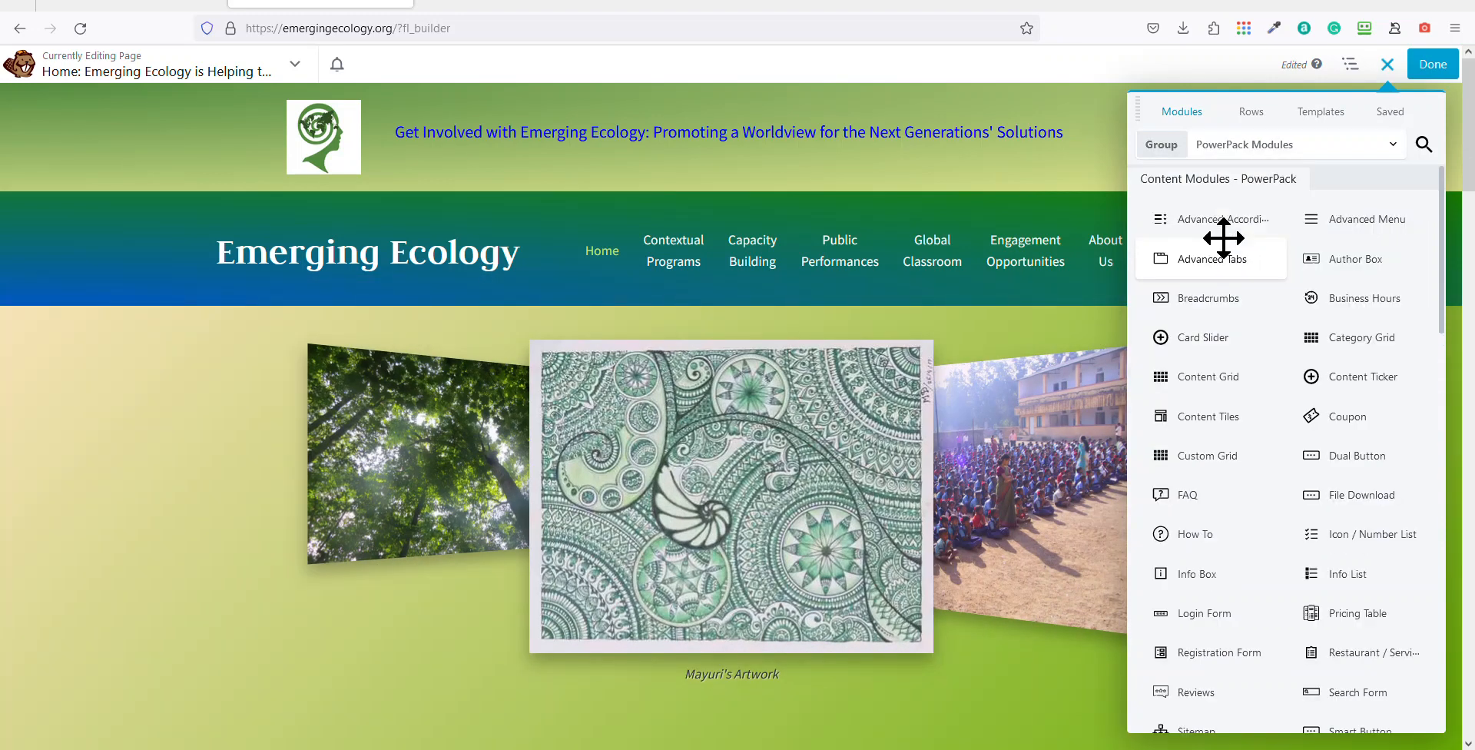
pyautogui.scroll(-10, 1273, 323)
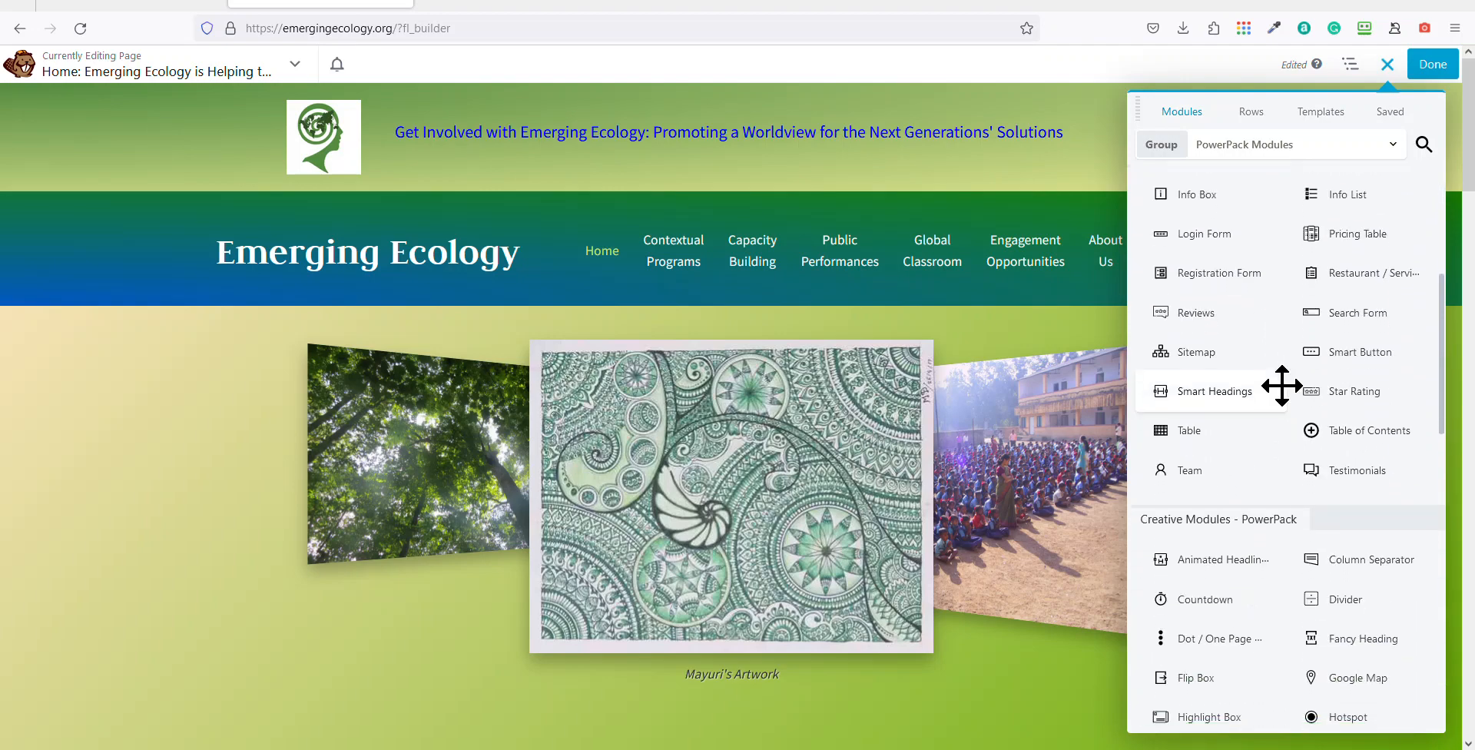
pyautogui.scroll(-4, 1266, 476)
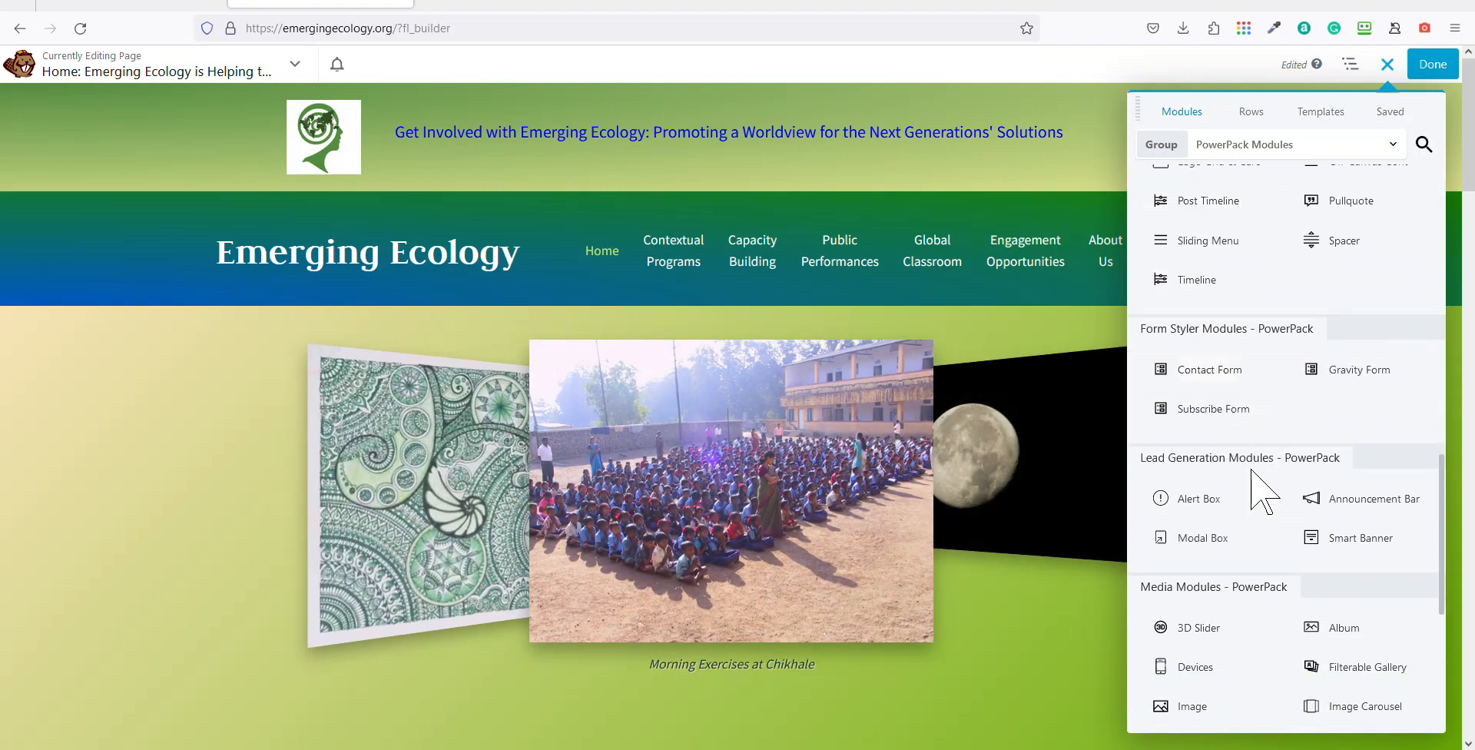
pyautogui.scroll(-4, 1290, 588)
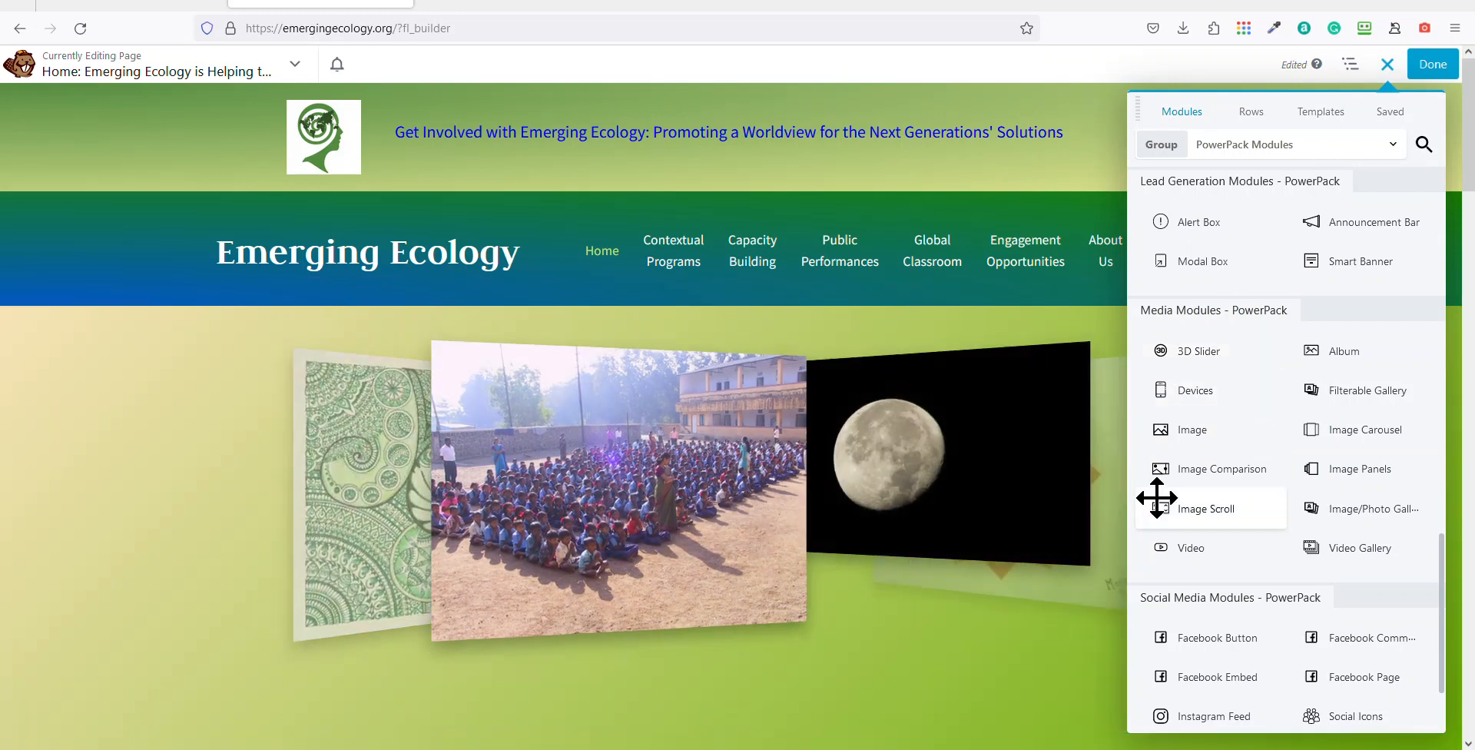
pyautogui.scroll(-2, 1344, 557)
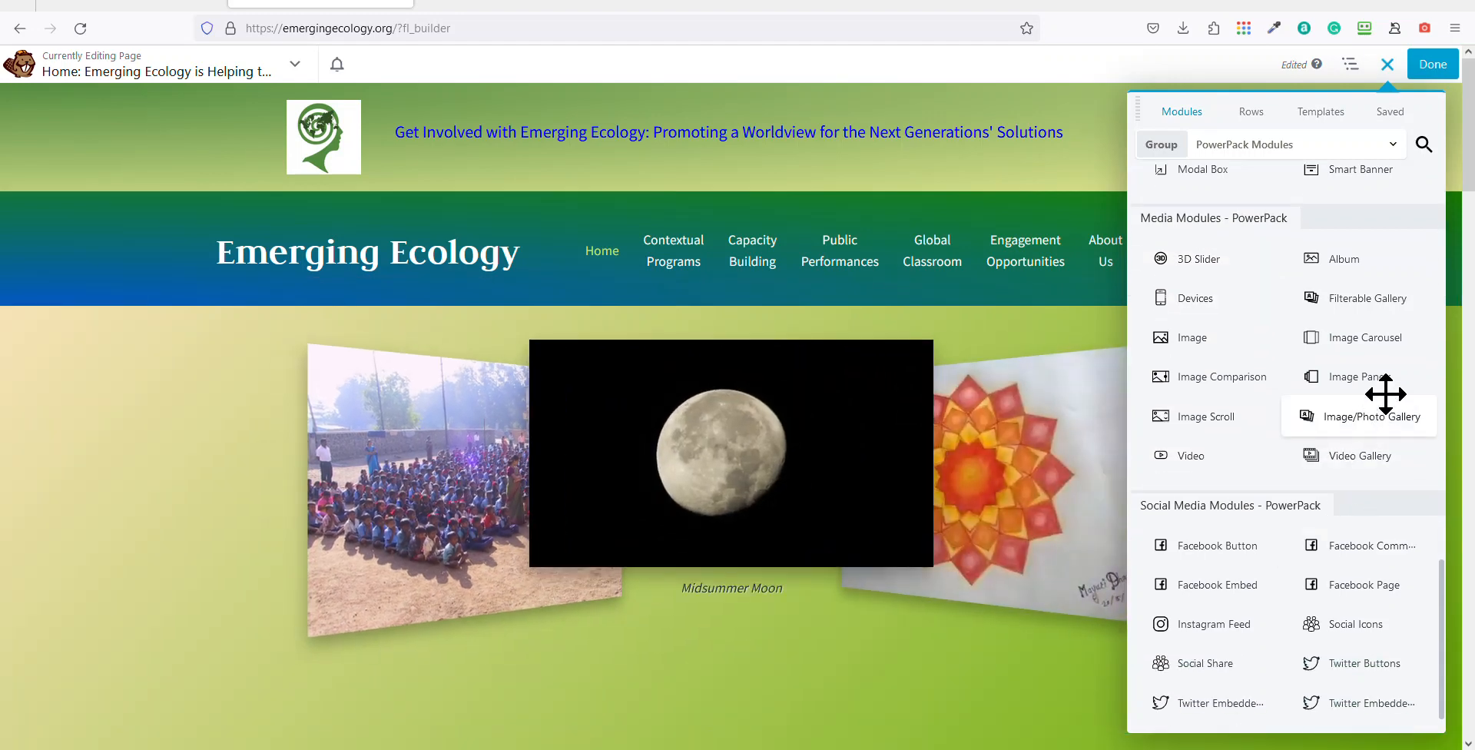
pyautogui.scroll(-1, 1390, 359)
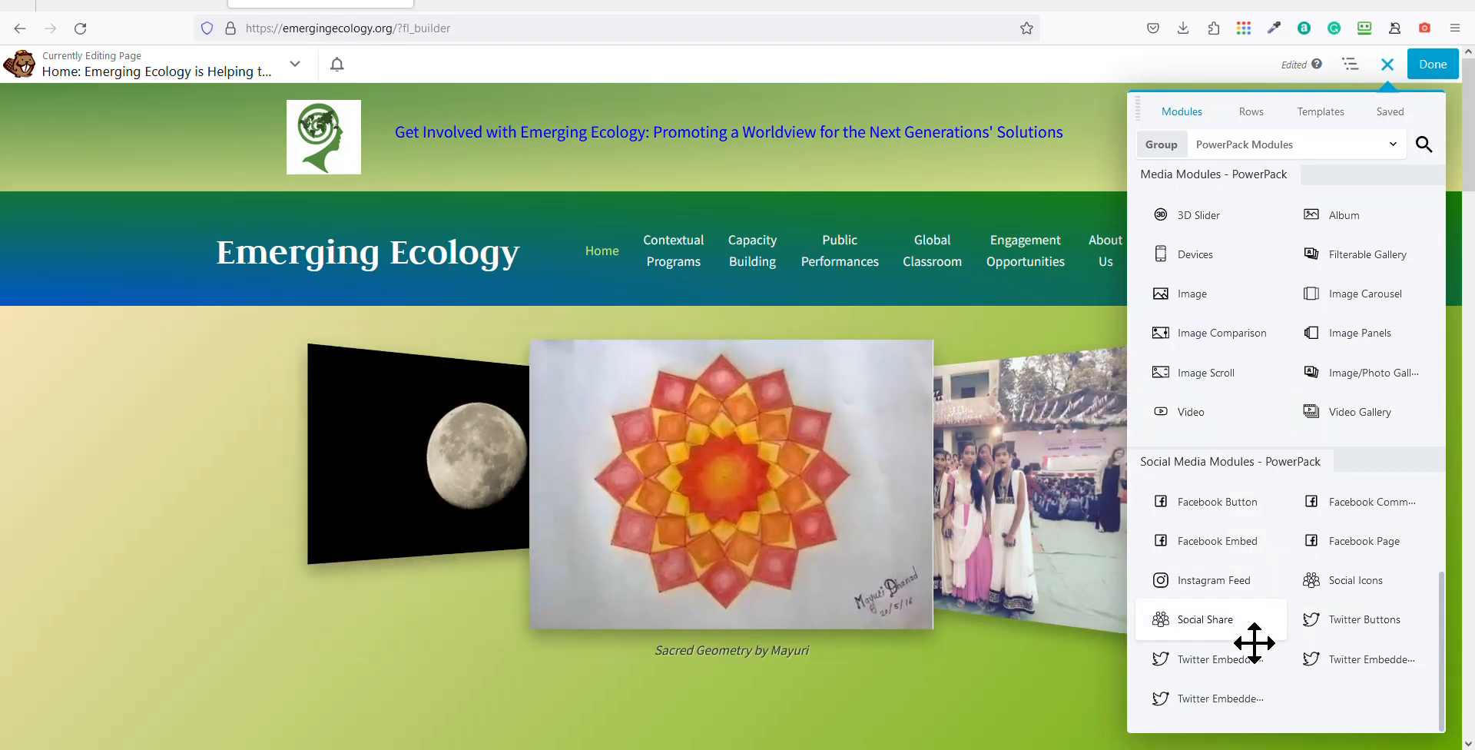
pyautogui.scroll(10, 1274, 663)
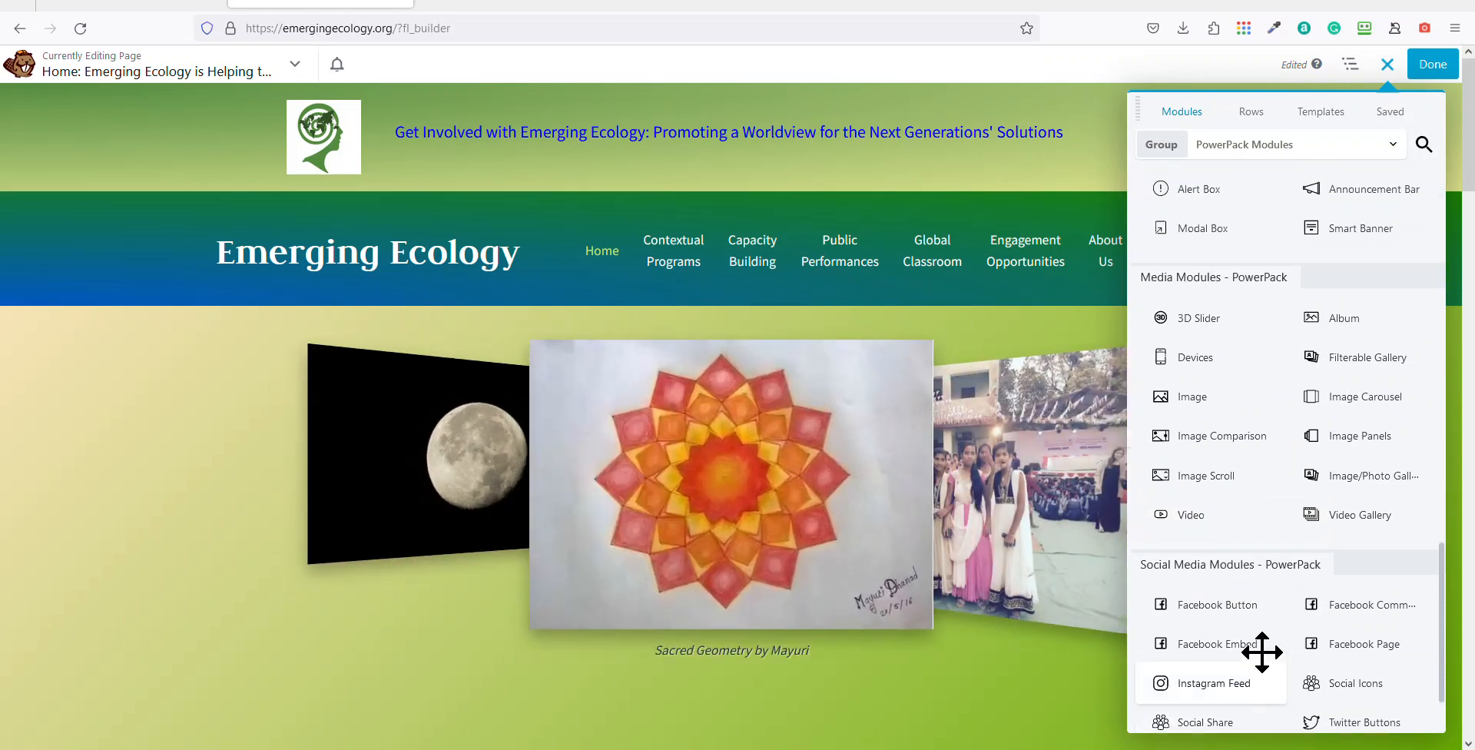
pyautogui.scroll(4, 1261, 388)
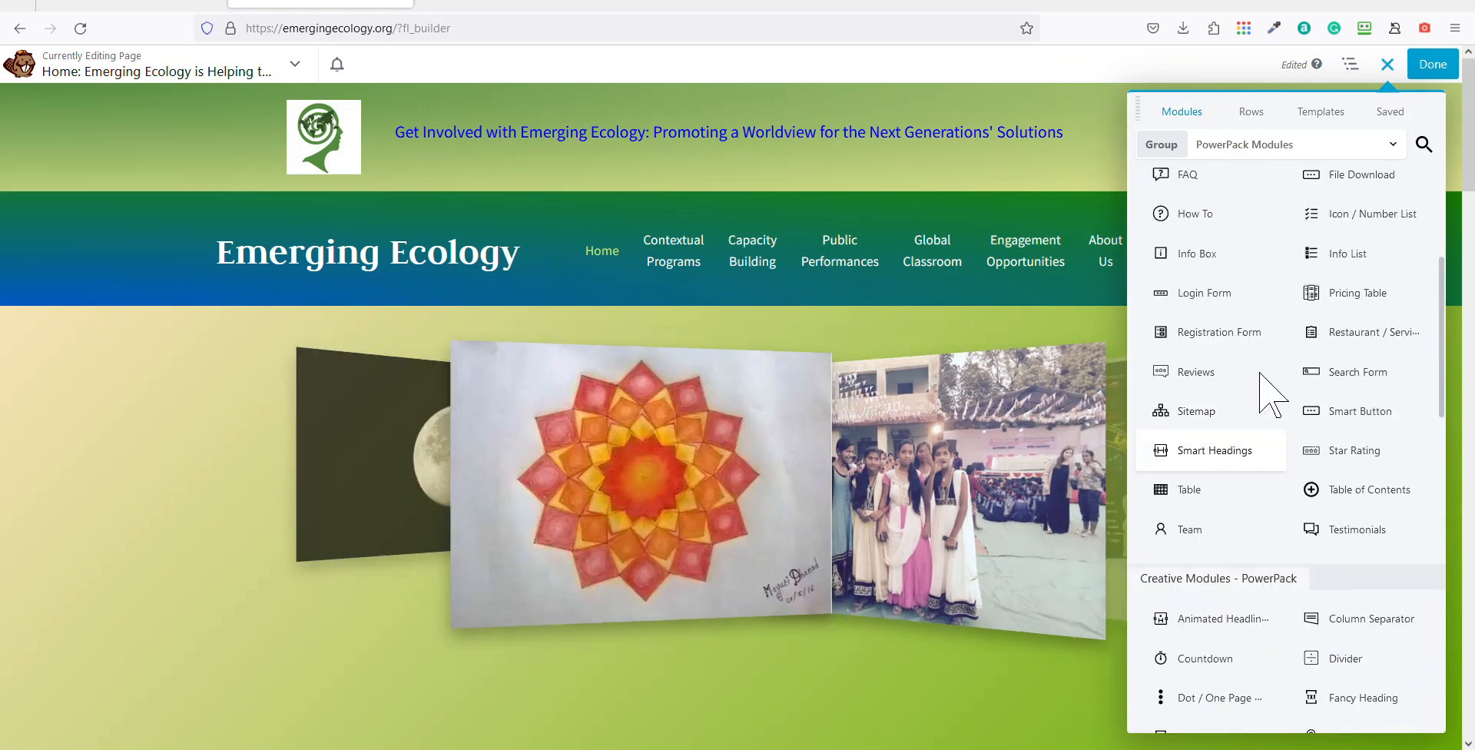
# Show the UABB Modules group and examine its content, creative, extra additions and lead generation modules
pyautogui.click(1264, 146)
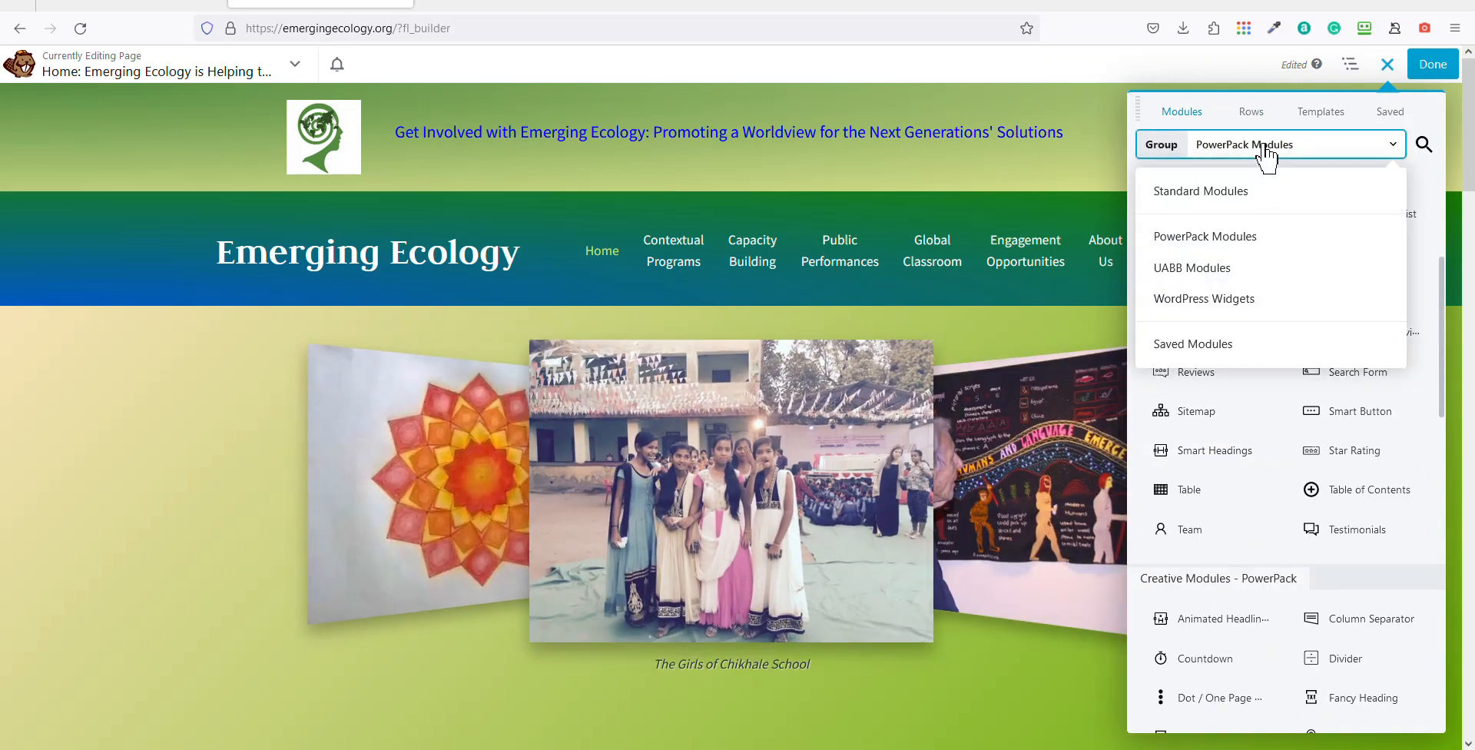
pyautogui.click(1205, 276)
pyautogui.scroll(-1, 1306, 399)
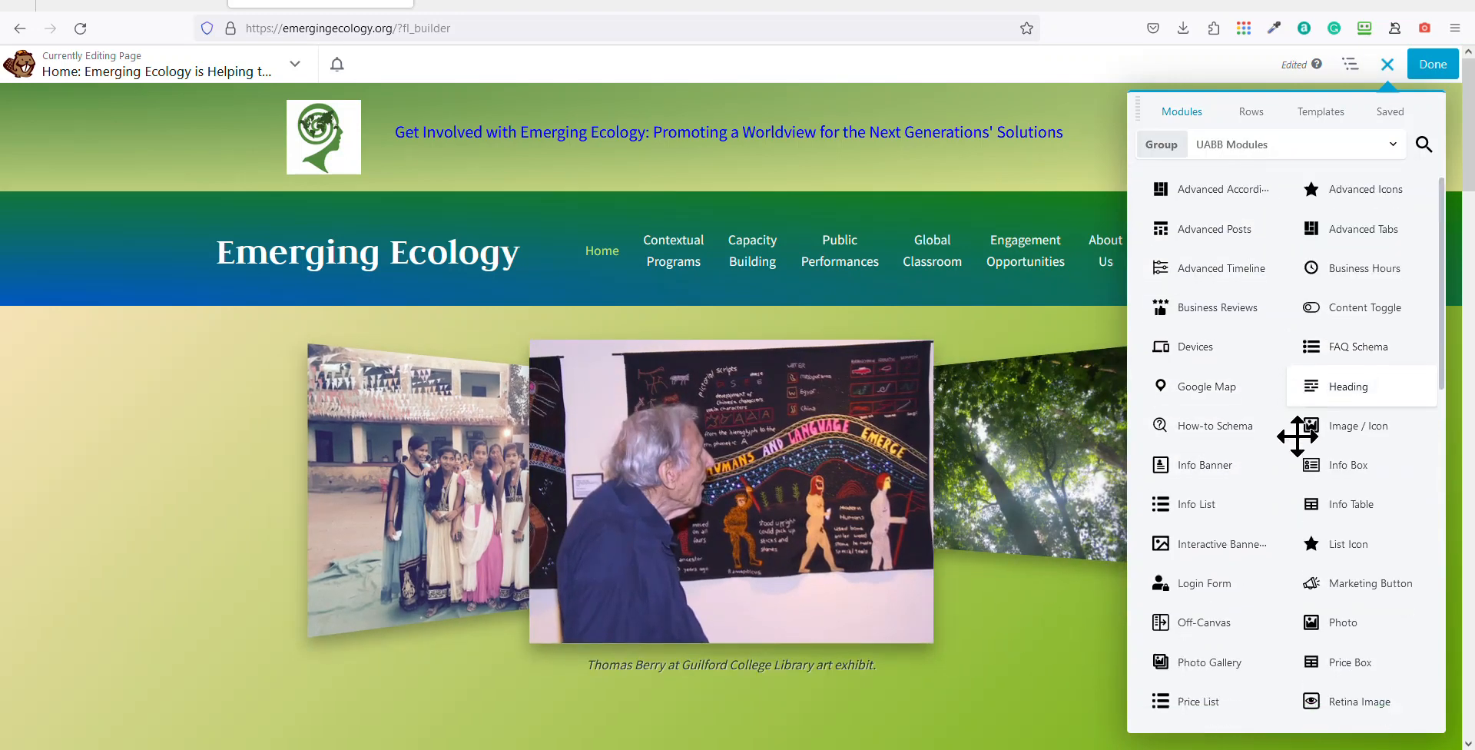
pyautogui.scroll(-3, 1298, 435)
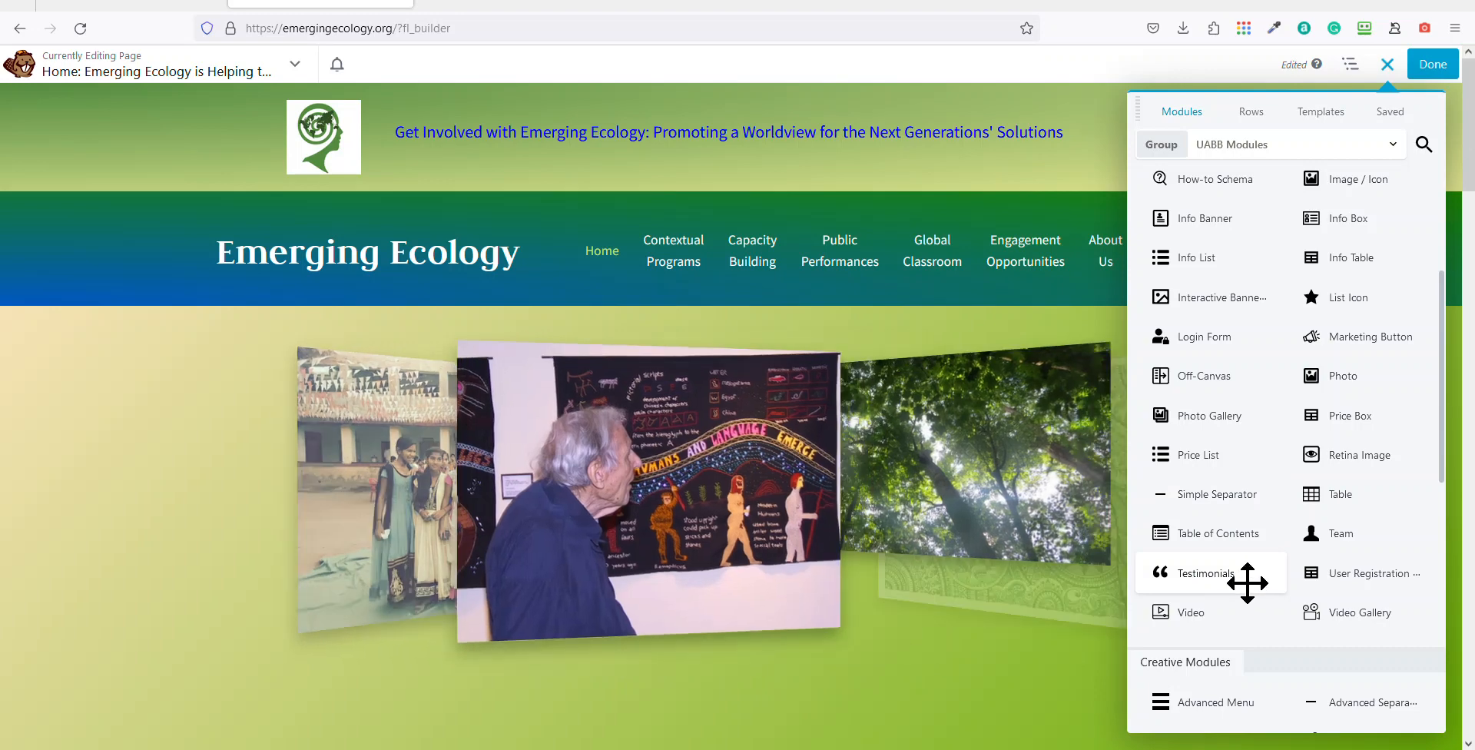
pyautogui.scroll(-2, 1245, 582)
pyautogui.scroll(-3, 1245, 582)
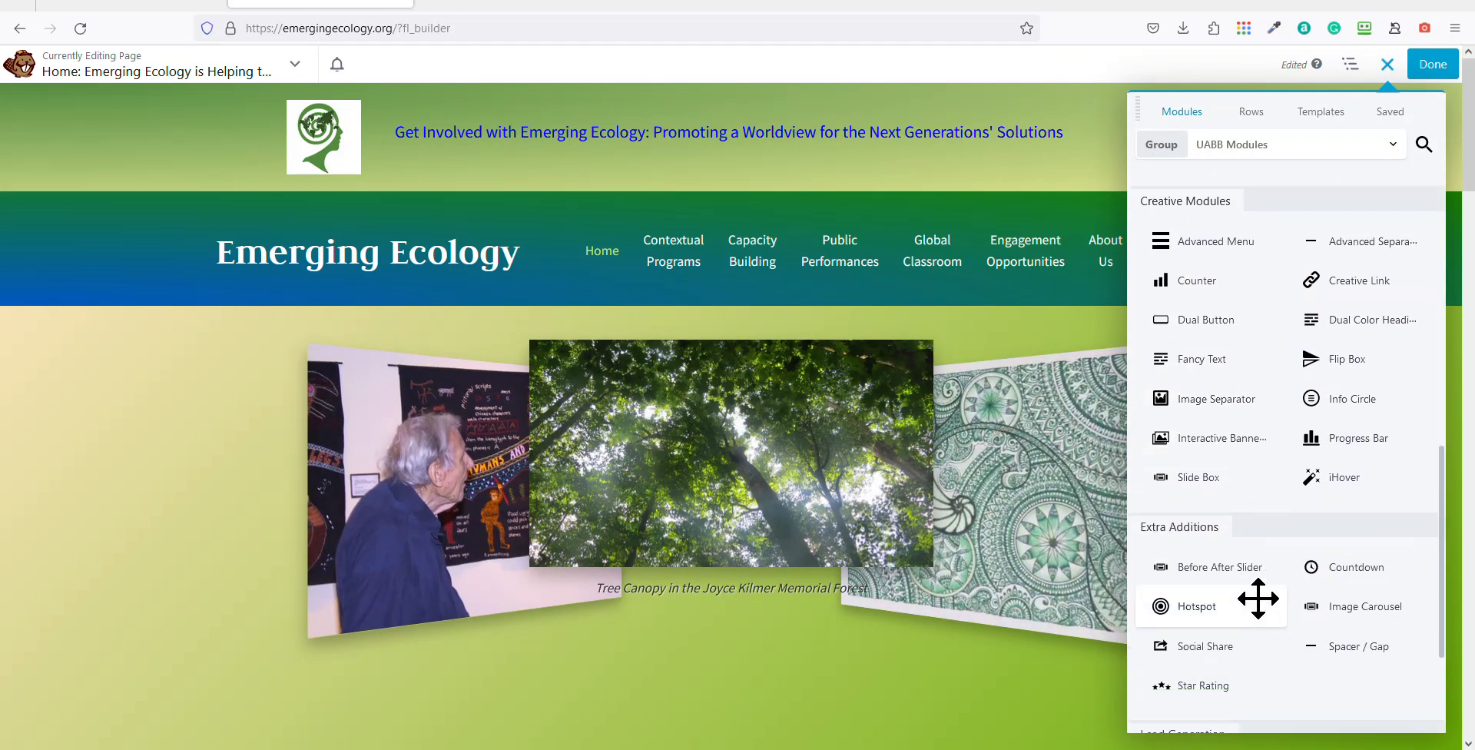
pyautogui.scroll(-1, 1289, 497)
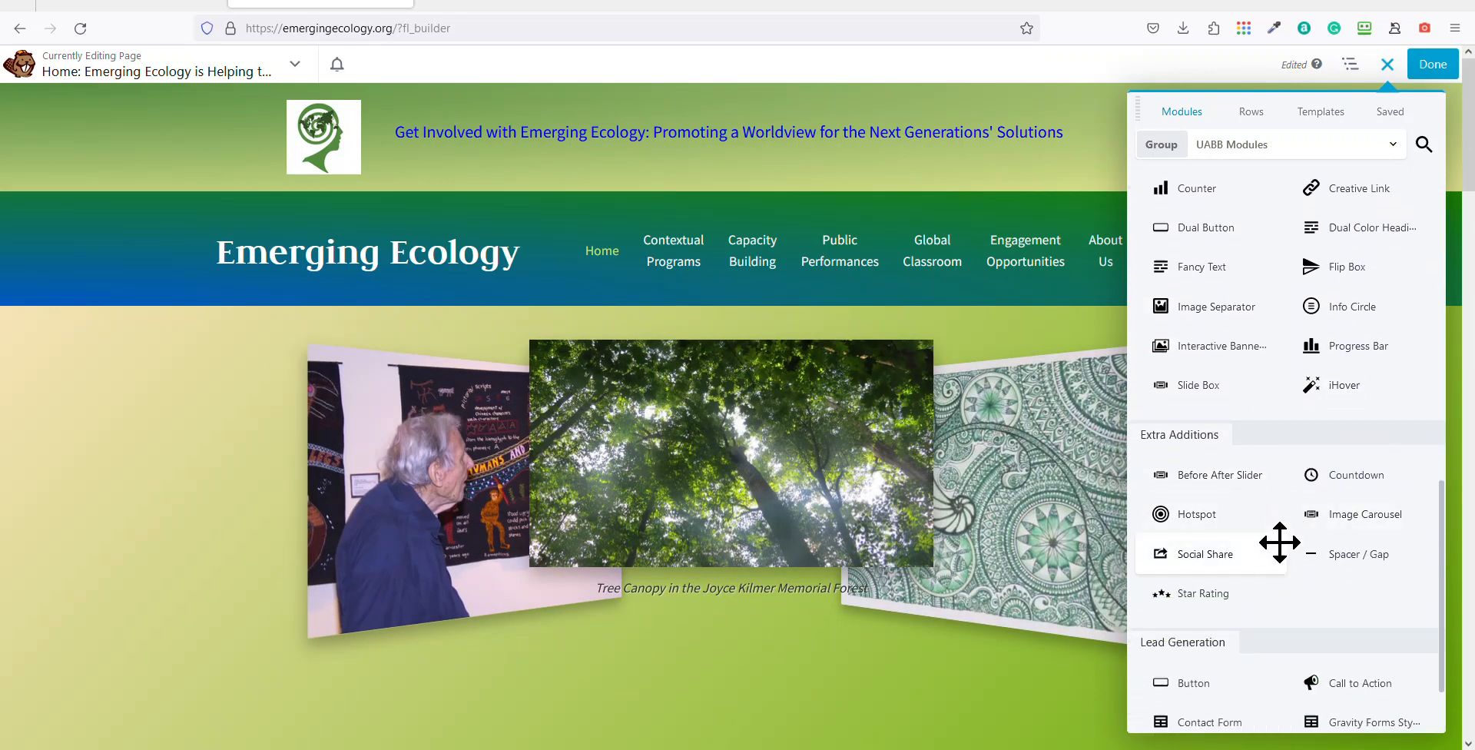
pyautogui.scroll(-1, 1277, 545)
pyautogui.scroll(6, 1192, 477)
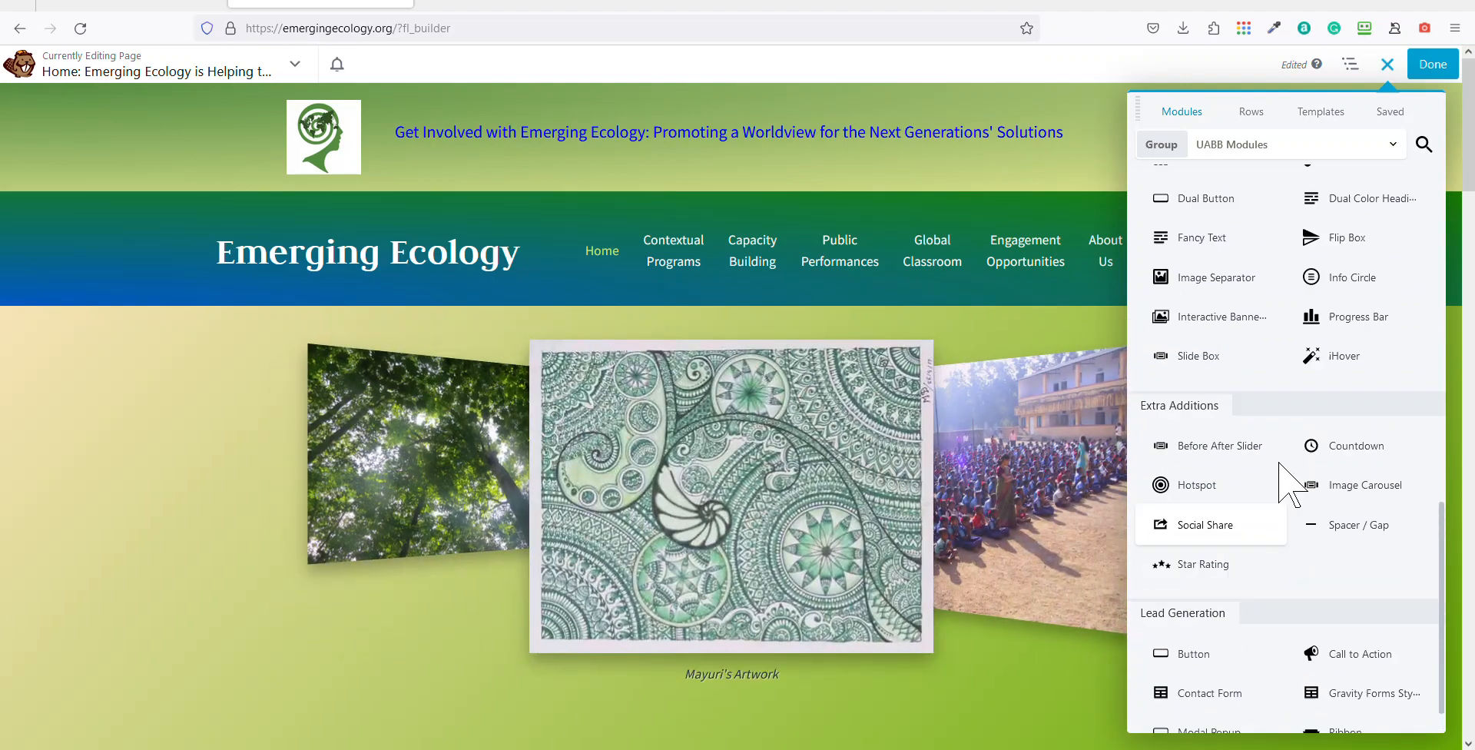
# Switch the module group to Standard Modules and on to WordPress Widgets, and review the widgets offered there
pyautogui.click(1306, 152)
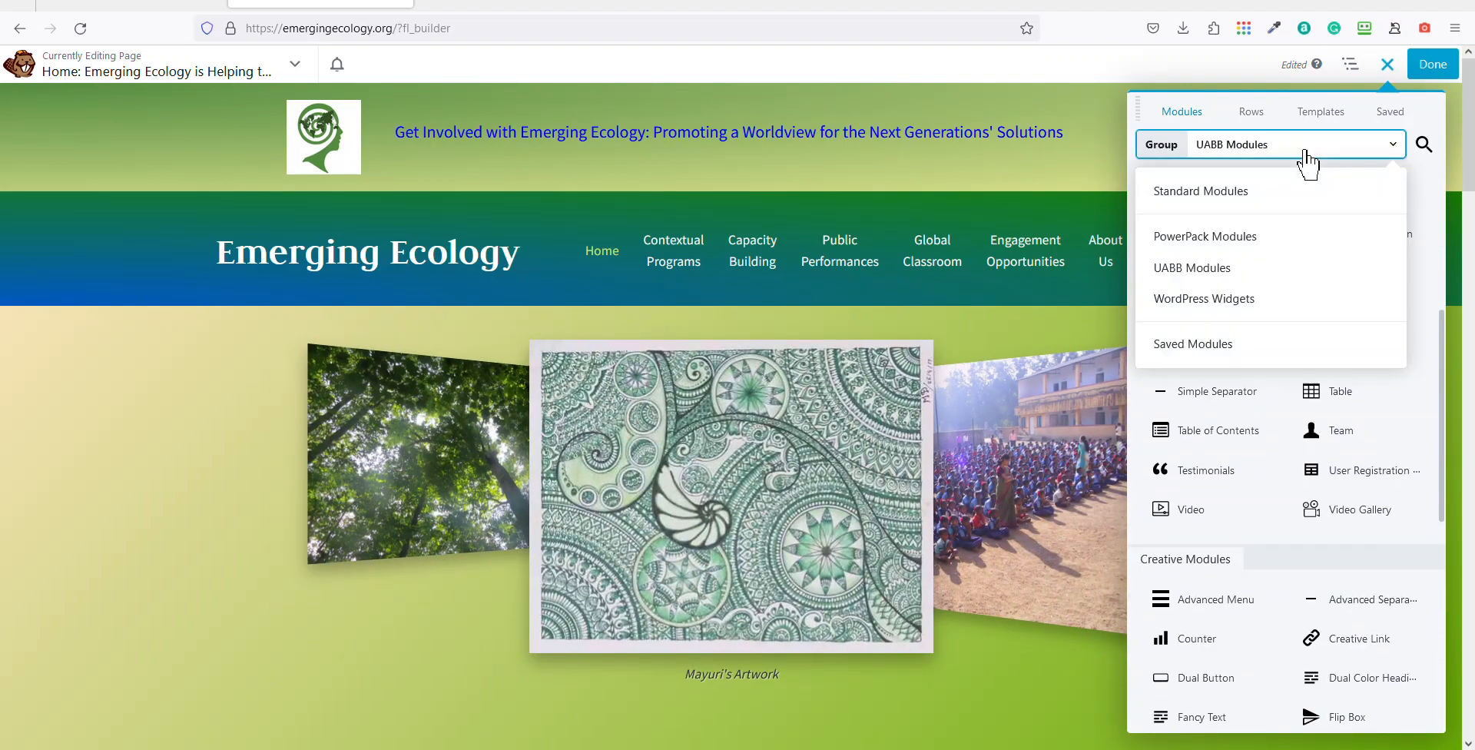
pyautogui.click(1269, 192)
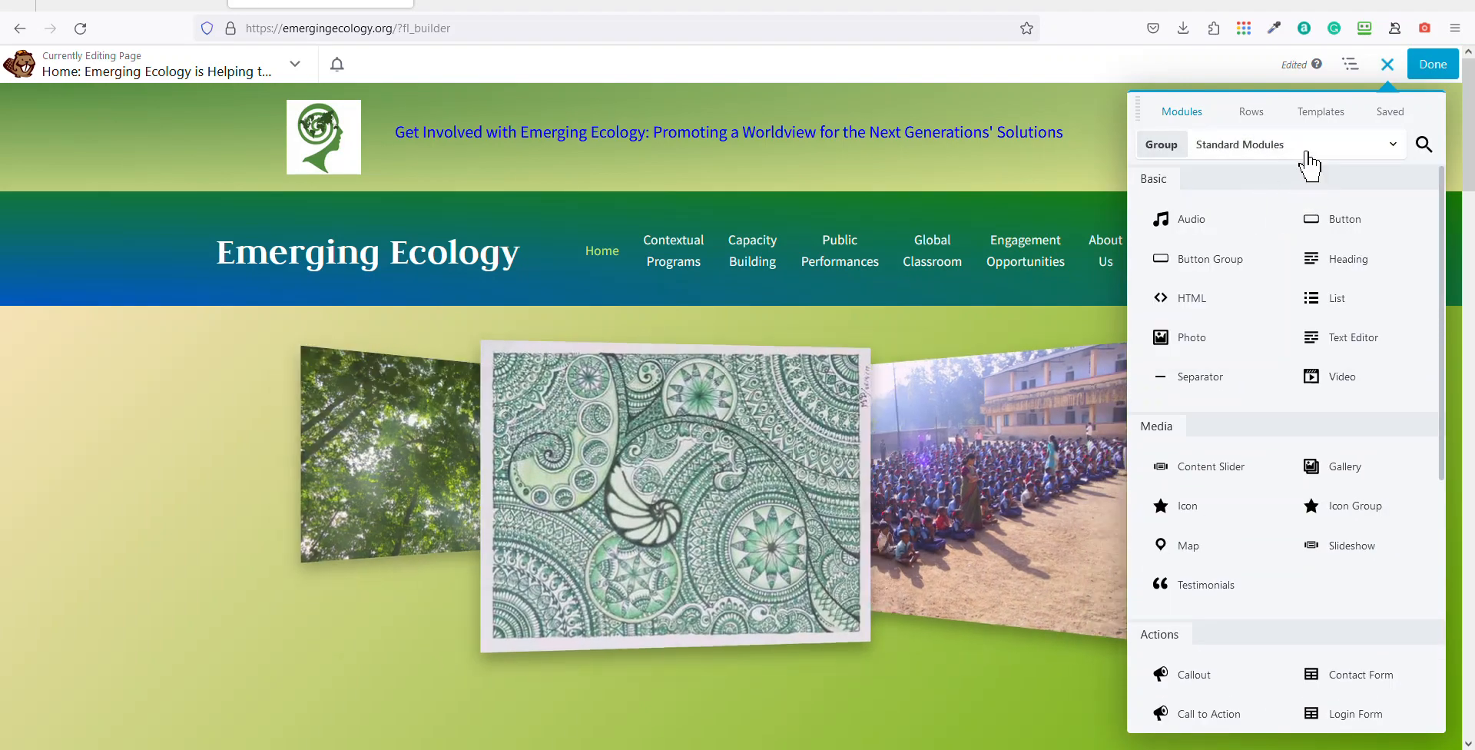
pyautogui.click(1305, 151)
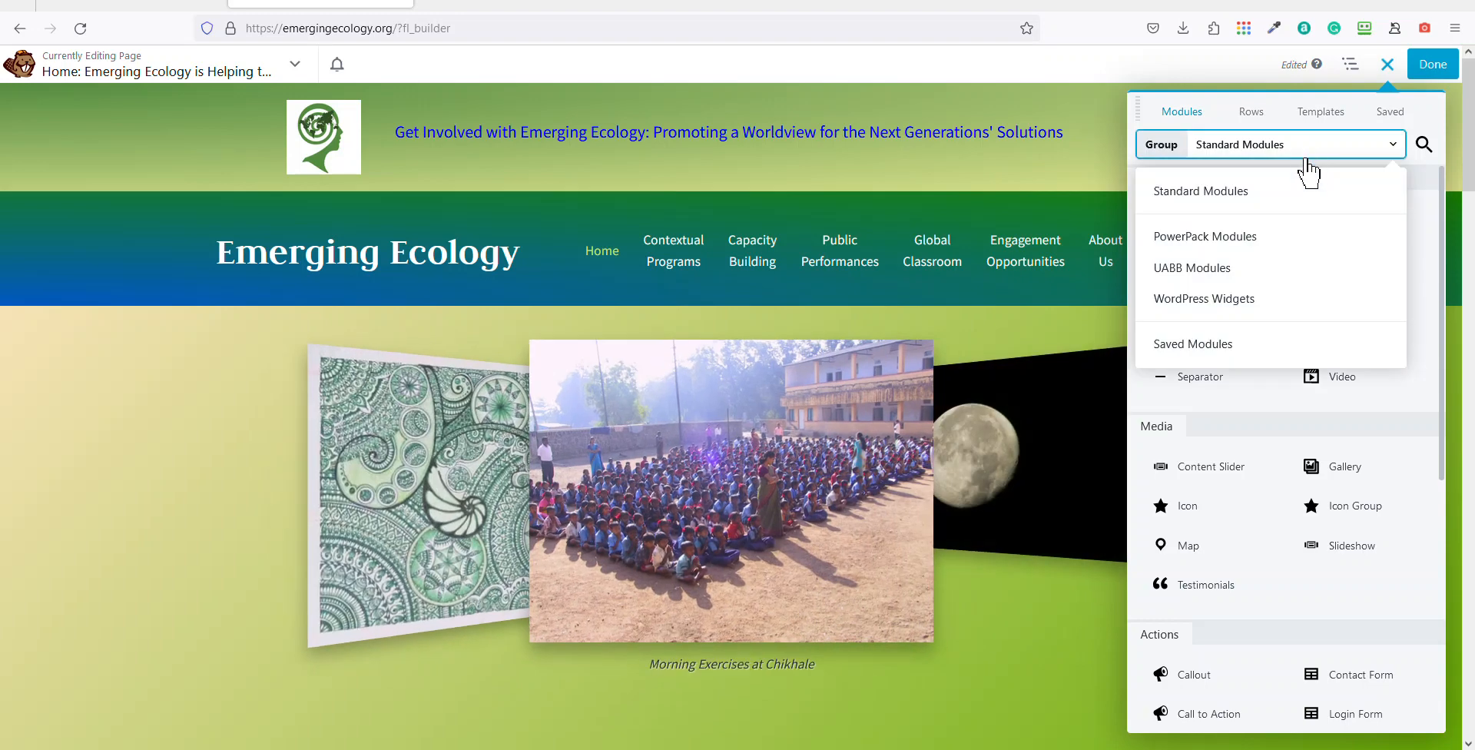
pyautogui.click(1310, 306)
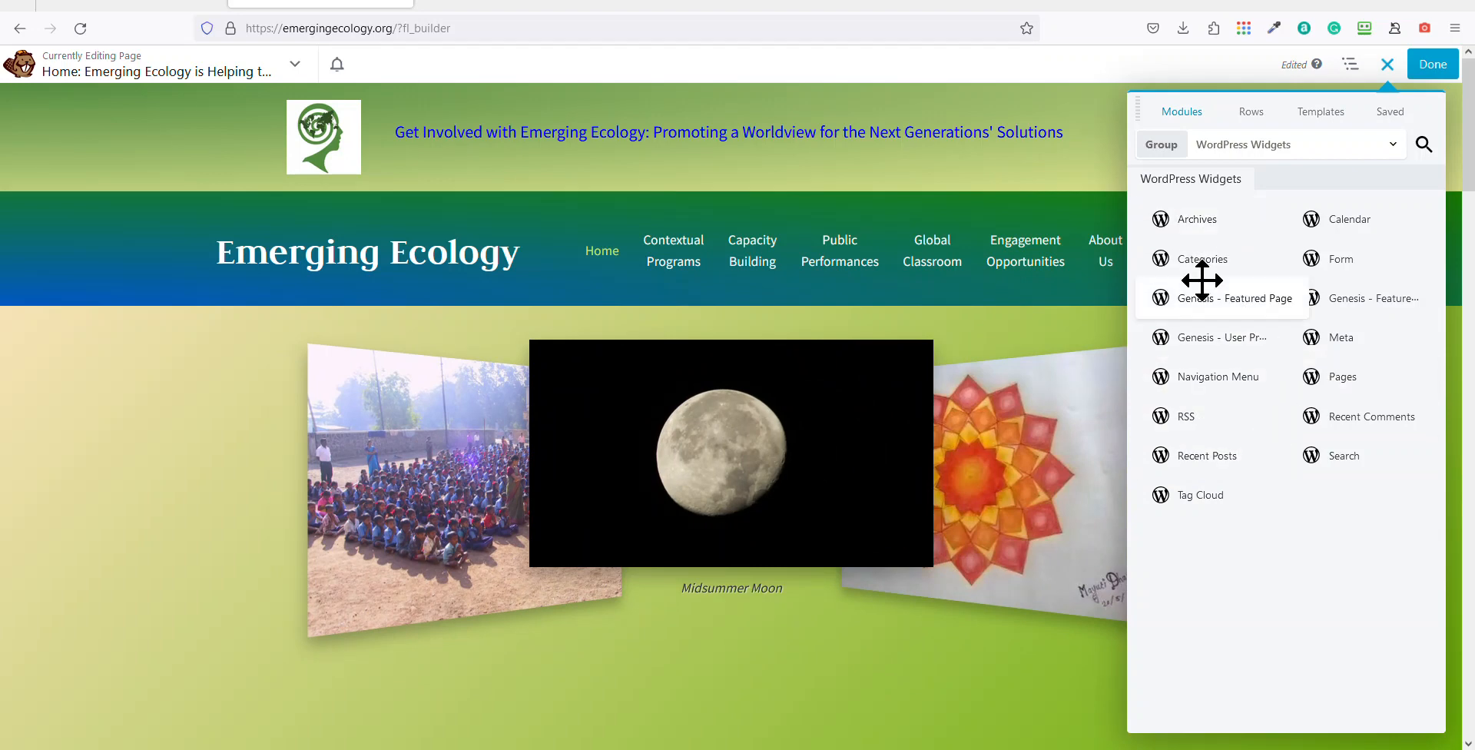
pyautogui.click(1276, 150)
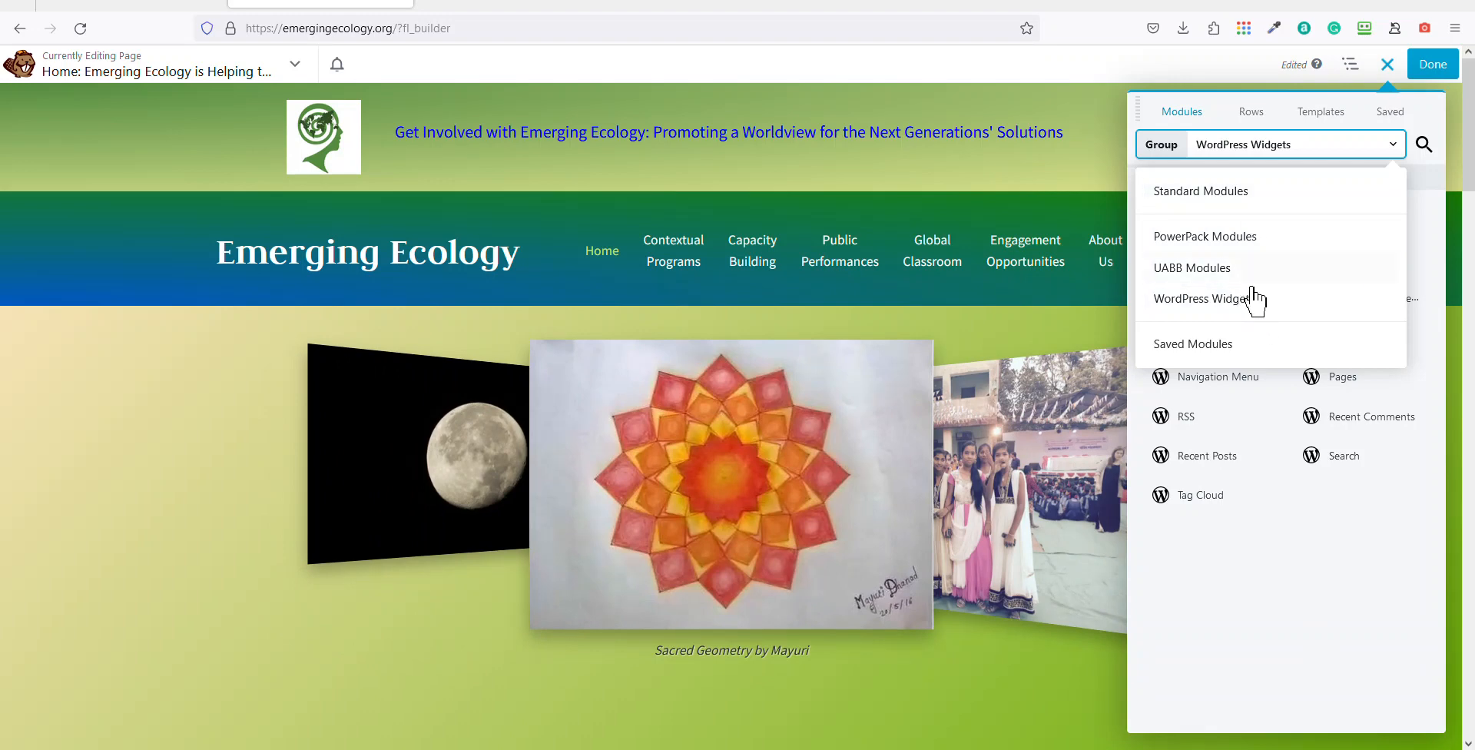
pyautogui.click(1322, 141)
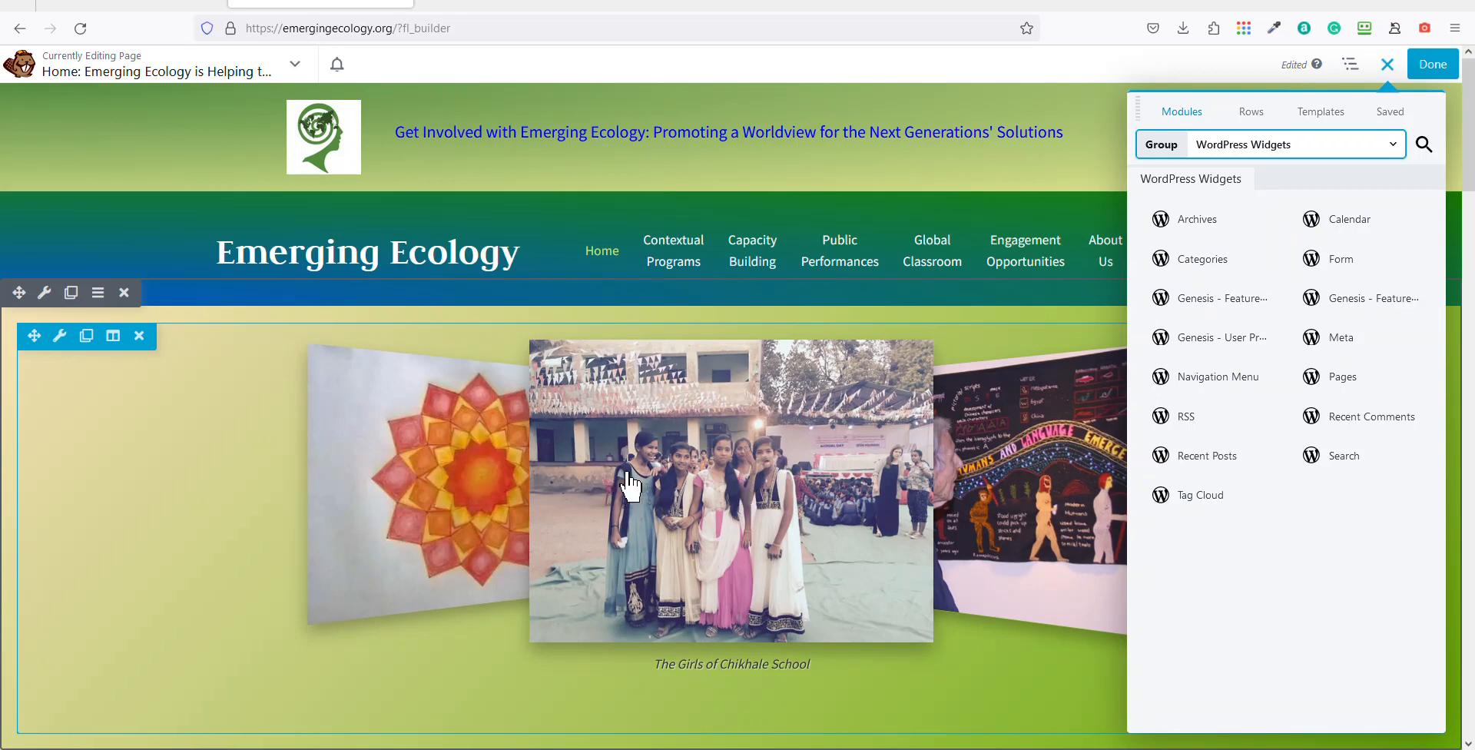
# Insert a 2 Columns layout above the photo carousel and fill its first column with a Text Editor module reading "asdfsdfdsafadsfsdasdfsadafsd"
pyautogui.click(1268, 119)
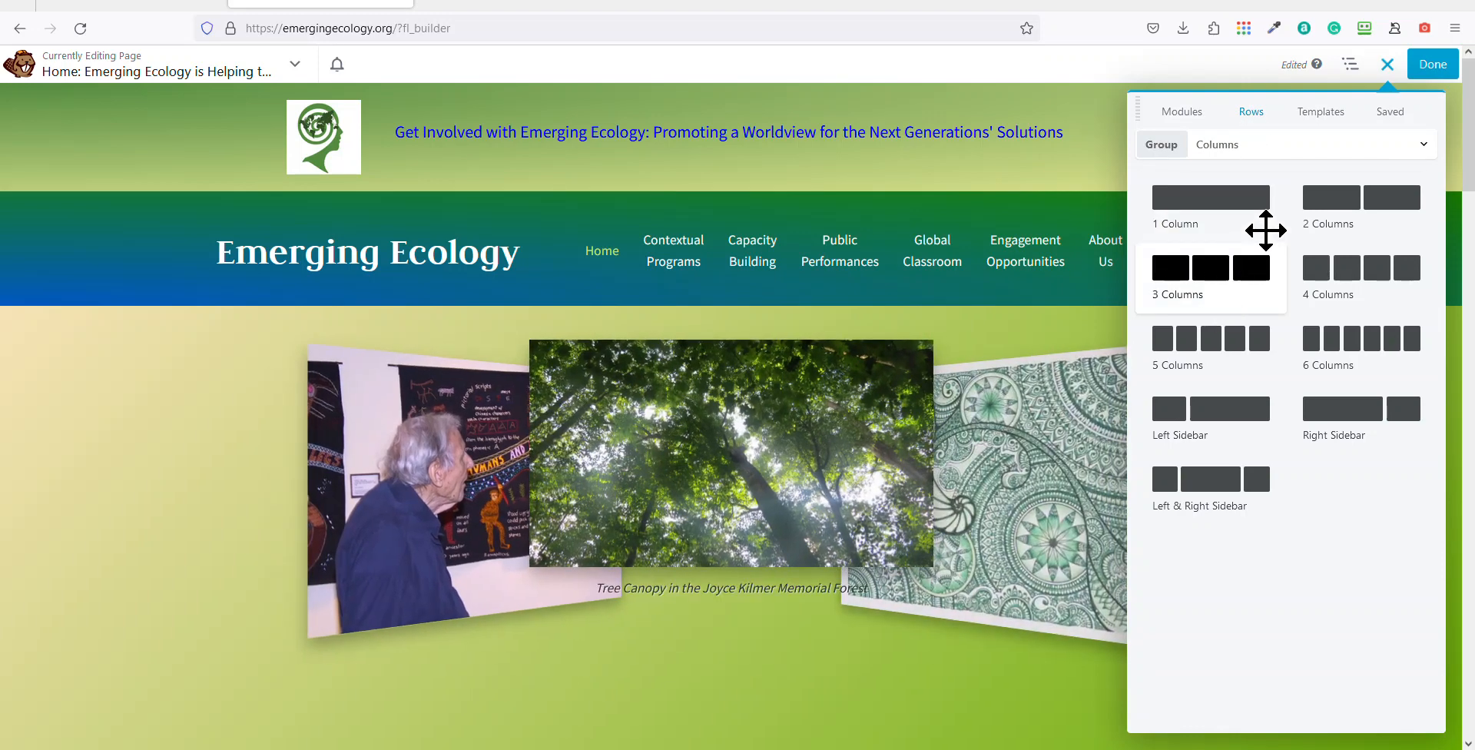
pyautogui.moveTo(1360, 224); pyautogui.dragTo(675, 431)
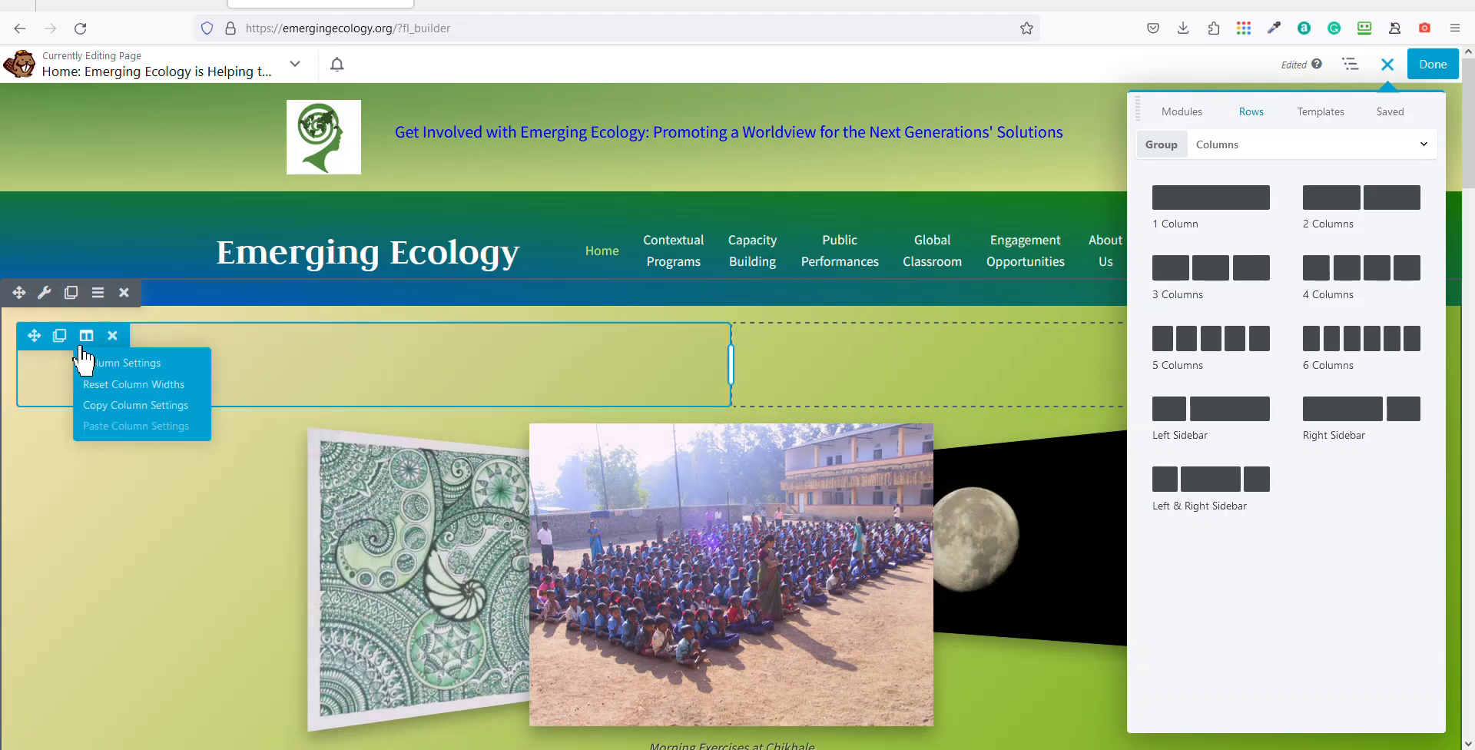
pyautogui.click(1180, 112)
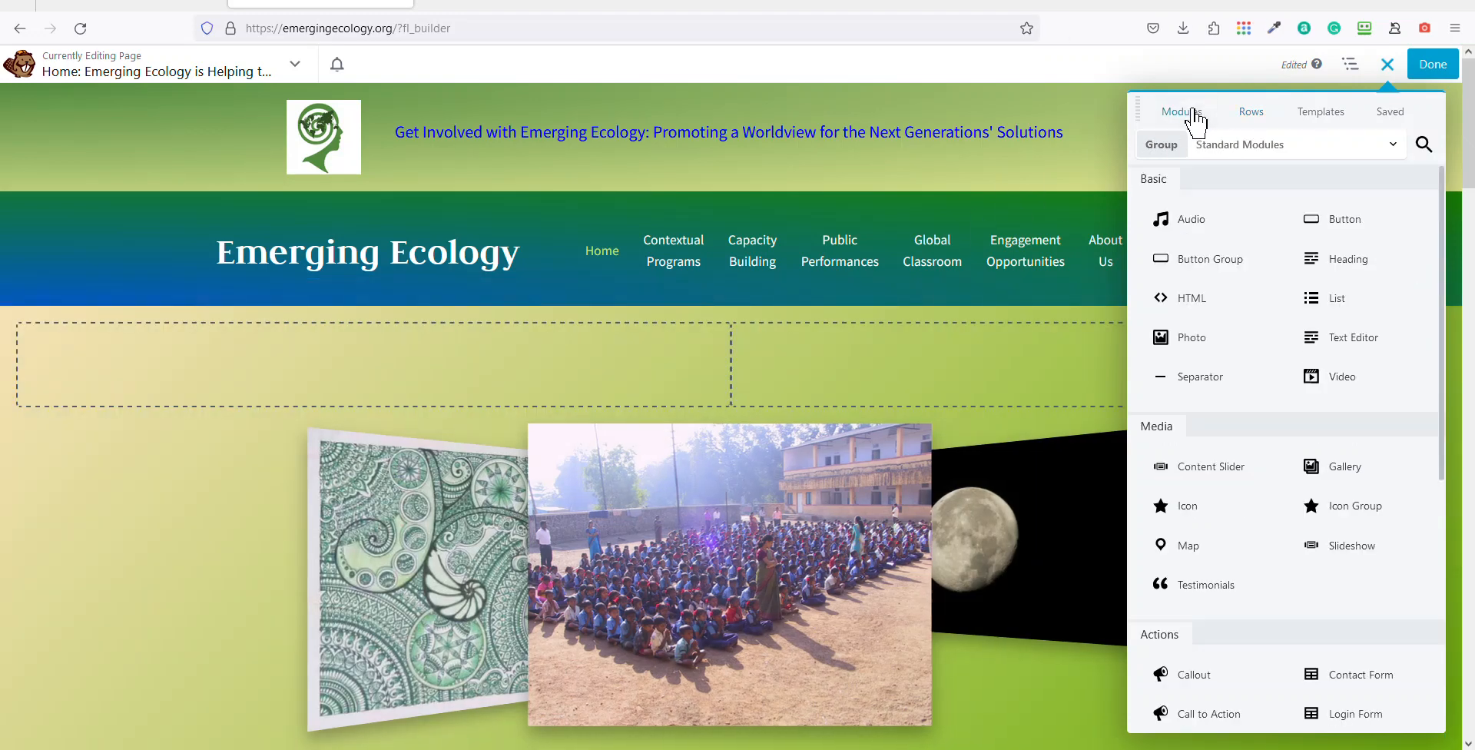
pyautogui.moveTo(1362, 340); pyautogui.dragTo(296, 491)
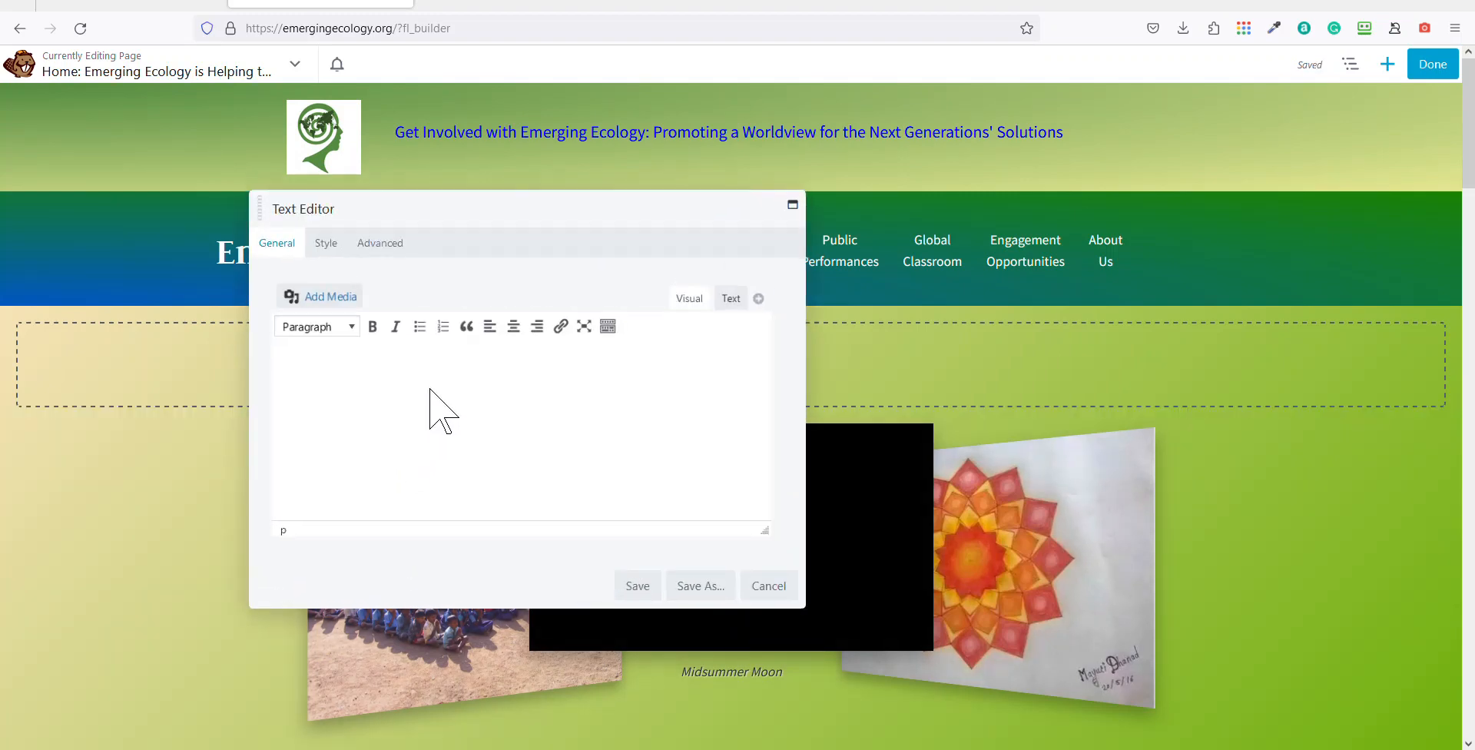
pyautogui.write('asdfsdfdsafadsfsdasdfsadafsd')
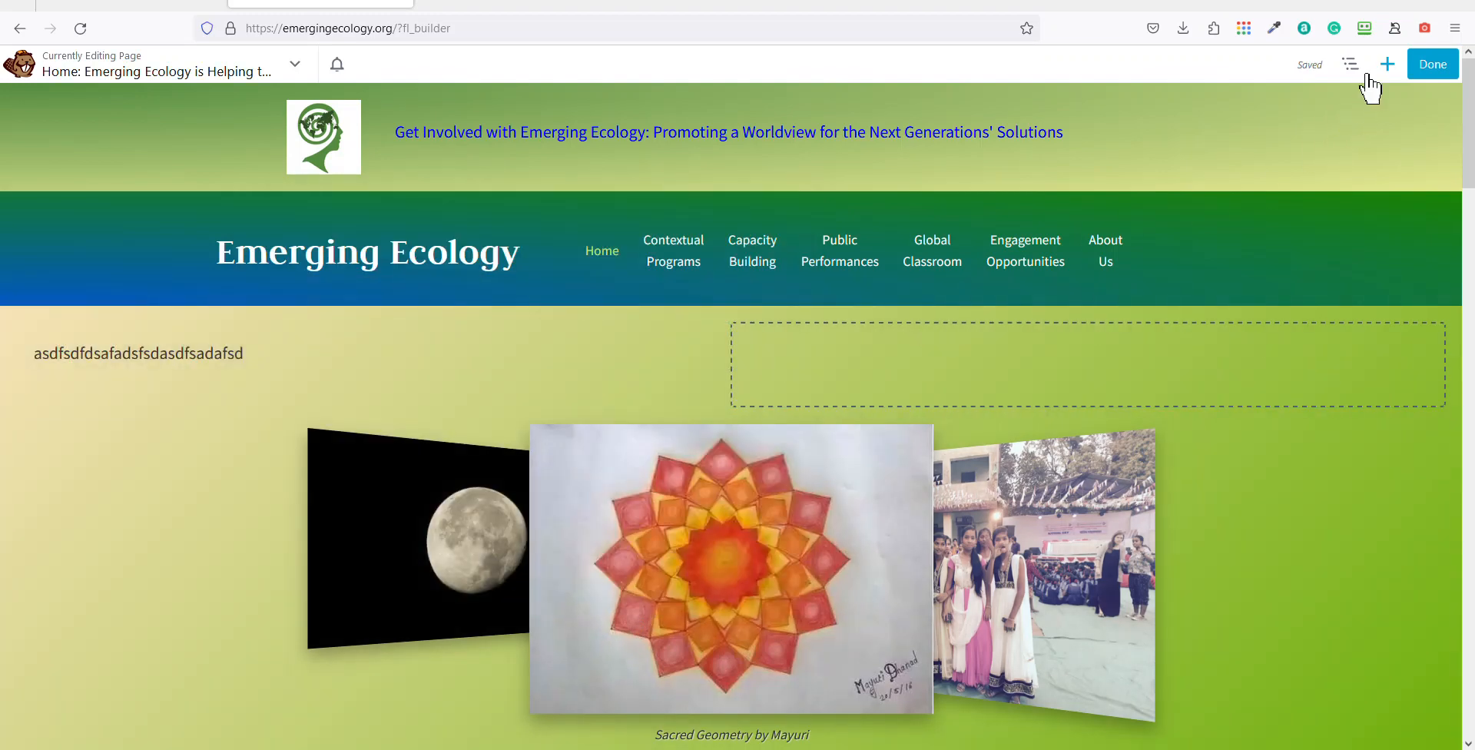
# Add a standard Map module to the empty second column with the address "White House" and save it
pyautogui.click(1382, 77)
pyautogui.scroll(-5, 1310, 507)
pyautogui.scroll(4, 1313, 510)
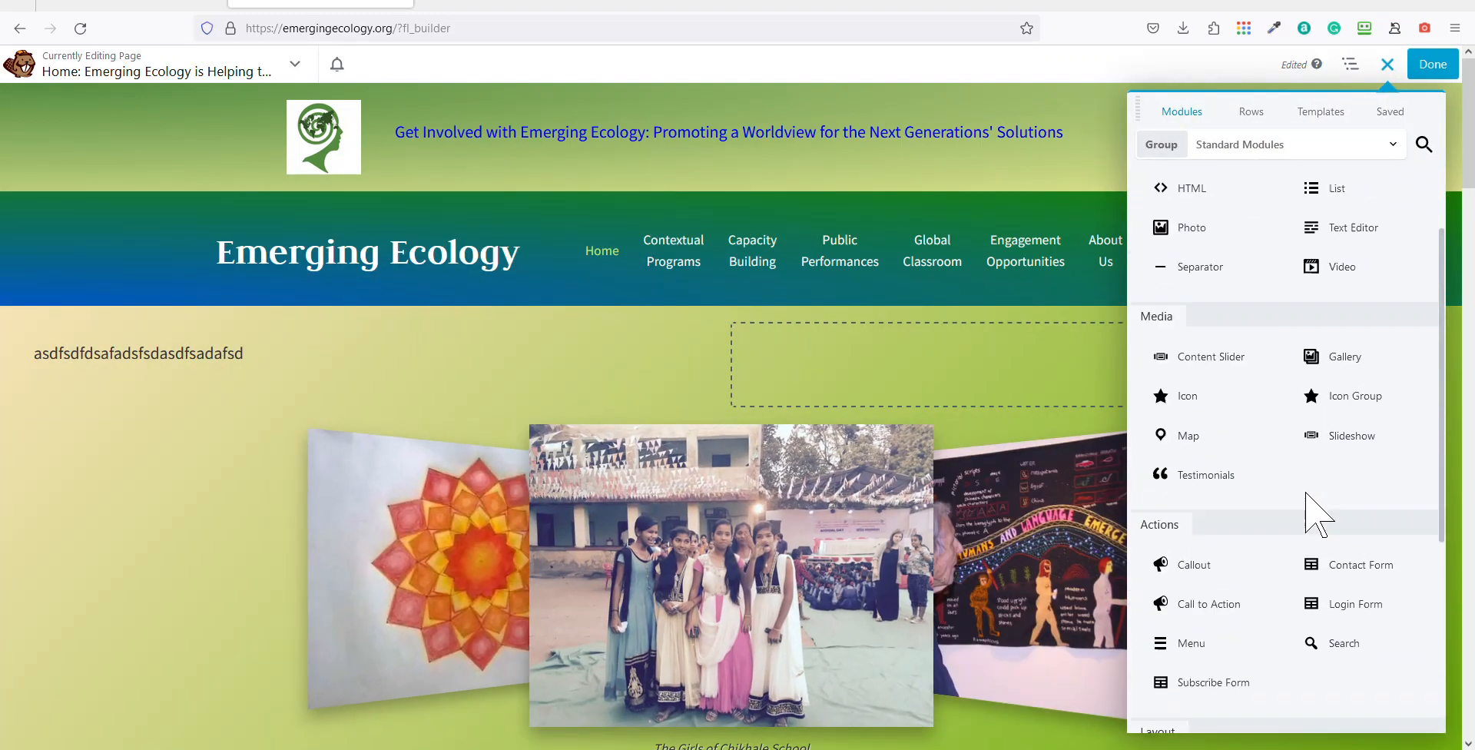
pyautogui.scroll(-2, 1228, 487)
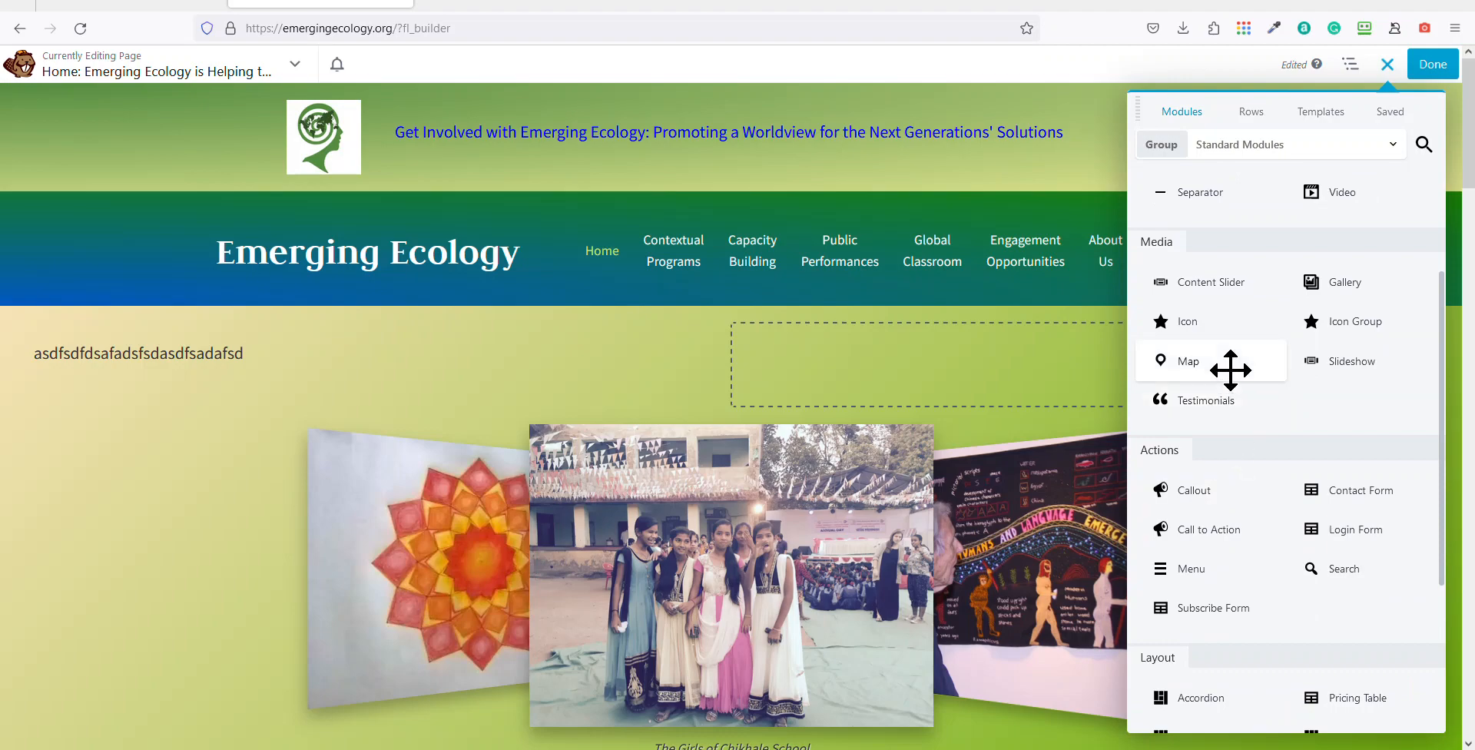
pyautogui.moveTo(1228, 372); pyautogui.dragTo(986, 432)
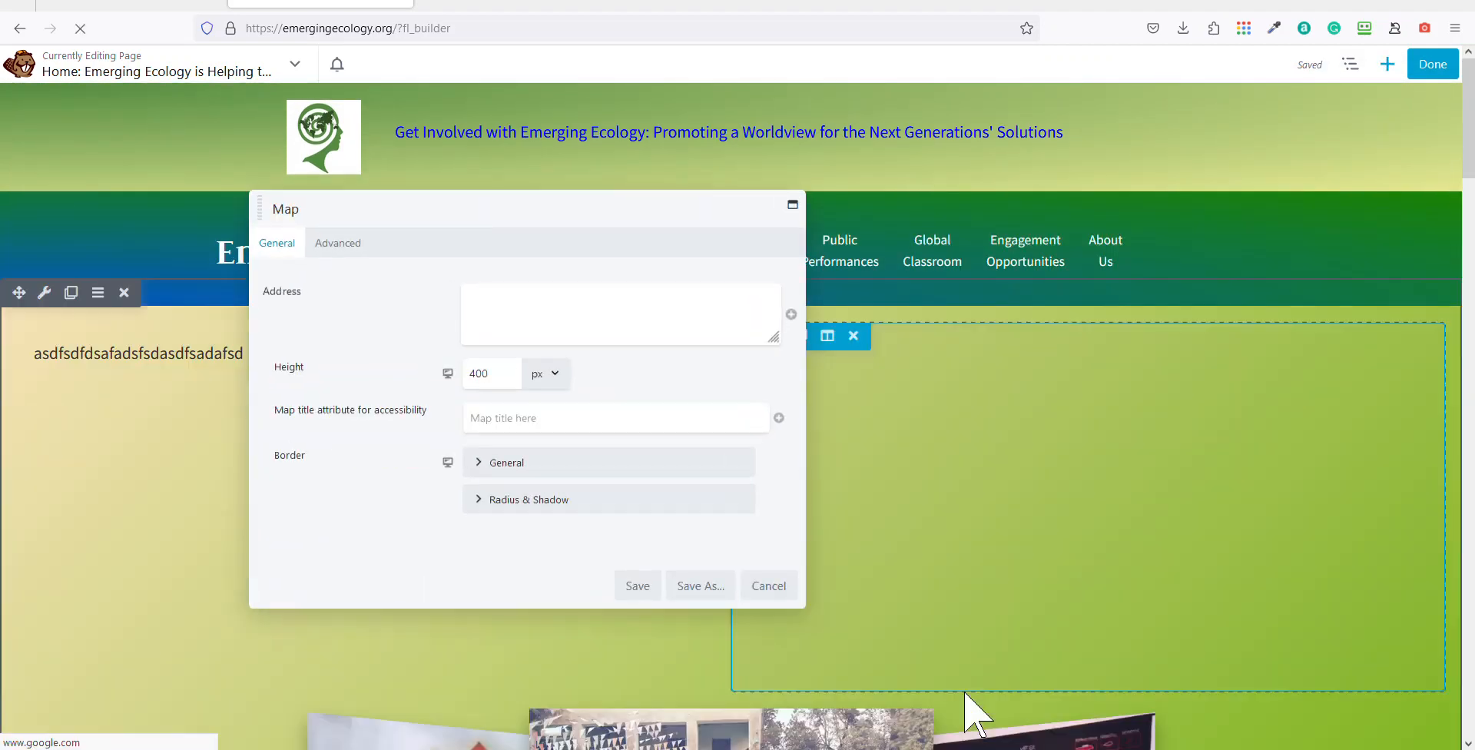
pyautogui.write('White')
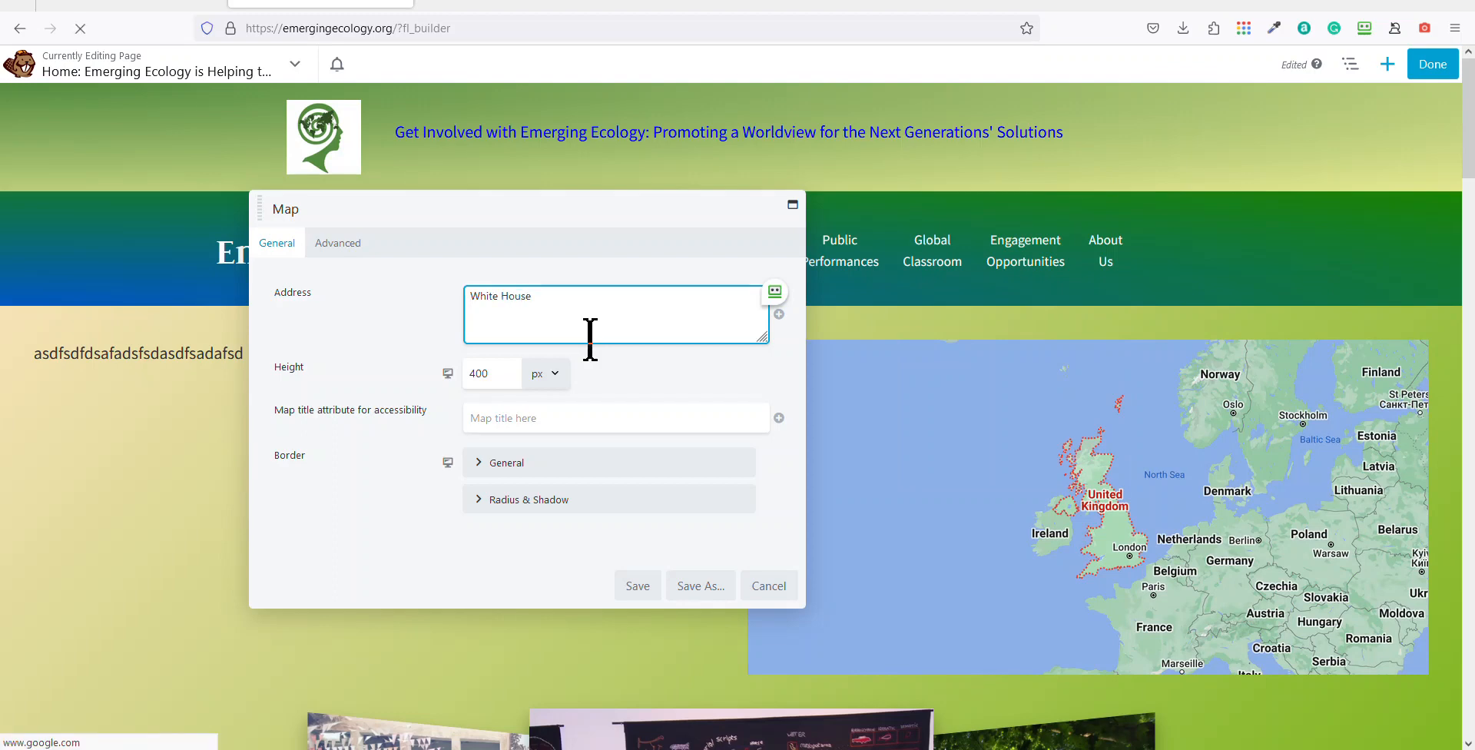
pyautogui.write(' House')
pyautogui.press('Return')
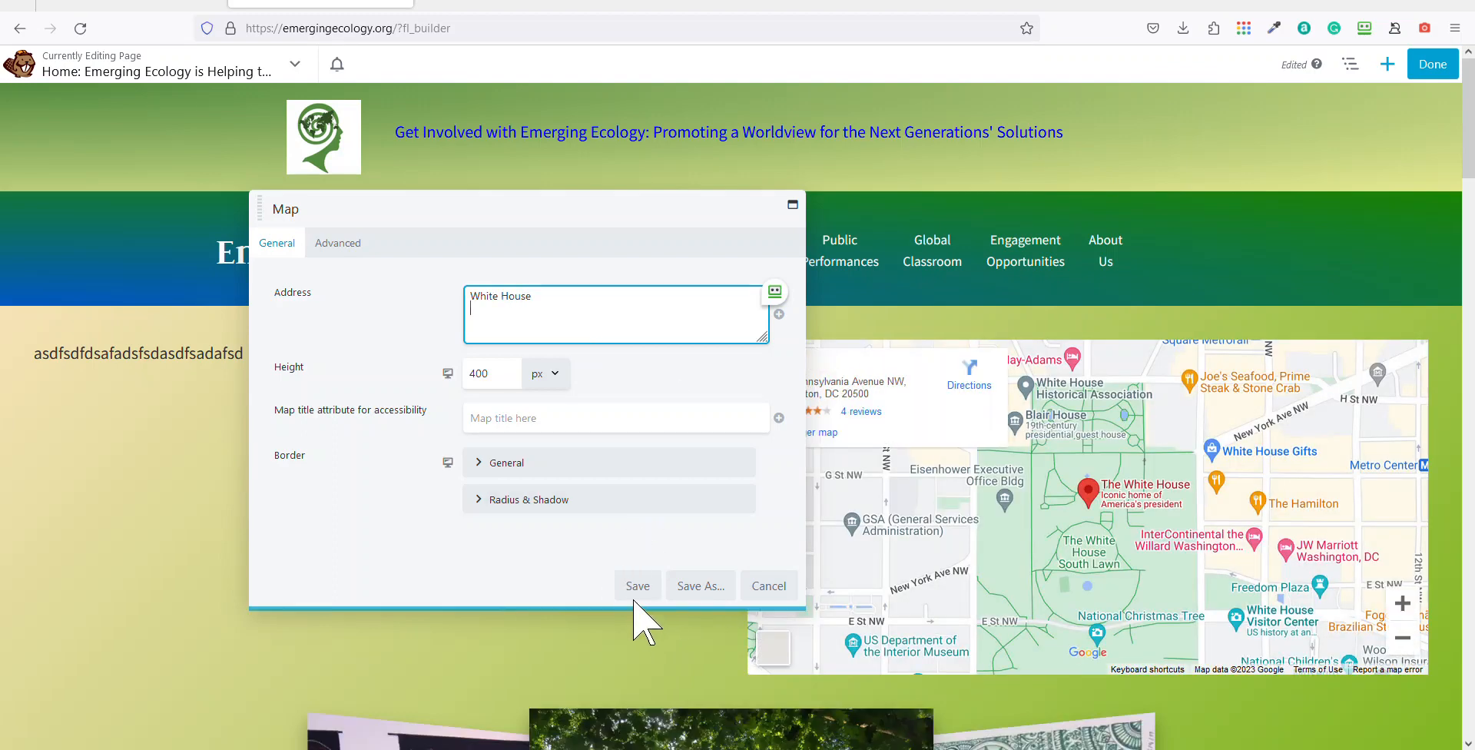
pyautogui.click(636, 591)
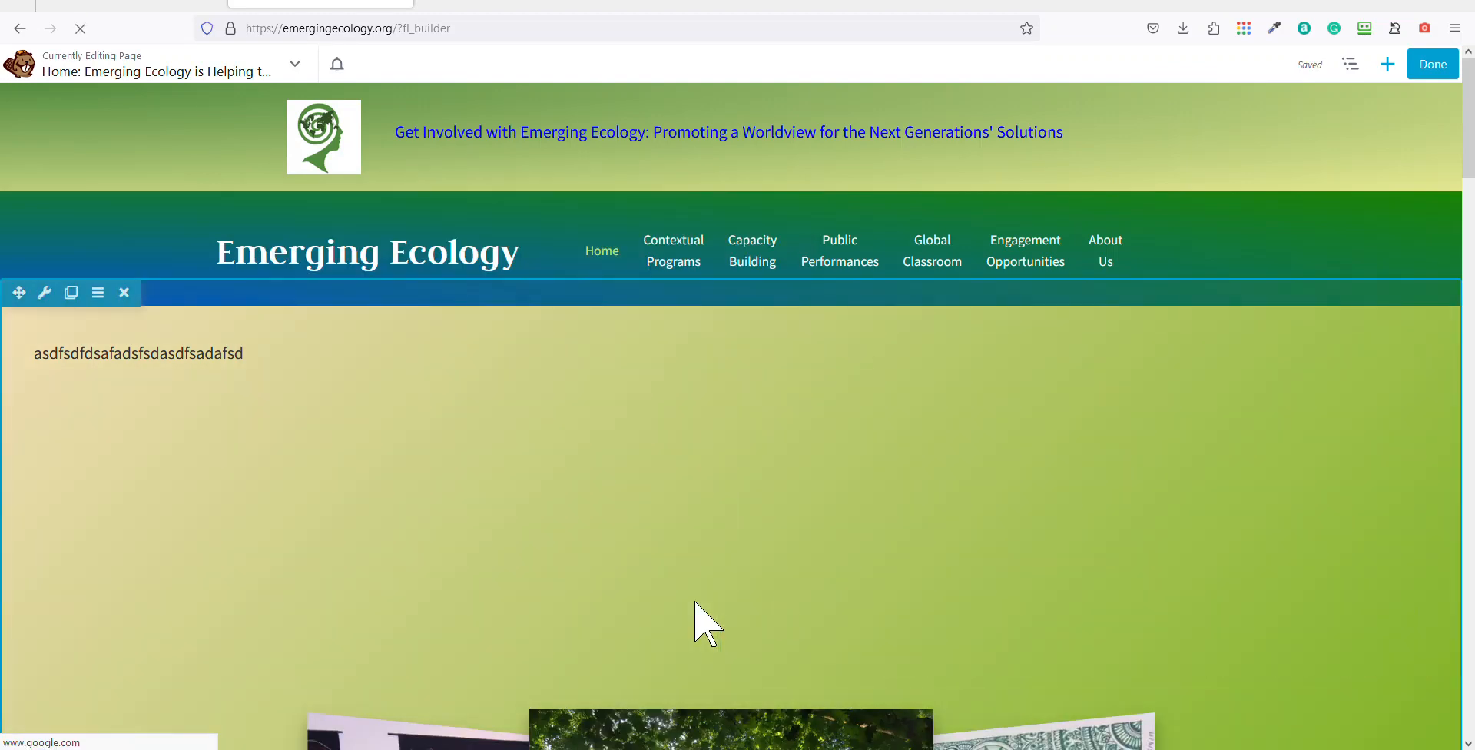
pyautogui.scroll(-2, 635, 575)
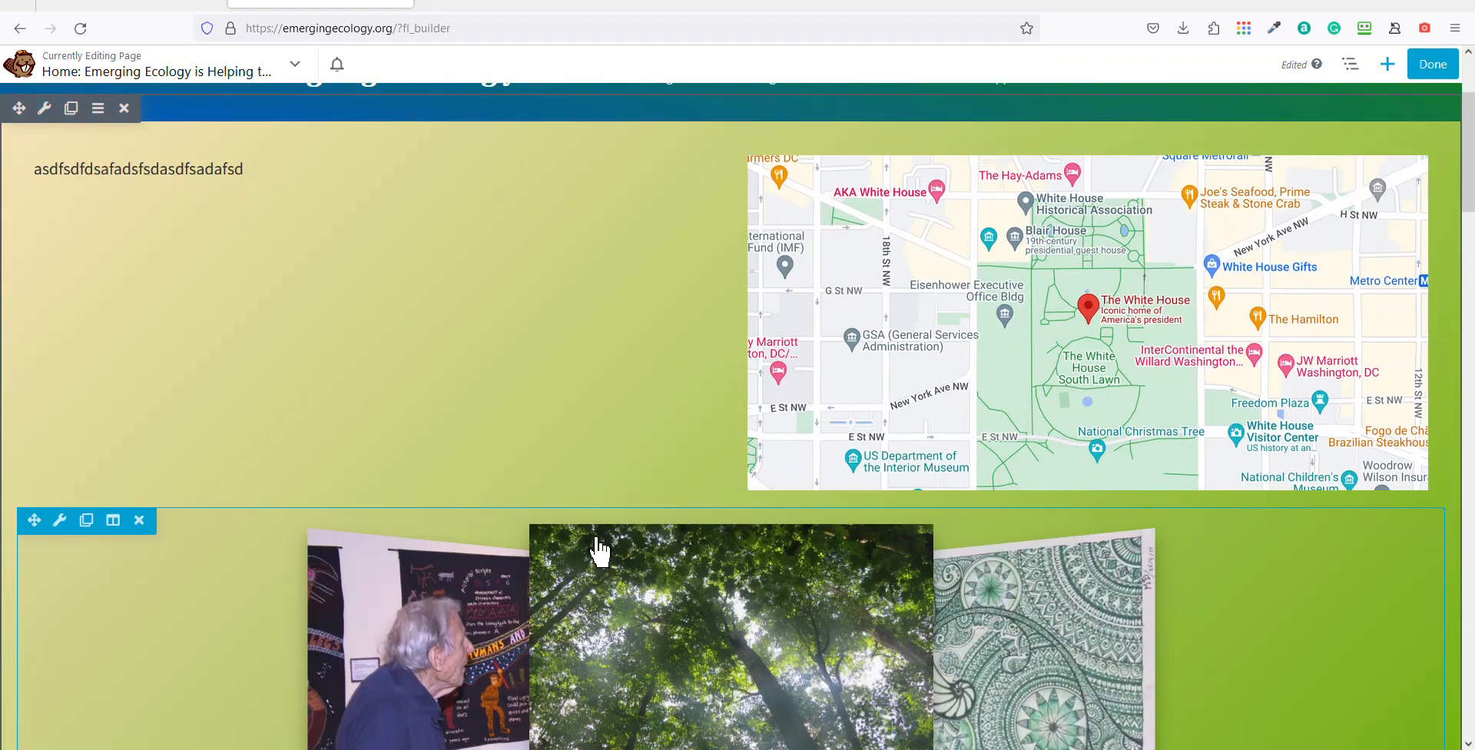
pyautogui.scroll(2, 597, 534)
pyautogui.scroll(-2, 340, 454)
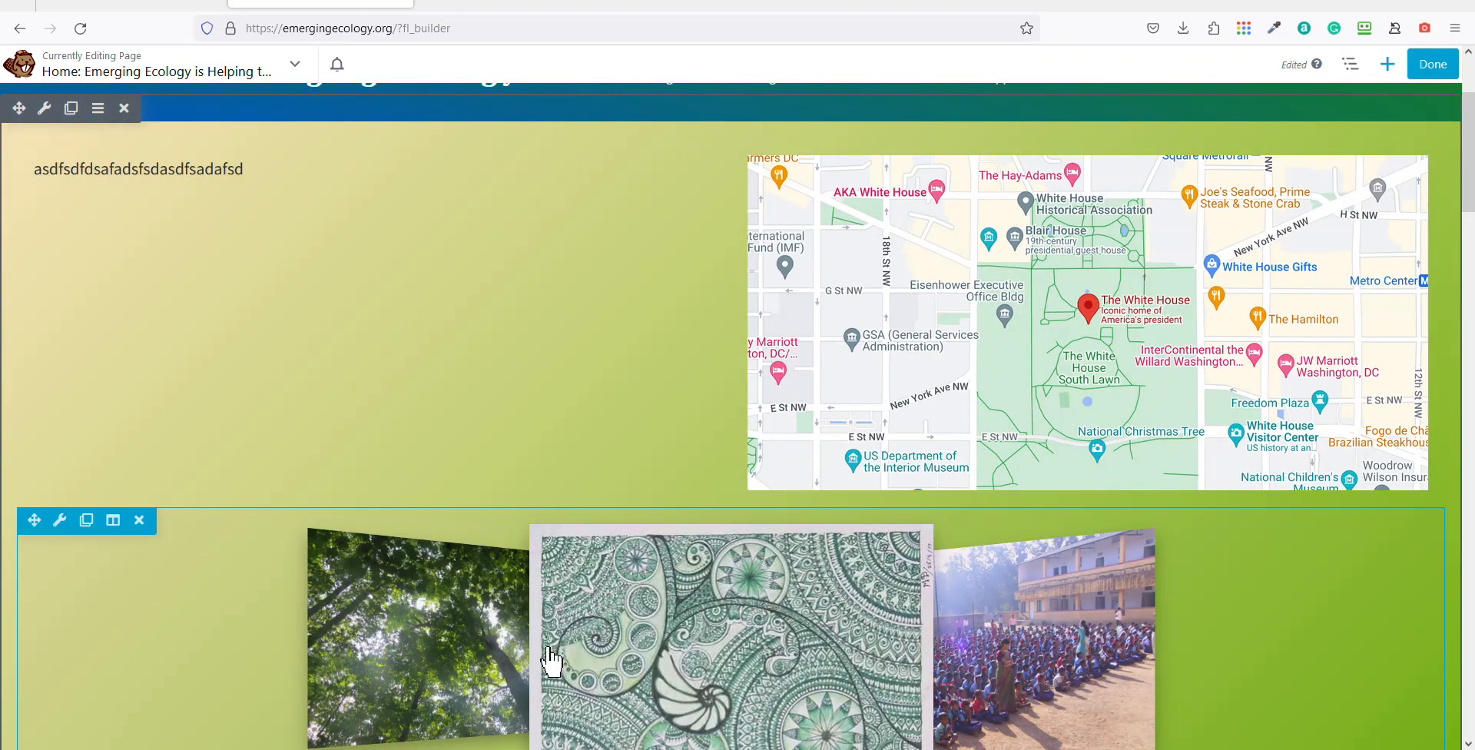
# Add a separate 1 Column row between the site header and the row holding the text and map
pyautogui.click(1387, 64)
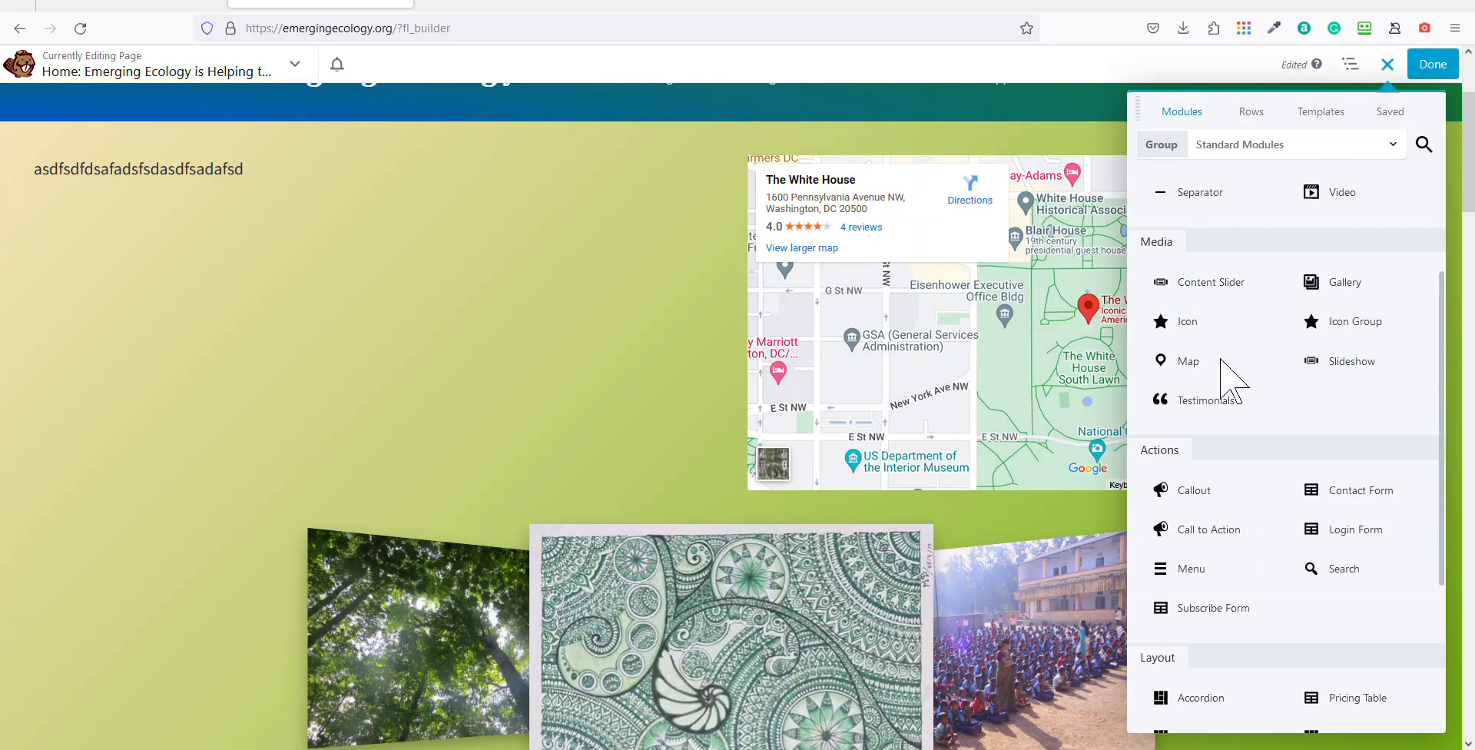
pyautogui.click(1252, 114)
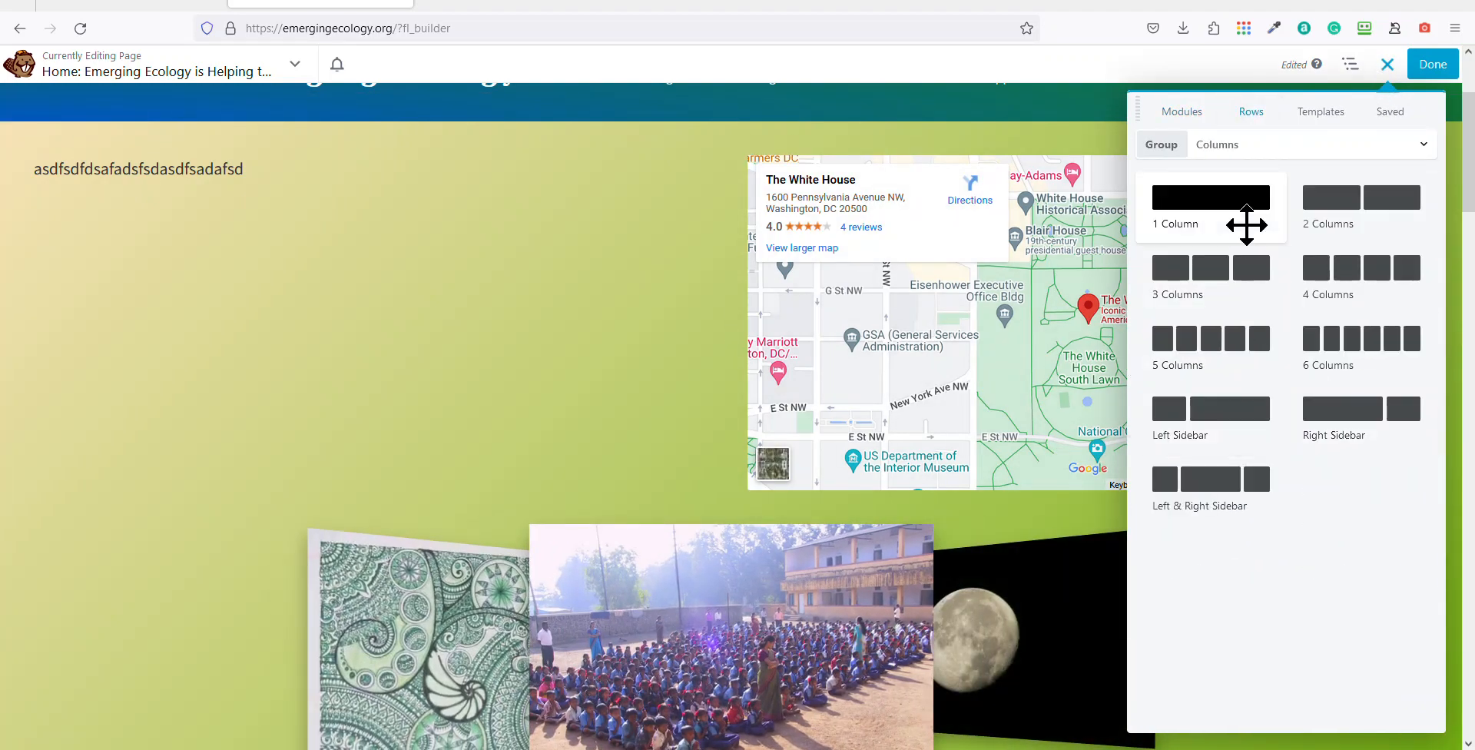
pyautogui.moveTo(1246, 224); pyautogui.dragTo(641, 281)
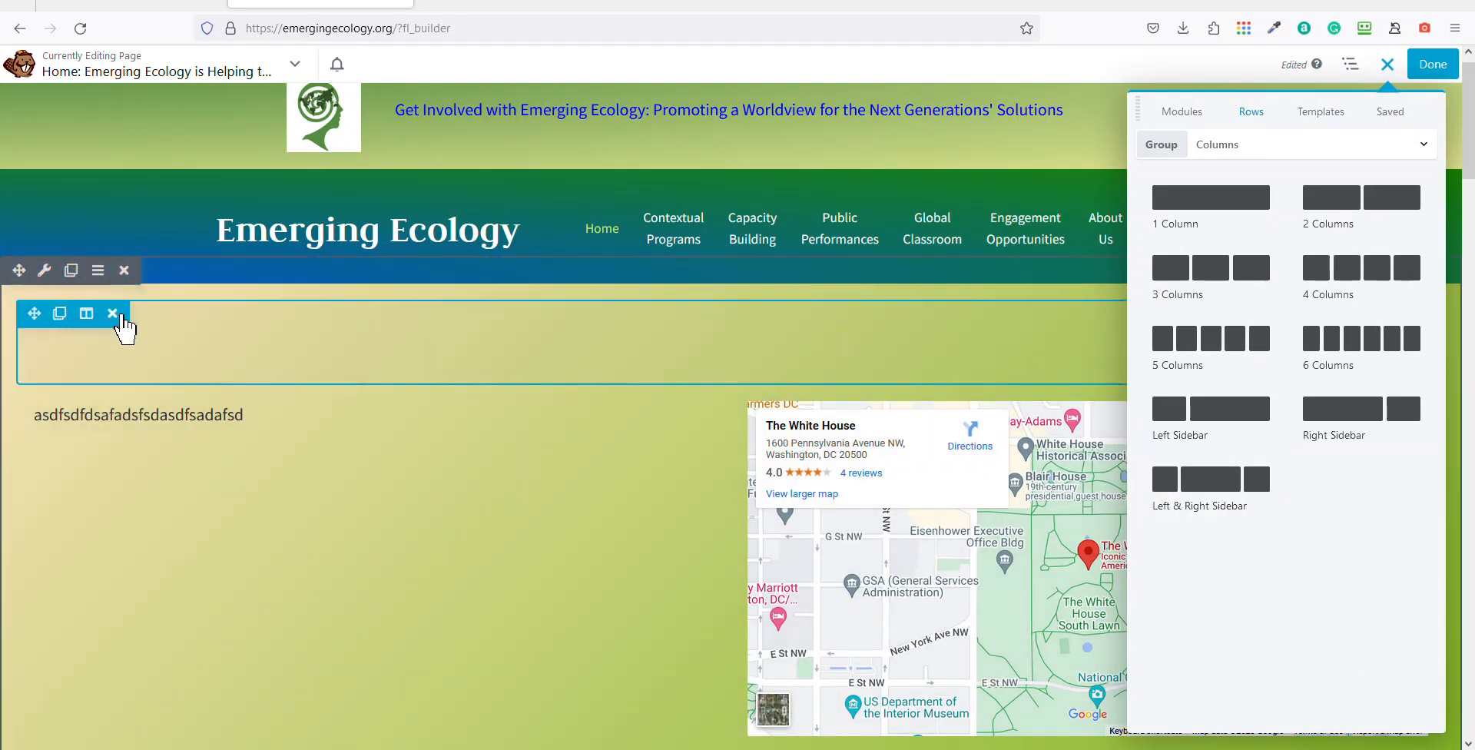
pyautogui.click(113, 313)
pyautogui.moveTo(1202, 194); pyautogui.dragTo(422, 379)
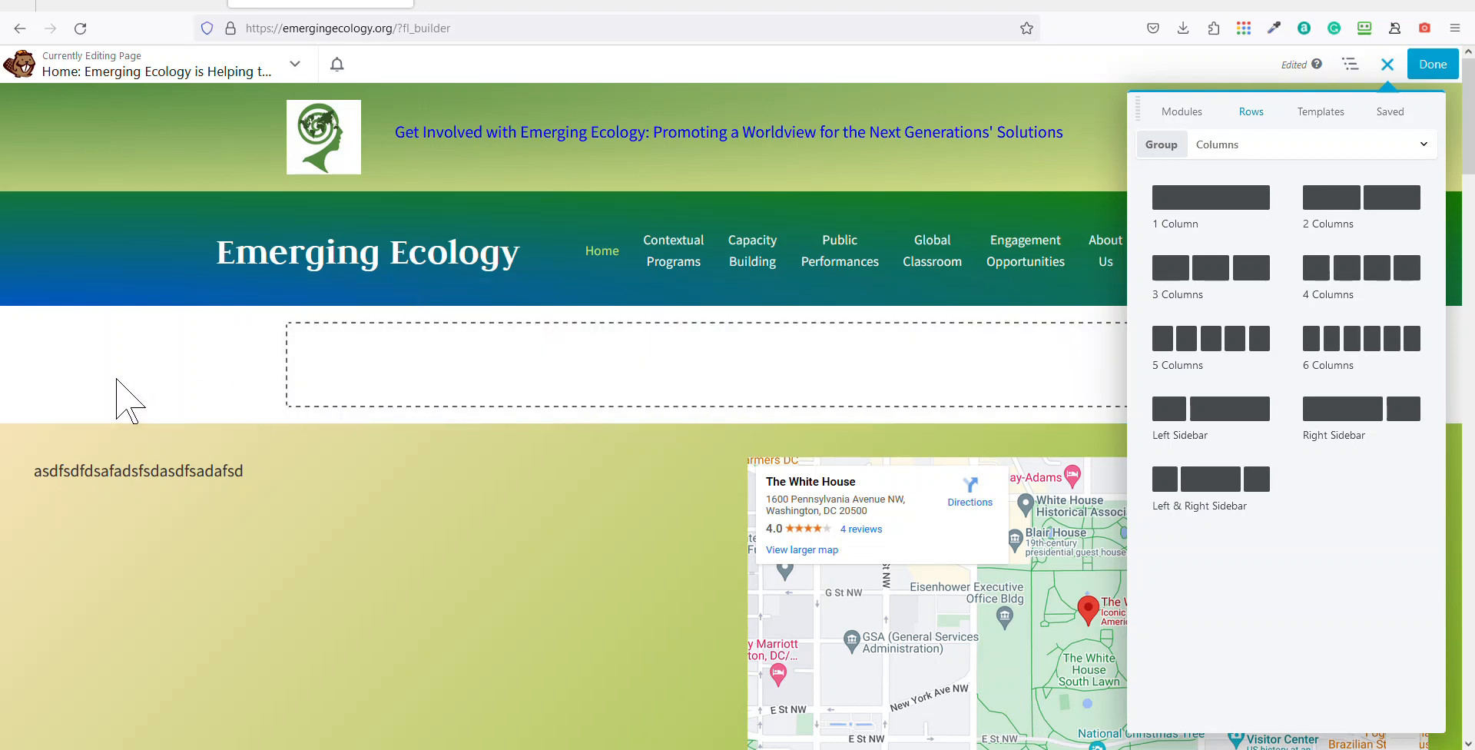
# Place a PowerPack Contact Form module in the new empty one-column row
pyautogui.click(1195, 112)
pyautogui.scroll(-3, 1291, 369)
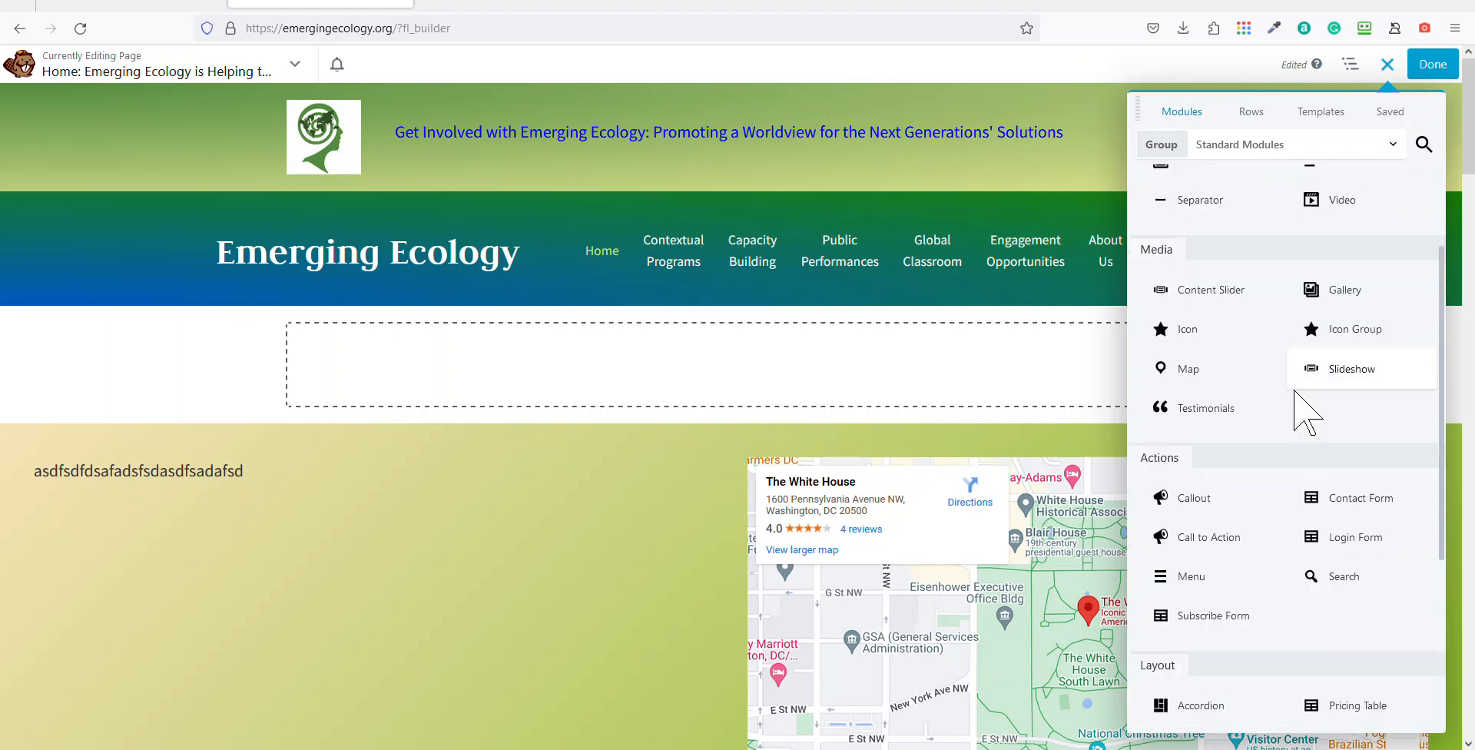
pyautogui.scroll(2, 1306, 412)
pyautogui.click(1295, 147)
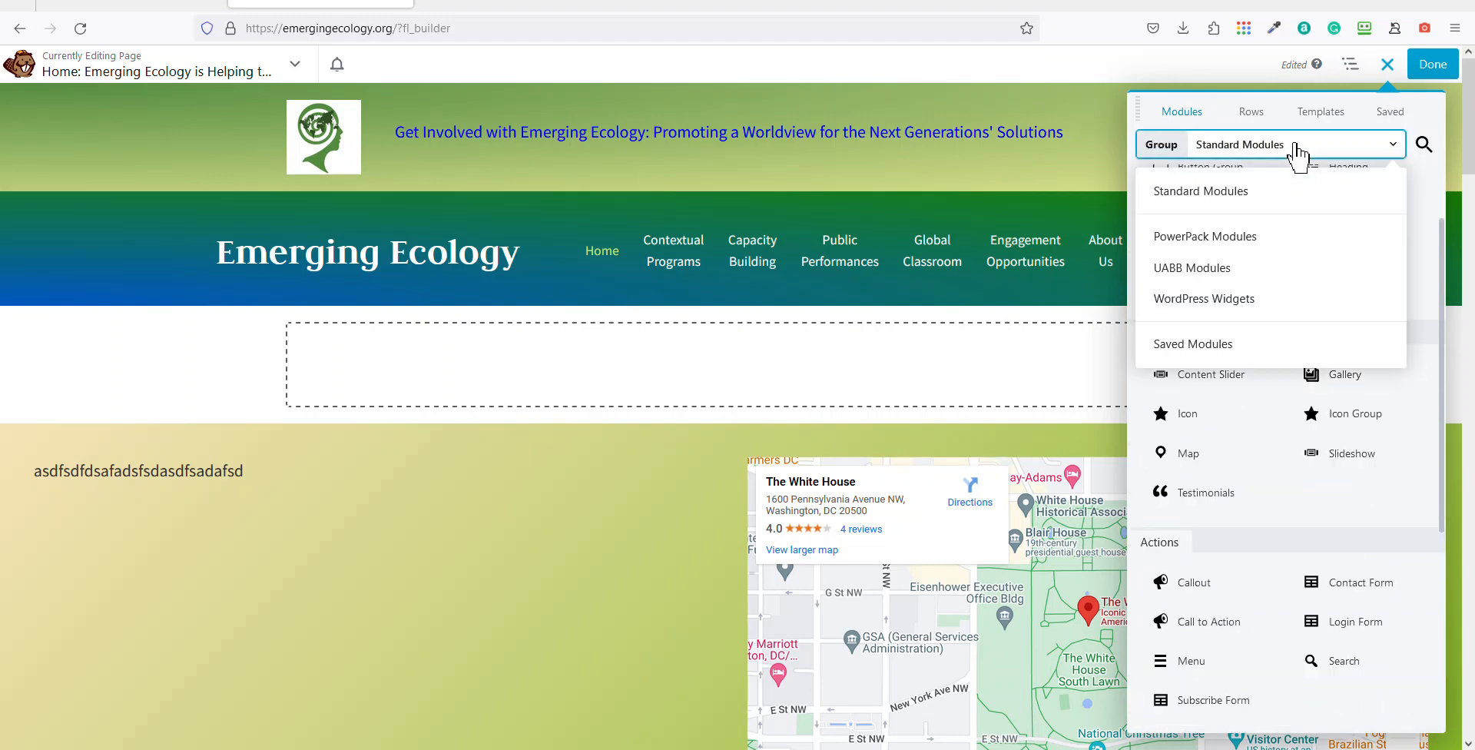
pyautogui.click(1252, 240)
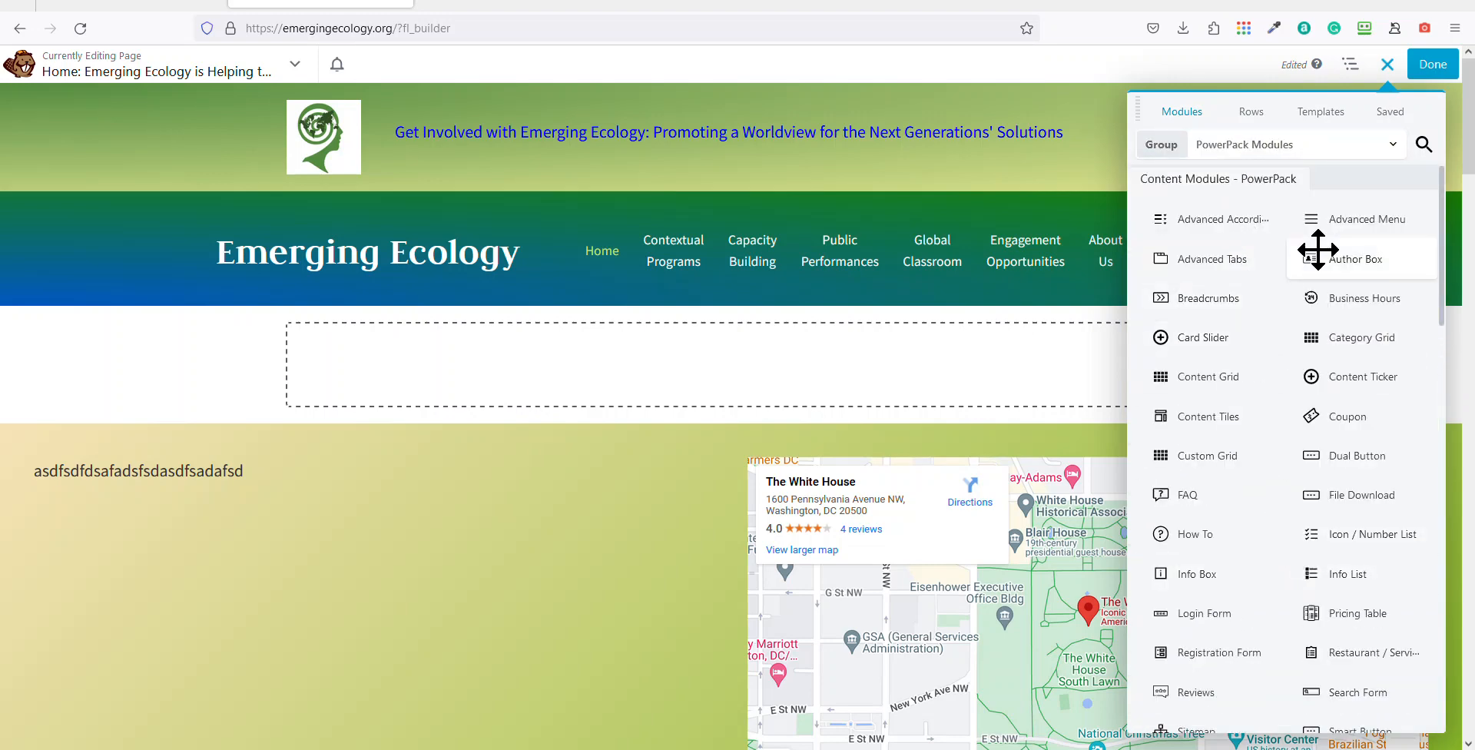
pyautogui.scroll(-3, 1231, 503)
pyautogui.scroll(-6, 1245, 530)
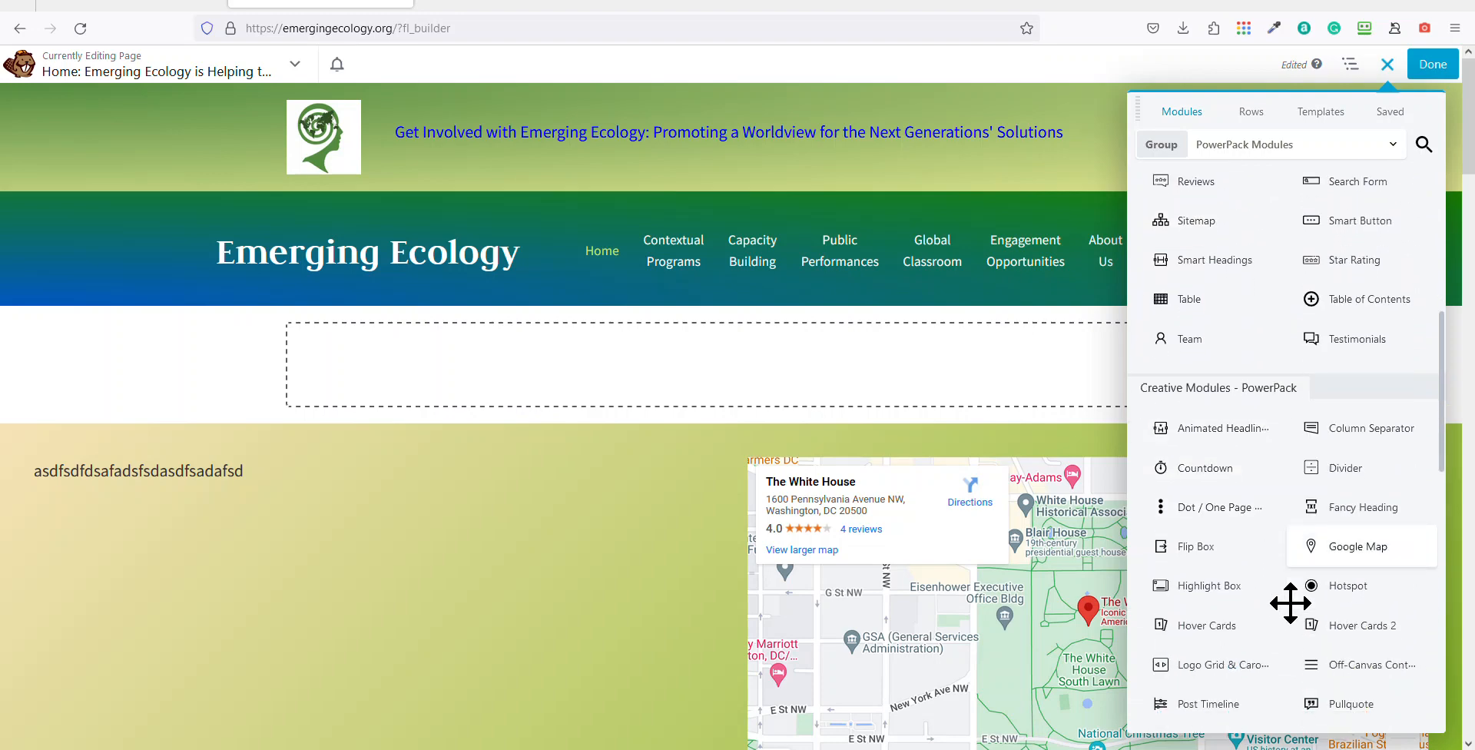
pyautogui.scroll(-2, 1317, 606)
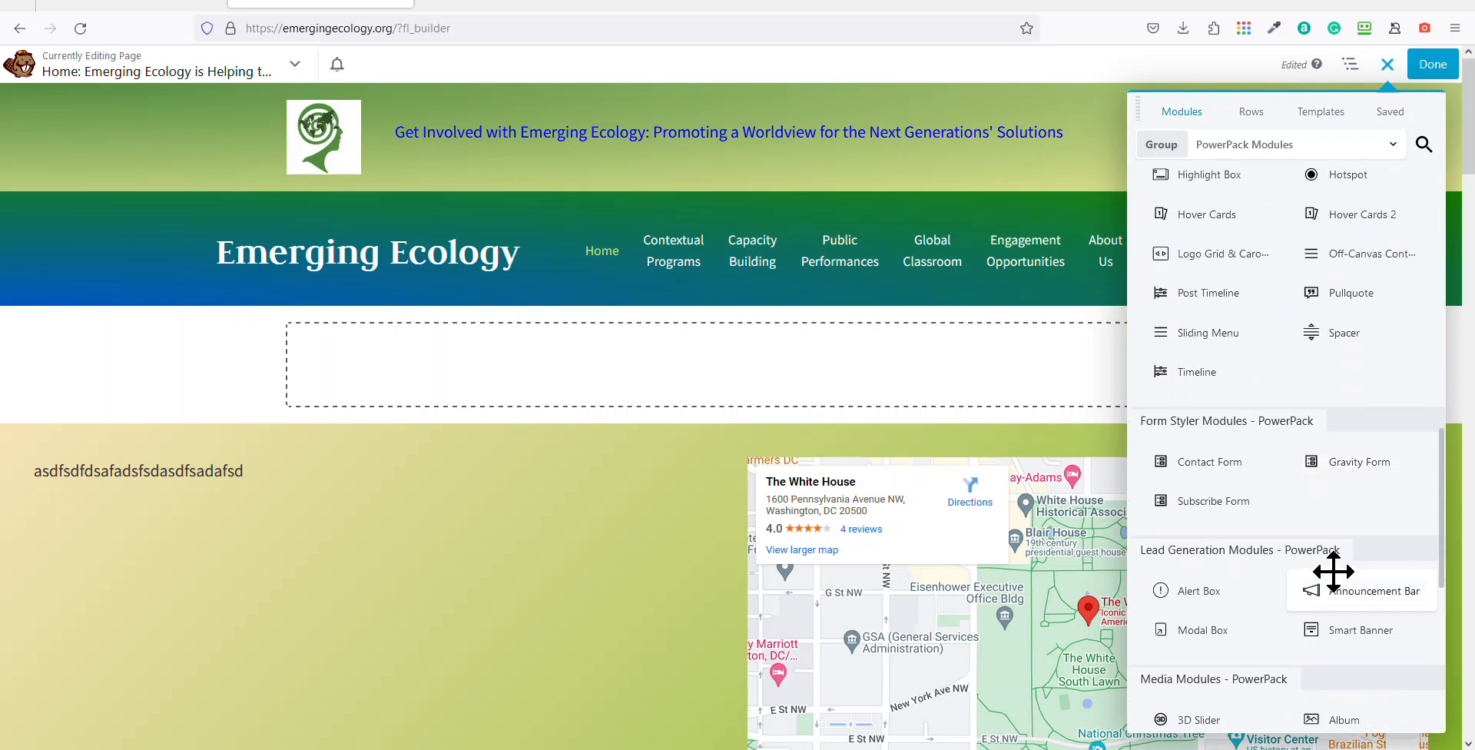
pyautogui.moveTo(1223, 359); pyautogui.dragTo(607, 496)
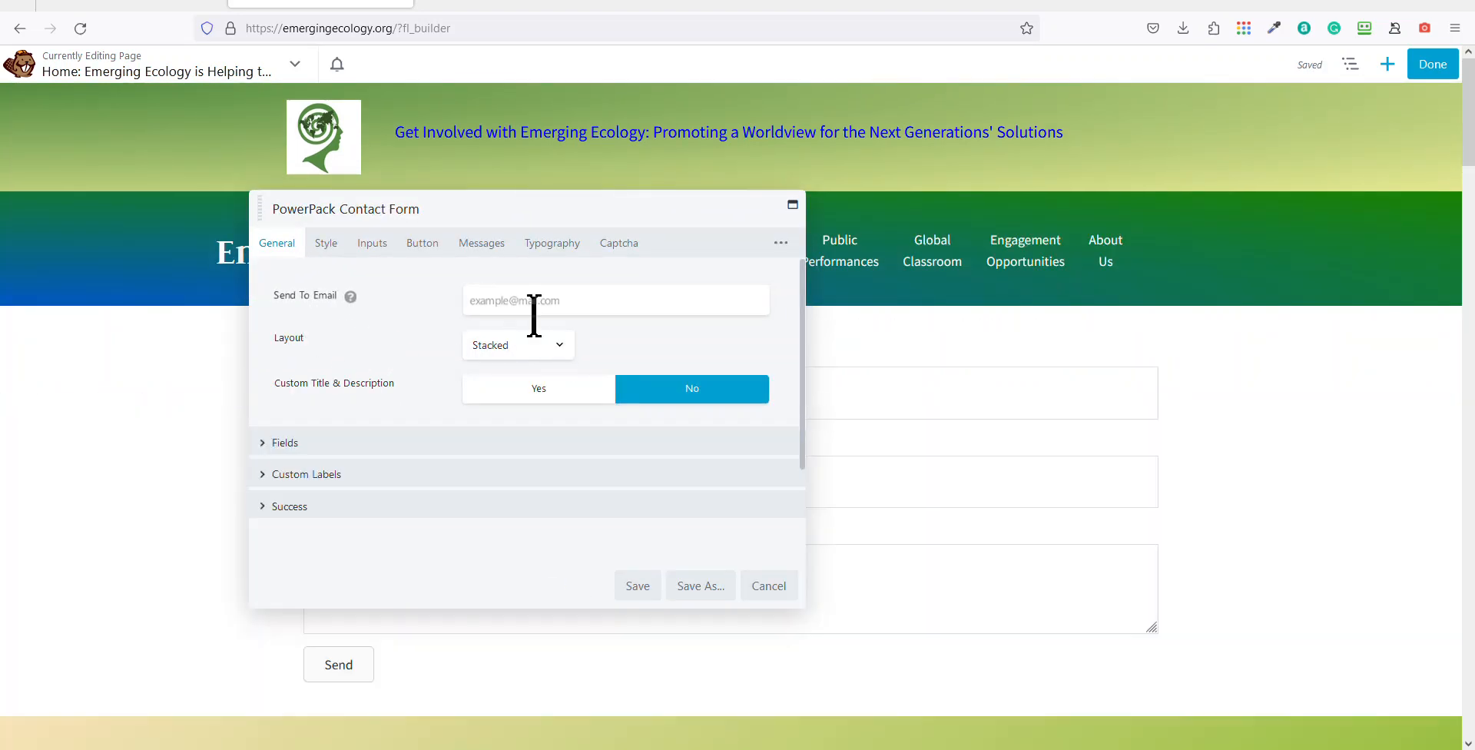
# Save the PowerPack Contact Form module without entering a recipient e-mail and review the form on the page
pyautogui.click(533, 307)
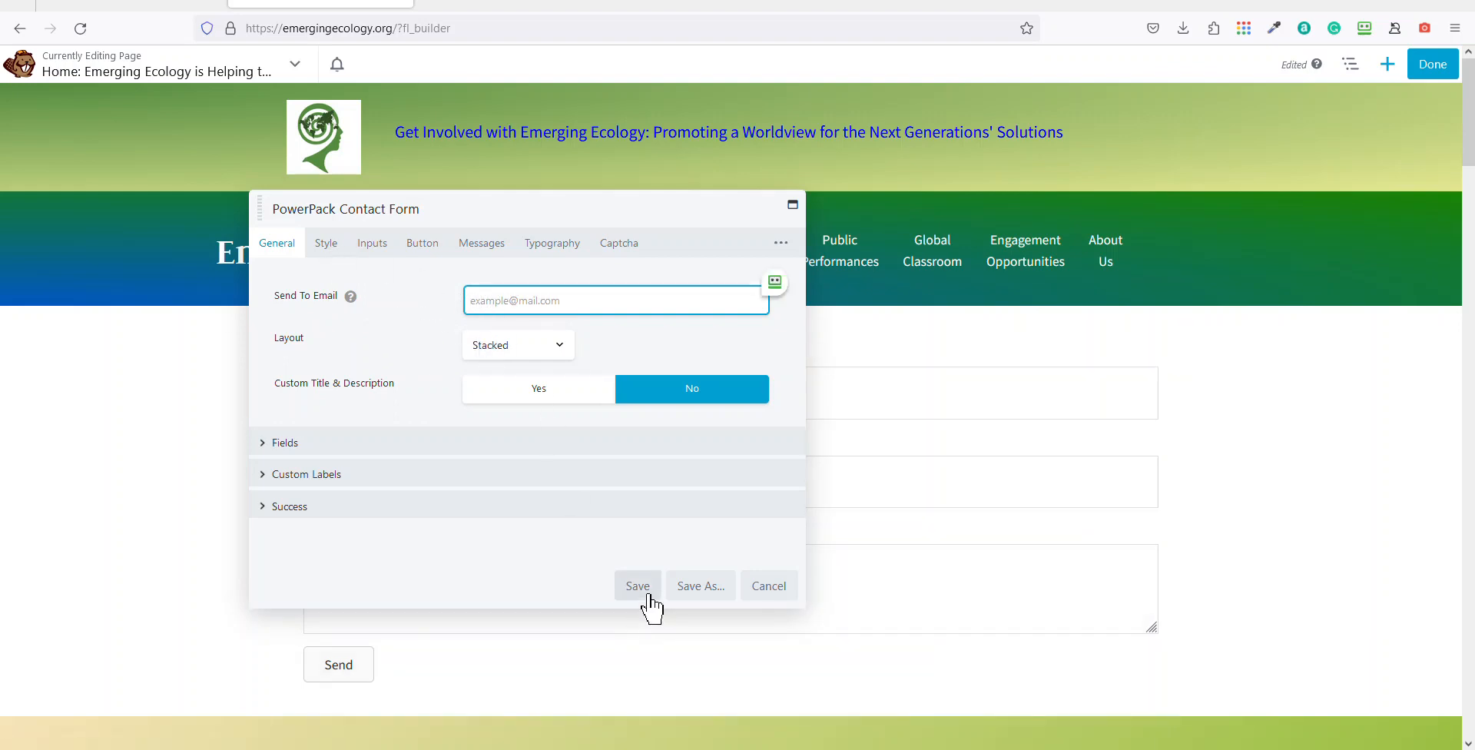
pyautogui.click(647, 594)
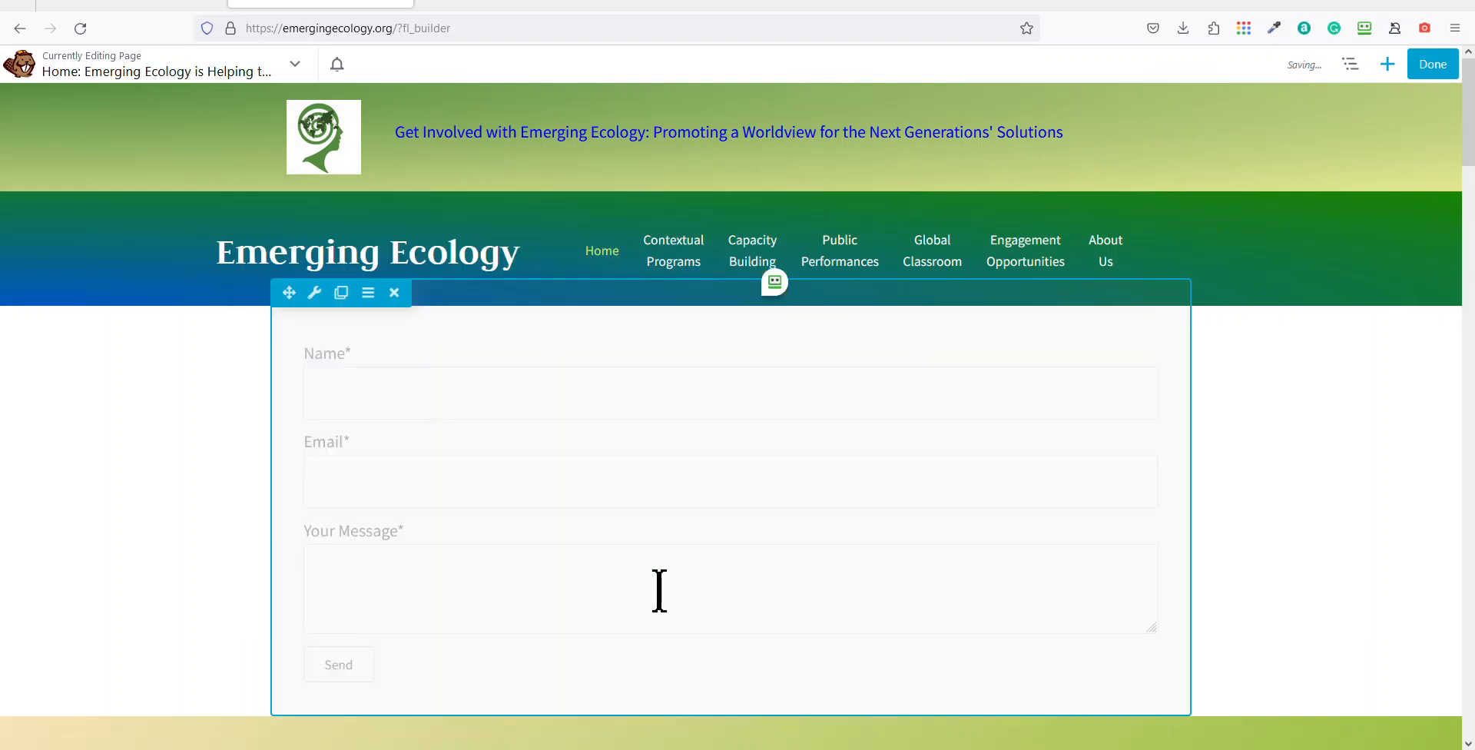
pyautogui.scroll(-2, 659, 590)
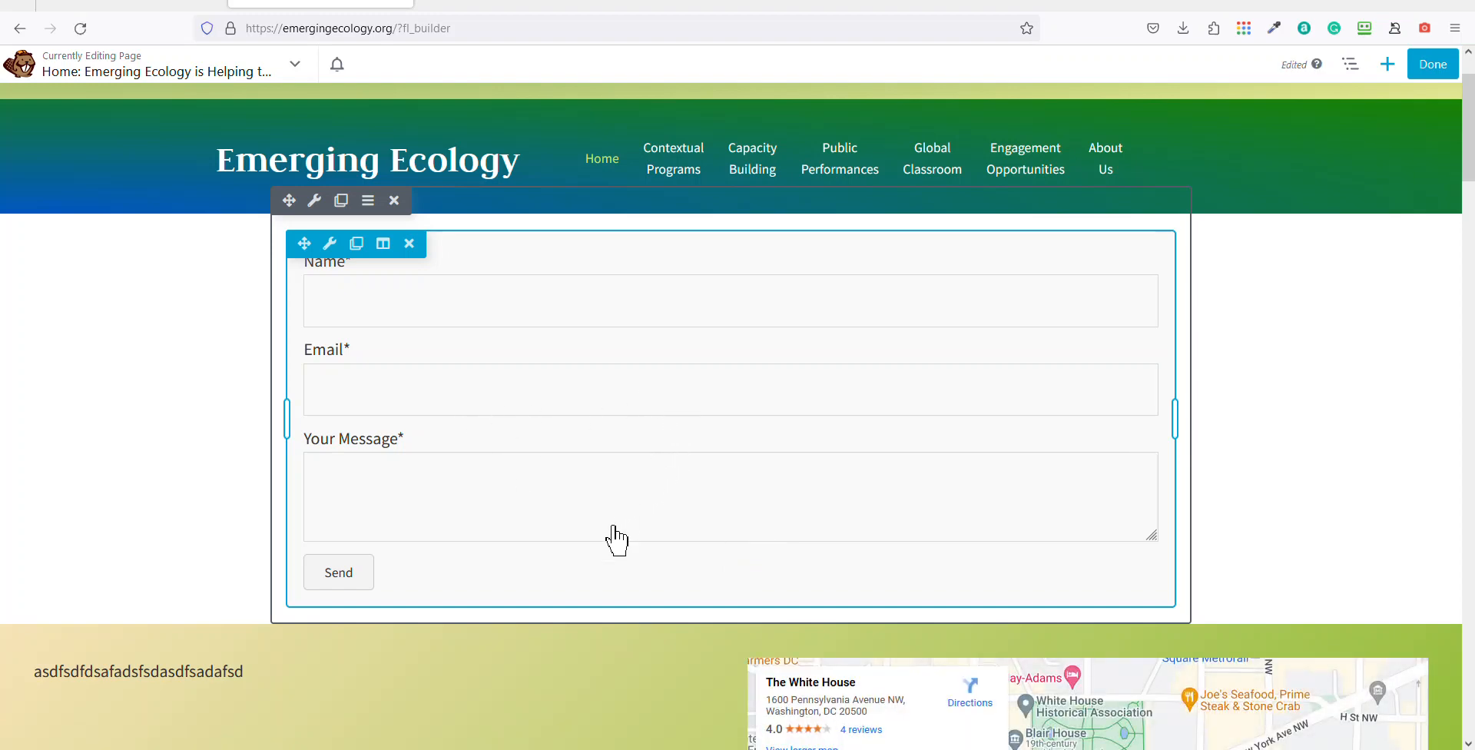
pyautogui.scroll(2, 484, 530)
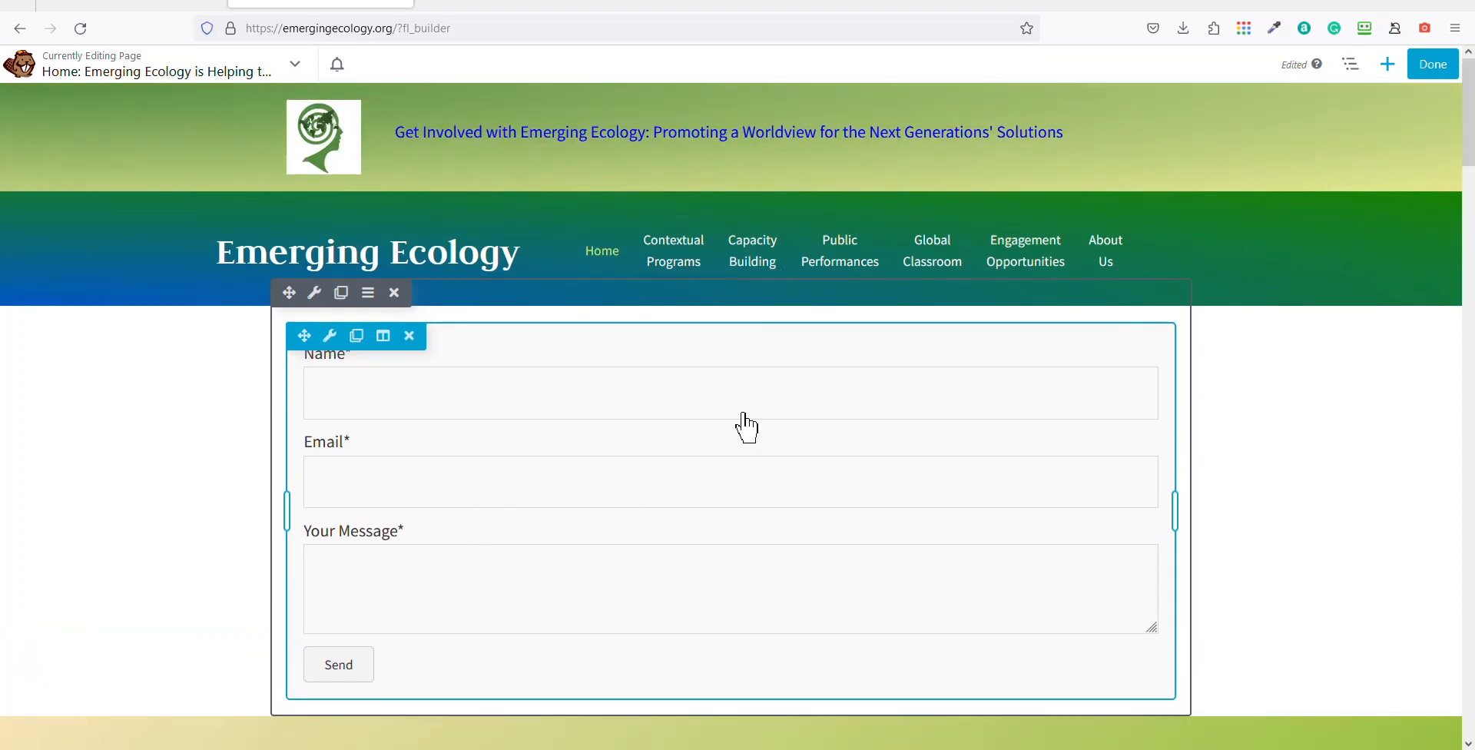
# Delete the one-column row containing the contact form, above the text and map row
pyautogui.scroll(-2, 612, 506)
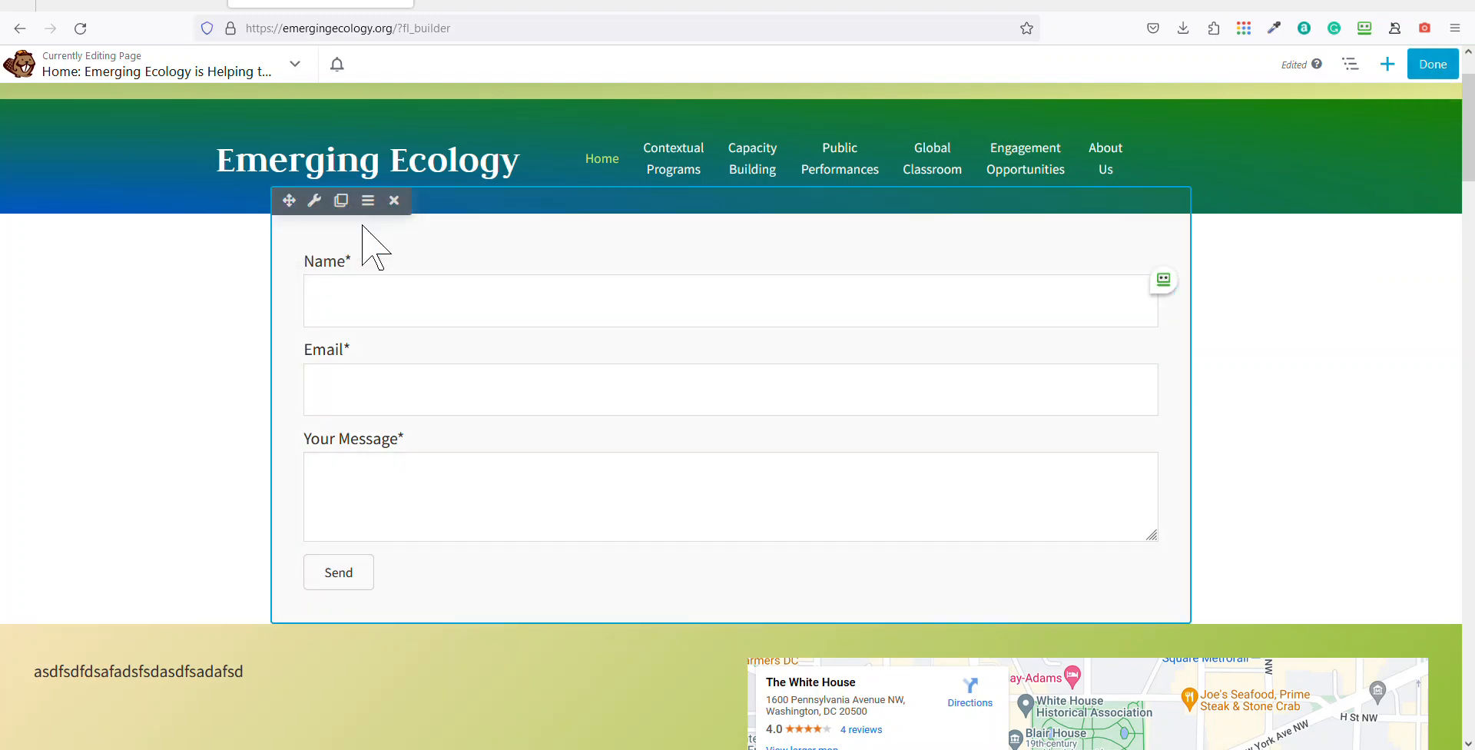
pyautogui.click(394, 200)
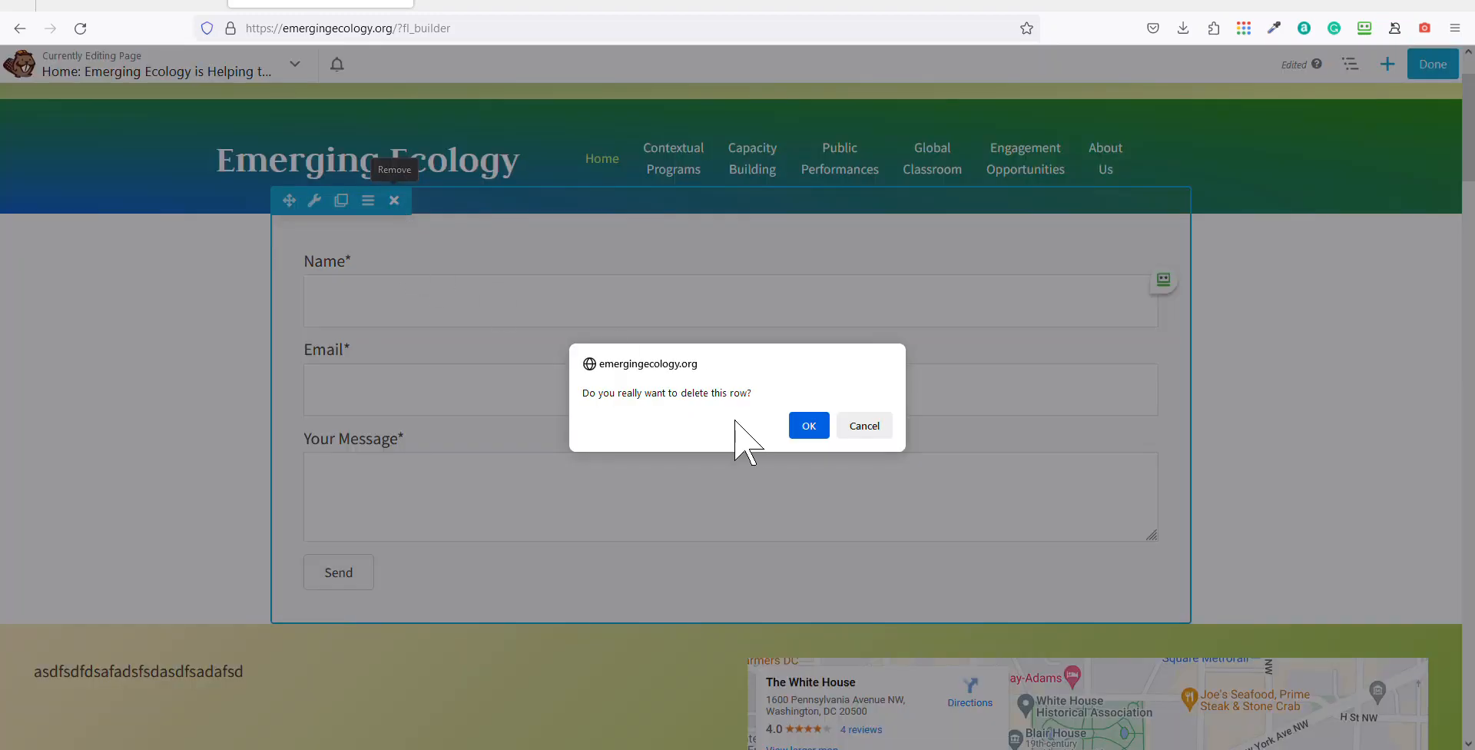
pyautogui.click(806, 425)
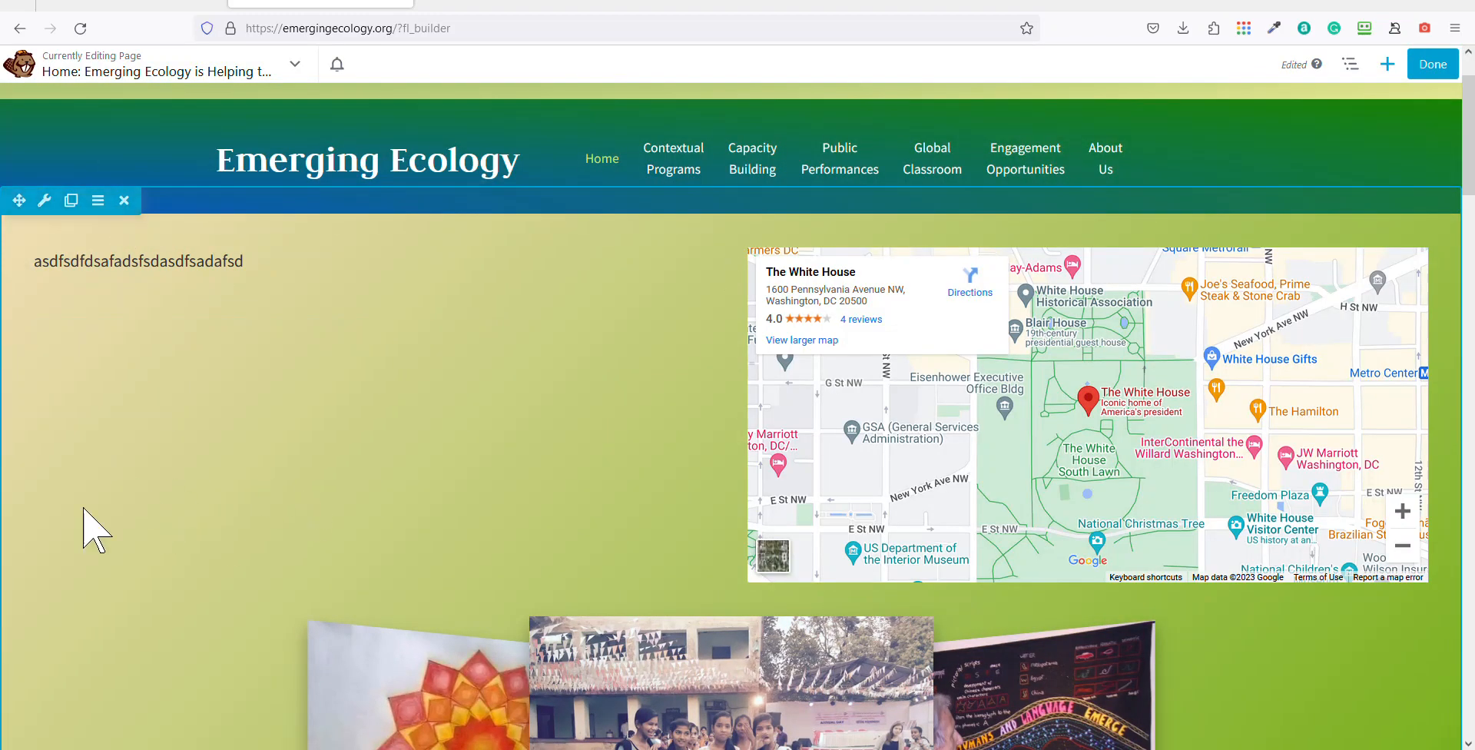
# Delete the placeholder Text Editor module beside the map along with its emptied column
pyautogui.moveTo(164, 265)
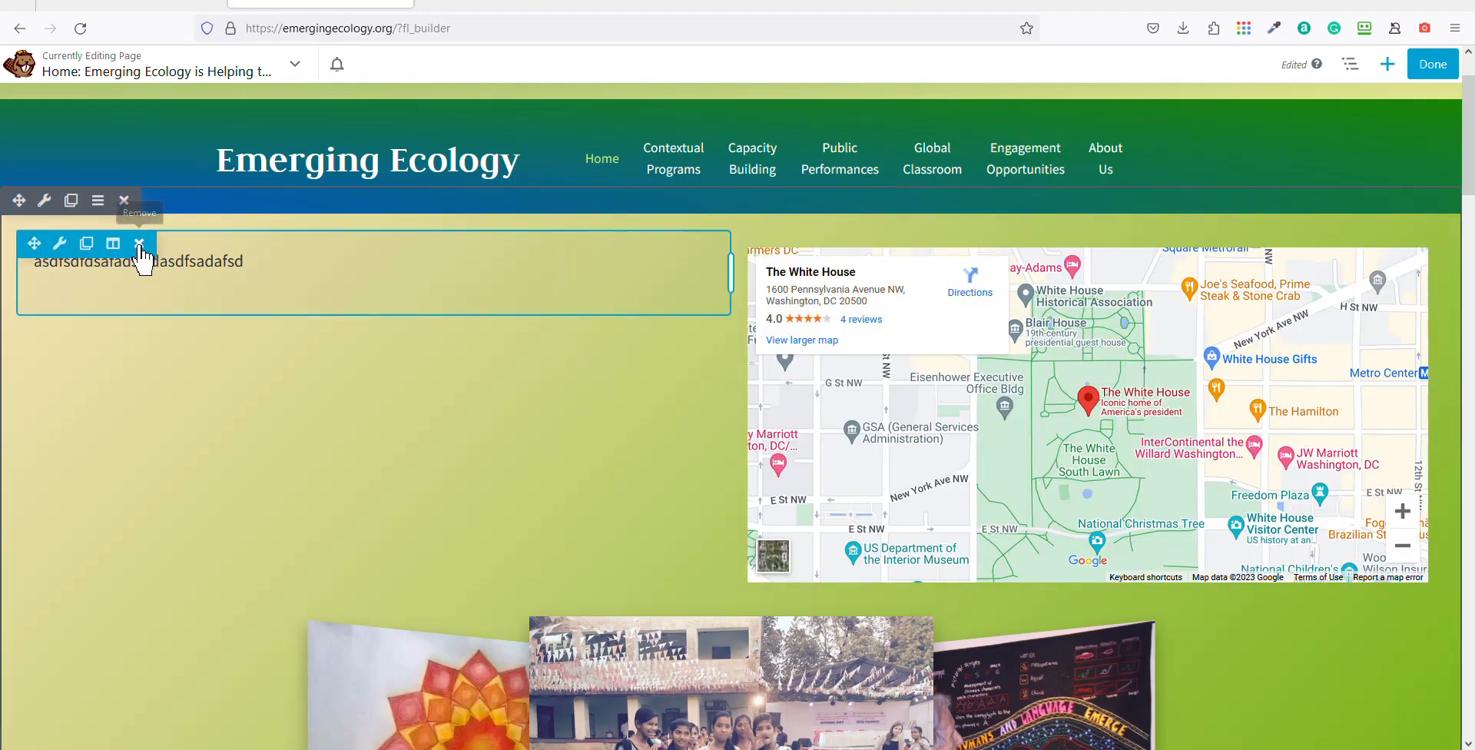
pyautogui.click(139, 245)
pyautogui.click(807, 425)
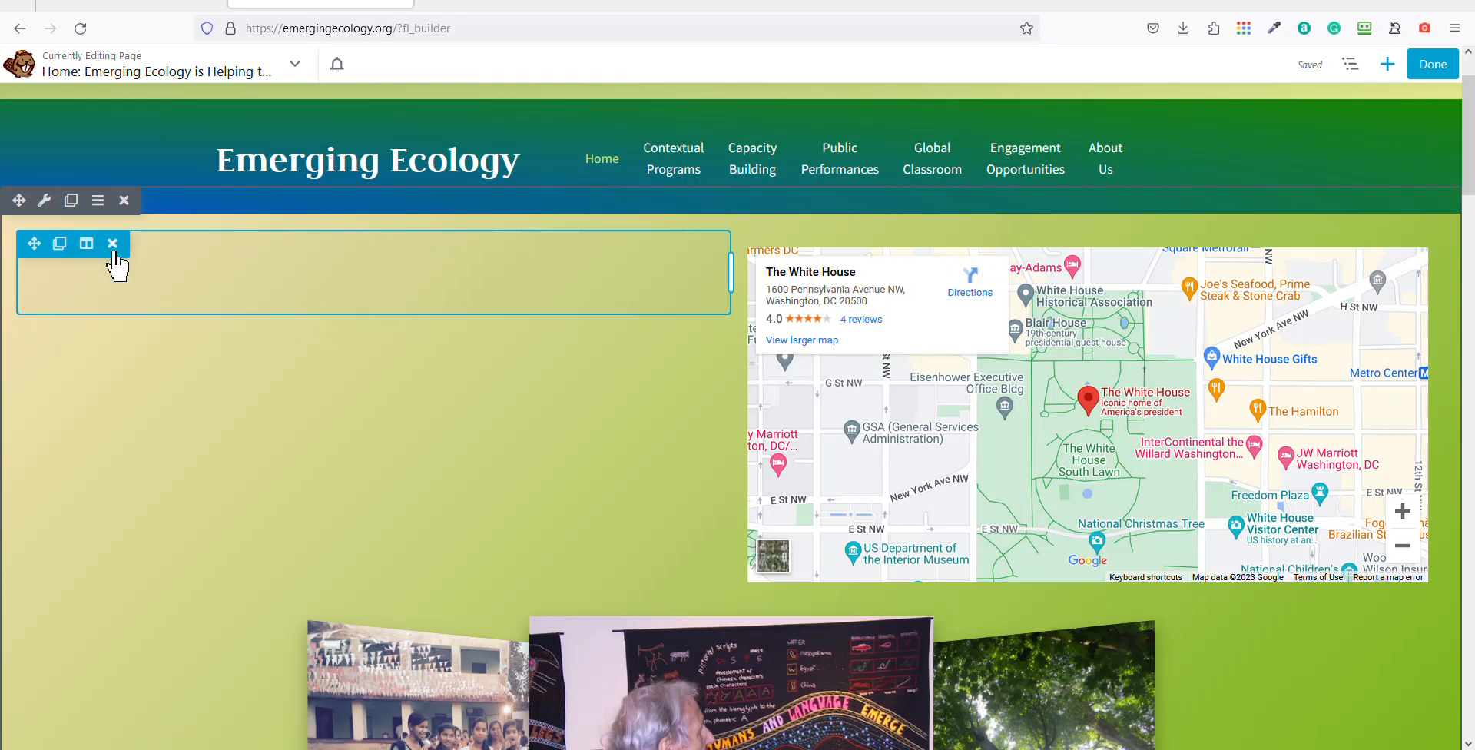
pyautogui.click(112, 243)
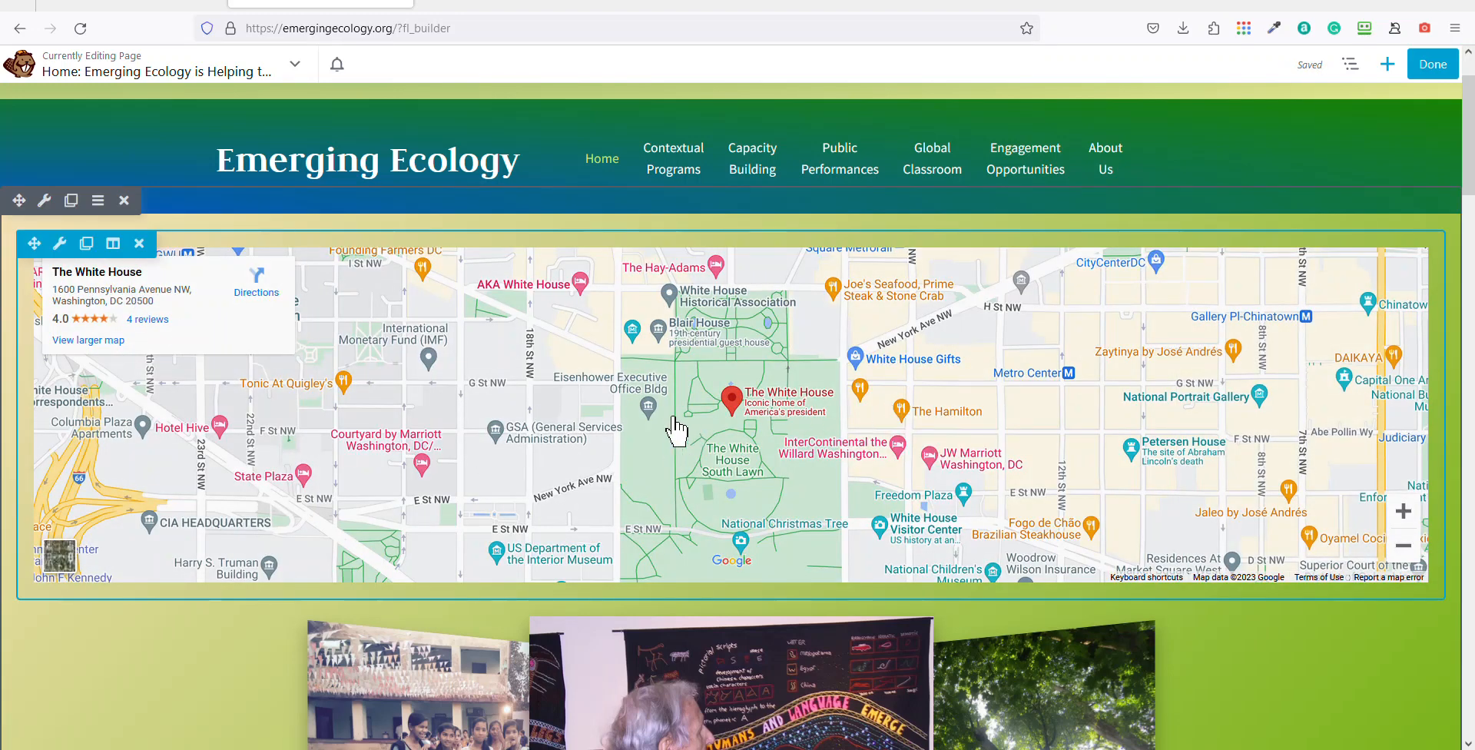
# Delete the White House Map module and the empty column it leaves above the photo carousel
pyautogui.click(139, 244)
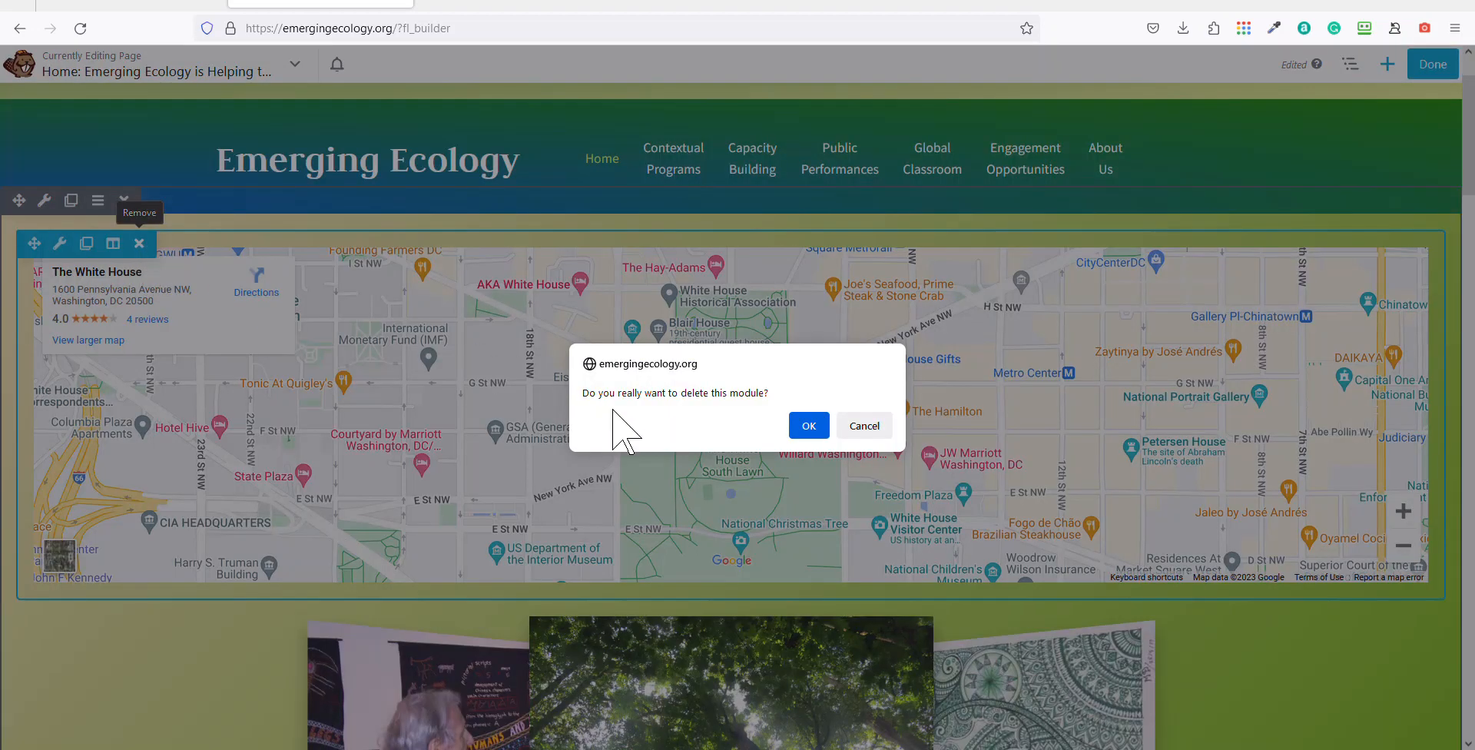
pyautogui.click(812, 427)
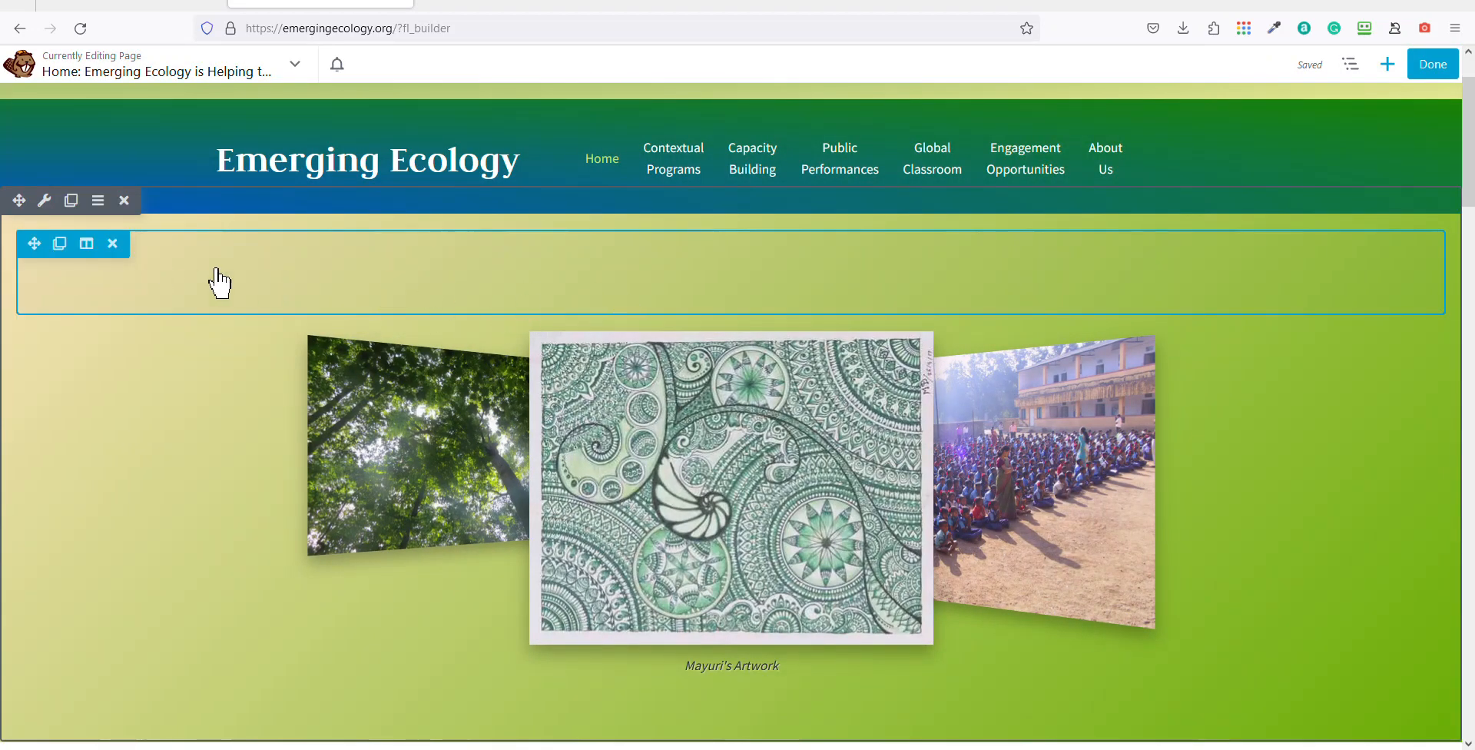
pyautogui.click(113, 243)
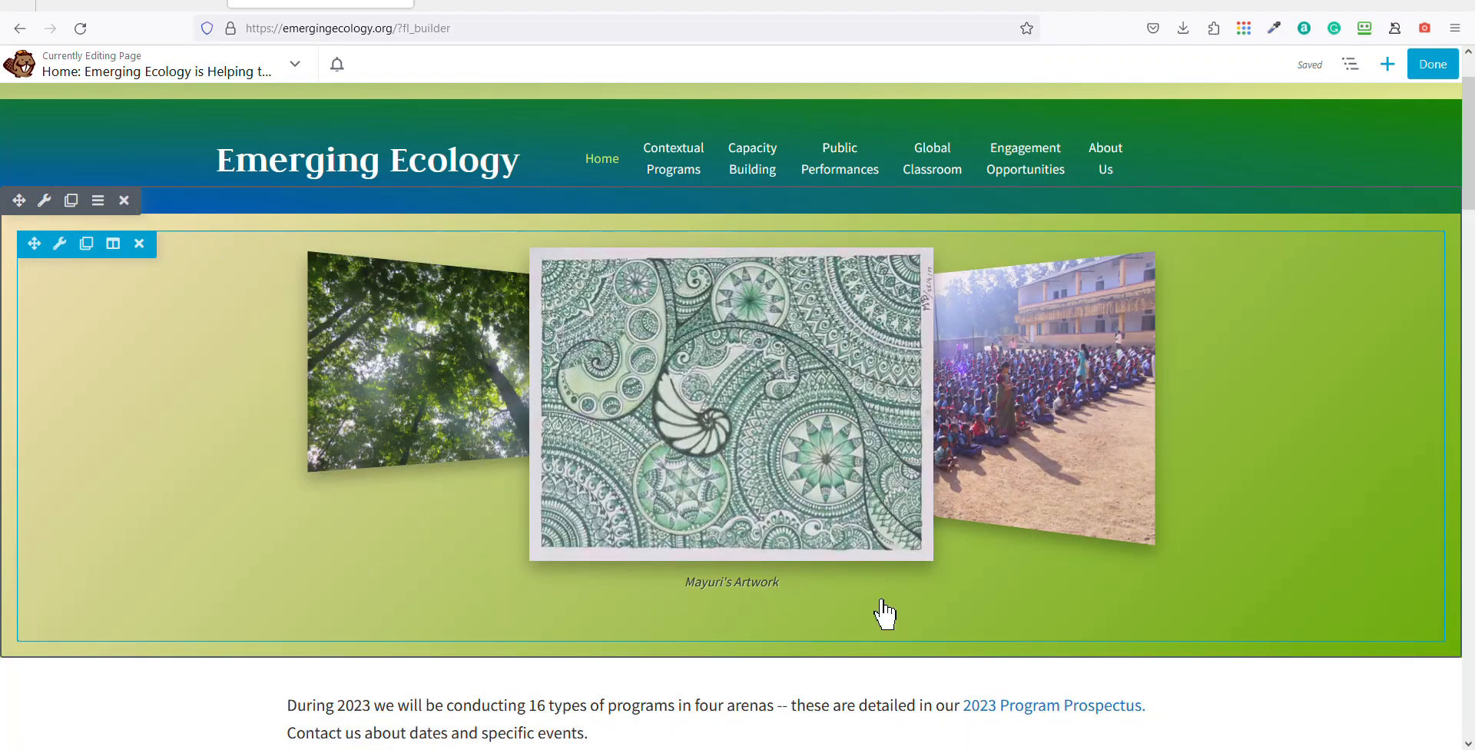
pyautogui.click(948, 492)
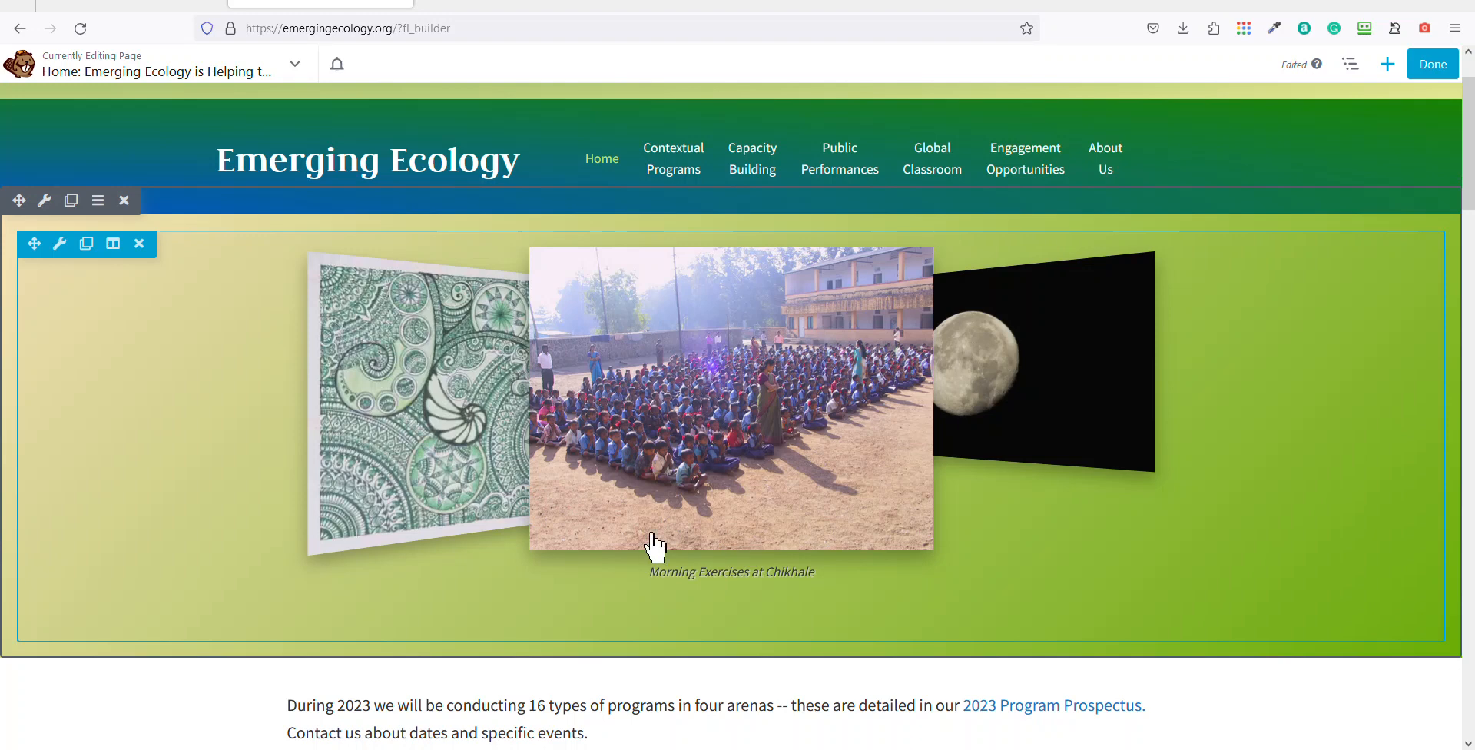
pyautogui.click(1139, 316)
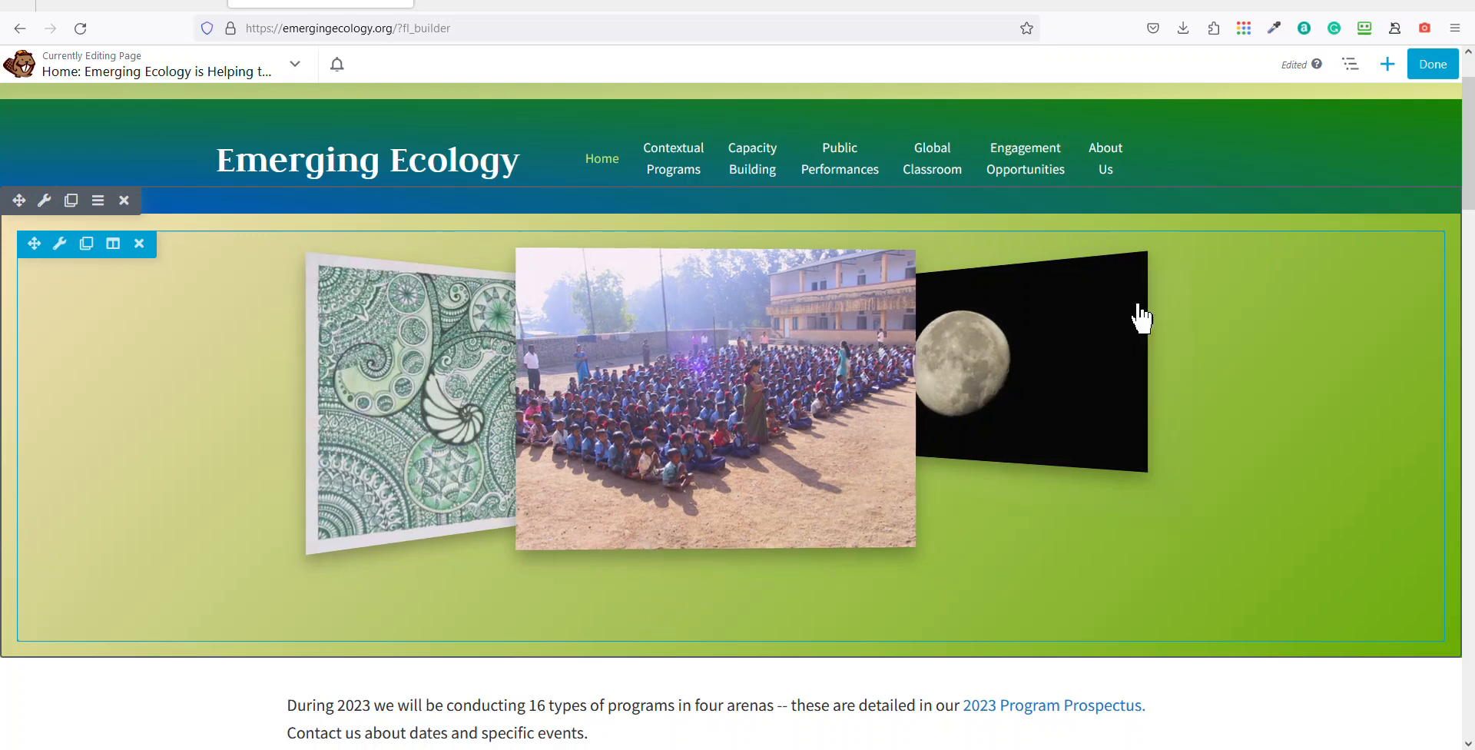
# Browse the PowerPack Modules group and the Standard Modules group to examine the available module types
pyautogui.click(1395, 77)
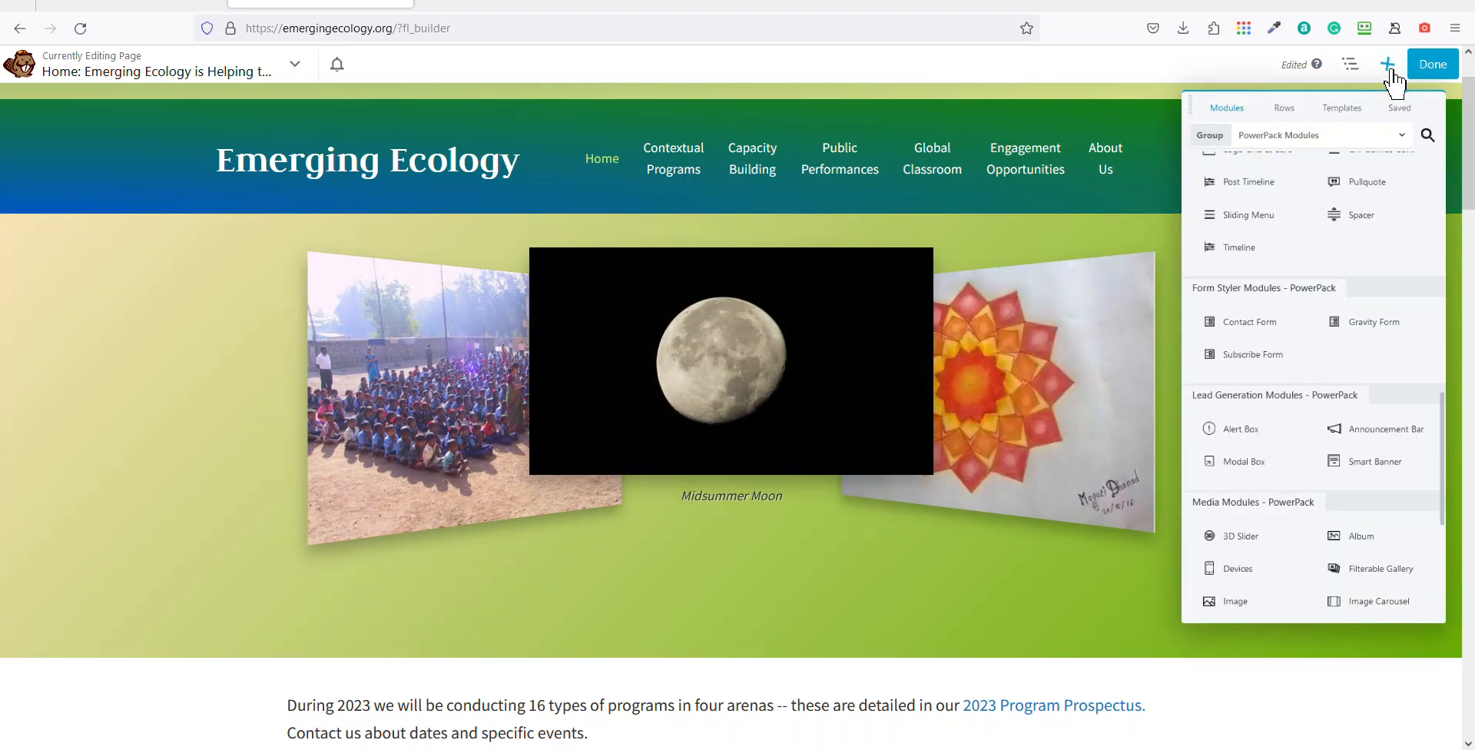
pyautogui.scroll(-4, 1281, 469)
pyautogui.scroll(-2, 1281, 468)
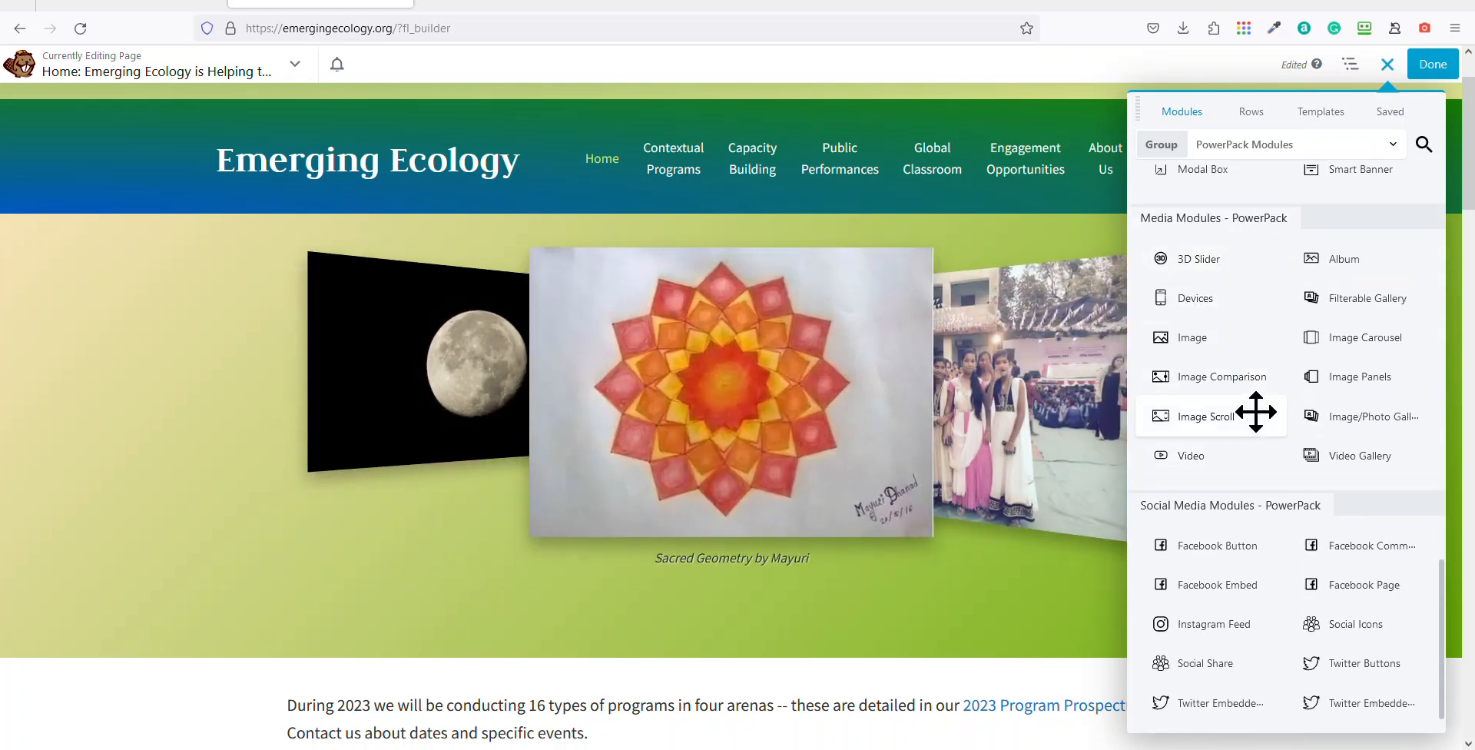
pyautogui.scroll(5, 1338, 330)
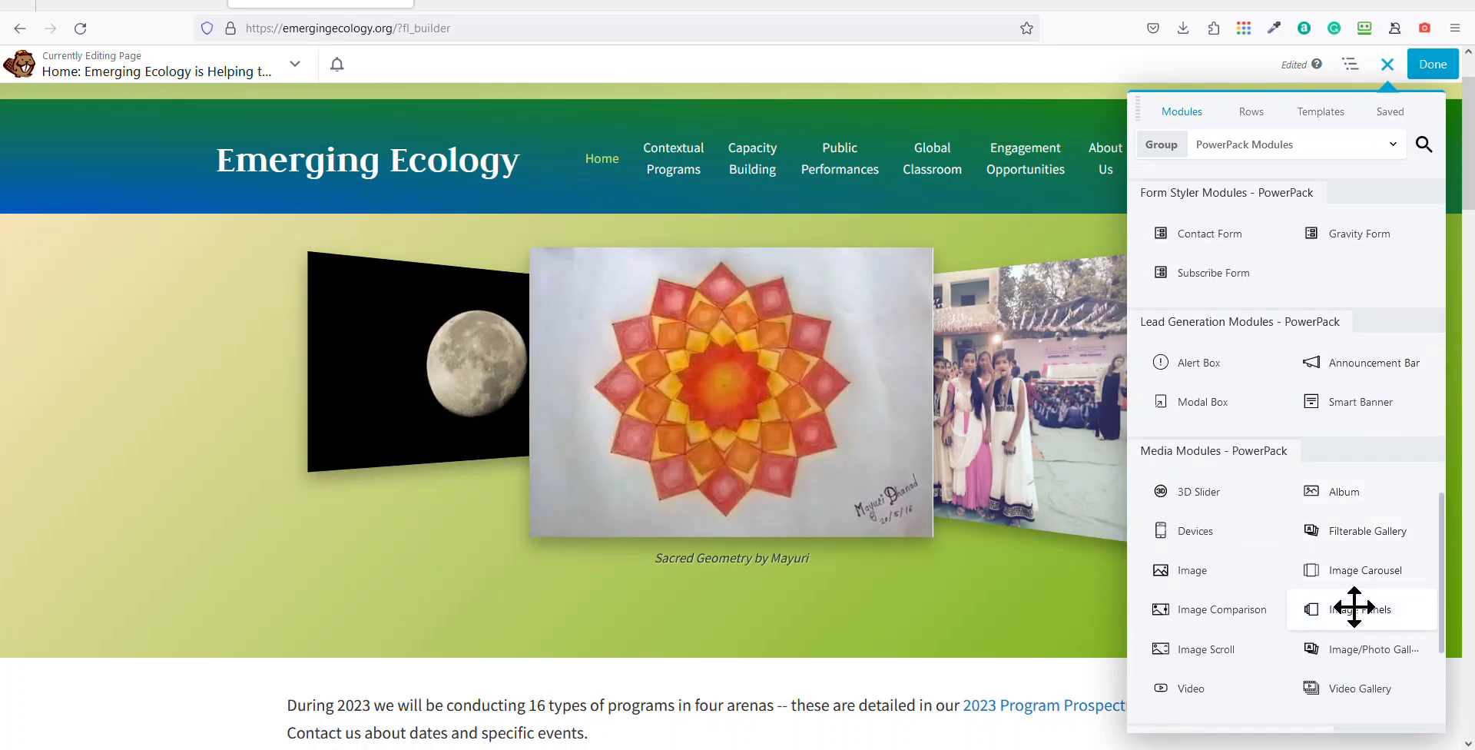
pyautogui.scroll(-2, 1260, 561)
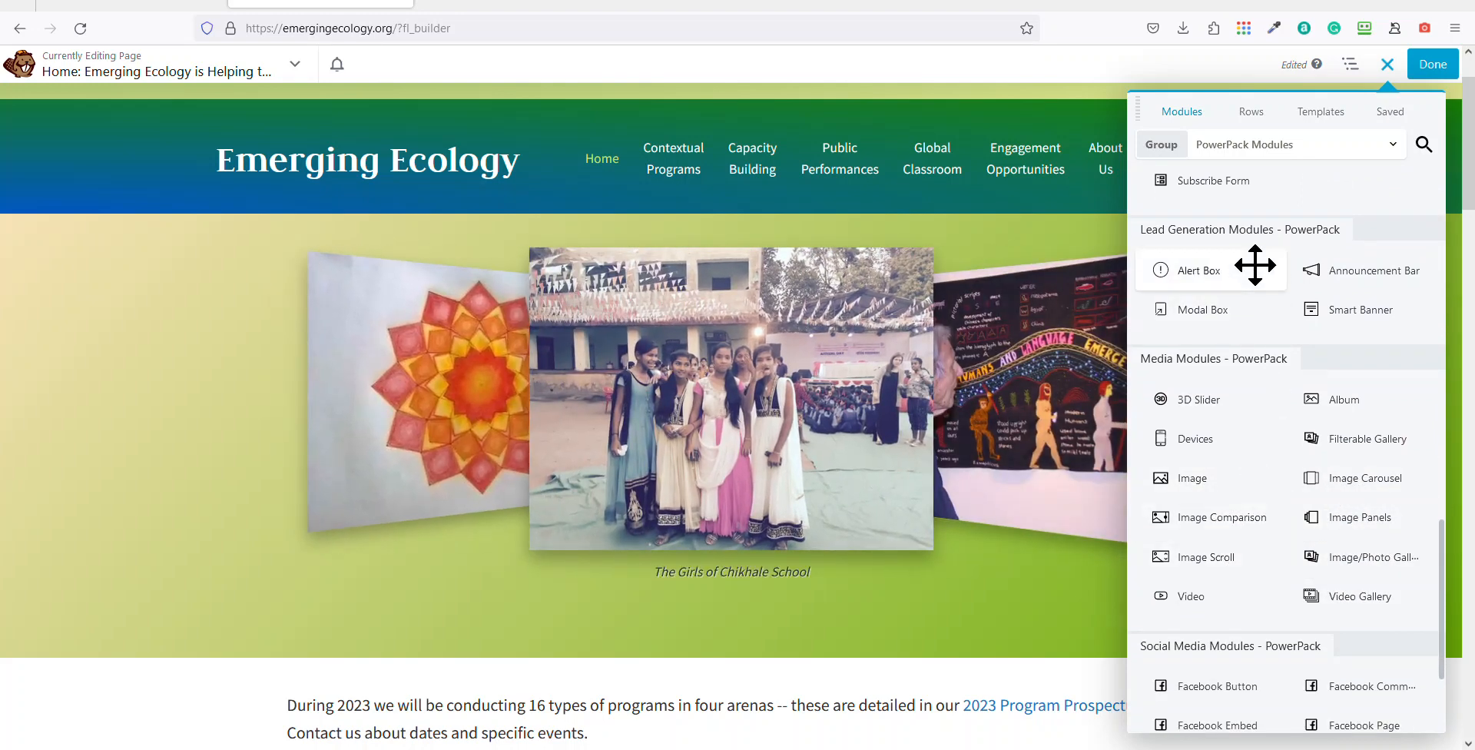
pyautogui.click(1258, 150)
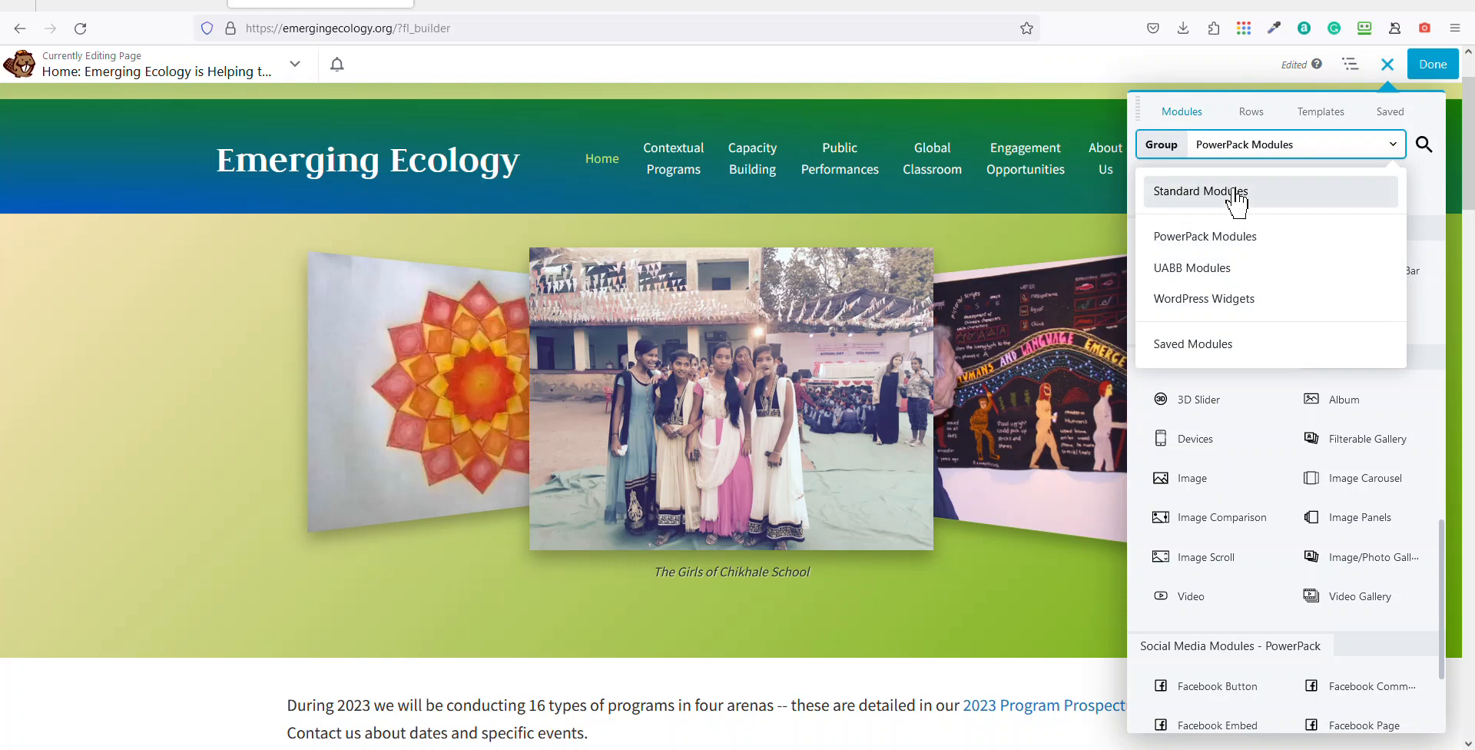
pyautogui.click(1238, 191)
pyautogui.scroll(-4, 1269, 574)
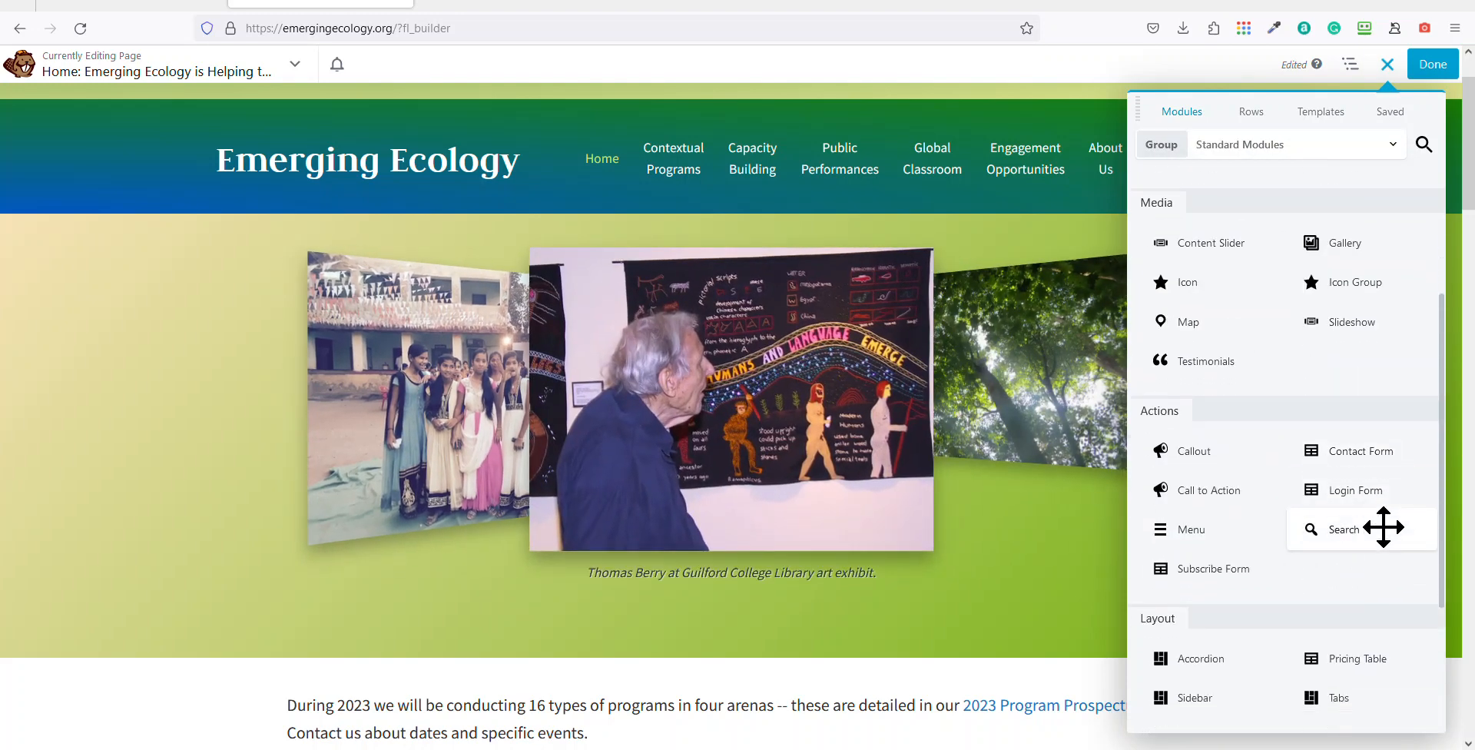
pyautogui.scroll(-1, 1248, 481)
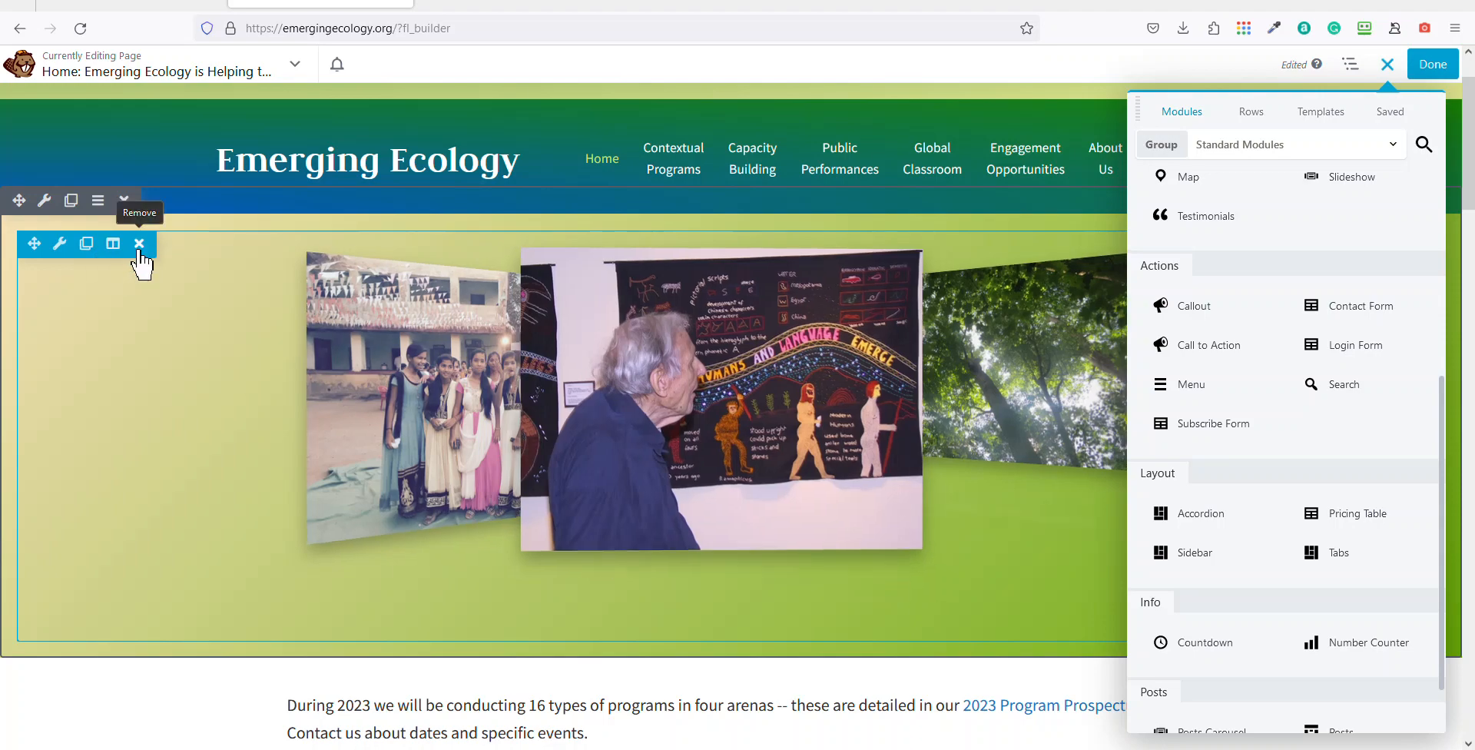
pyautogui.scroll(-2, 760, 538)
pyautogui.scroll(3, 776, 537)
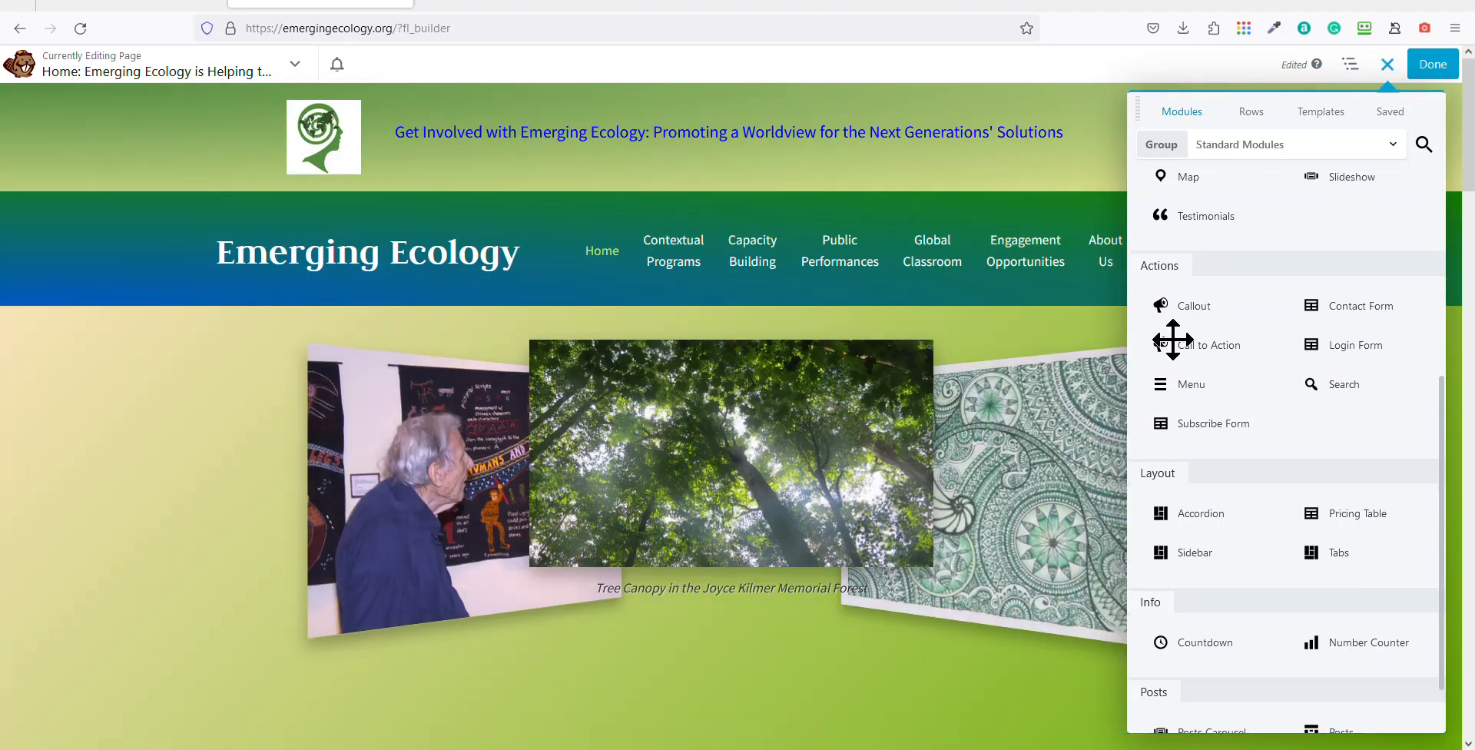
# Finish editing the home page and discard all unpublished changes
pyautogui.click(1433, 65)
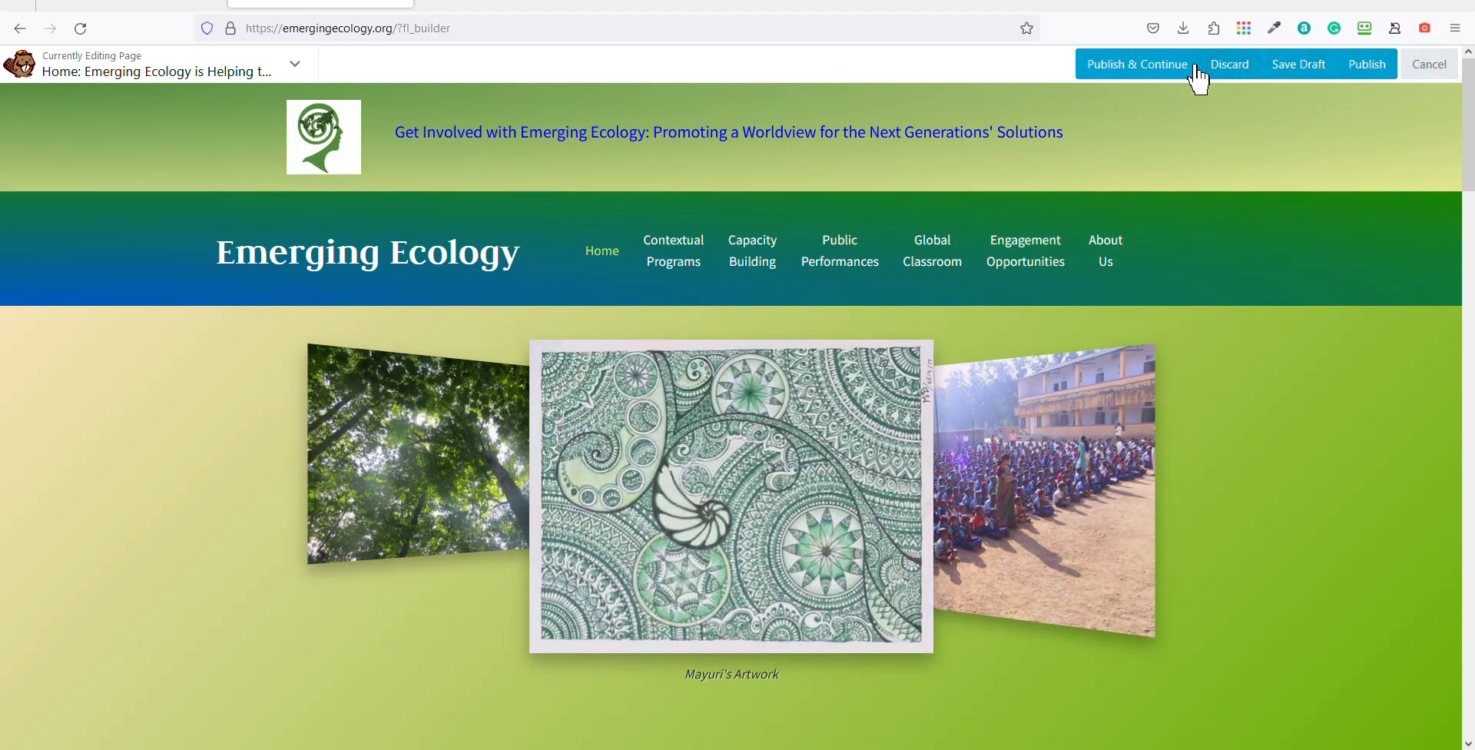
pyautogui.click(1219, 74)
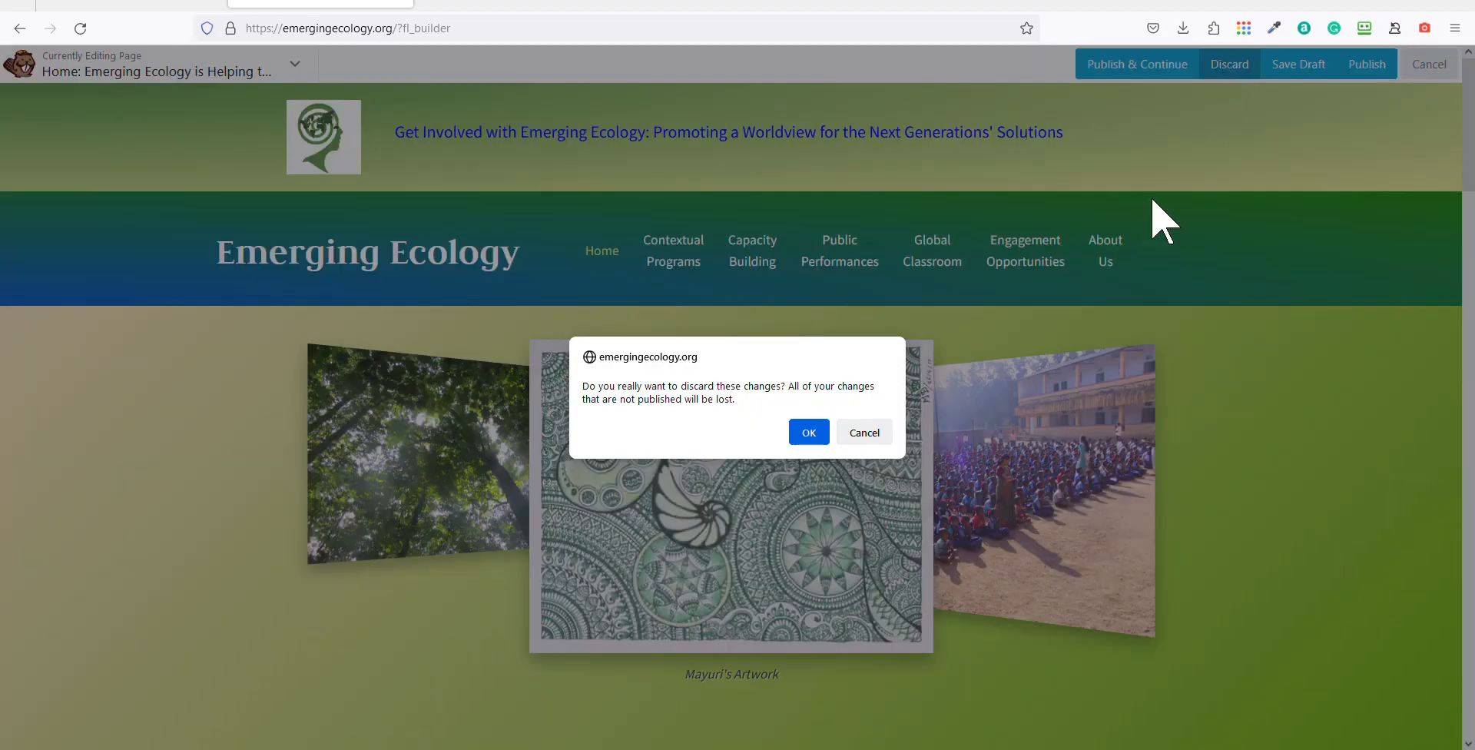
pyautogui.click(806, 433)
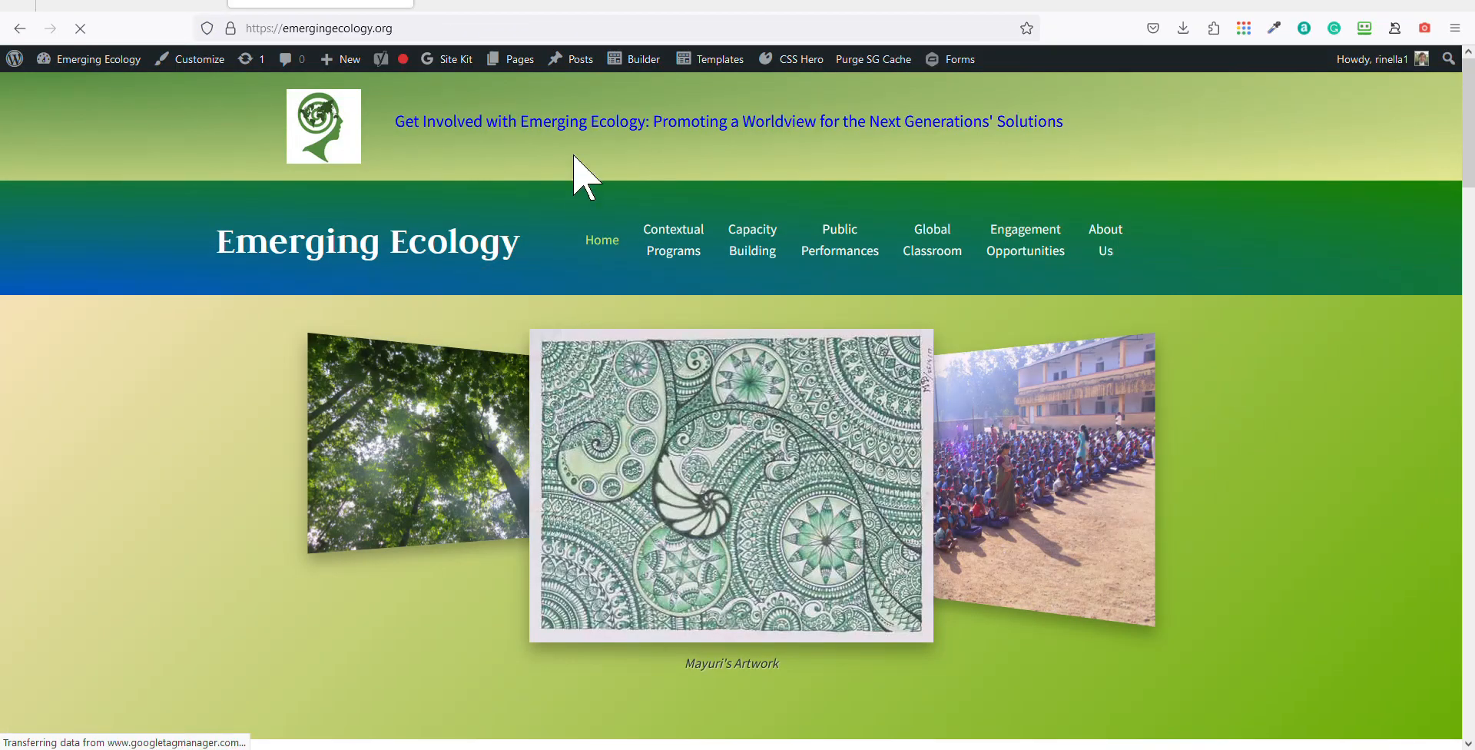
# Create a new WordPress page and title it "Test for" followed by the two recipients' first names joined by "and"
pyautogui.moveTo(866, 83)
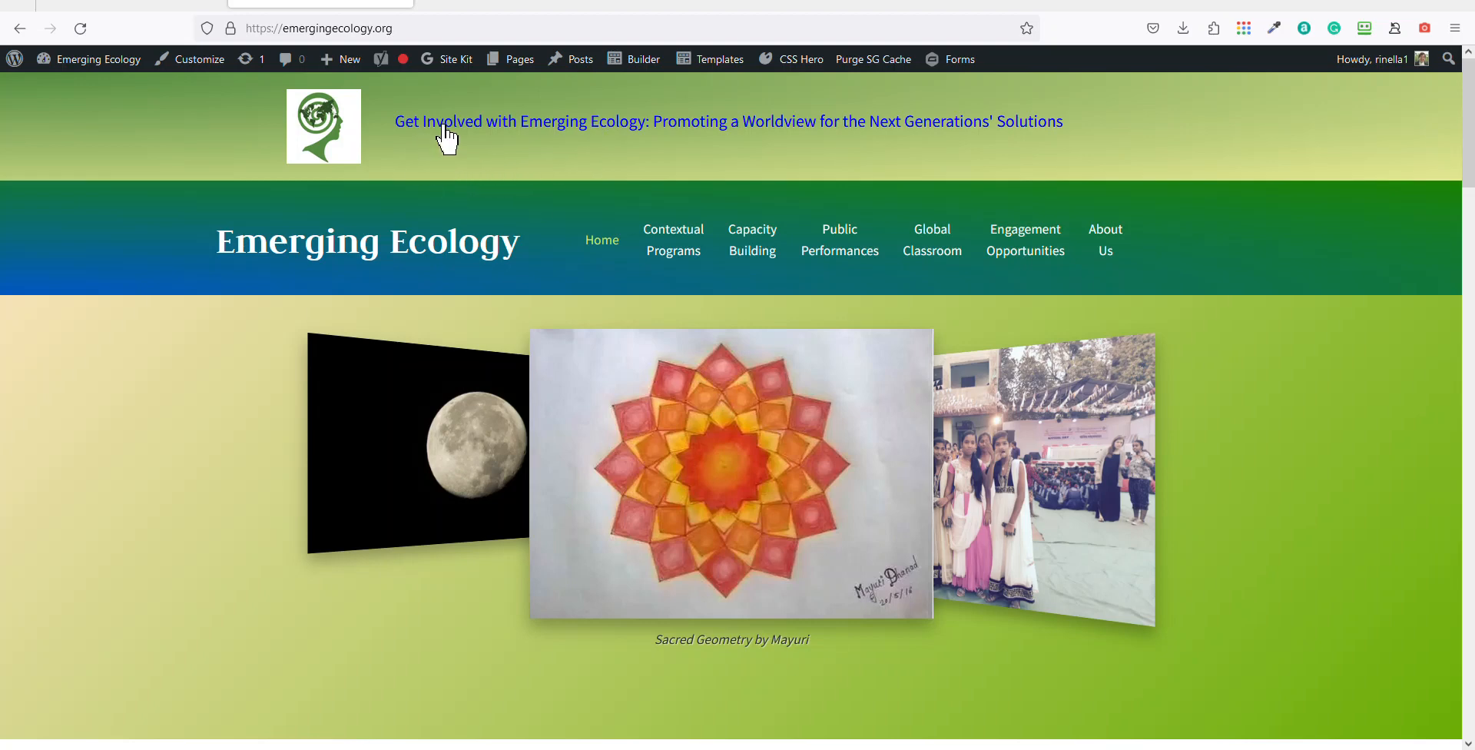
pyautogui.moveTo(340, 63)
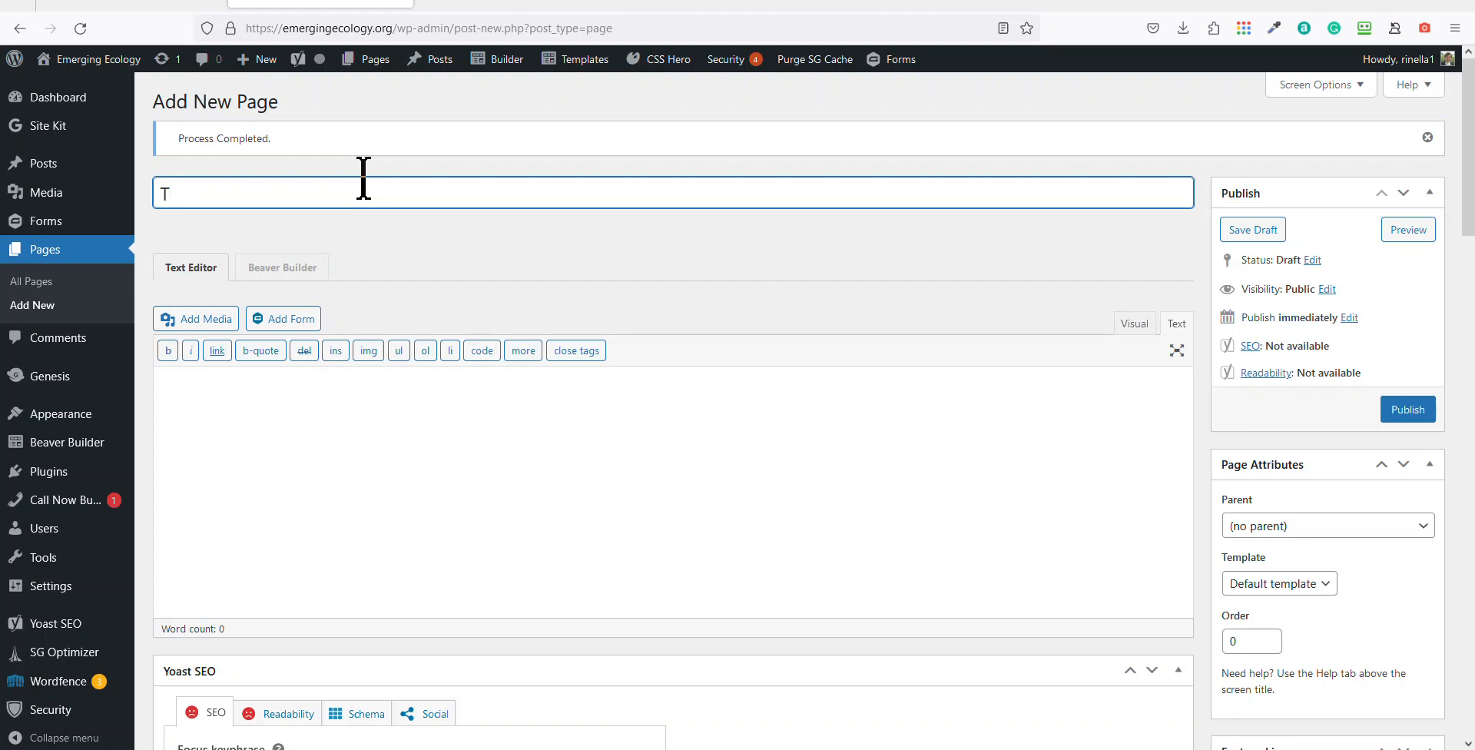
pyautogui.click(363, 178)
pyautogui.write('Test fro Tr')
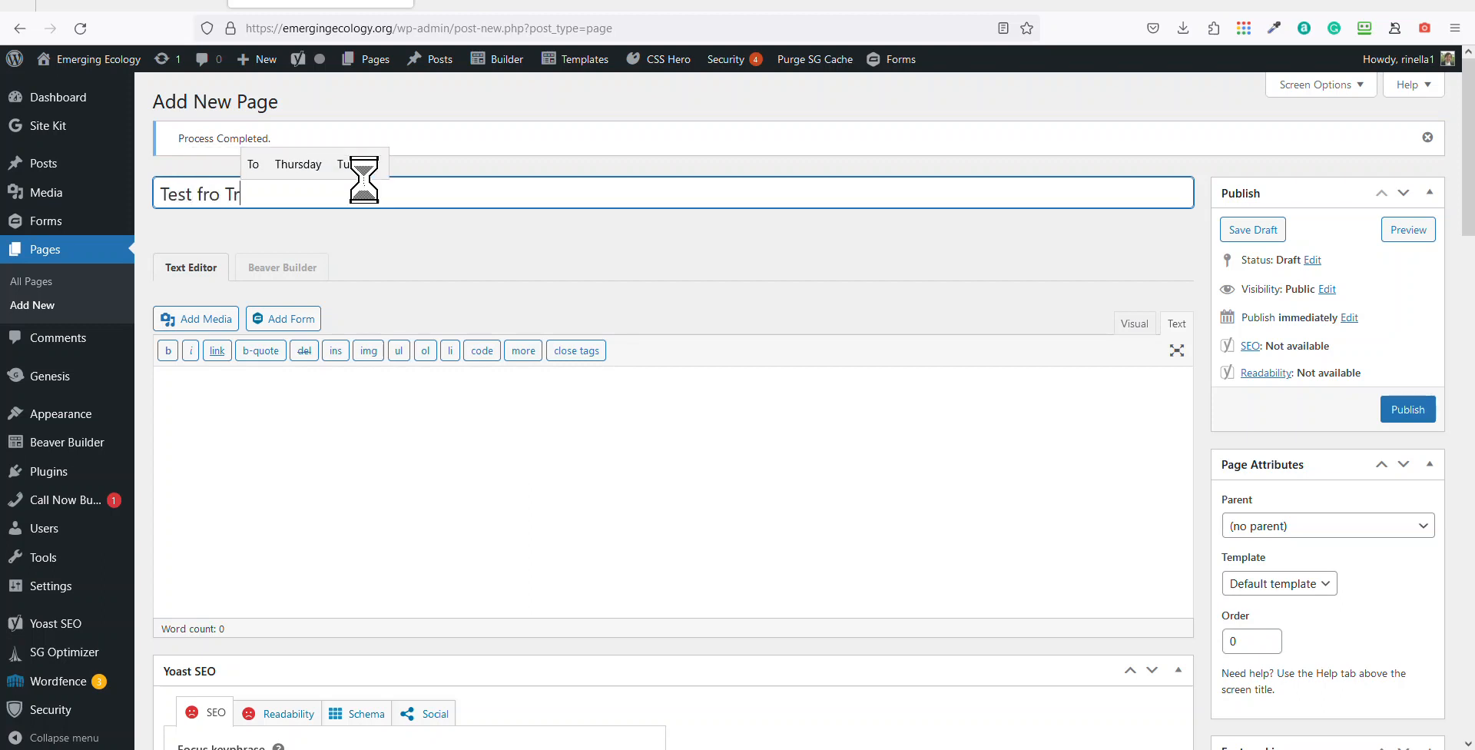
pyautogui.press('BackSpace')
pyautogui.press('BackSpace')
pyautogui.press('BackSpace')
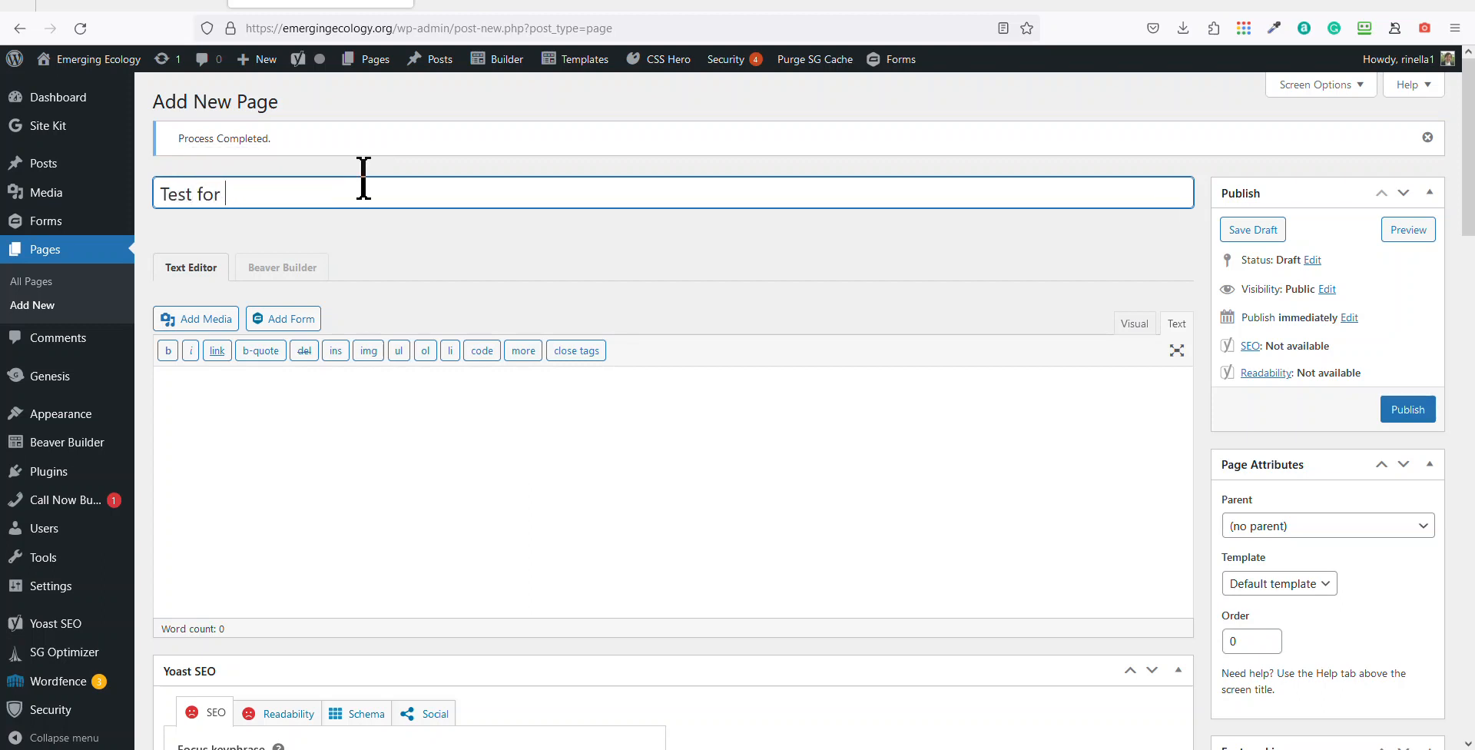
pyautogui.write('Tr')
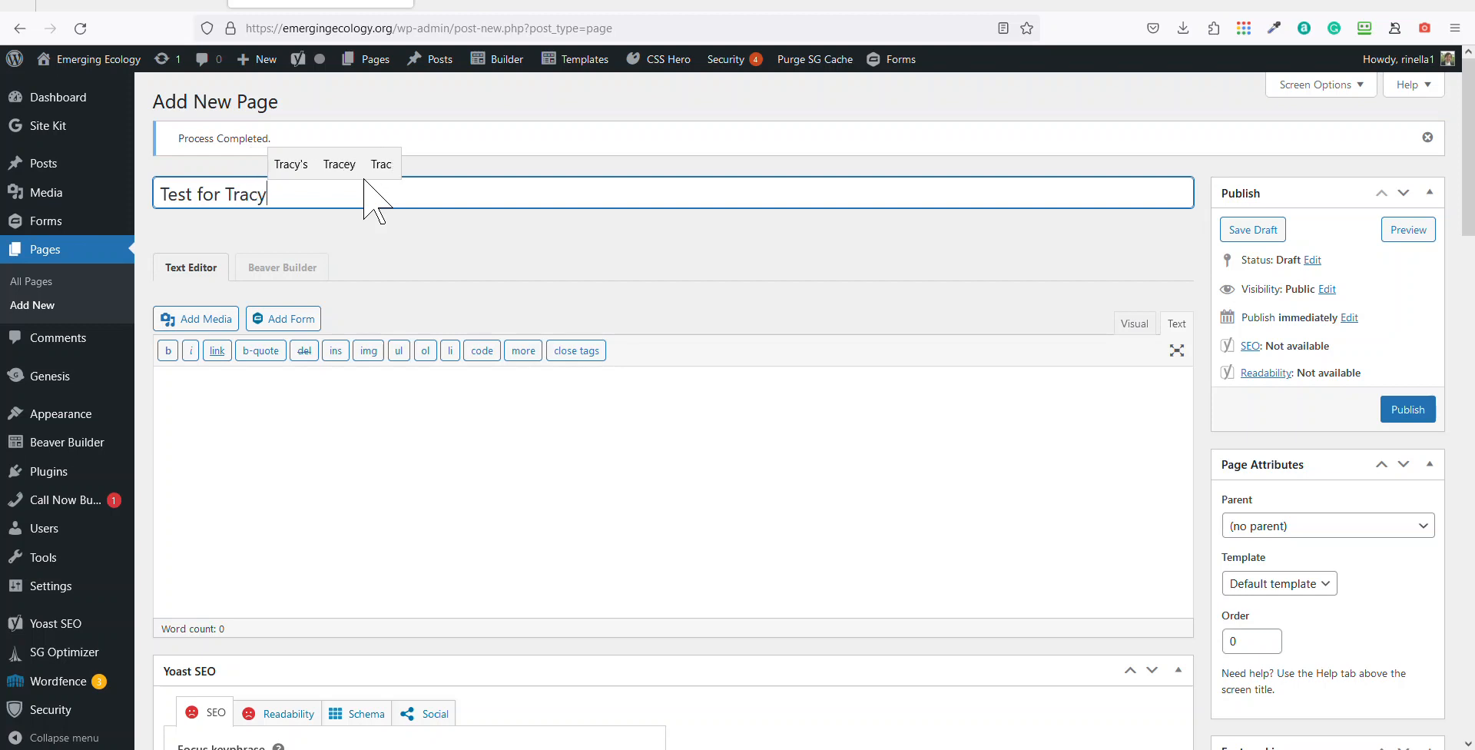
pyautogui.write('acy')
pyautogui.press('BackSpace')
pyautogui.write('e')
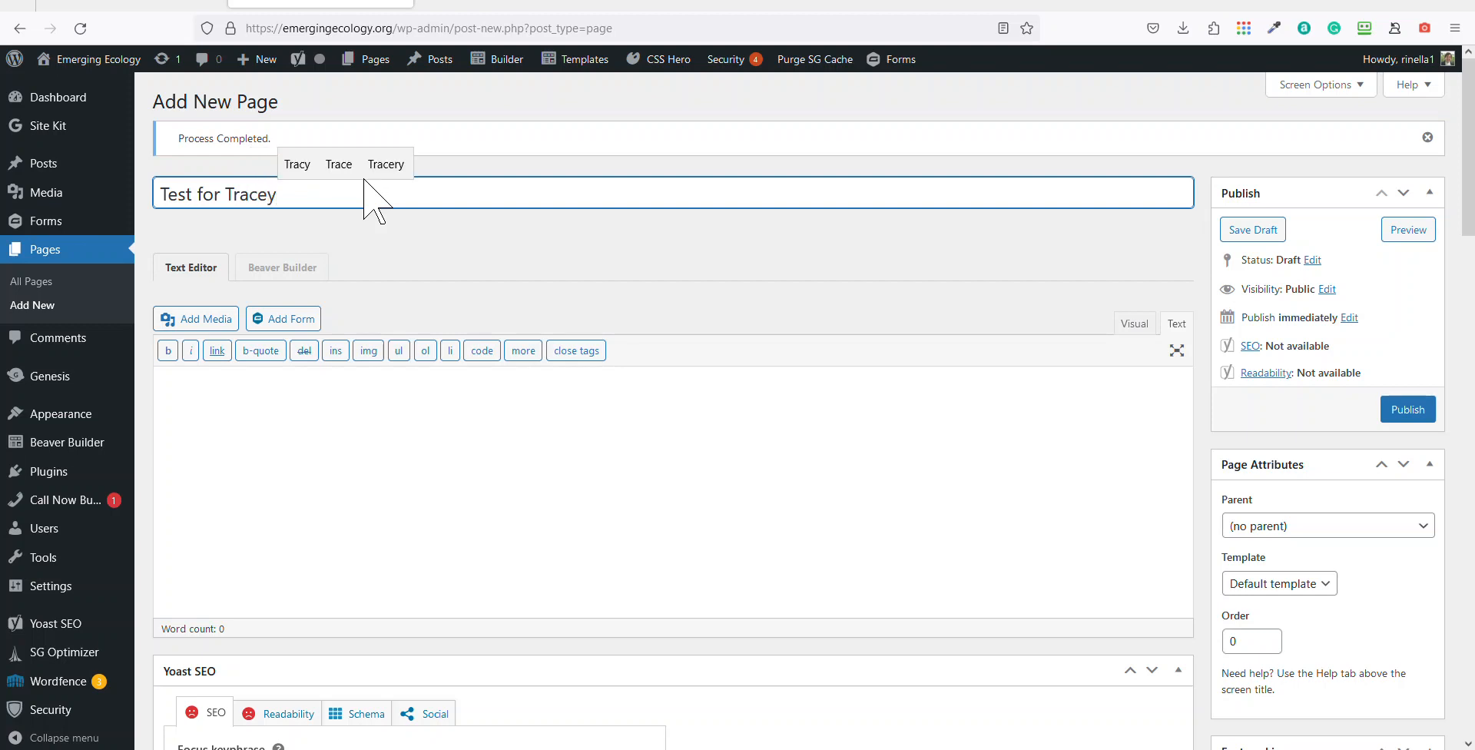
pyautogui.write('and Tim')
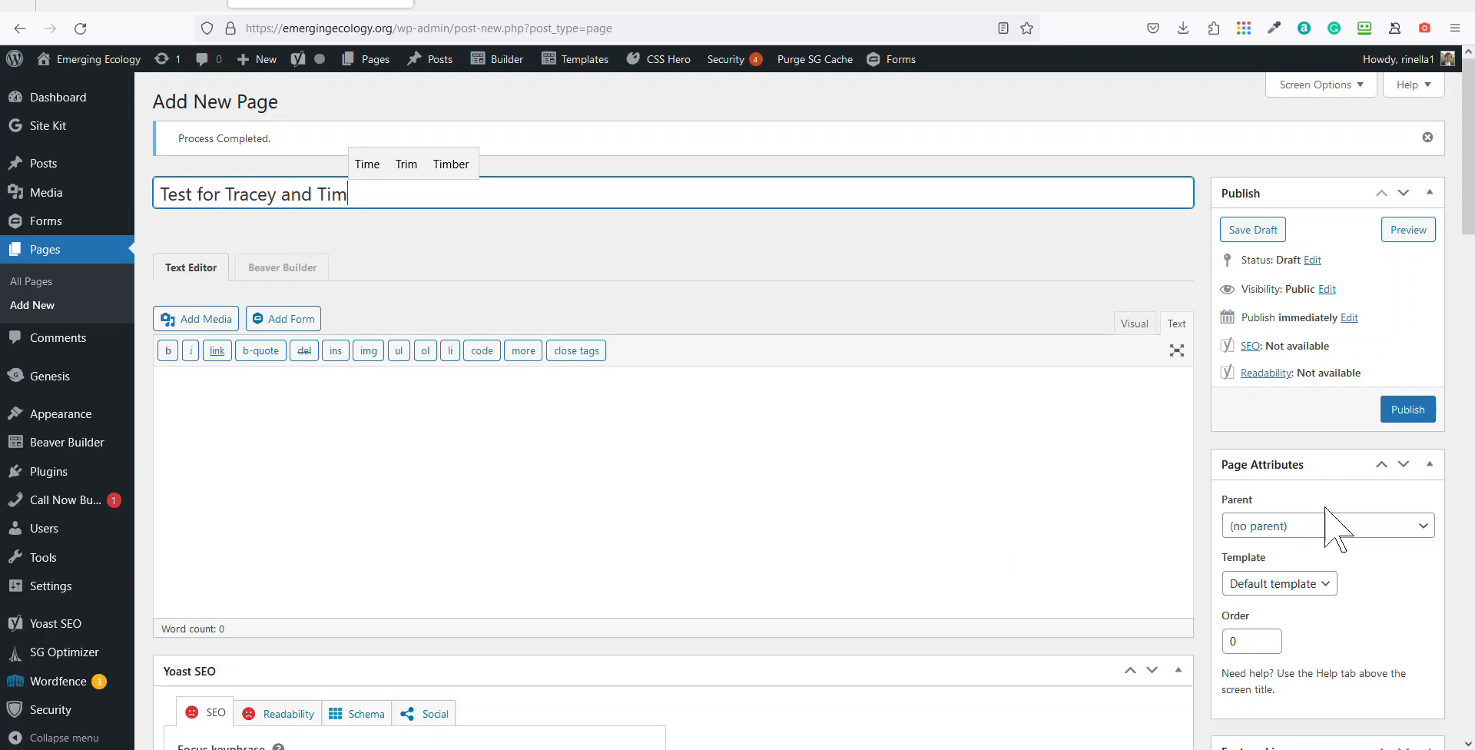
# Publish the new test page and open it for editing in Beaver Builder
pyautogui.click(1414, 415)
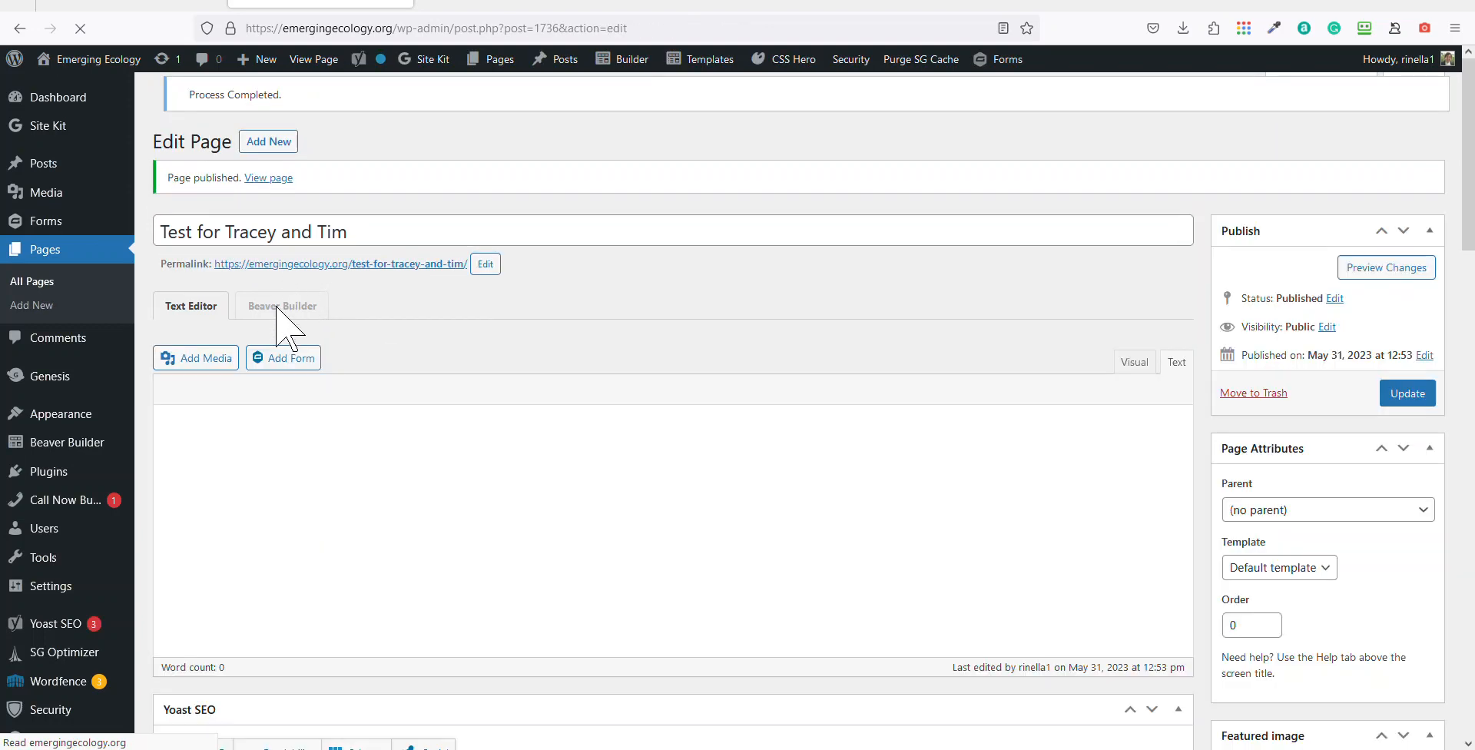
pyautogui.click(283, 311)
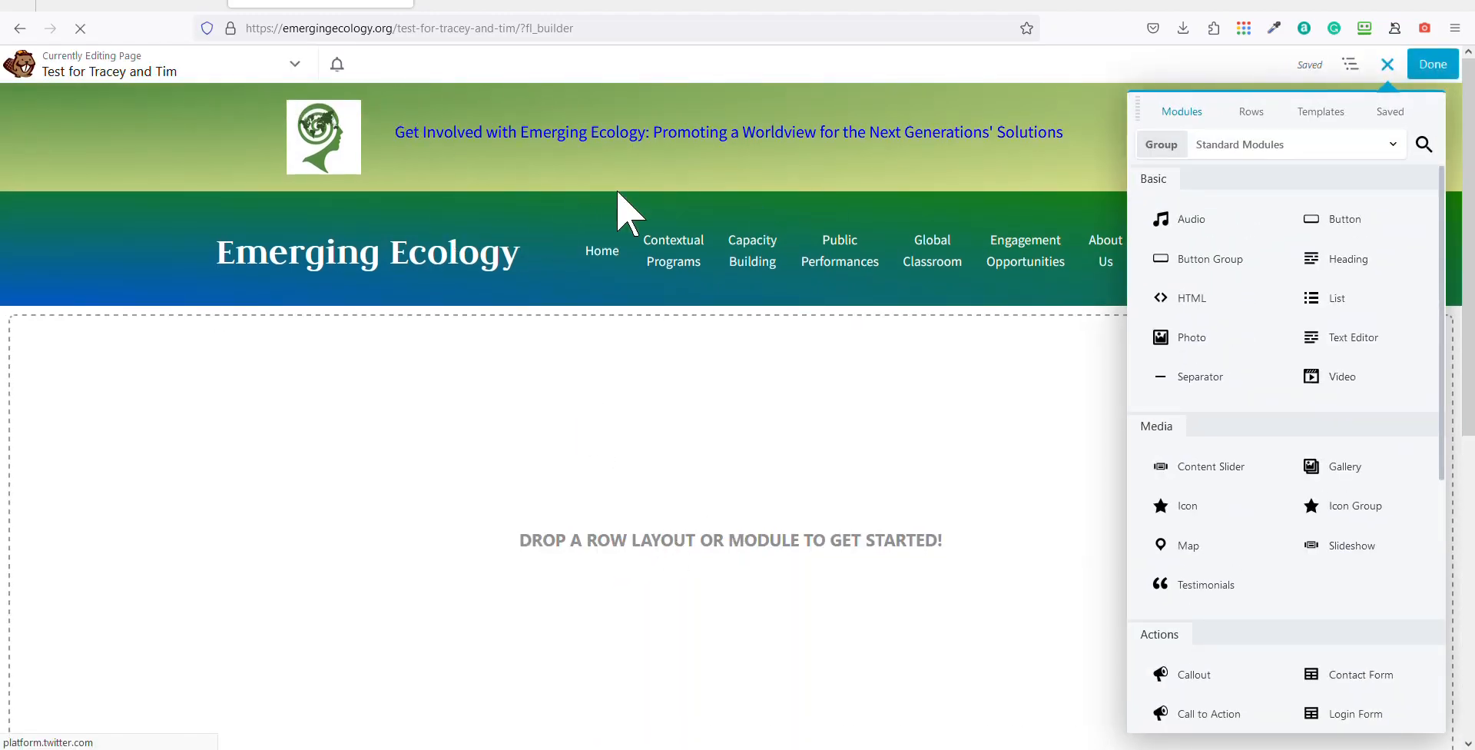
# Look over the blank test page from its header through the empty content area to the footer
pyautogui.scroll(-3, 710, 471)
pyautogui.scroll(-3, 526, 372)
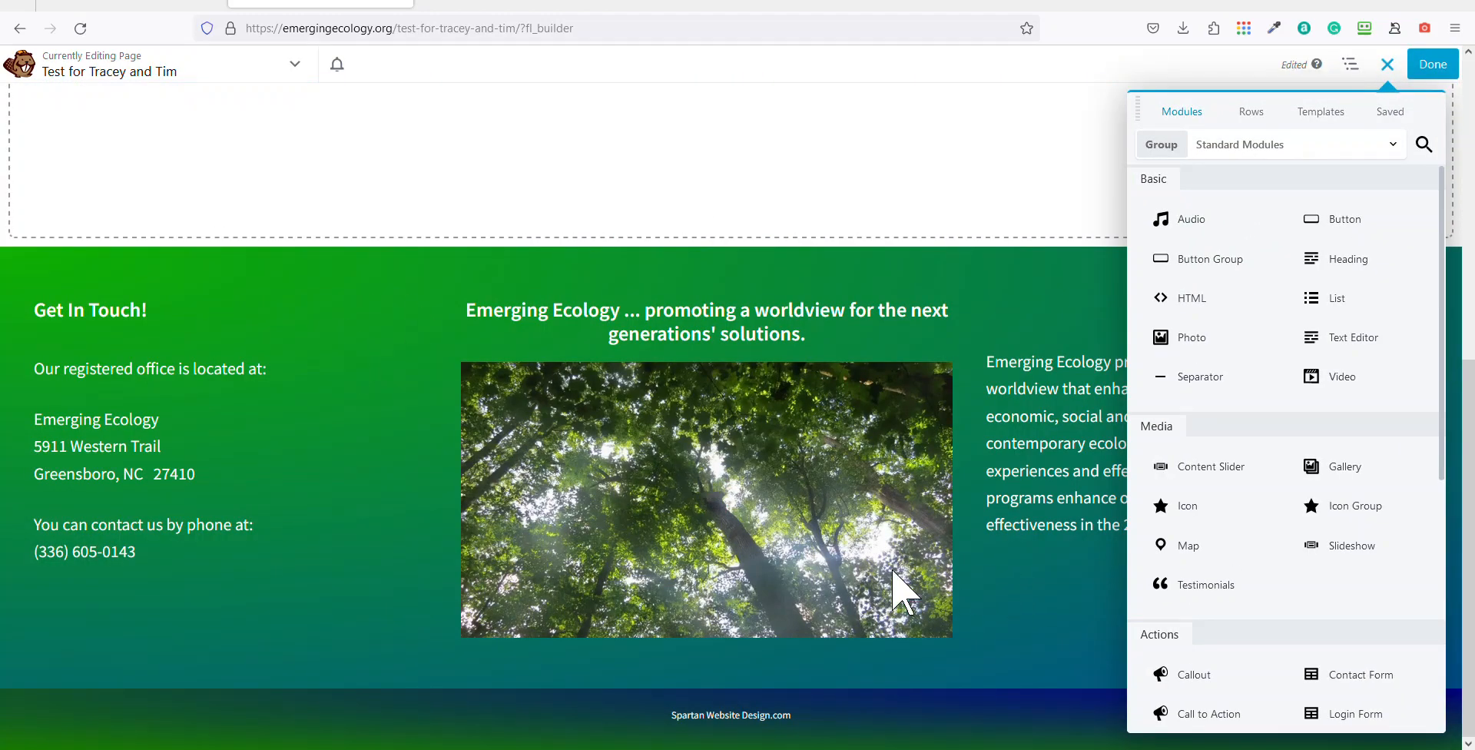
pyautogui.scroll(6, 668, 451)
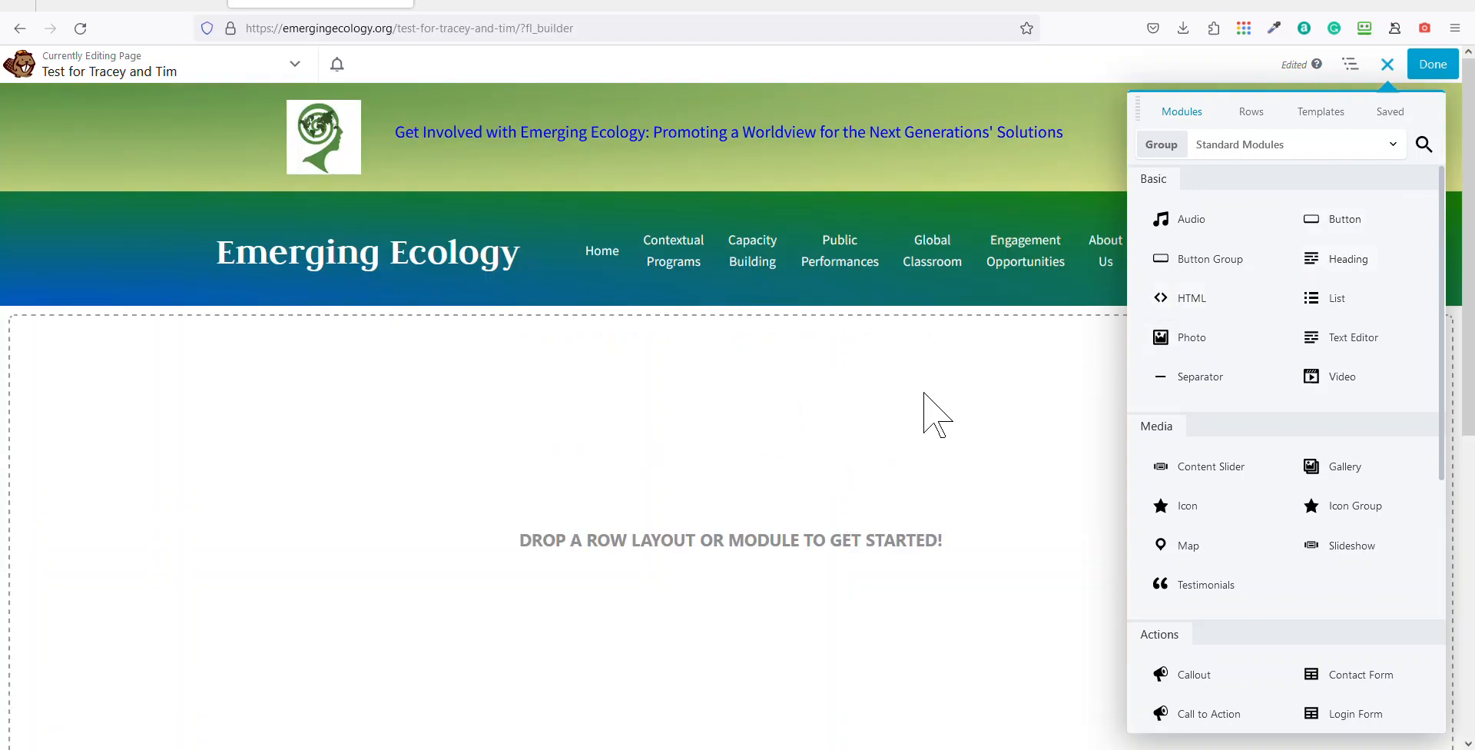
pyautogui.scroll(-2, 729, 422)
pyautogui.scroll(-2, 673, 434)
pyautogui.scroll(5, 461, 492)
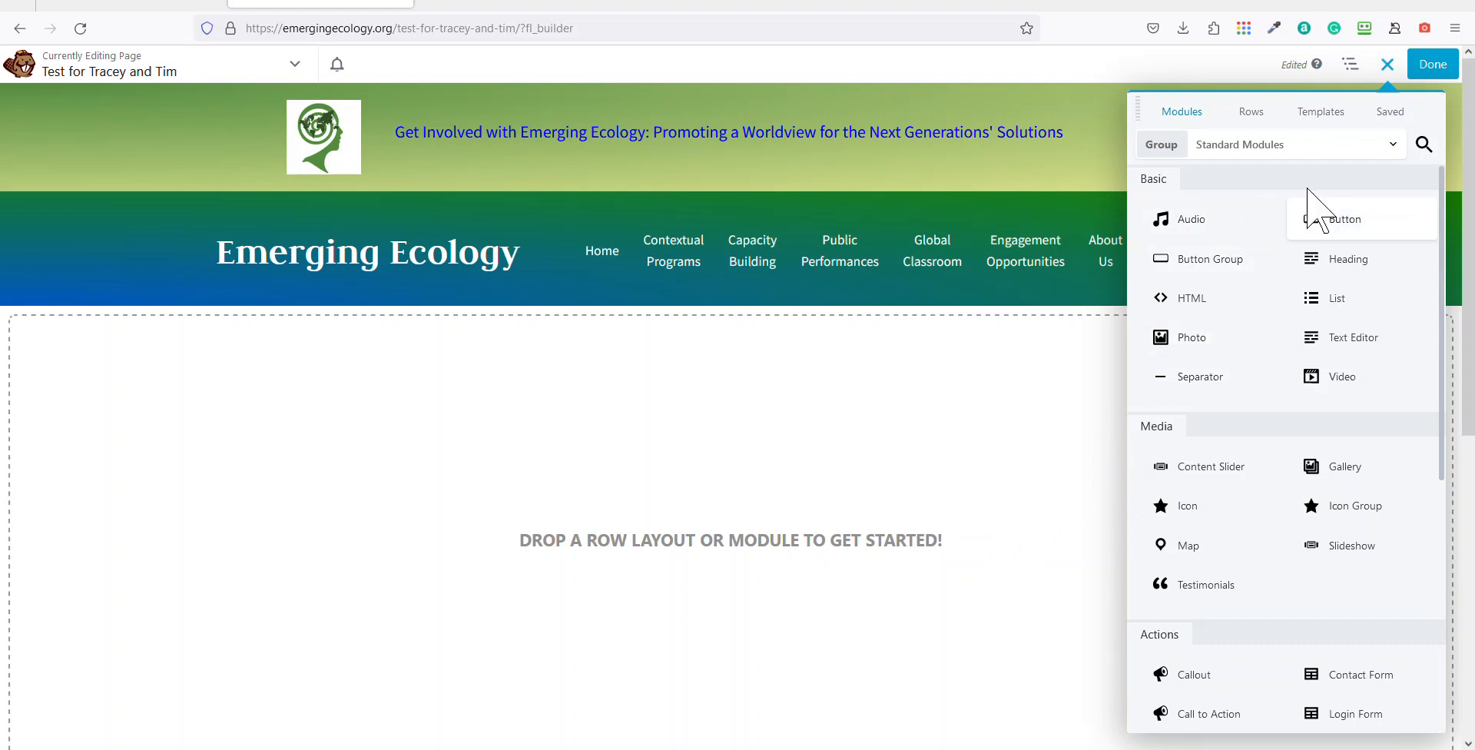
# Apply the Hope template from the Landing Pages group to the empty test page
pyautogui.click(1341, 117)
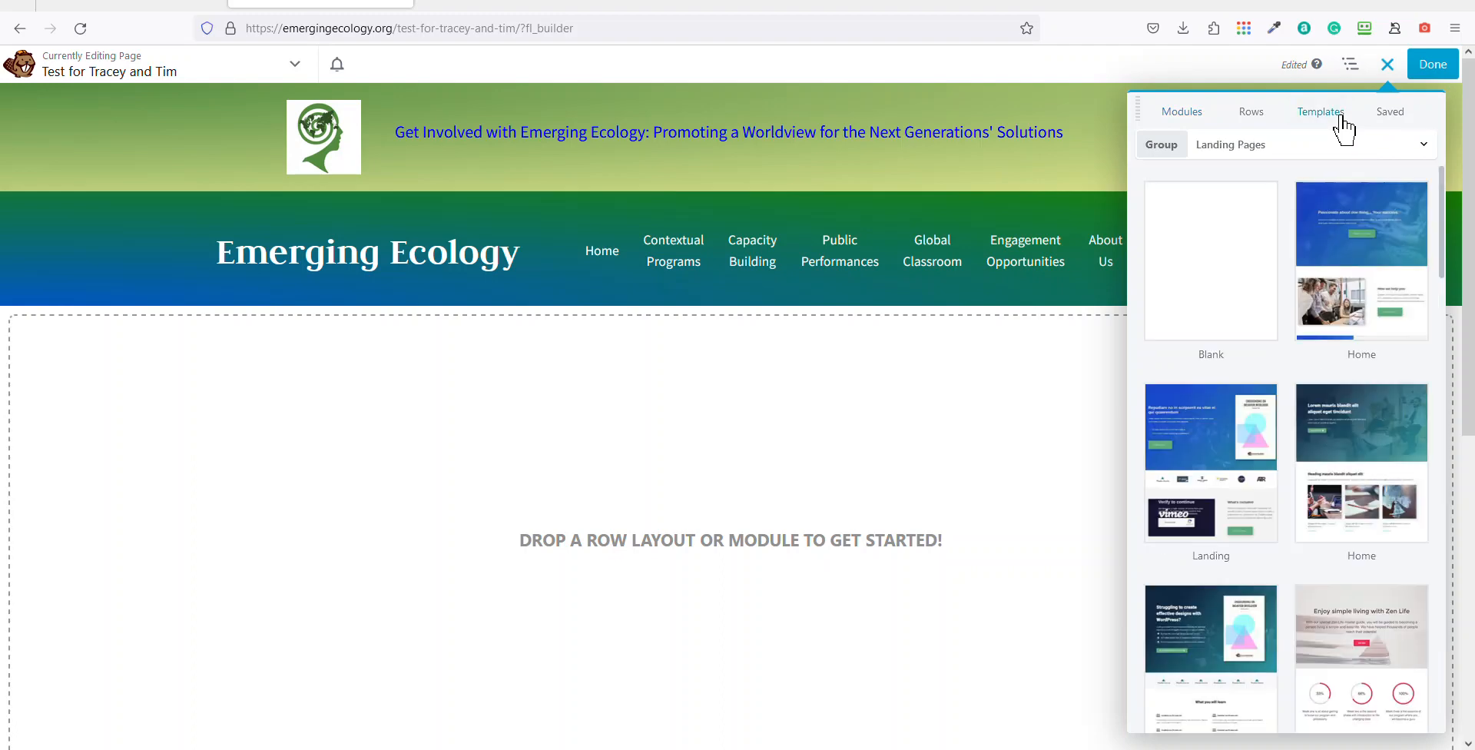
pyautogui.scroll(-2, 1277, 343)
pyautogui.scroll(-10, 1277, 344)
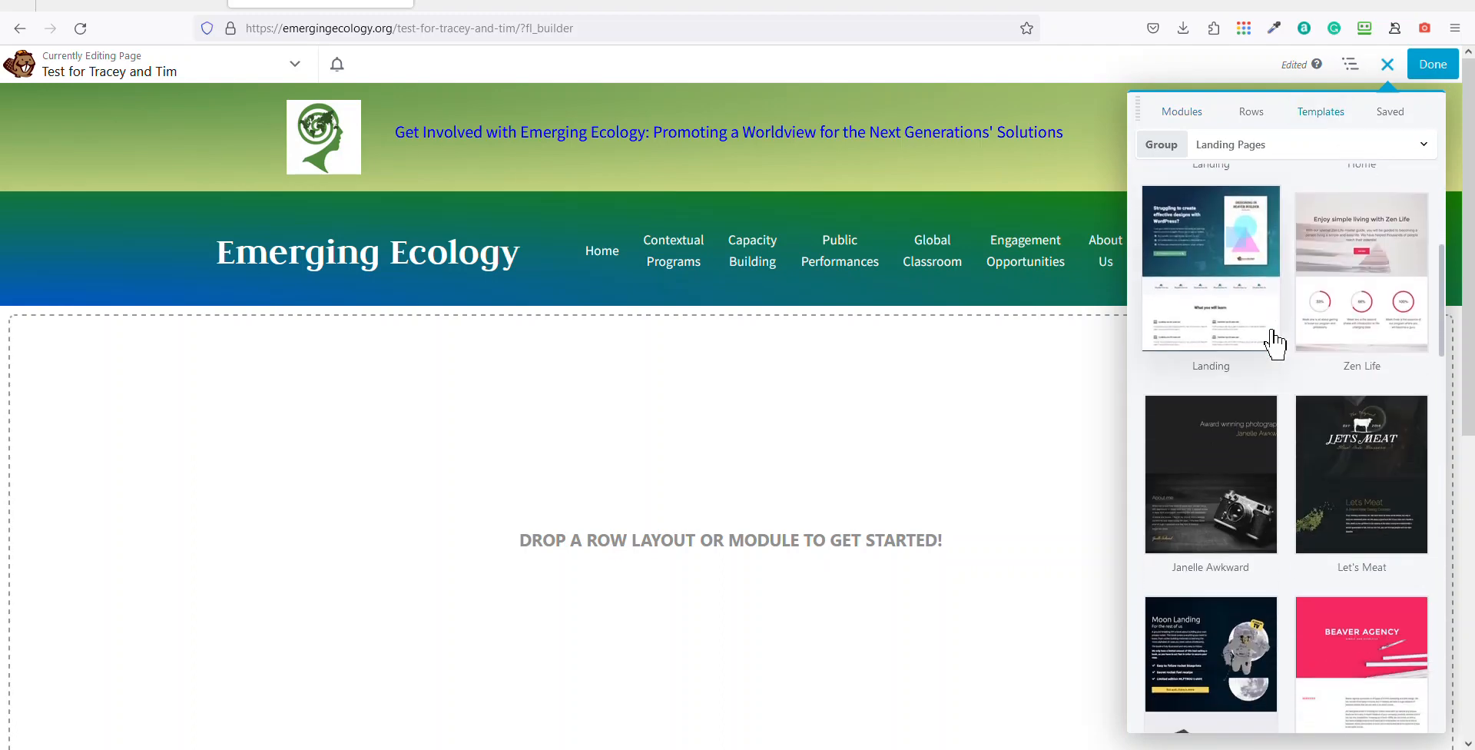
pyautogui.scroll(-9, 1273, 342)
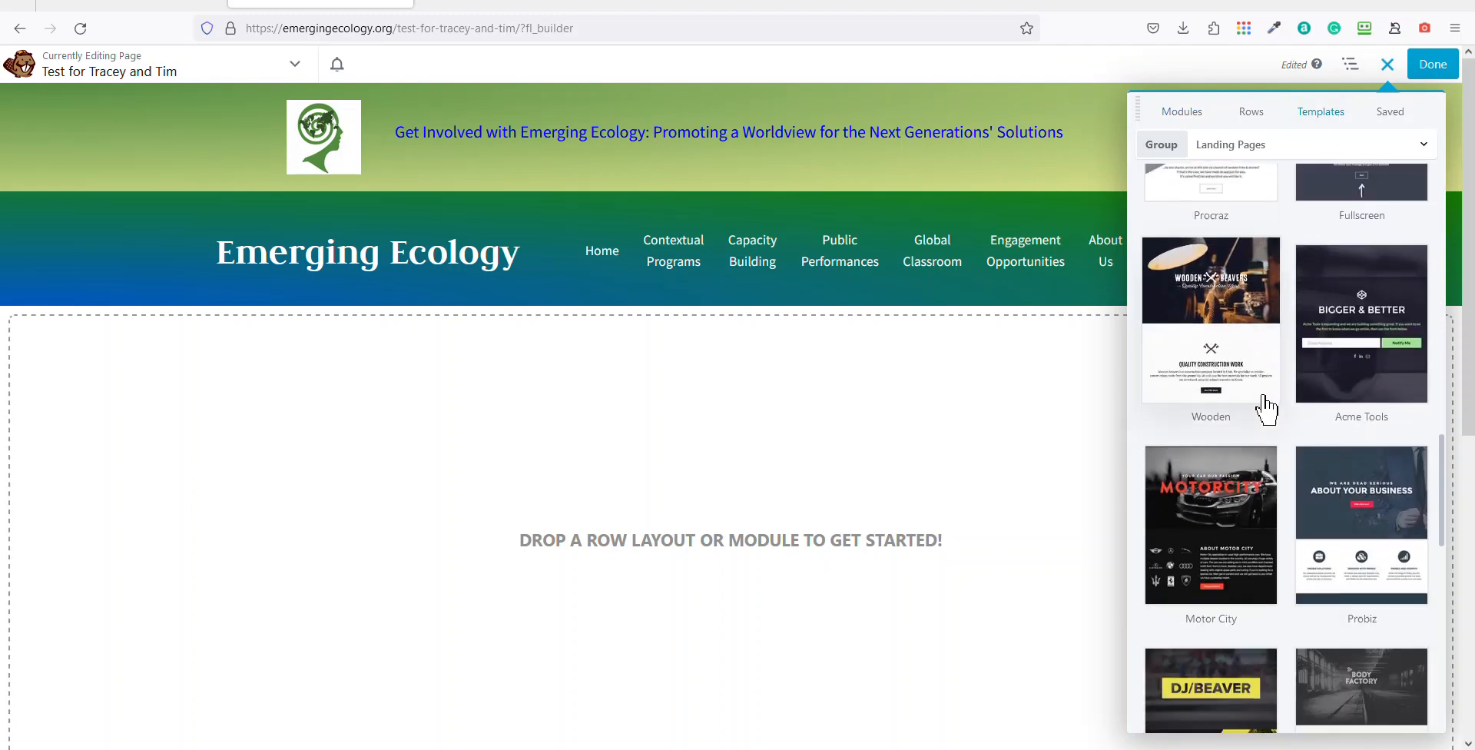
pyautogui.scroll(-8, 1237, 459)
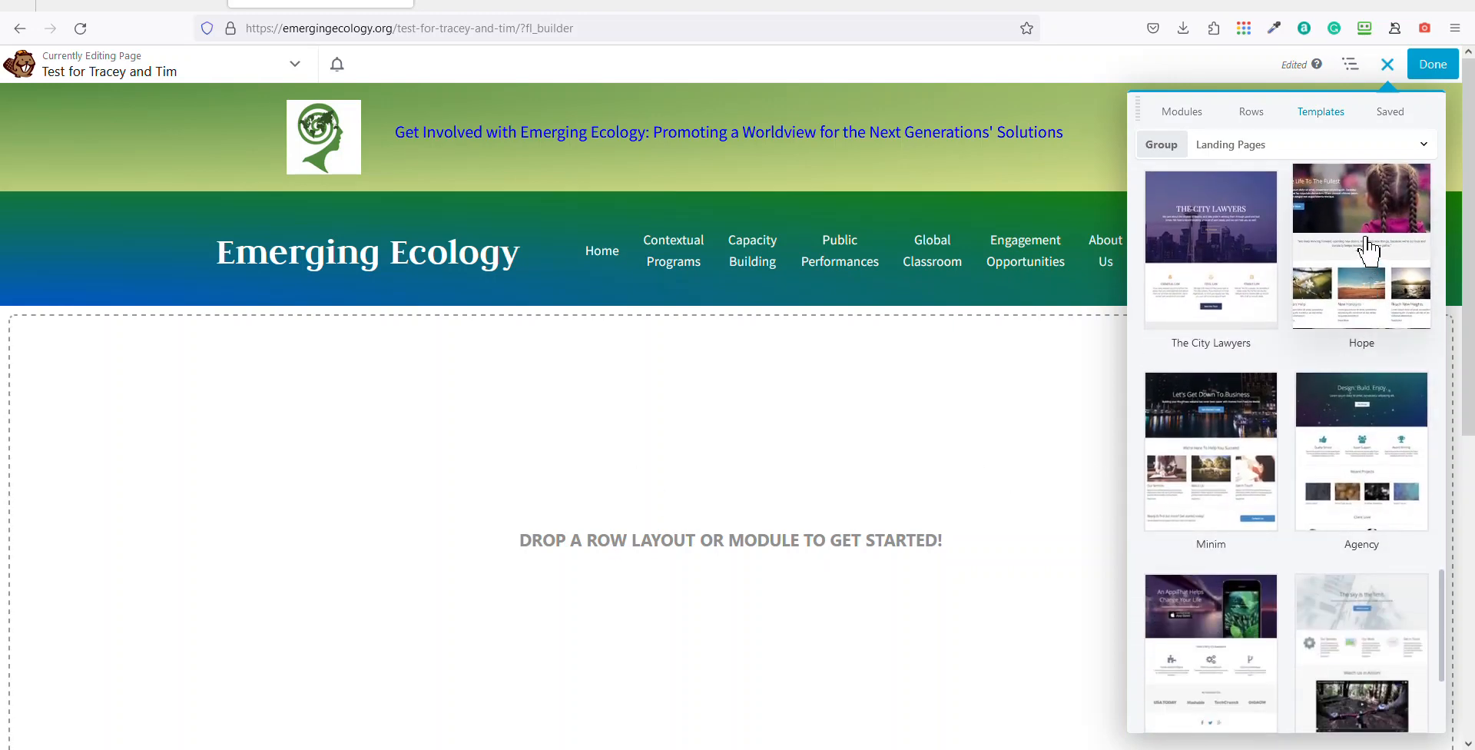
pyautogui.click(1366, 259)
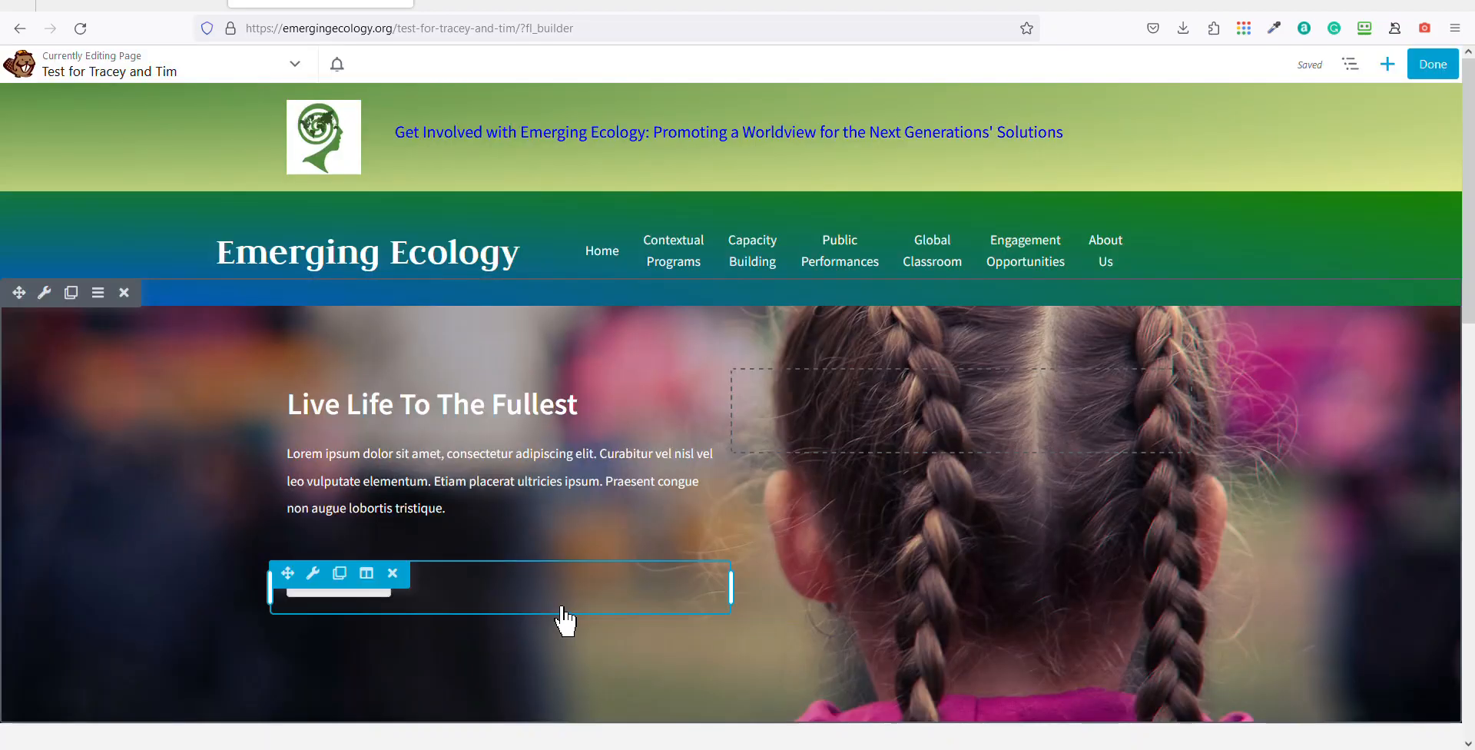
# Examine the applied template's content, from the hero row through the quotation to the three-column row of photos and text
pyautogui.scroll(-2, 472, 593)
pyautogui.scroll(-7, 459, 592)
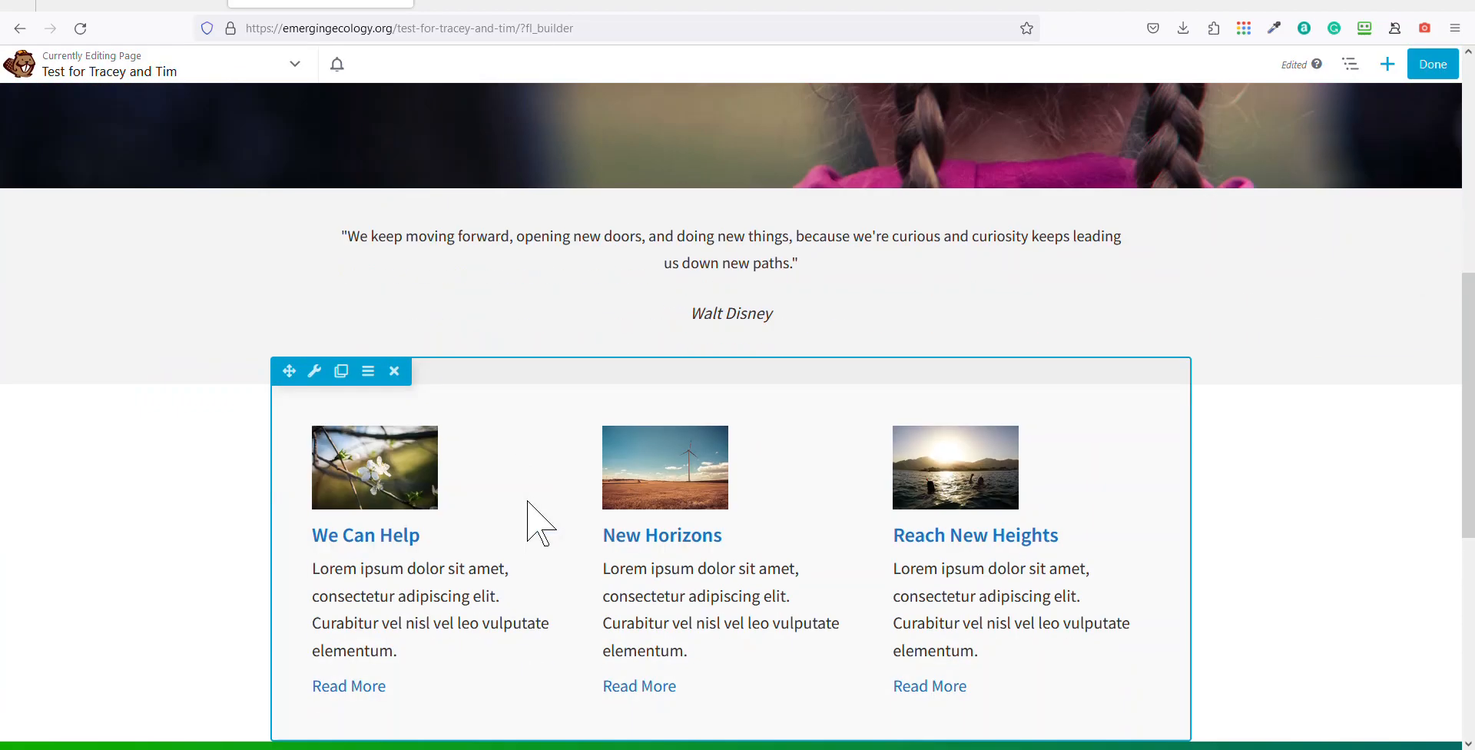
pyautogui.scroll(-1, 441, 557)
pyautogui.scroll(3, 451, 553)
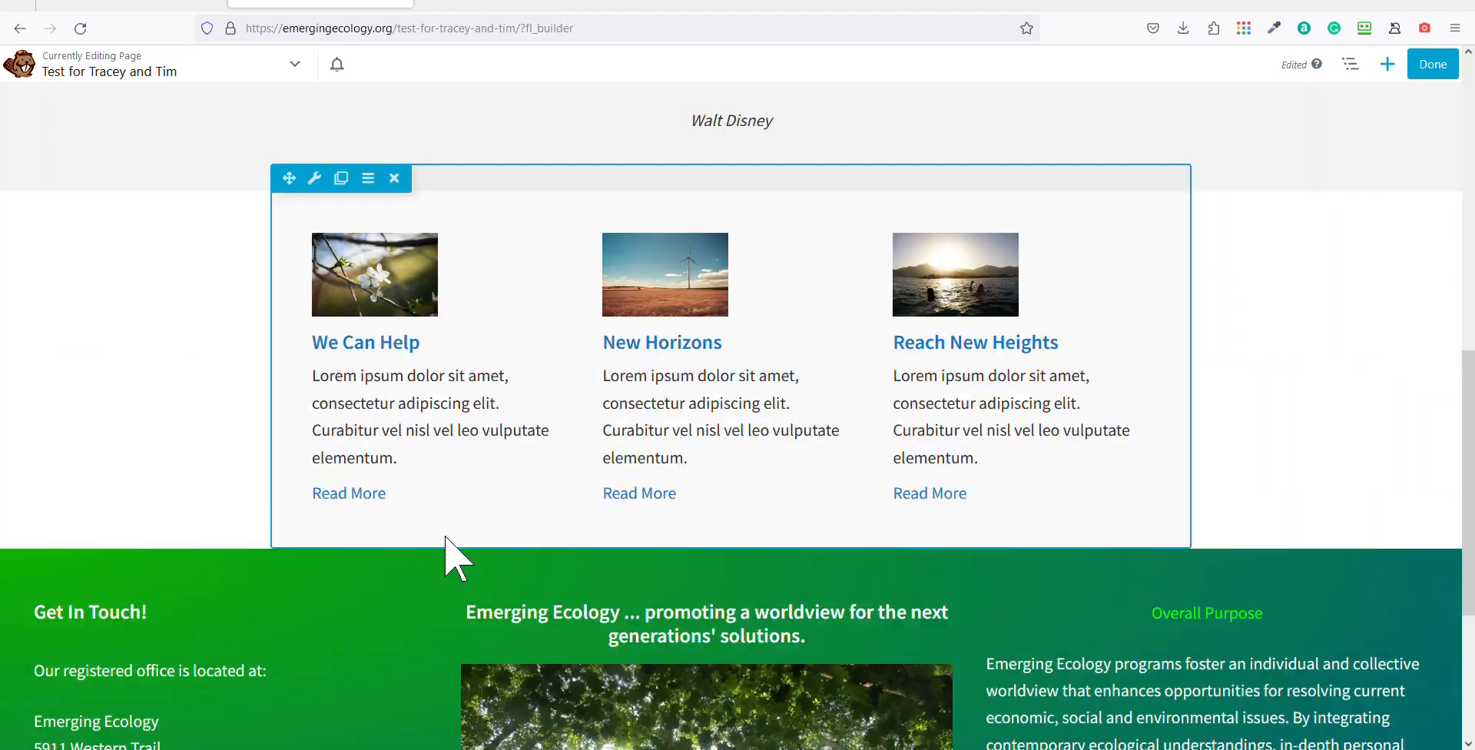
pyautogui.scroll(1, 396, 691)
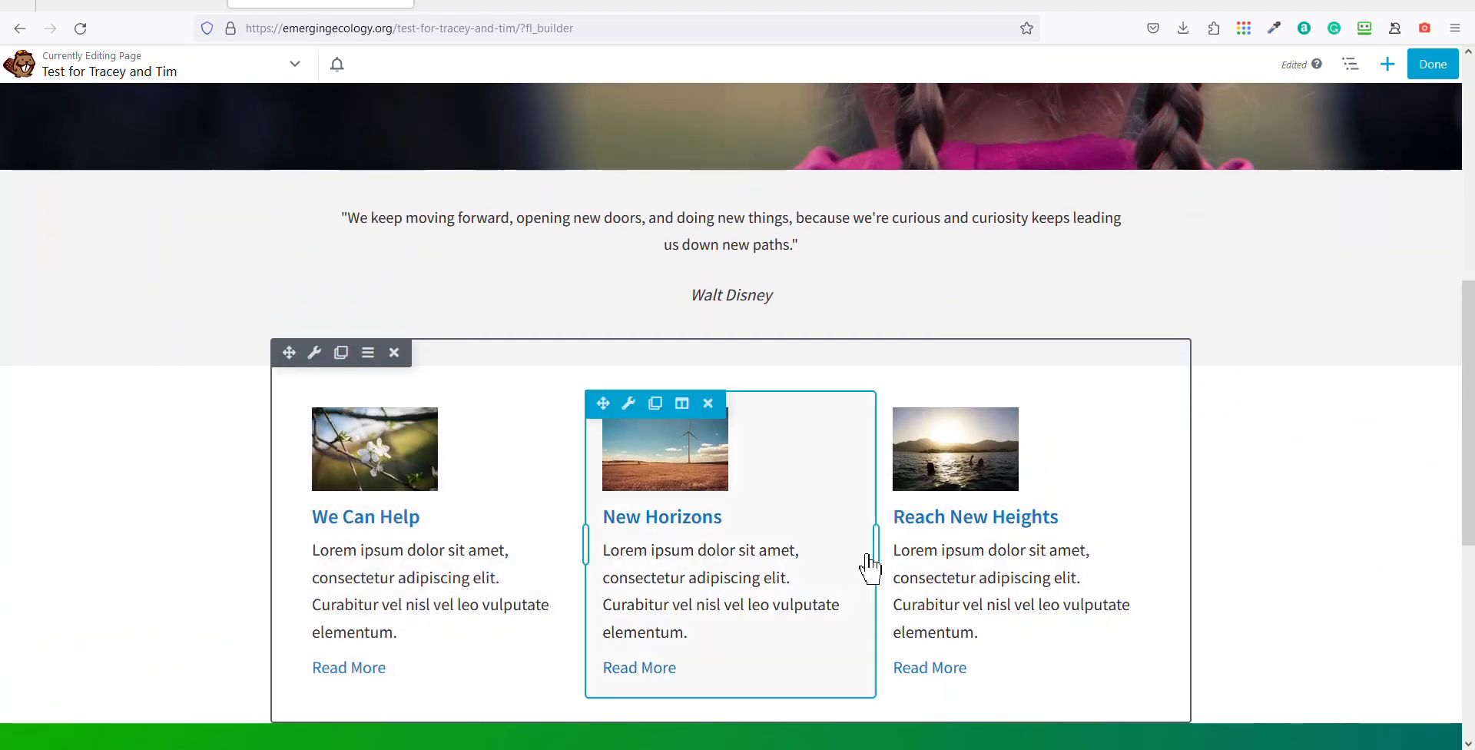
pyautogui.scroll(2, 675, 500)
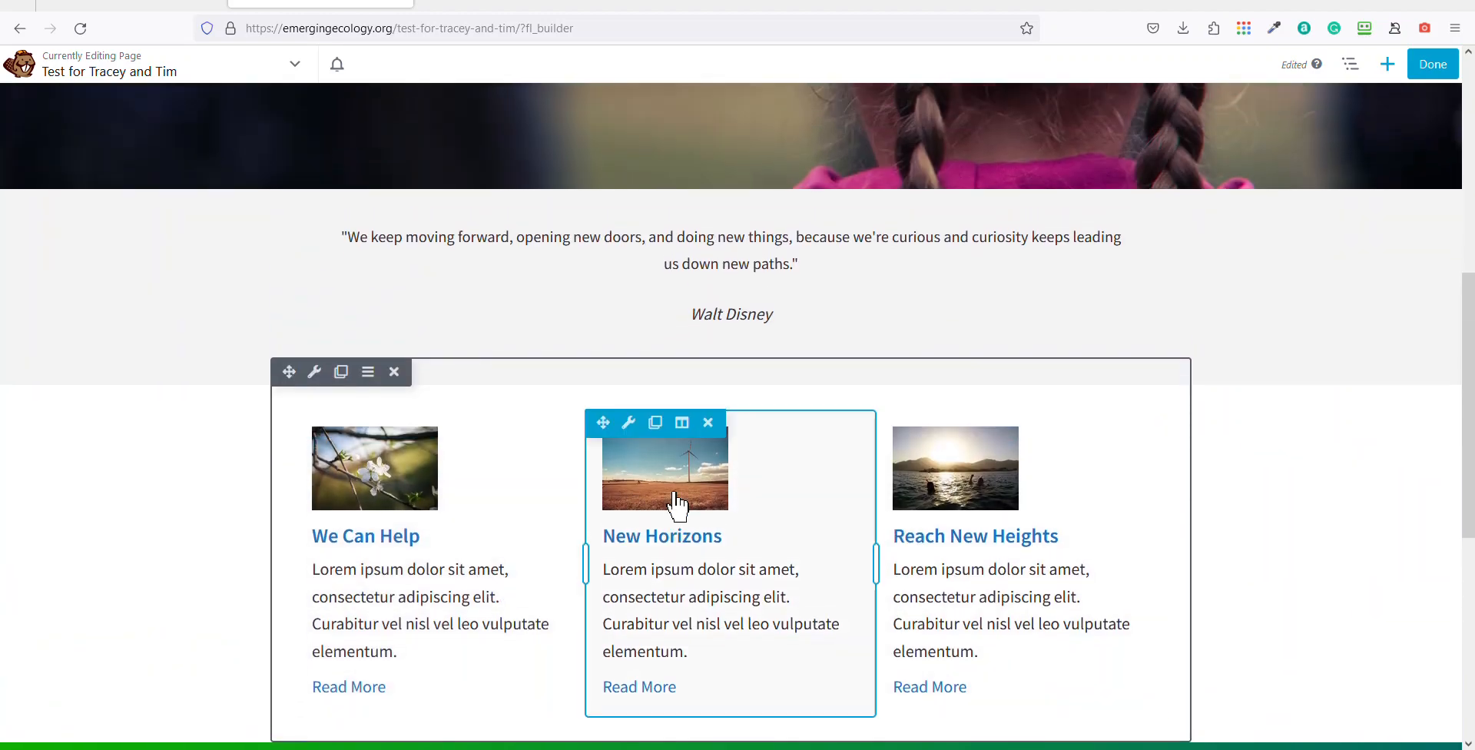
# Review the color and background photo settings of the "Live Life To The Fullest" hero row, and leave them without saving
pyautogui.scroll(3, 682, 311)
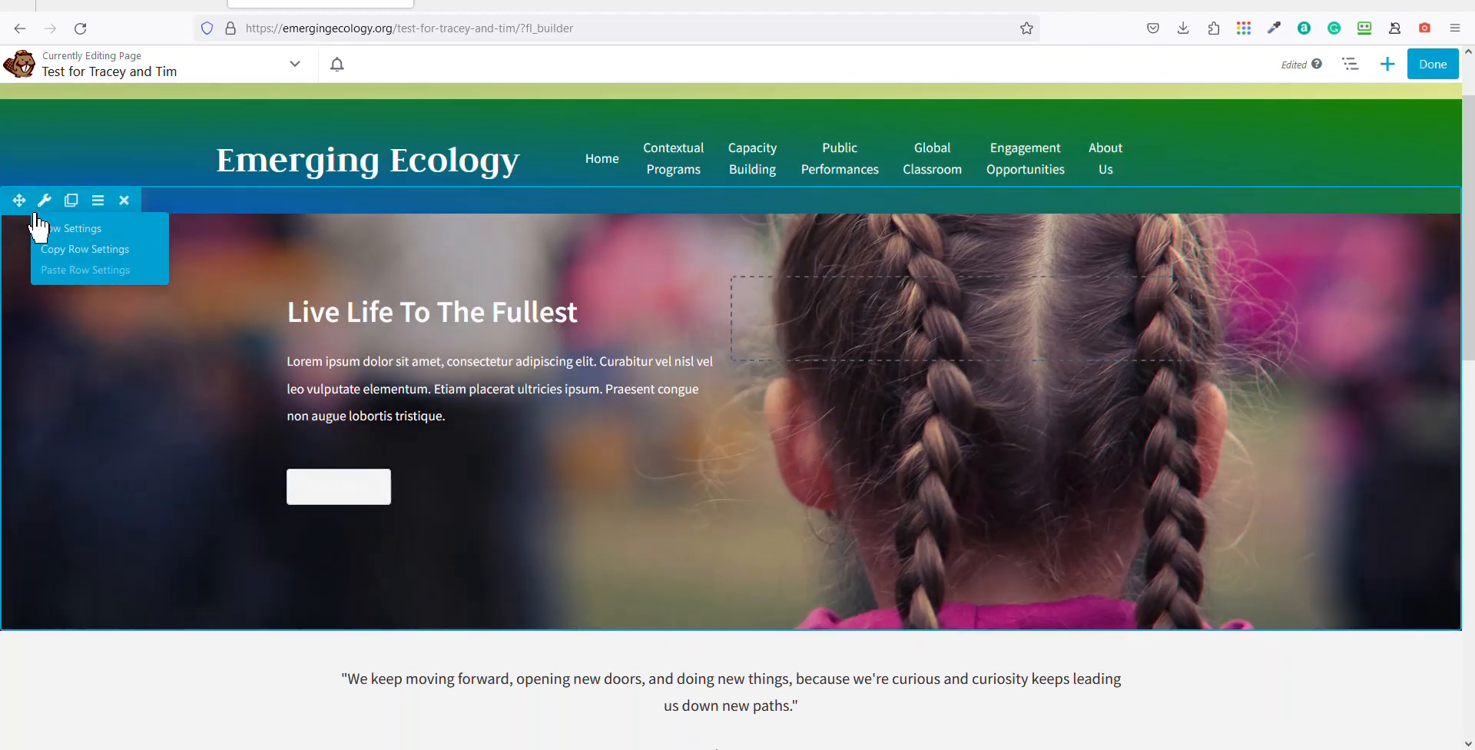
pyautogui.click(46, 206)
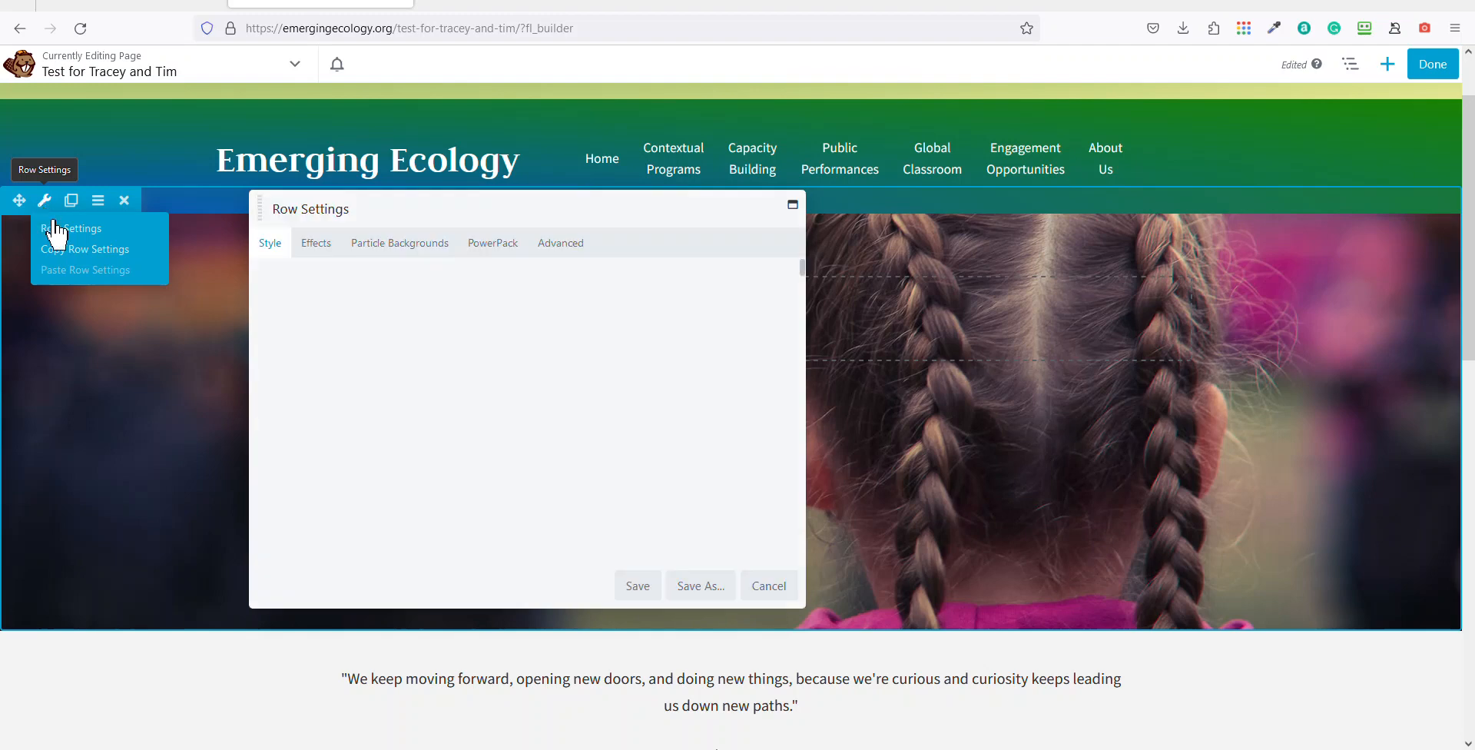
pyautogui.scroll(-6, 422, 457)
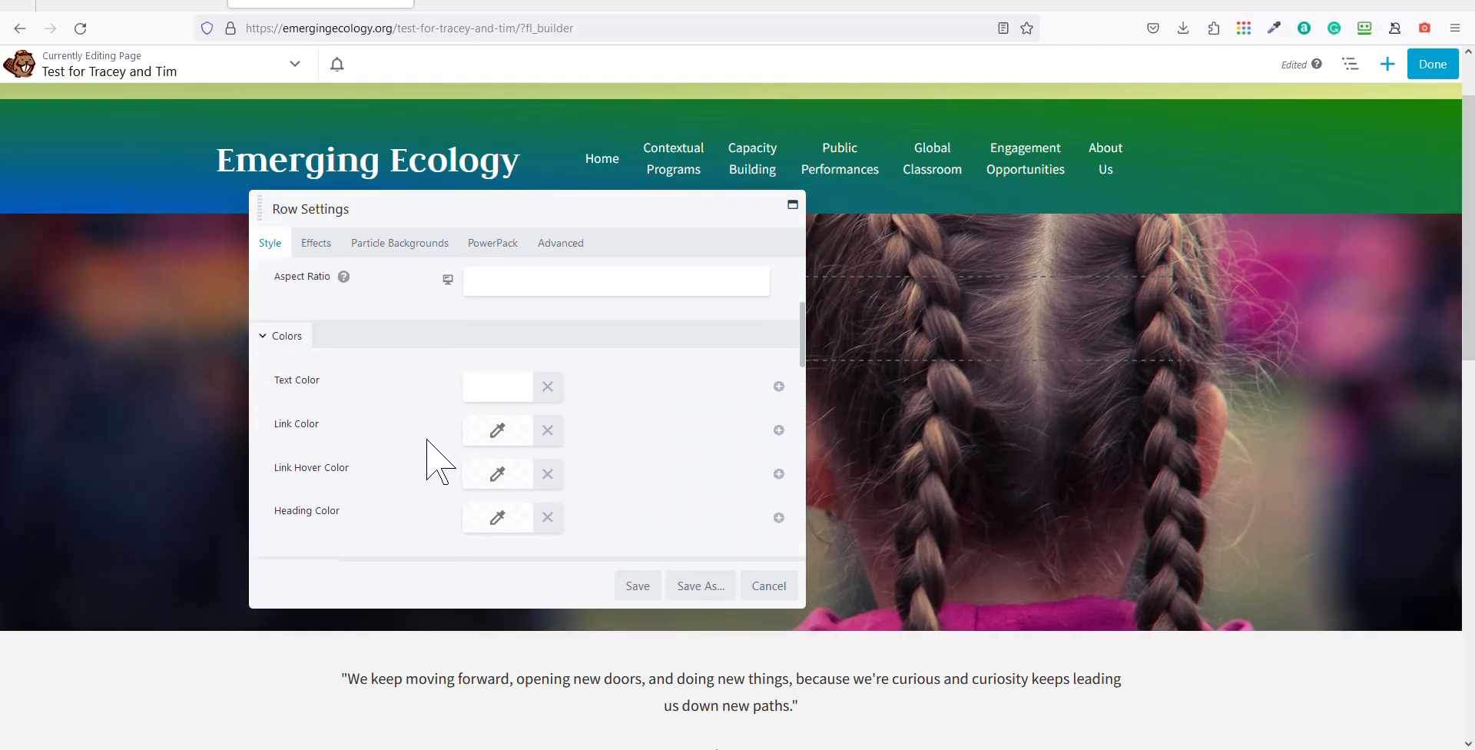
pyautogui.scroll(-2, 566, 480)
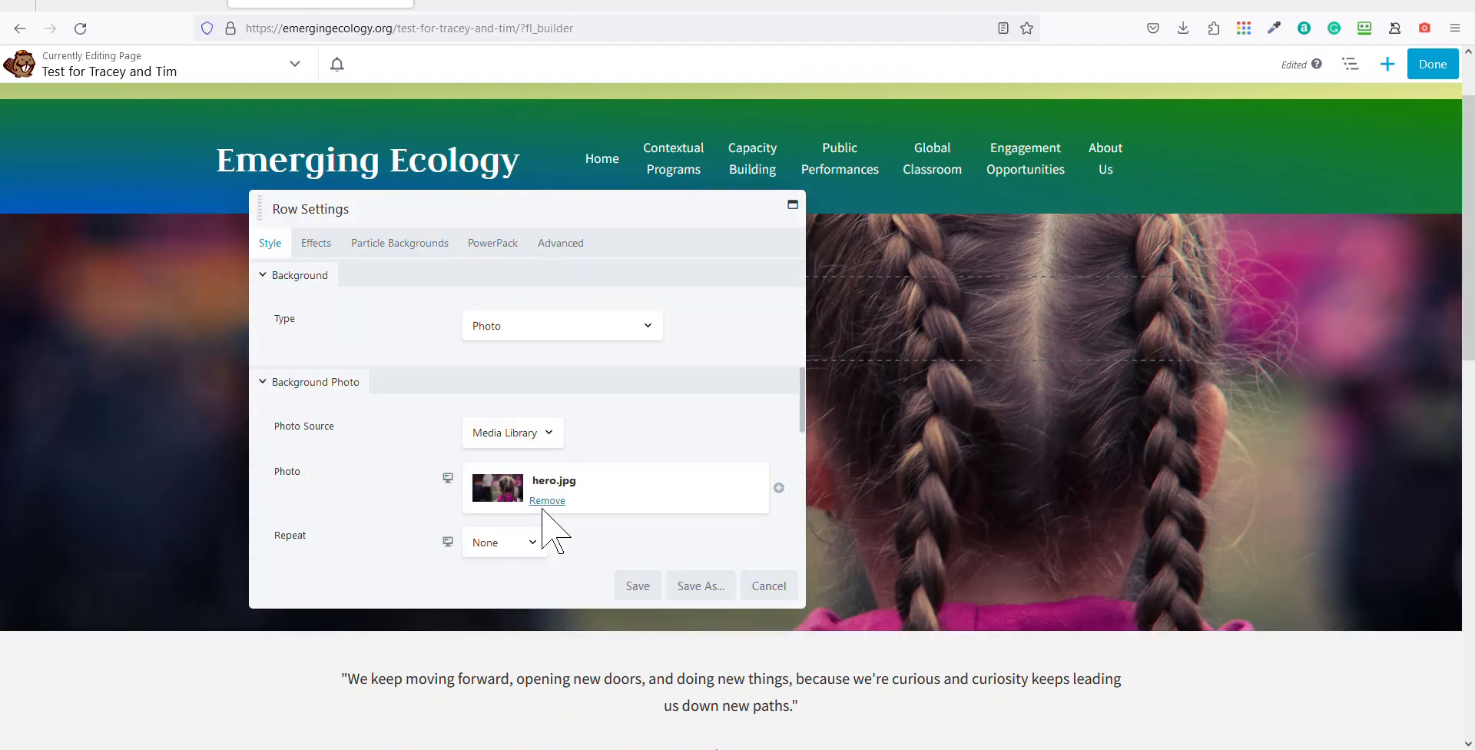
pyautogui.scroll(7, 407, 499)
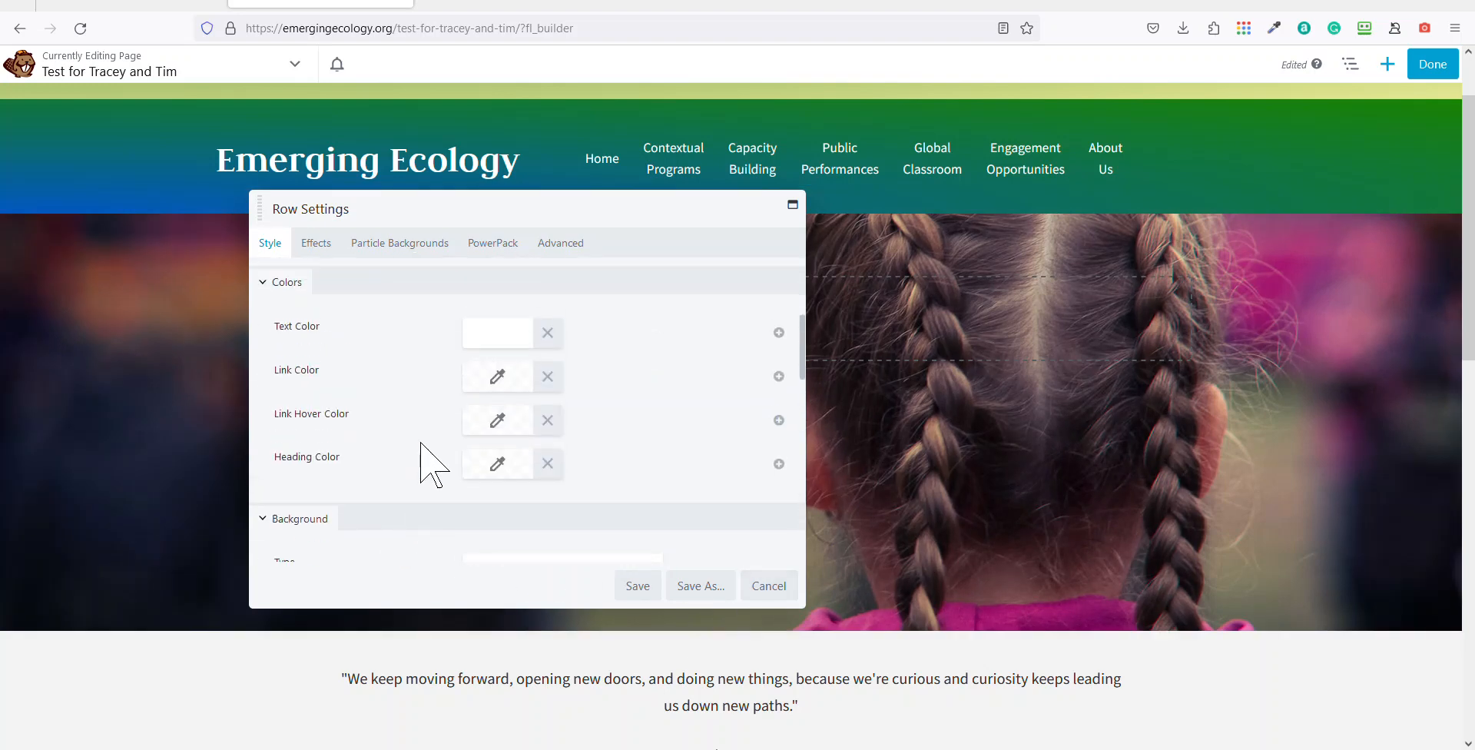
pyautogui.click(769, 586)
pyautogui.scroll(2, 1060, 461)
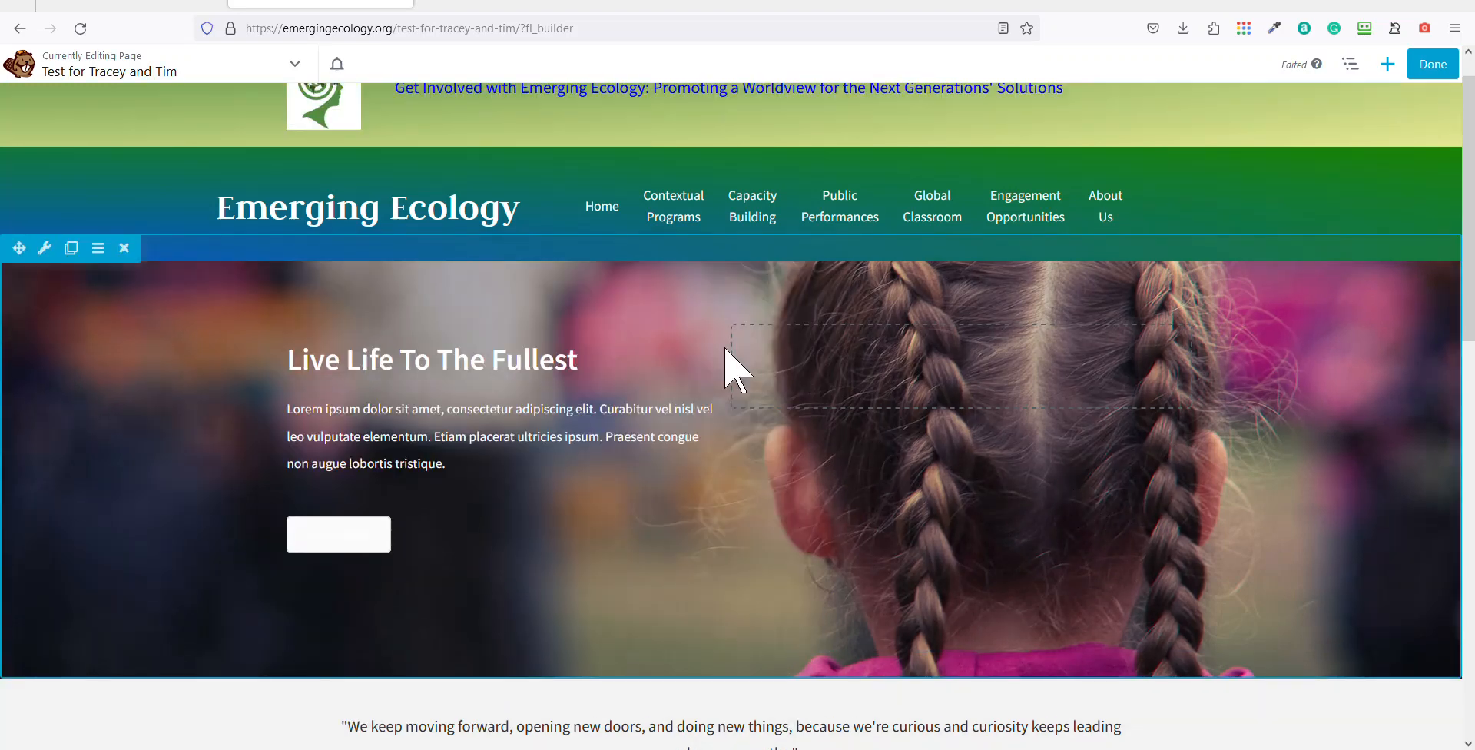
# Delete the hero row, the quotation row and the three-column row from the test page
pyautogui.click(126, 296)
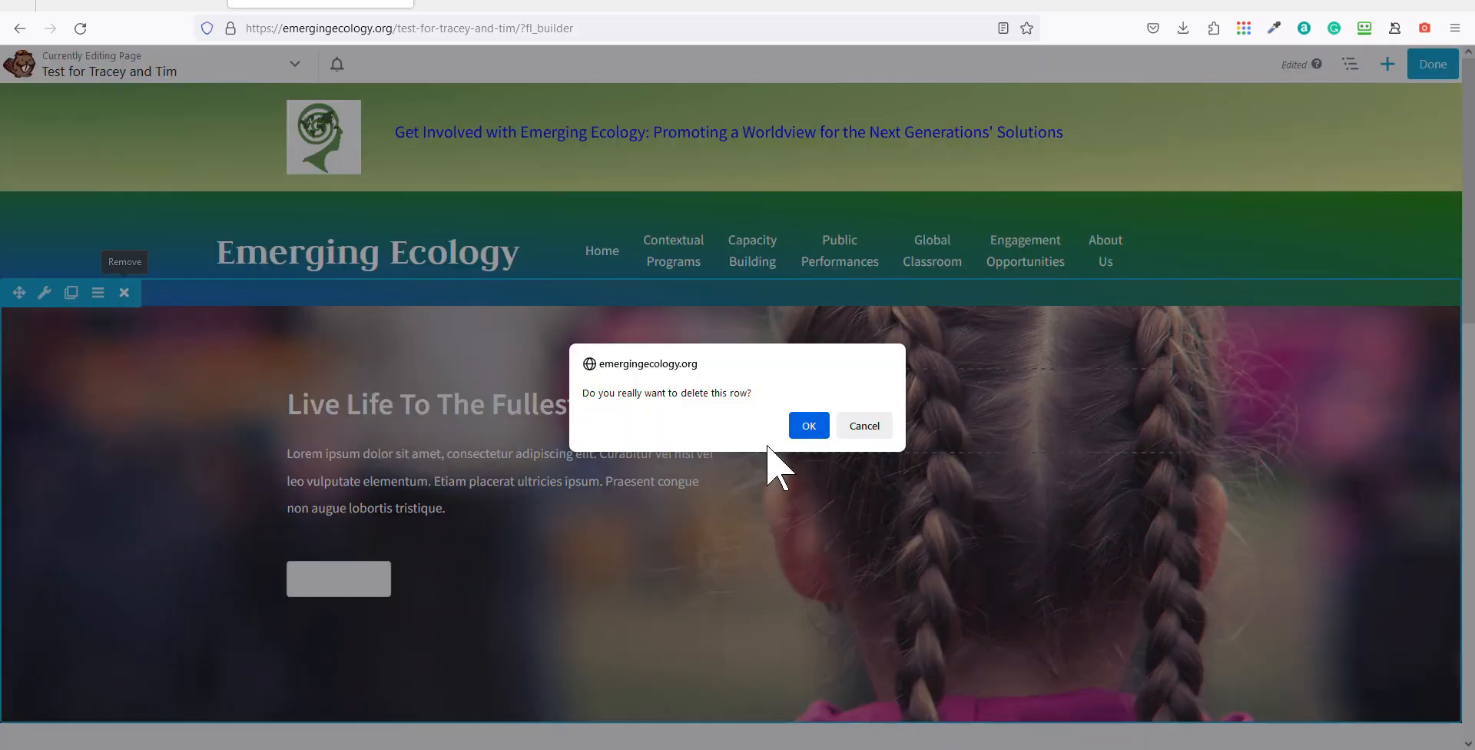
pyautogui.click(806, 425)
pyautogui.click(124, 292)
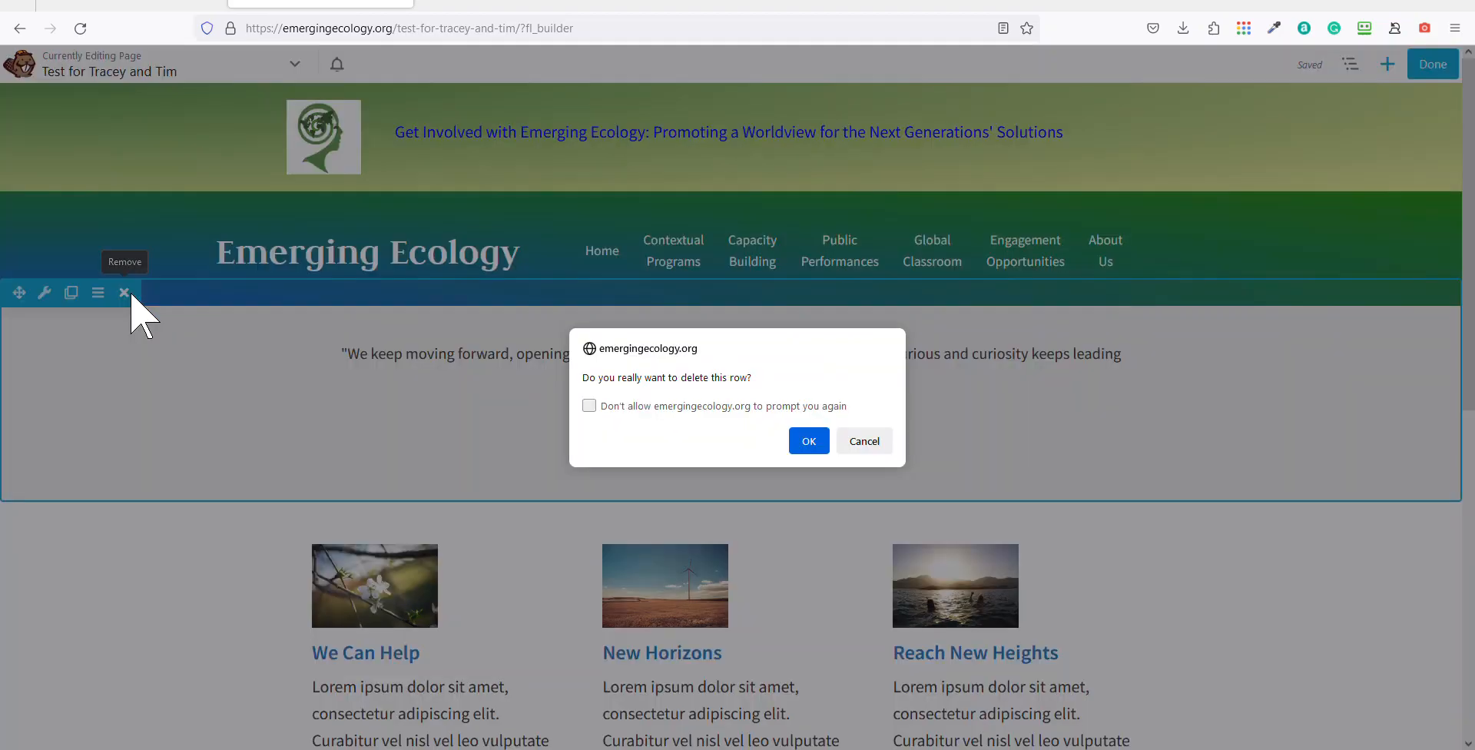
pyautogui.click(806, 441)
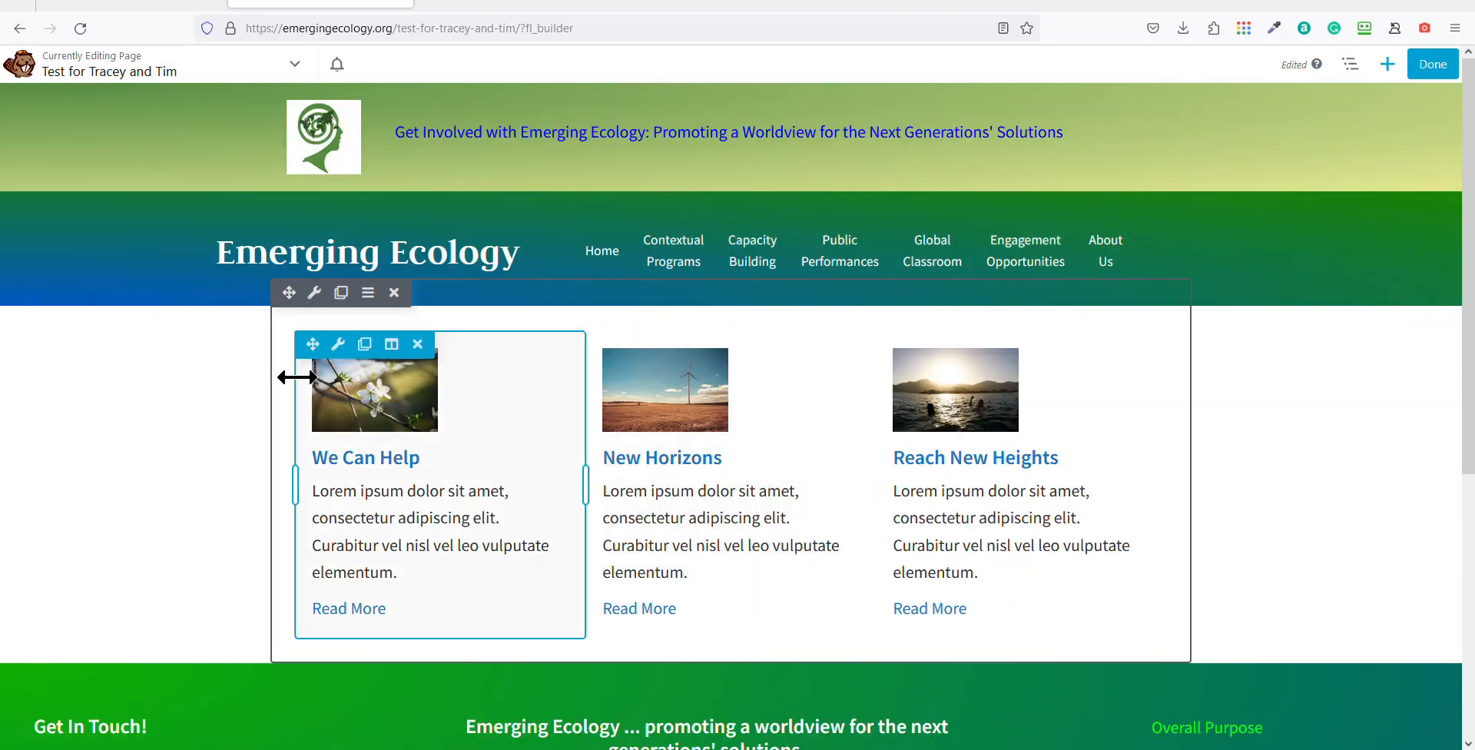
pyautogui.click(395, 294)
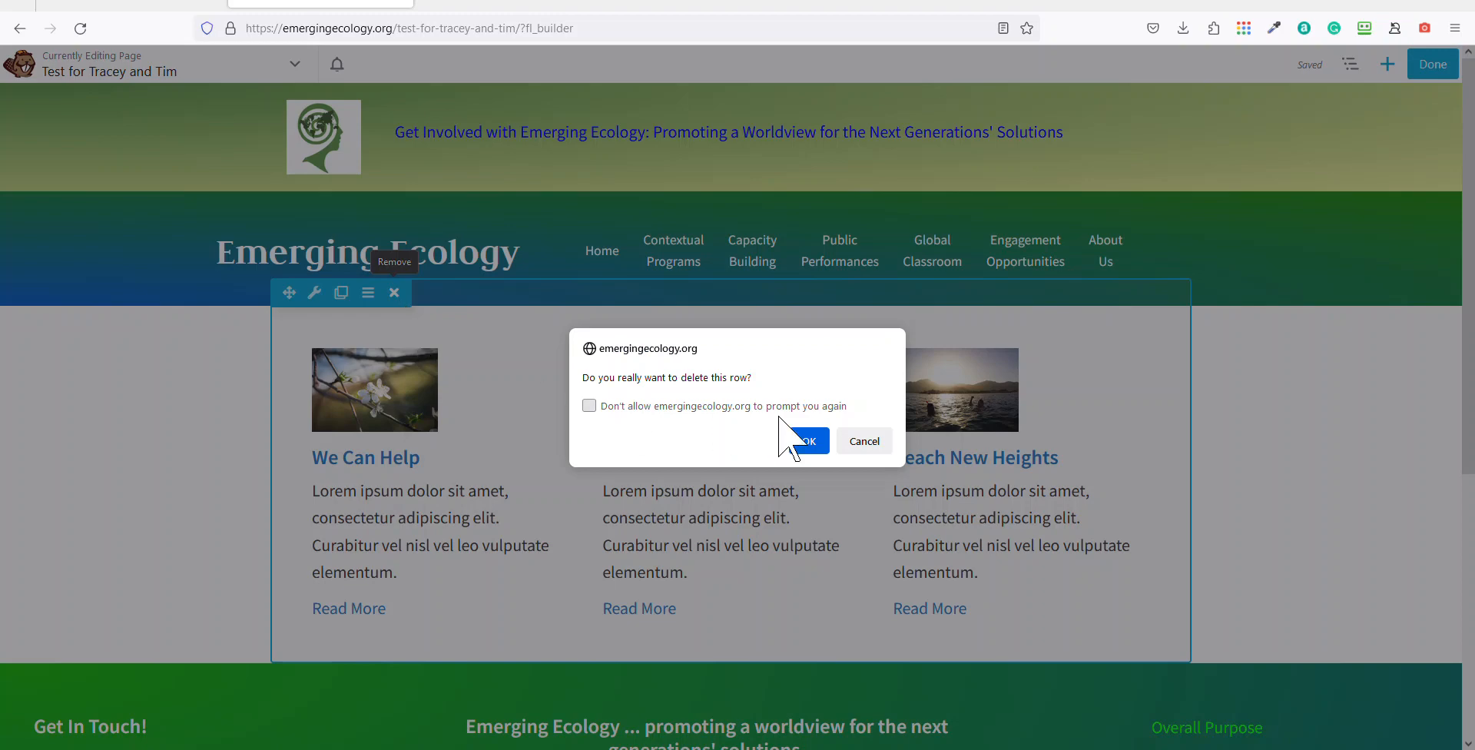
pyautogui.click(809, 440)
pyautogui.scroll(-3, 533, 510)
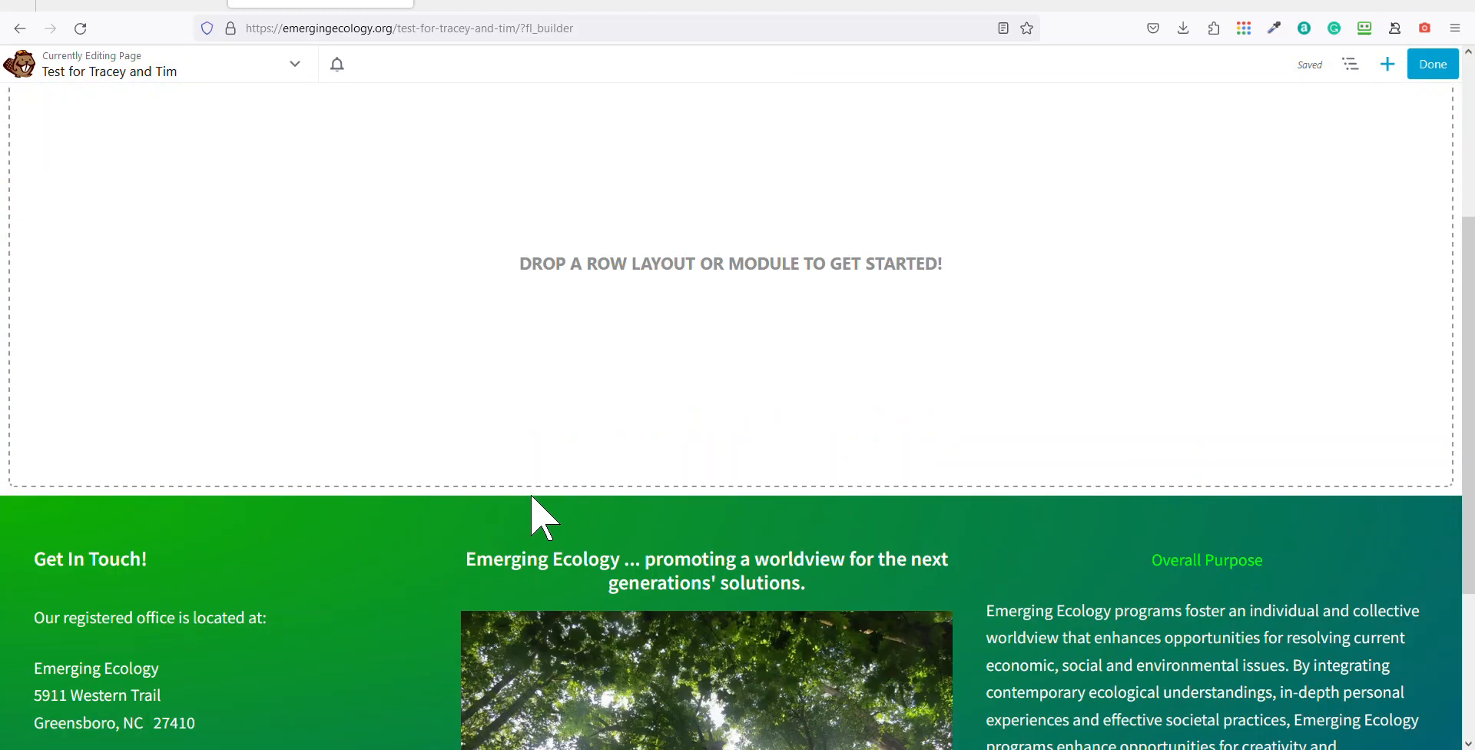
pyautogui.scroll(3, 671, 510)
# Reopen the page templates, look through the Landing Pages group, and switch to the Content Pages group
pyautogui.moveTo(1027, 254)
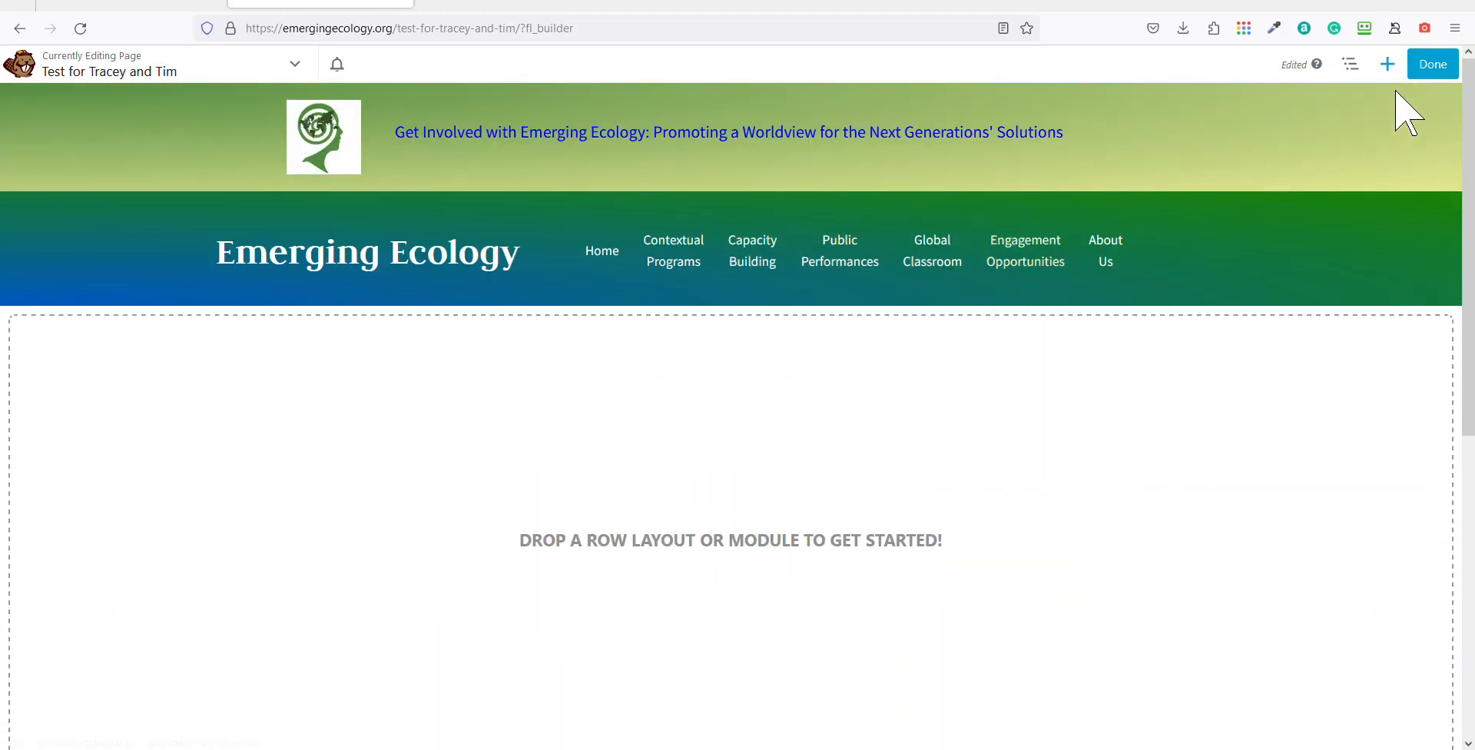
pyautogui.click(1387, 68)
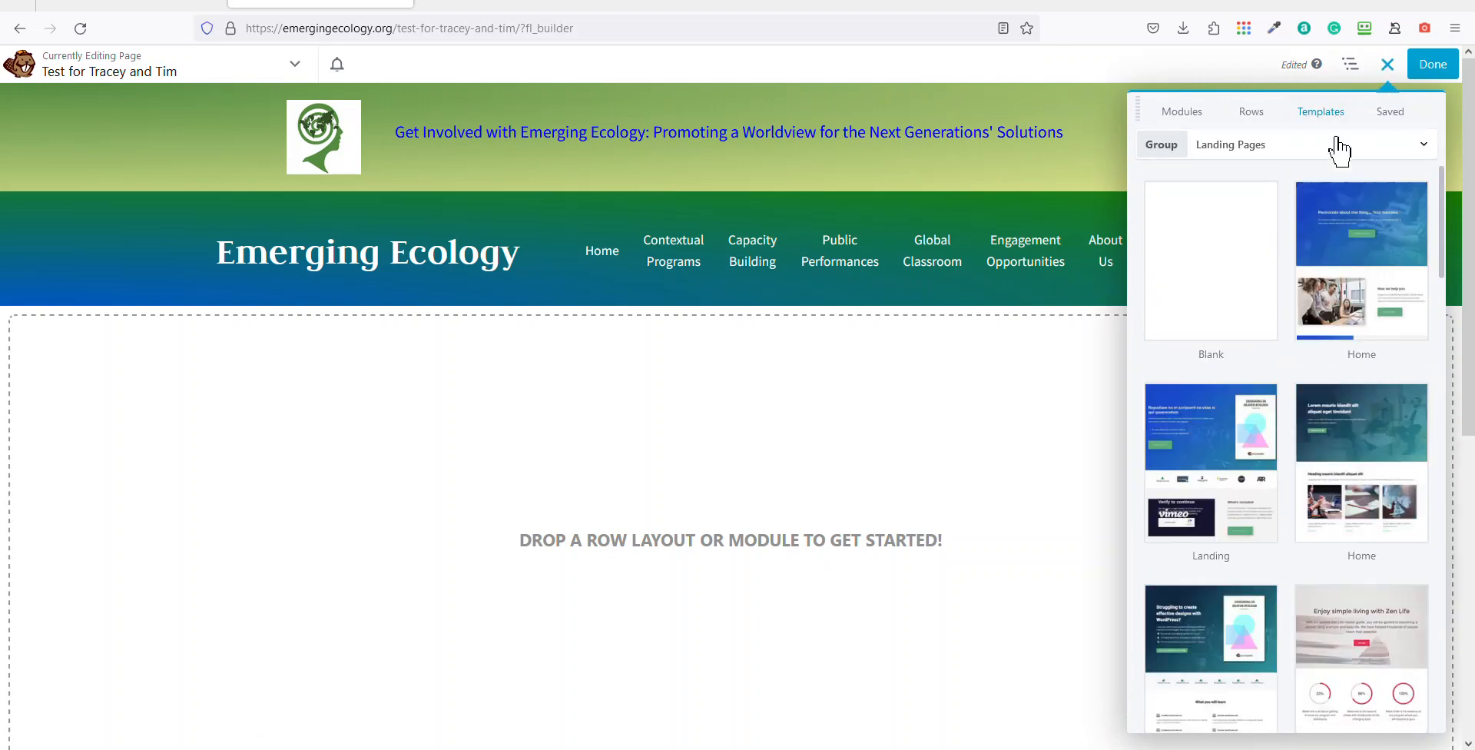
pyautogui.scroll(-10, 1290, 382)
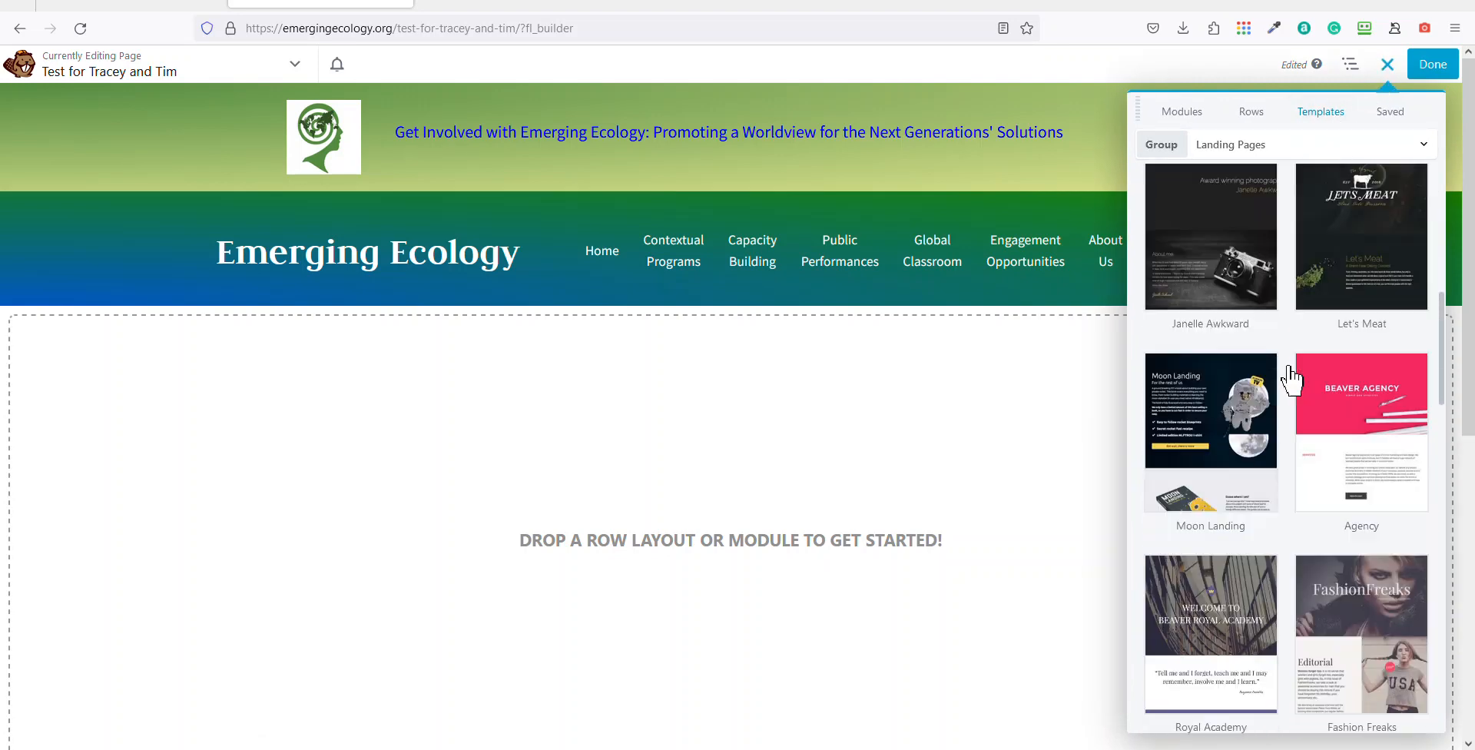
pyautogui.click(1293, 144)
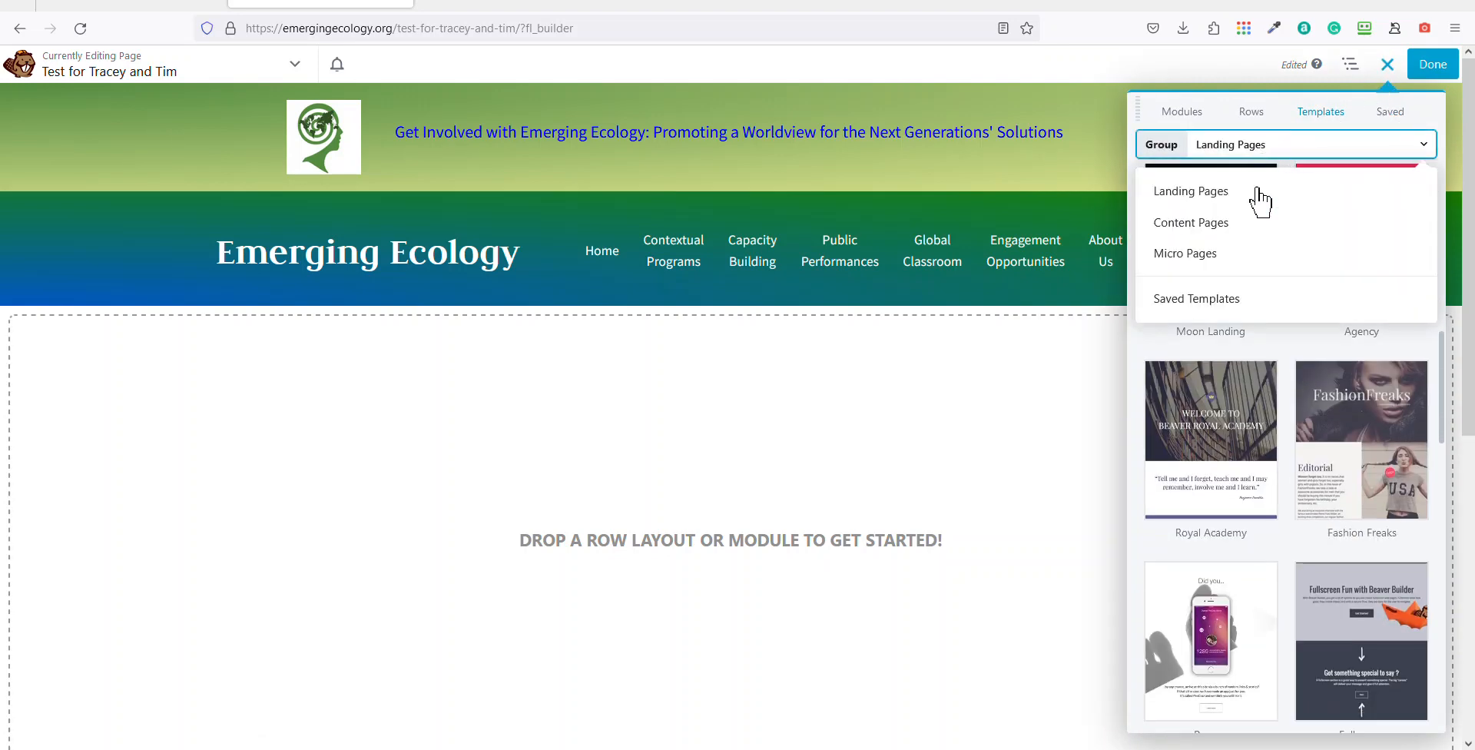
pyautogui.click(1244, 223)
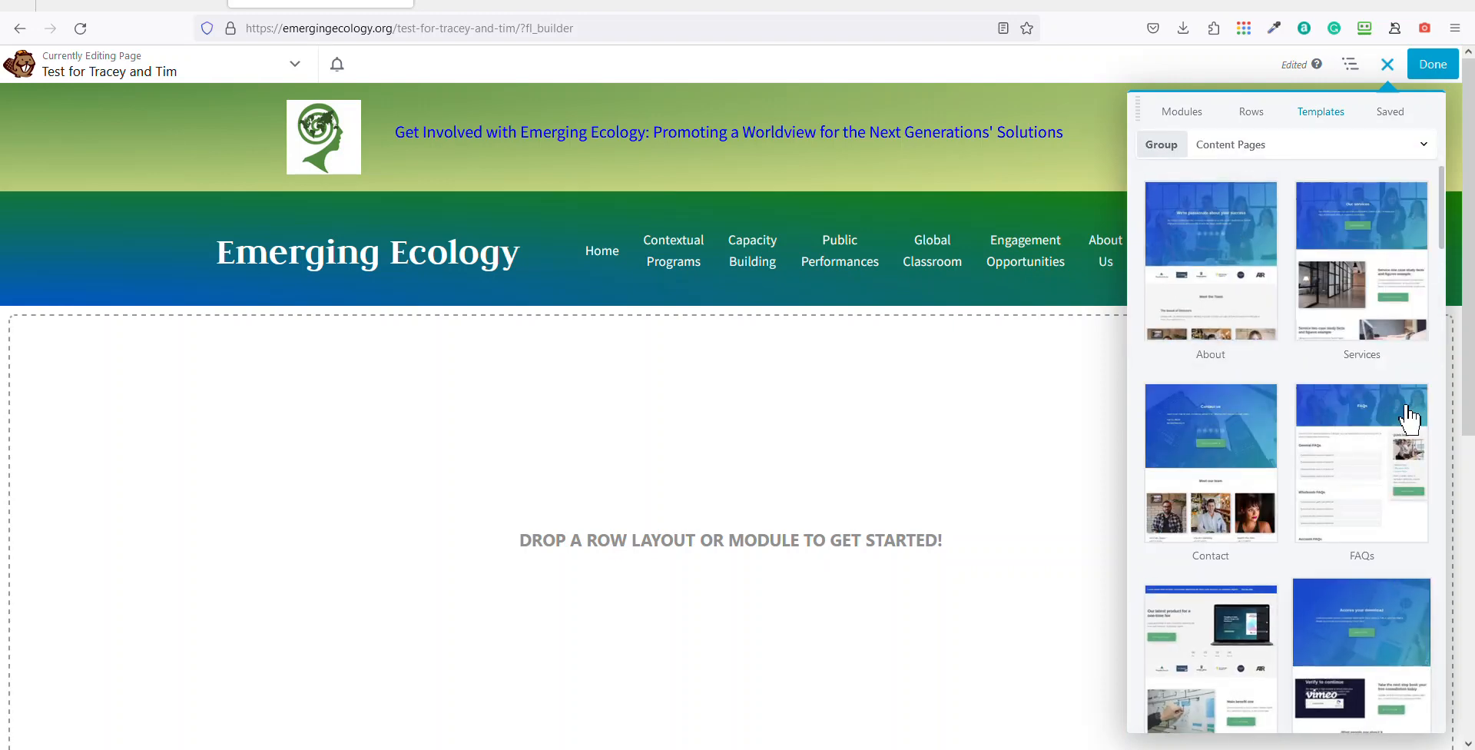
# Browse the Content Pages templates to examine the available layouts for pages such as About, Services and Contact
pyautogui.scroll(-5, 1352, 346)
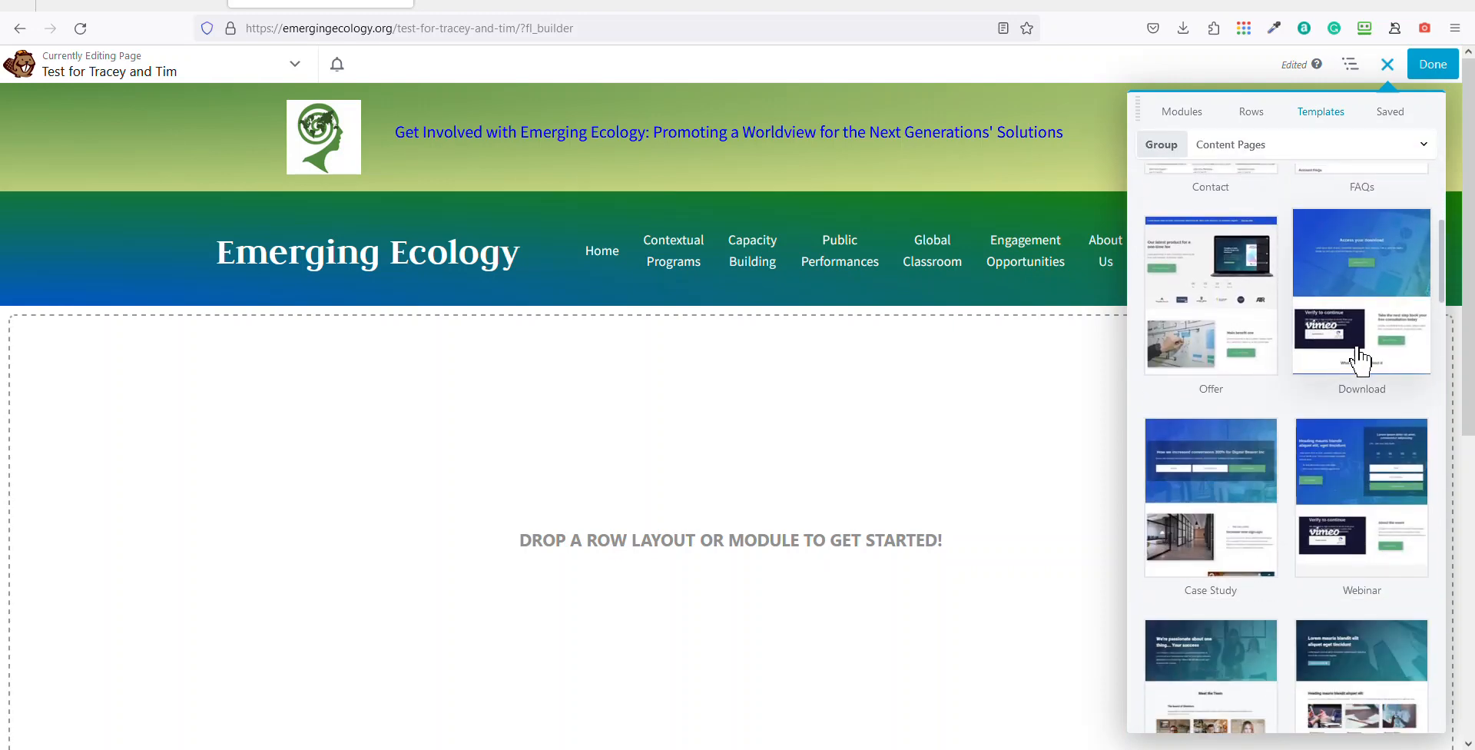
pyautogui.scroll(-2, 1379, 288)
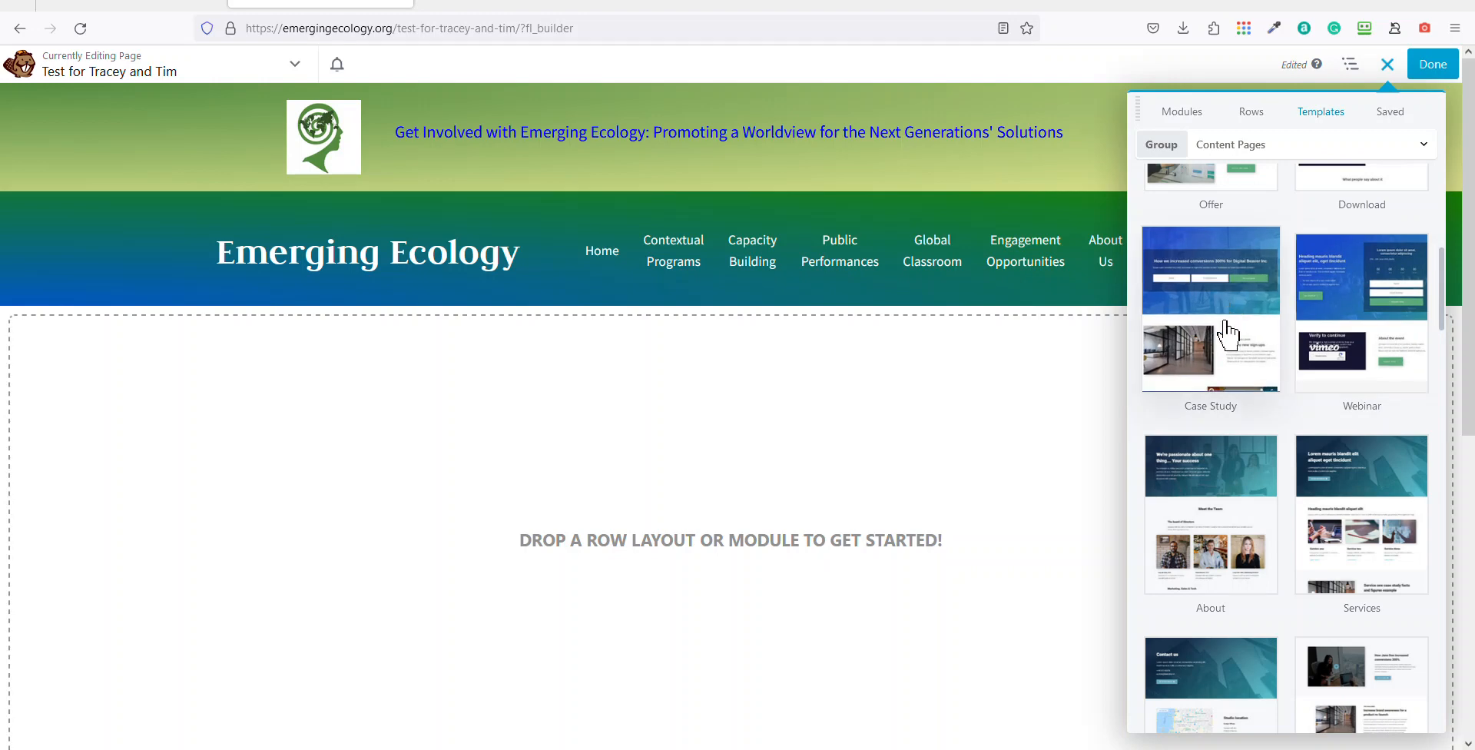
pyautogui.scroll(-2, 1226, 332)
pyautogui.scroll(-1, 1316, 388)
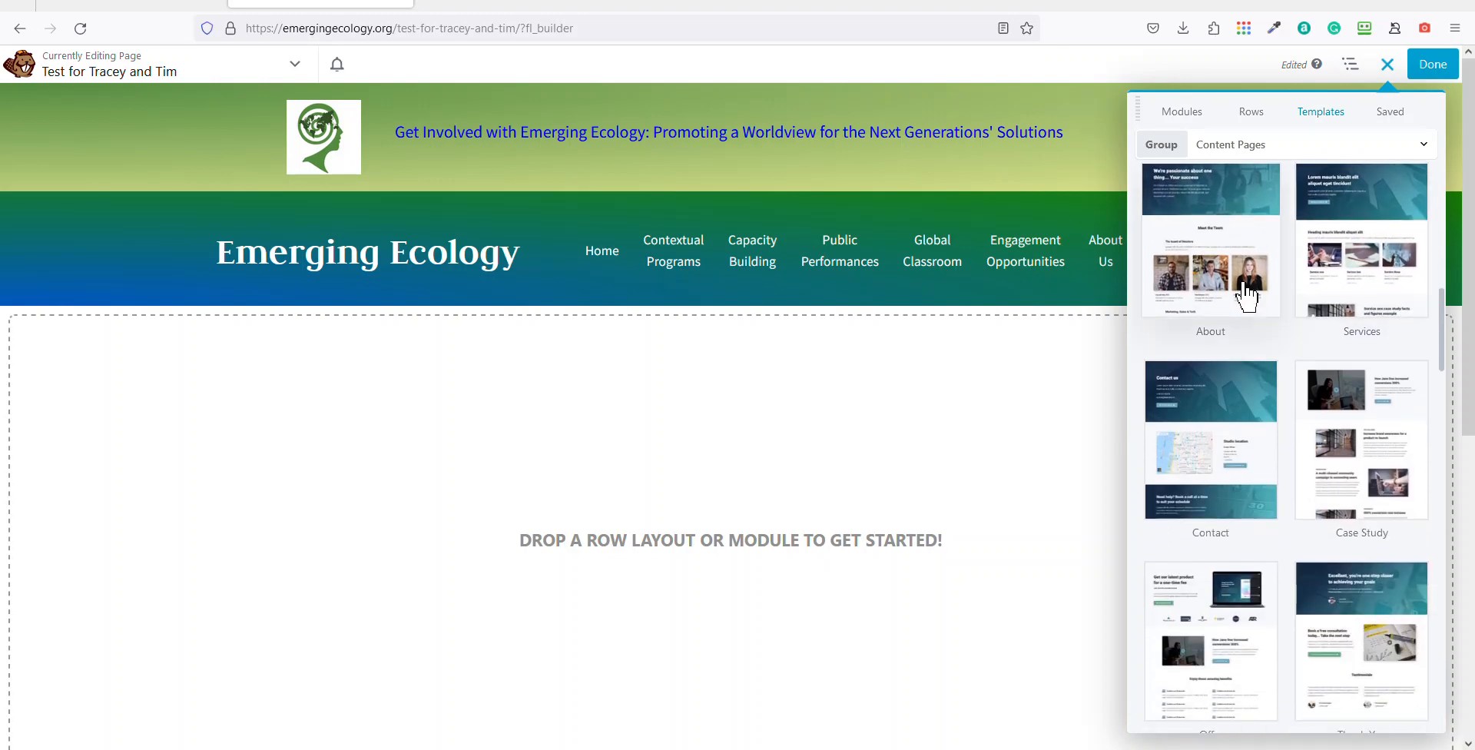
pyautogui.scroll(-4, 1321, 400)
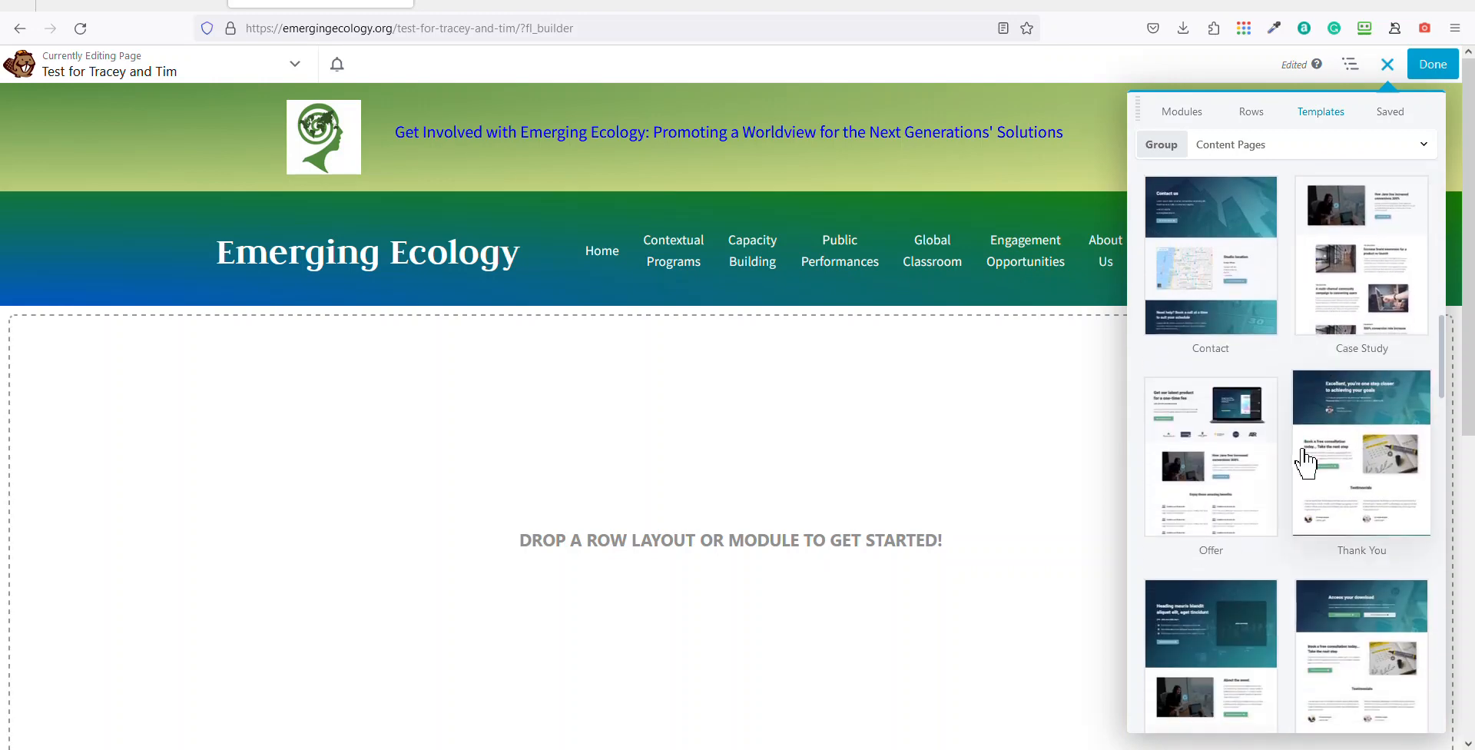
pyautogui.scroll(-2, 1309, 475)
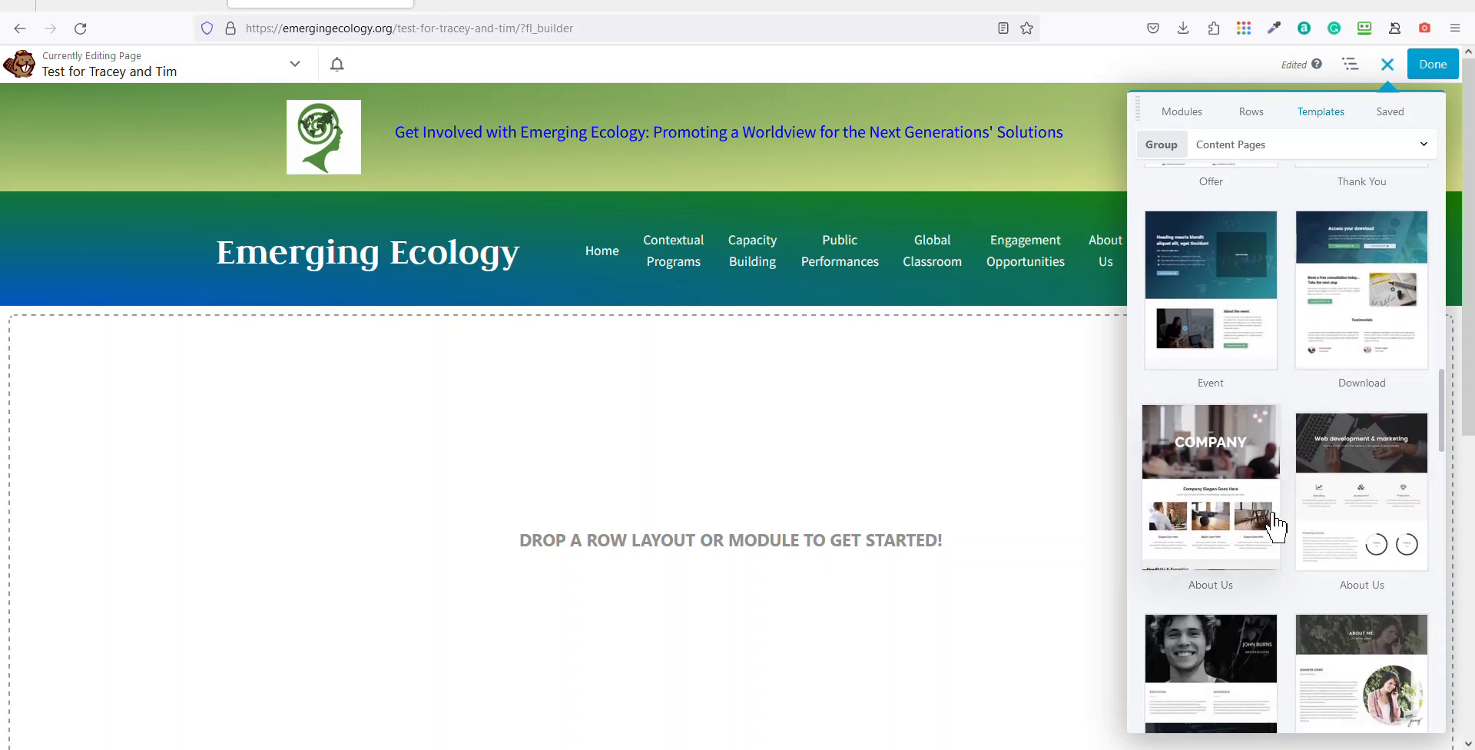
pyautogui.scroll(-2, 1242, 536)
pyautogui.scroll(-1, 1239, 516)
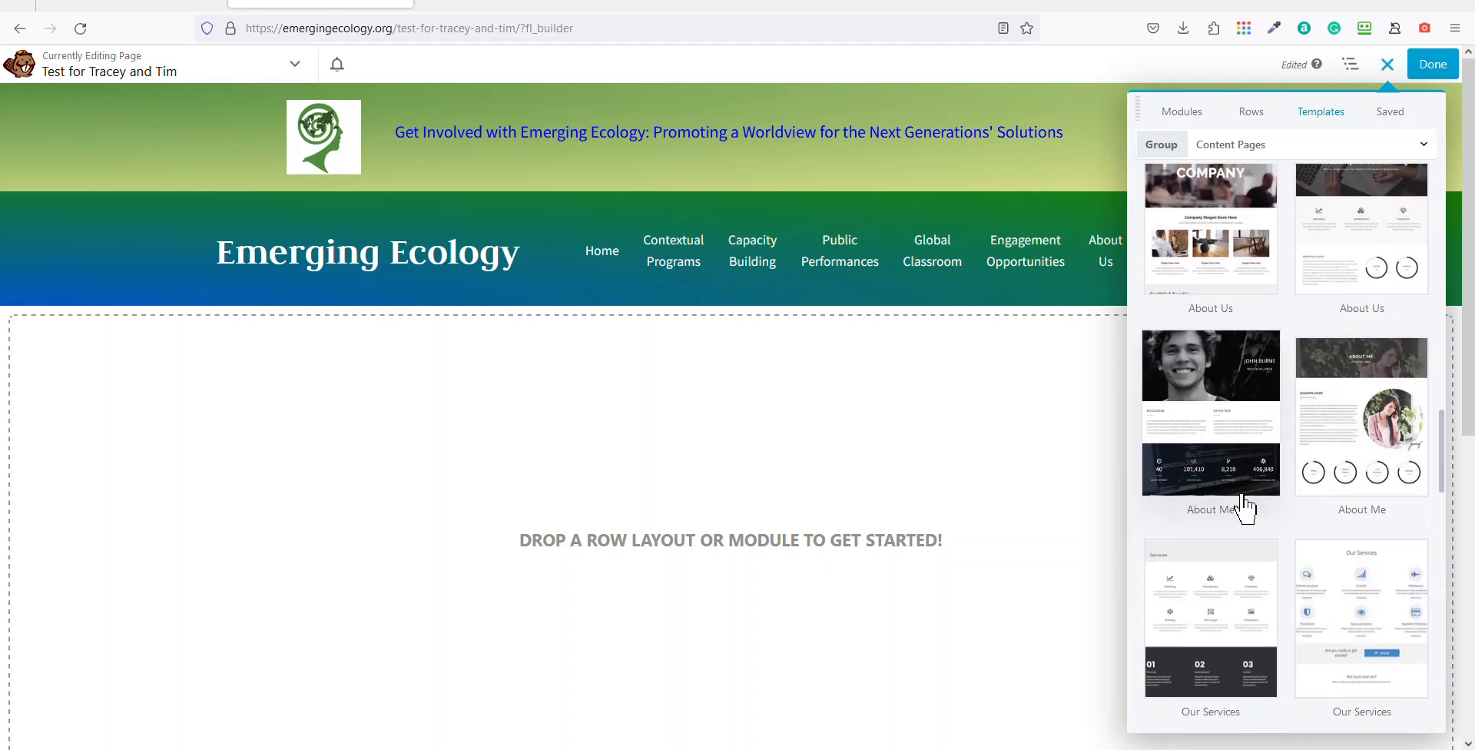
pyautogui.scroll(-8, 1275, 469)
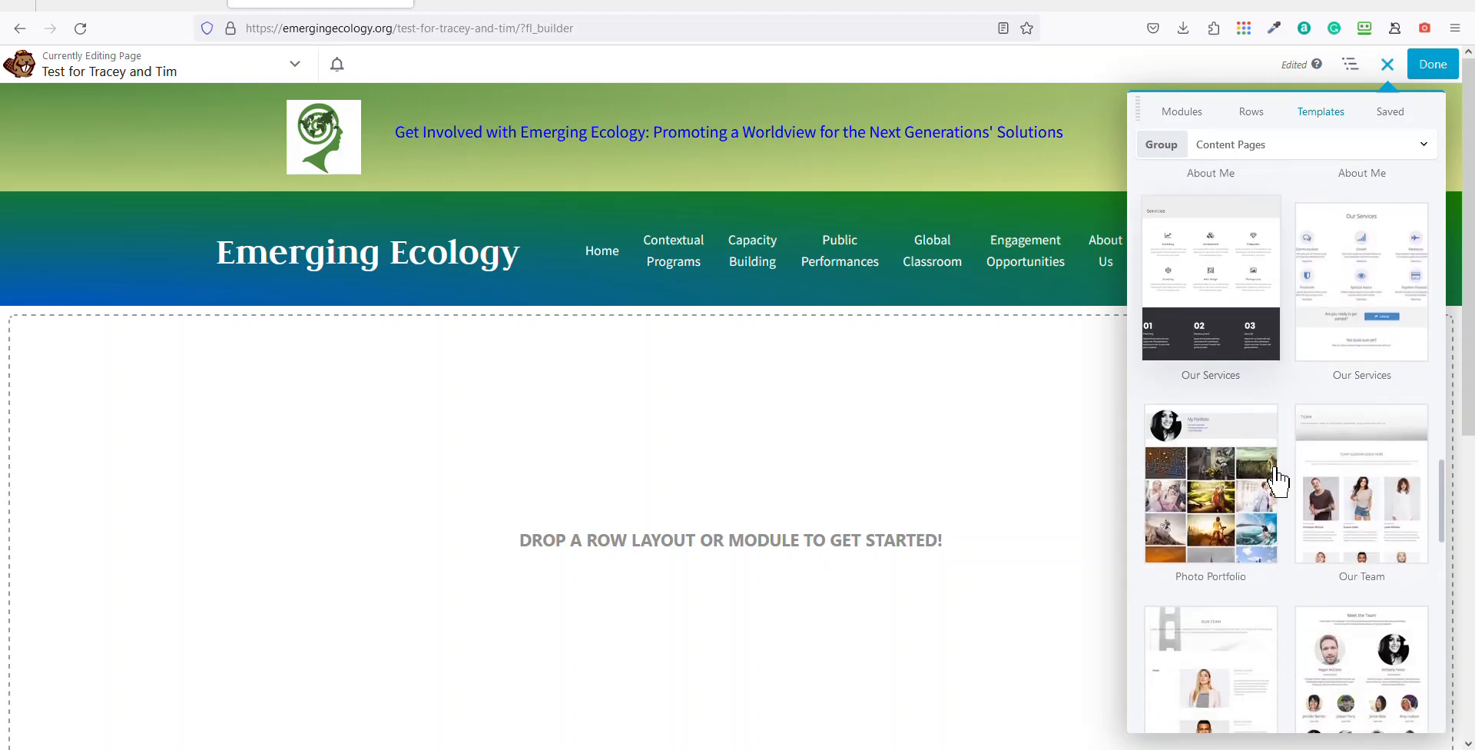
# Look through the remaining Content Pages templates, then switch to the Micro Pages group and examine its layouts
pyautogui.scroll(-4, 1279, 480)
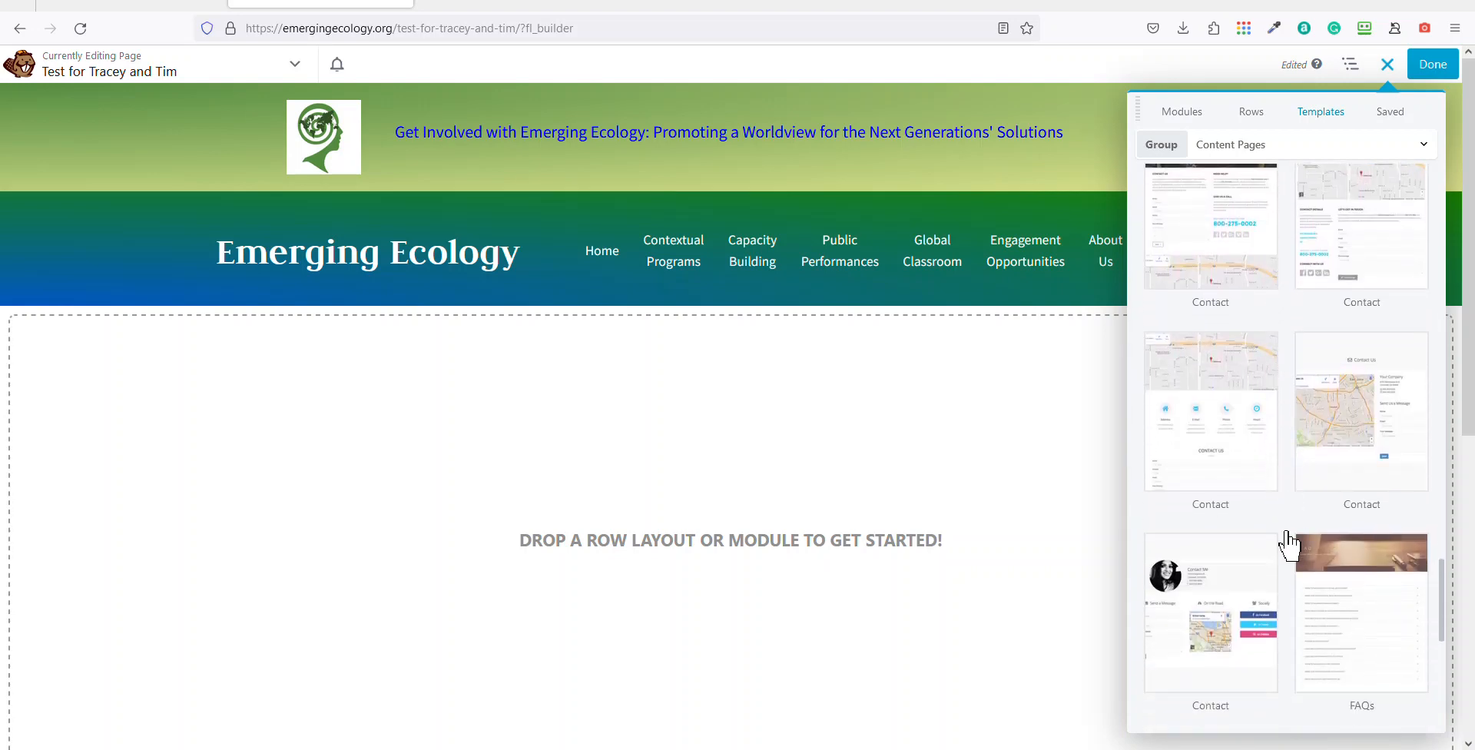
pyautogui.scroll(-2, 1229, 561)
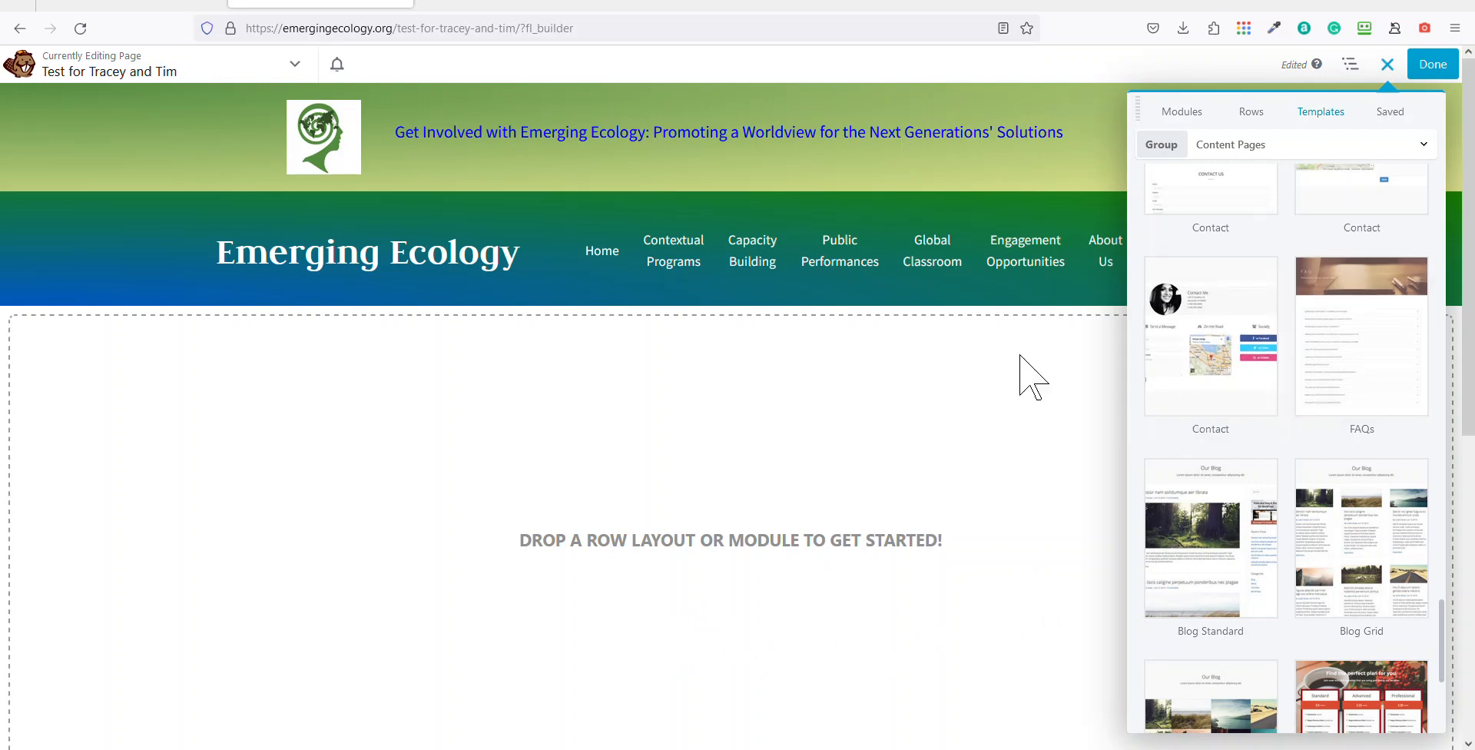
pyautogui.scroll(8, 1303, 451)
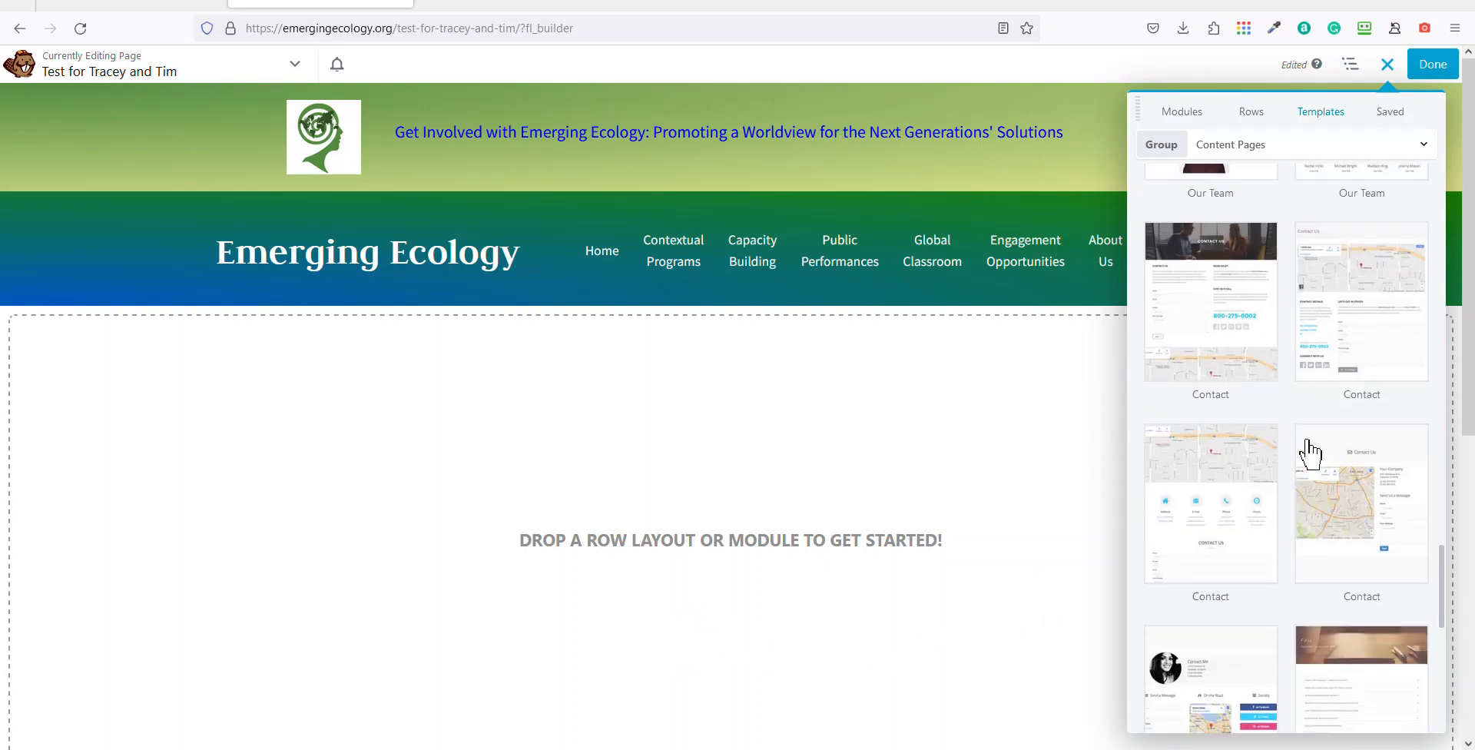
pyautogui.click(1354, 150)
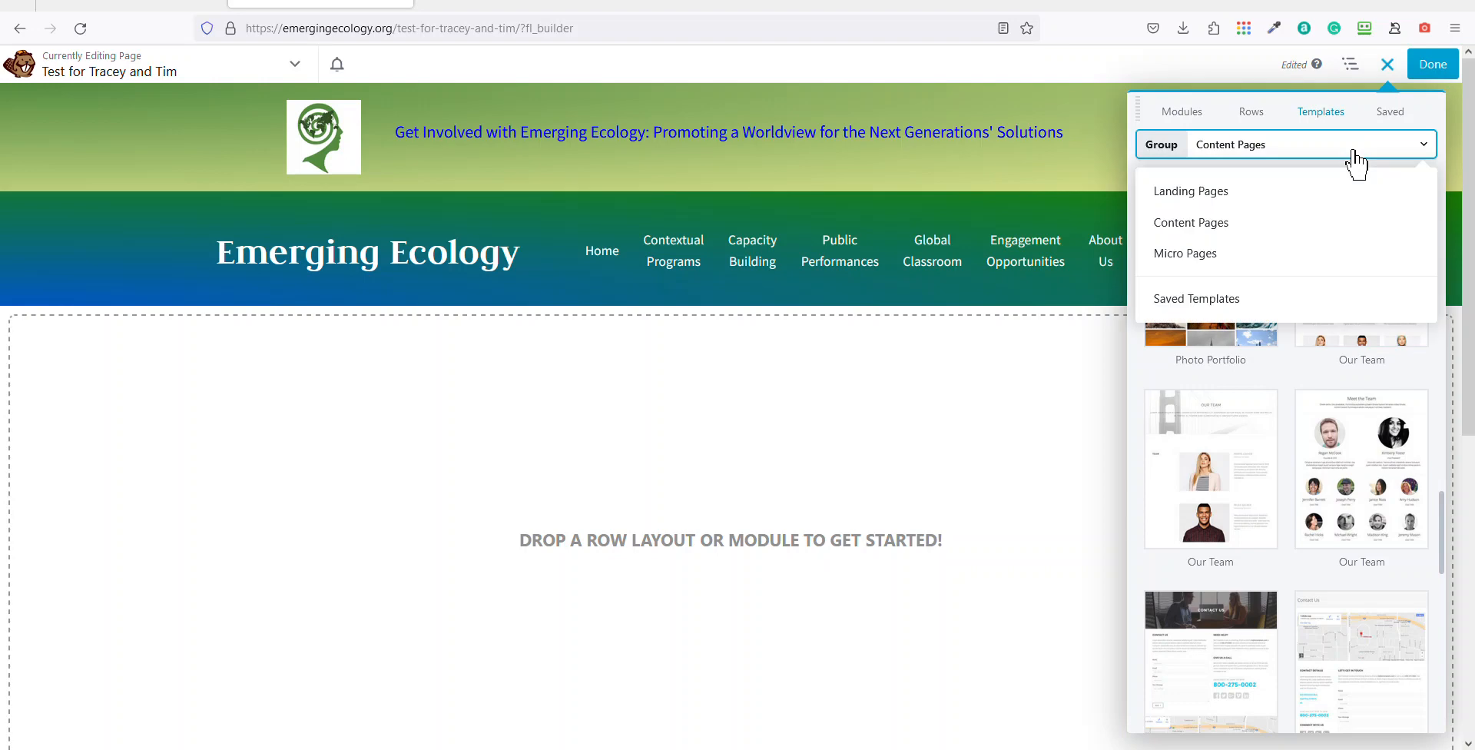
pyautogui.click(1258, 252)
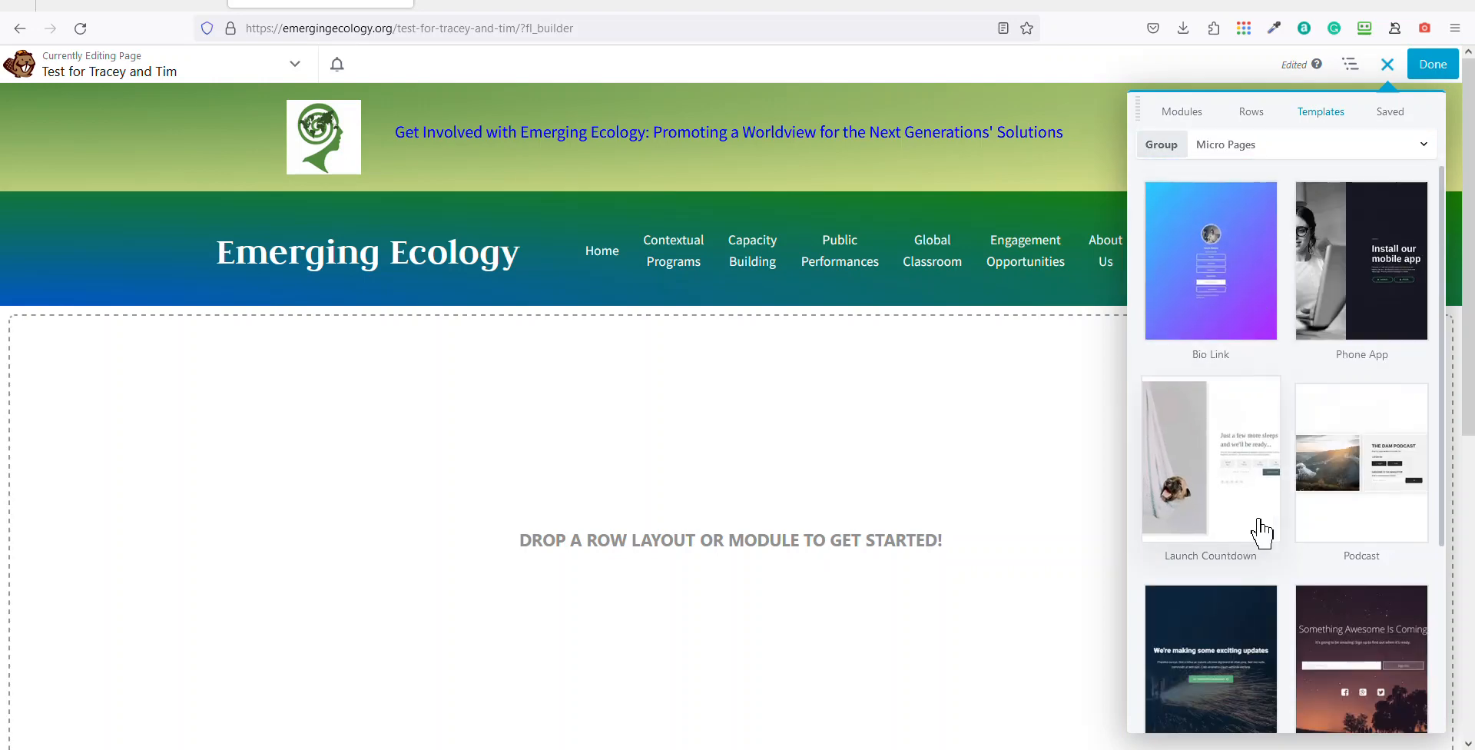
pyautogui.scroll(-3, 1260, 527)
pyautogui.scroll(4, 1267, 527)
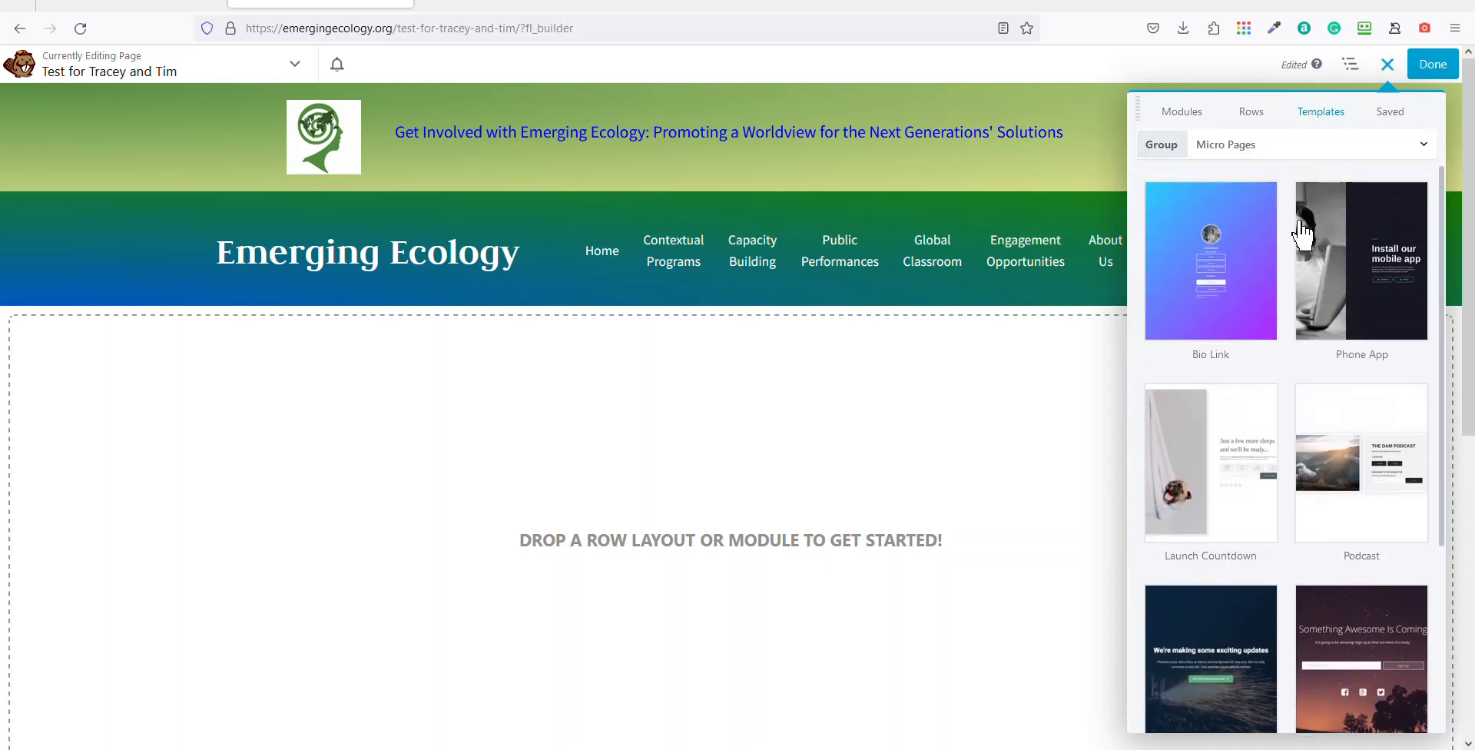
# Return to the Landing Pages group of templates and browse its designs
pyautogui.click(1343, 156)
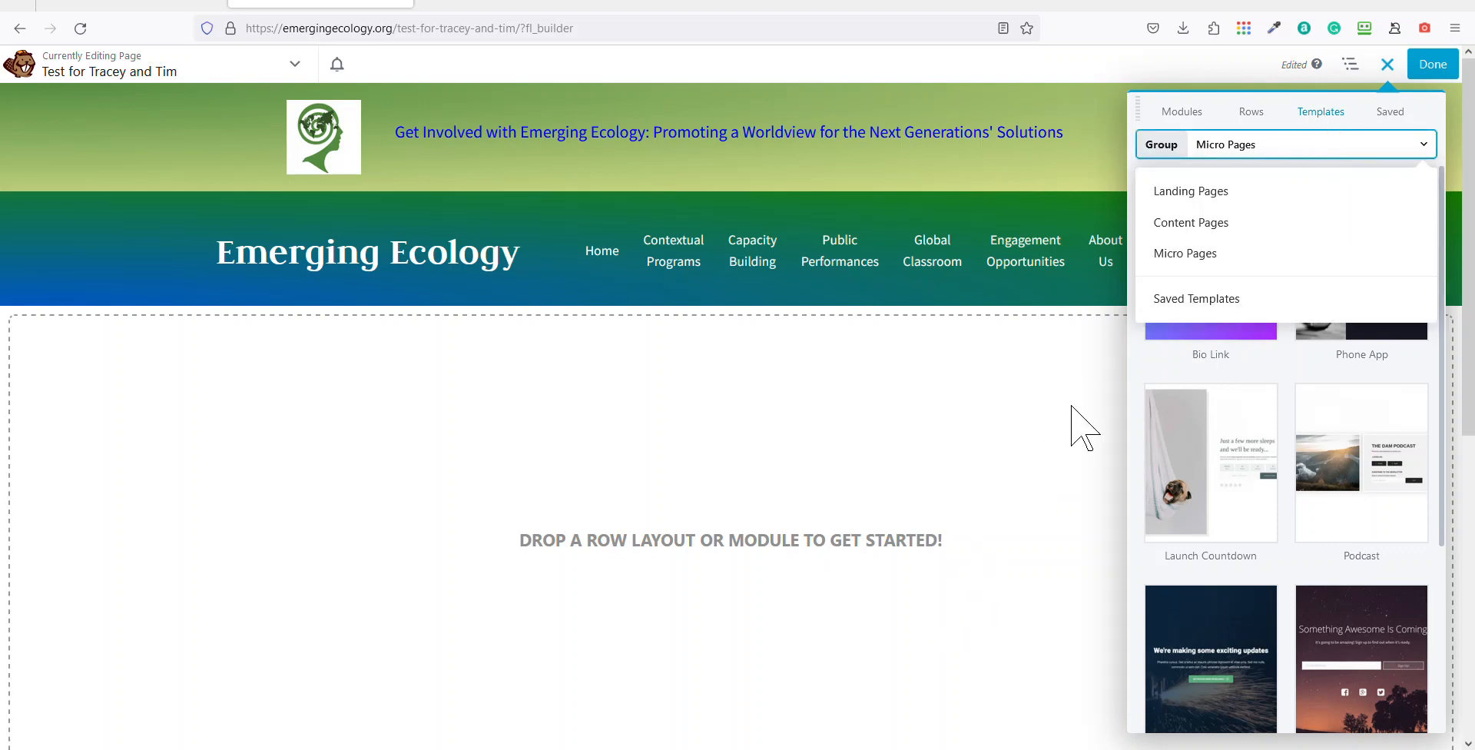
pyautogui.click(1330, 115)
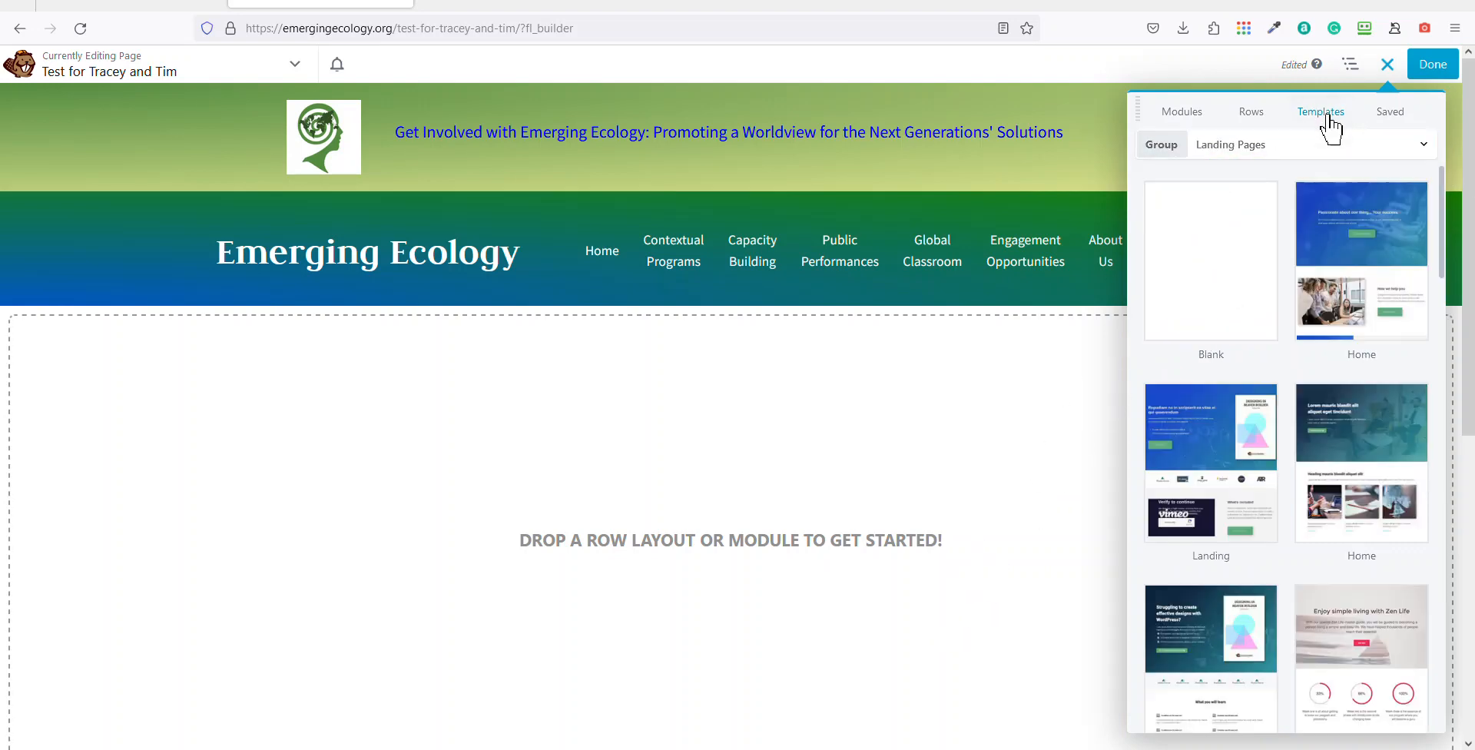
pyautogui.scroll(-2, 1267, 453)
pyautogui.scroll(-10, 1273, 457)
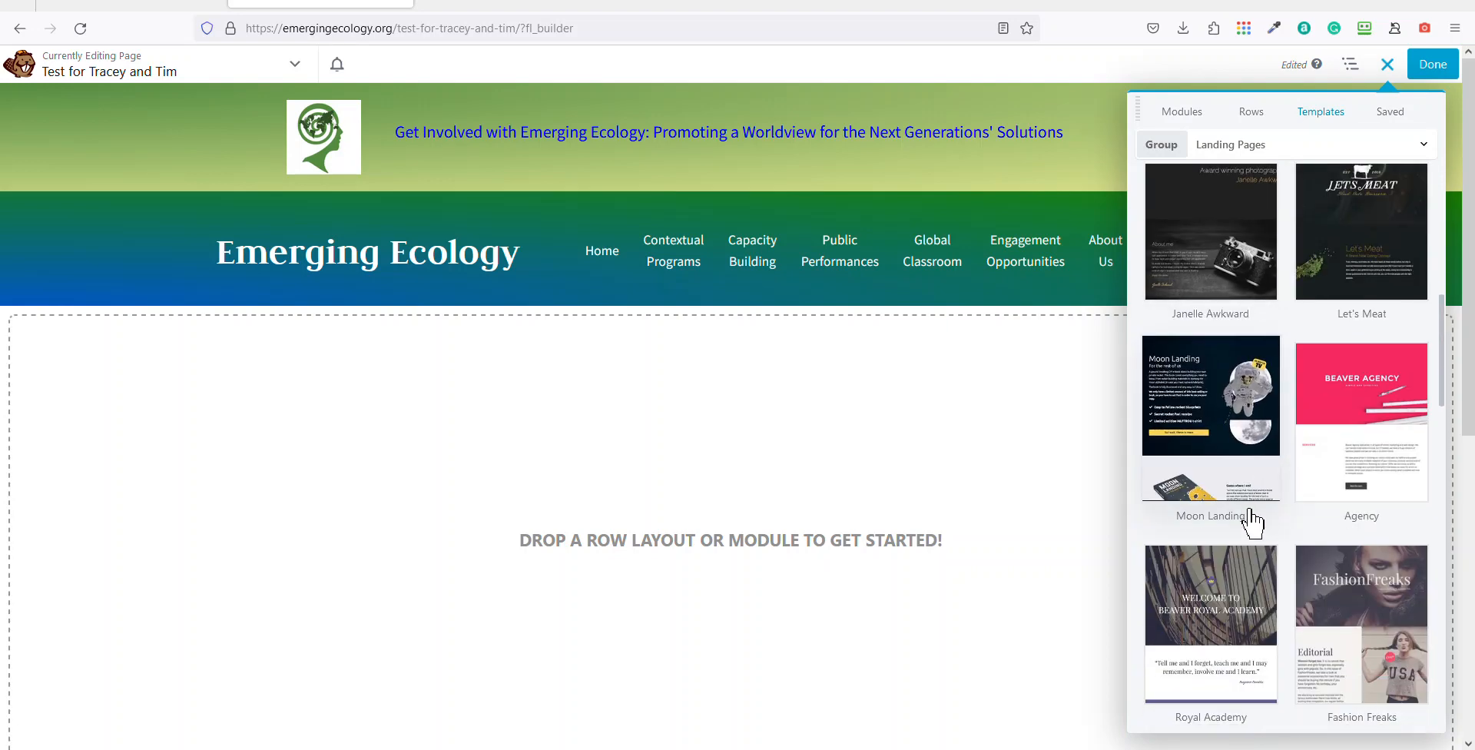
pyautogui.scroll(-2, 1231, 527)
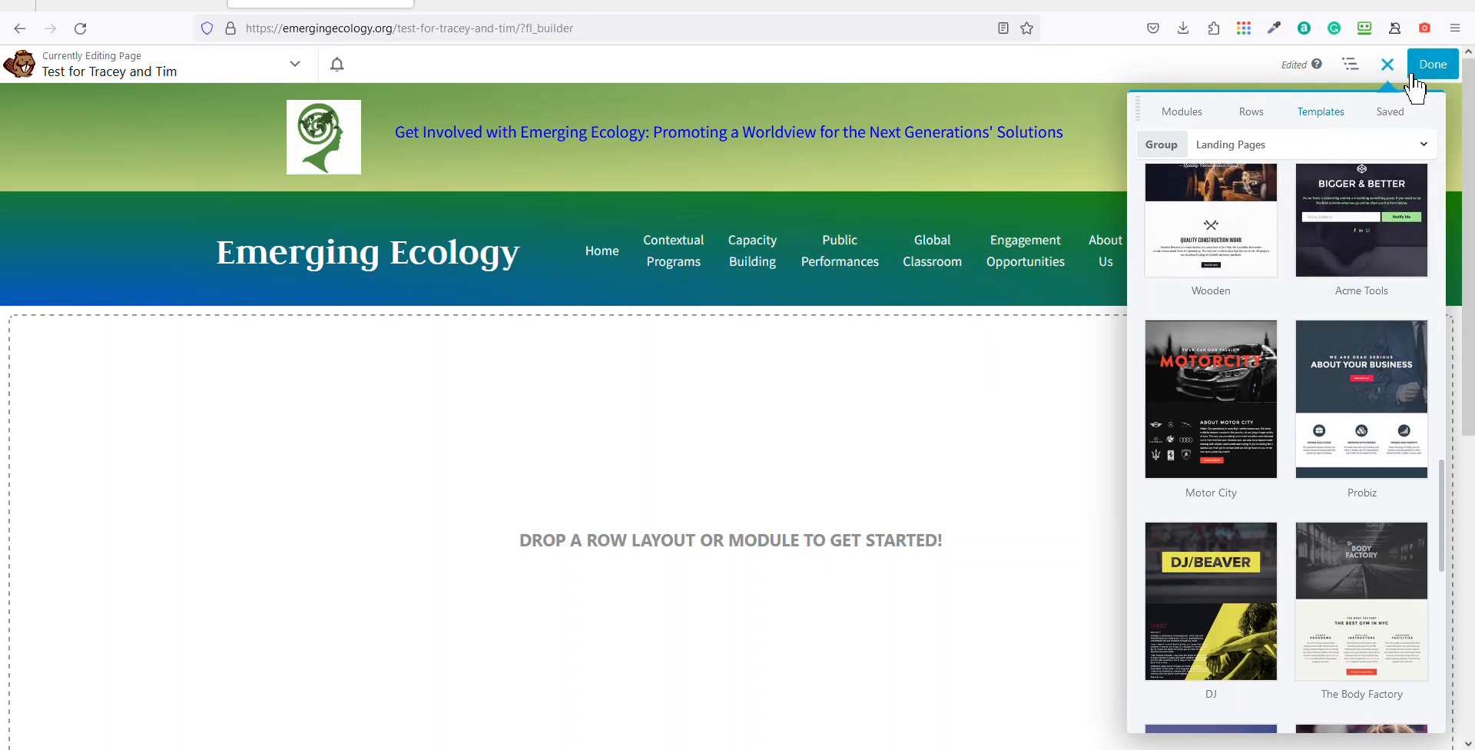
# Close the template library, discard all unpublished changes to the test page, and exit the page editor
pyautogui.click(1387, 64)
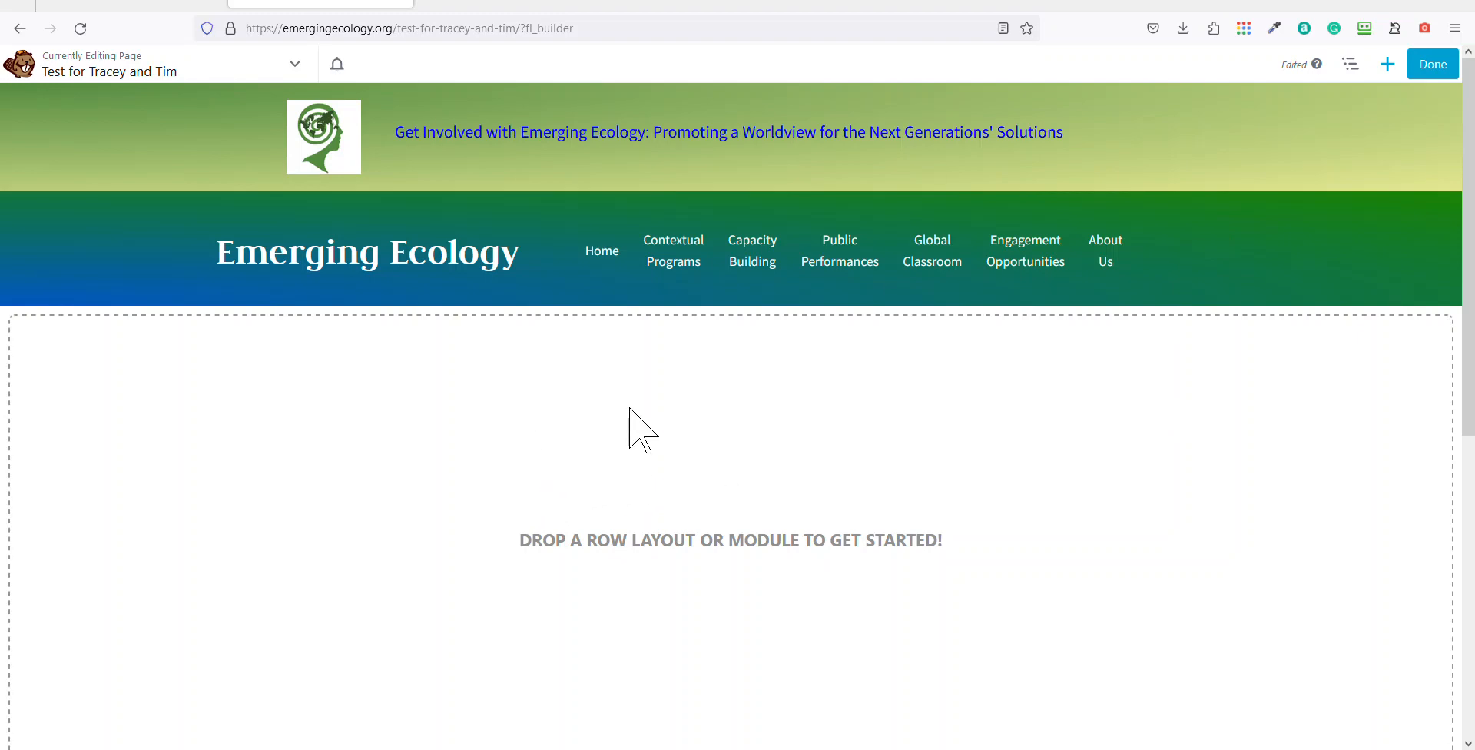
pyautogui.click(1423, 69)
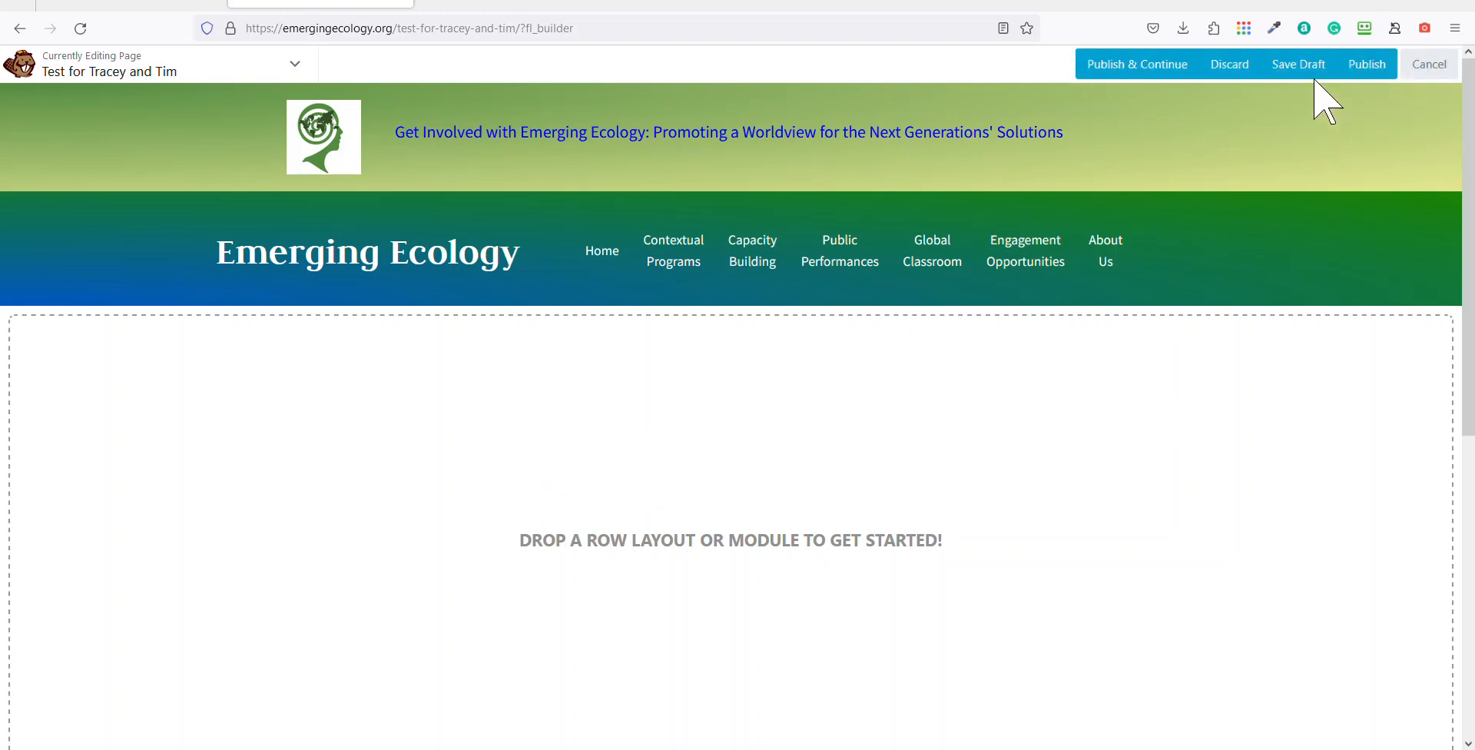
pyautogui.click(1241, 68)
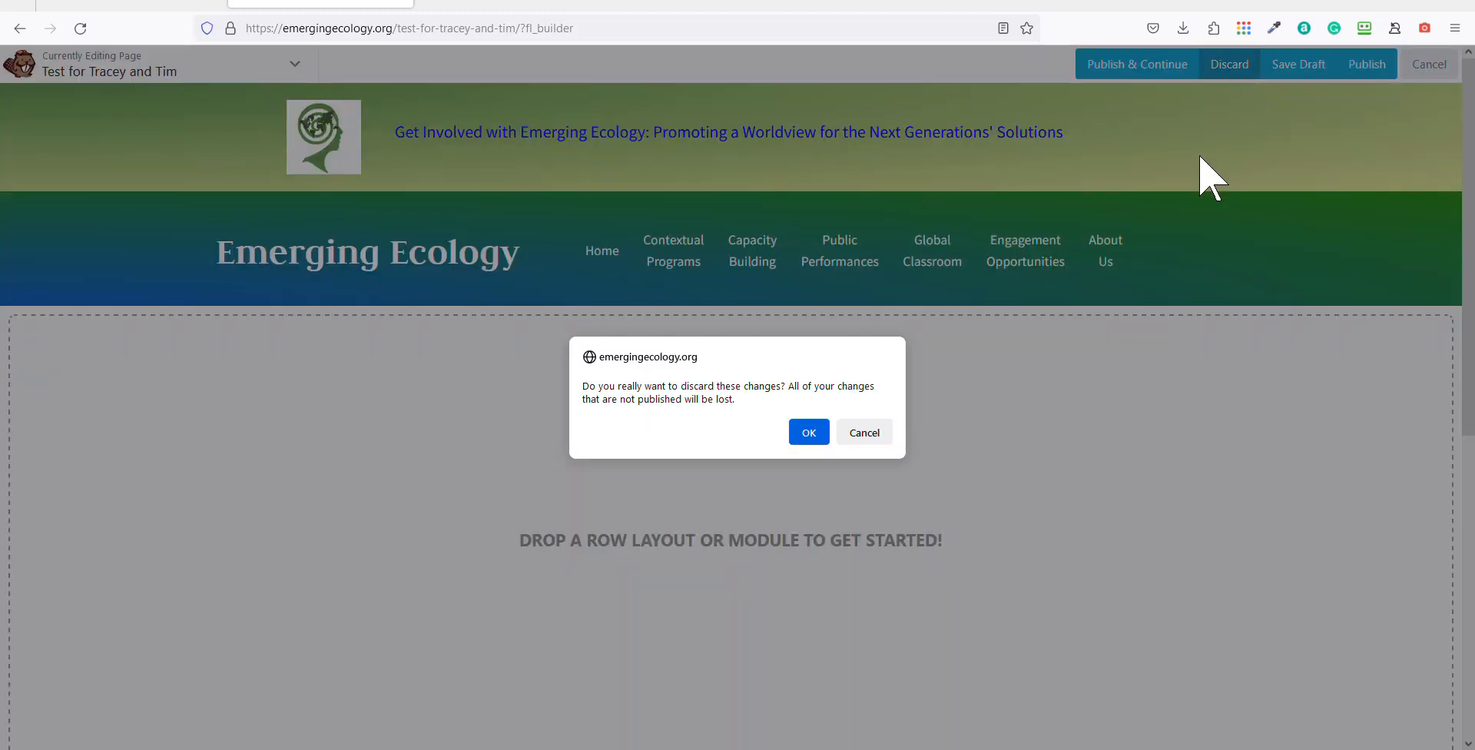
pyautogui.click(811, 434)
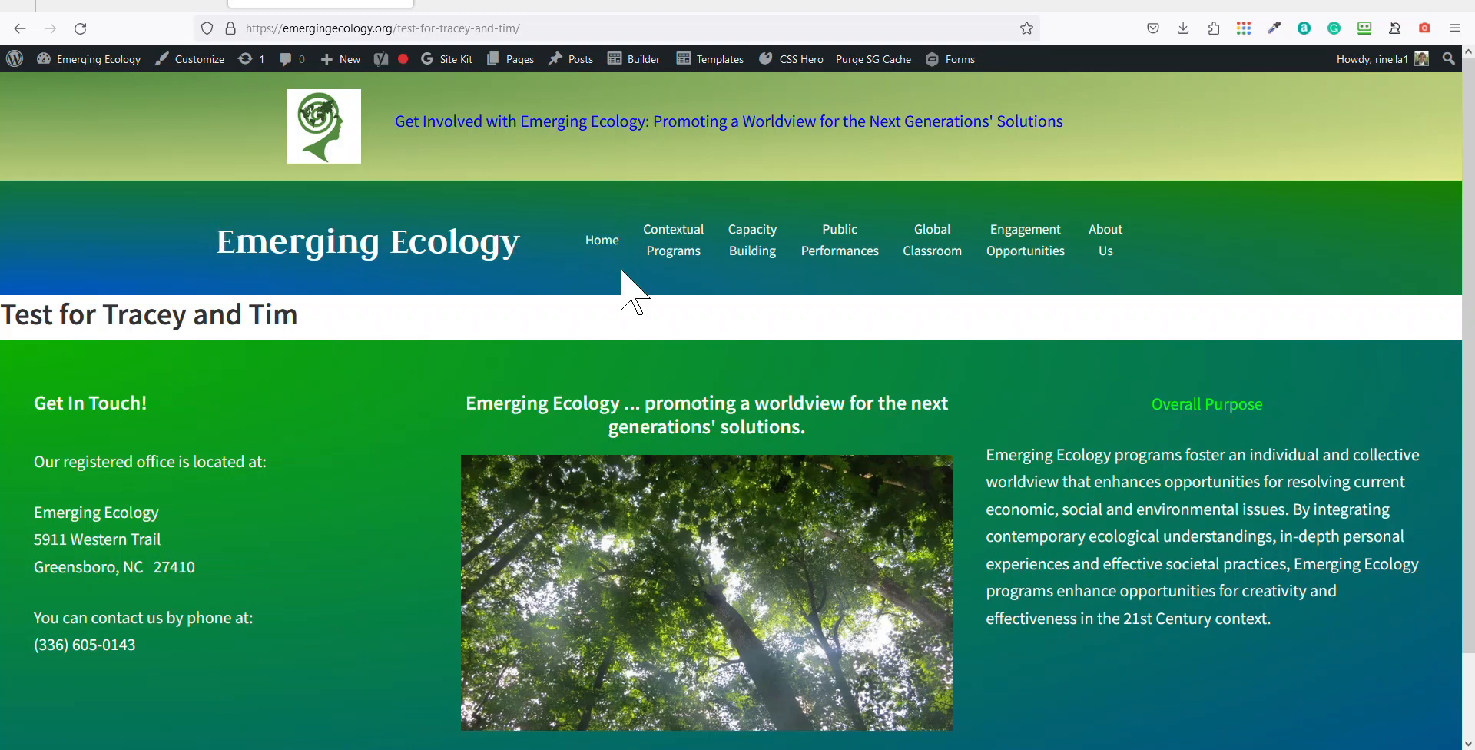
# Open the Header layout template for editing and examine the settings options for its logo photo, heading, menu and row
pyautogui.moveTo(727, 65)
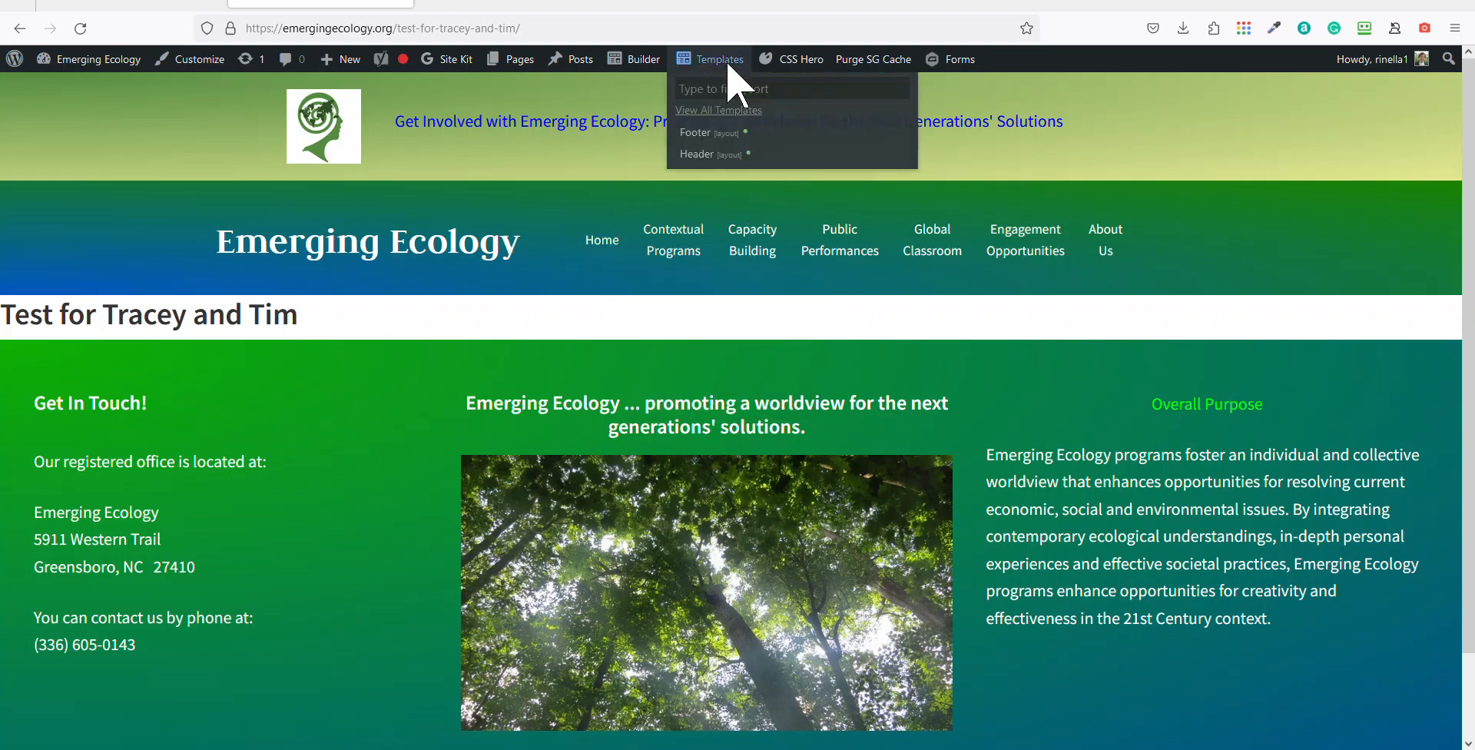
pyautogui.click(683, 156)
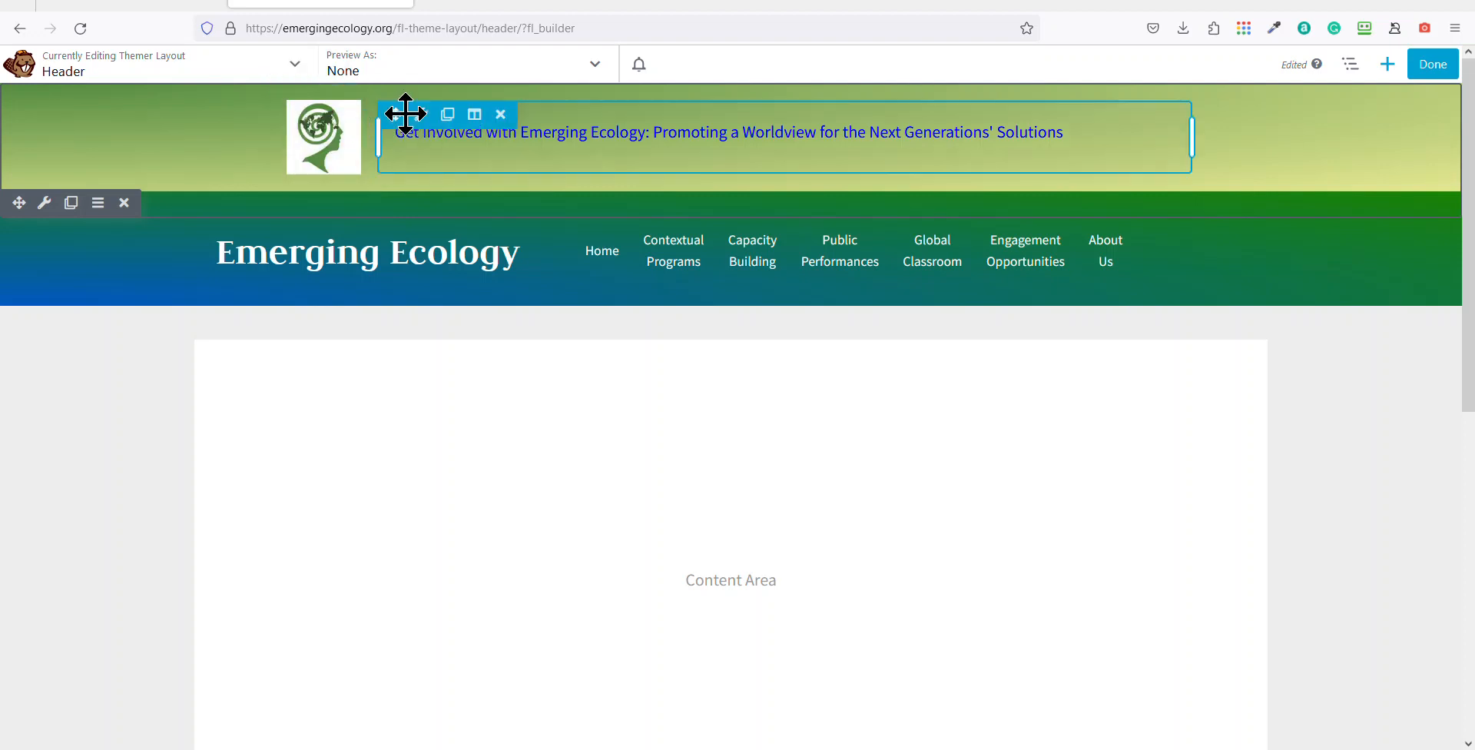
pyautogui.moveTo(306, 108)
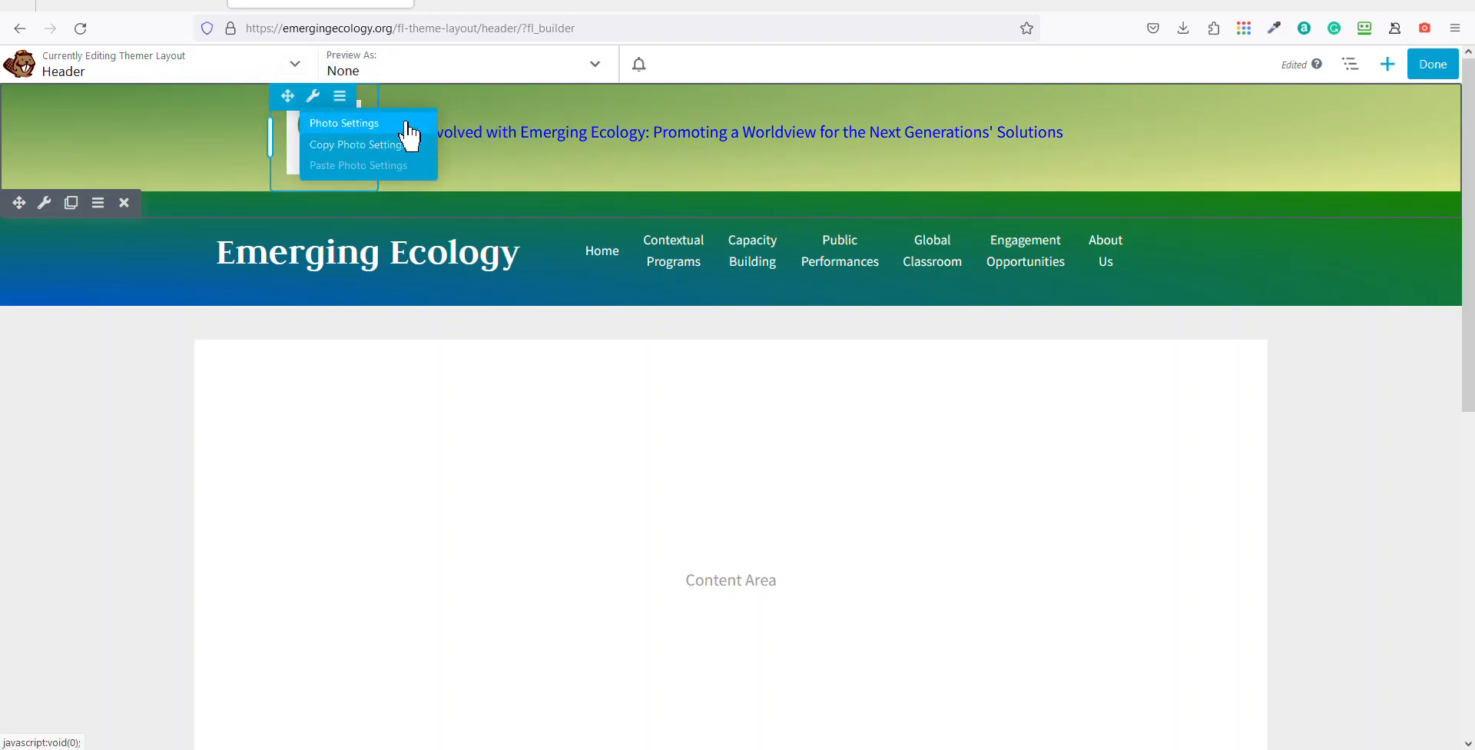
pyautogui.moveTo(427, 117)
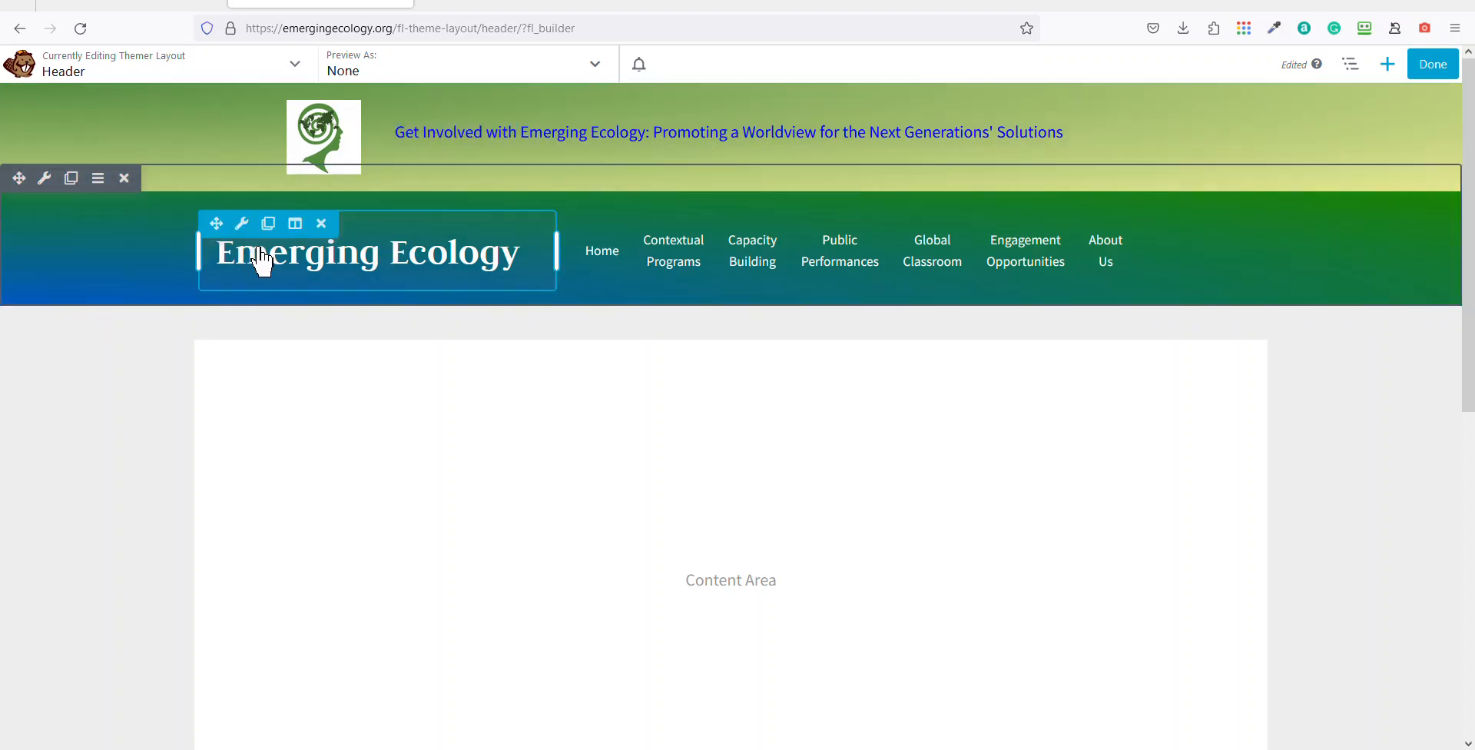
pyautogui.moveTo(244, 233)
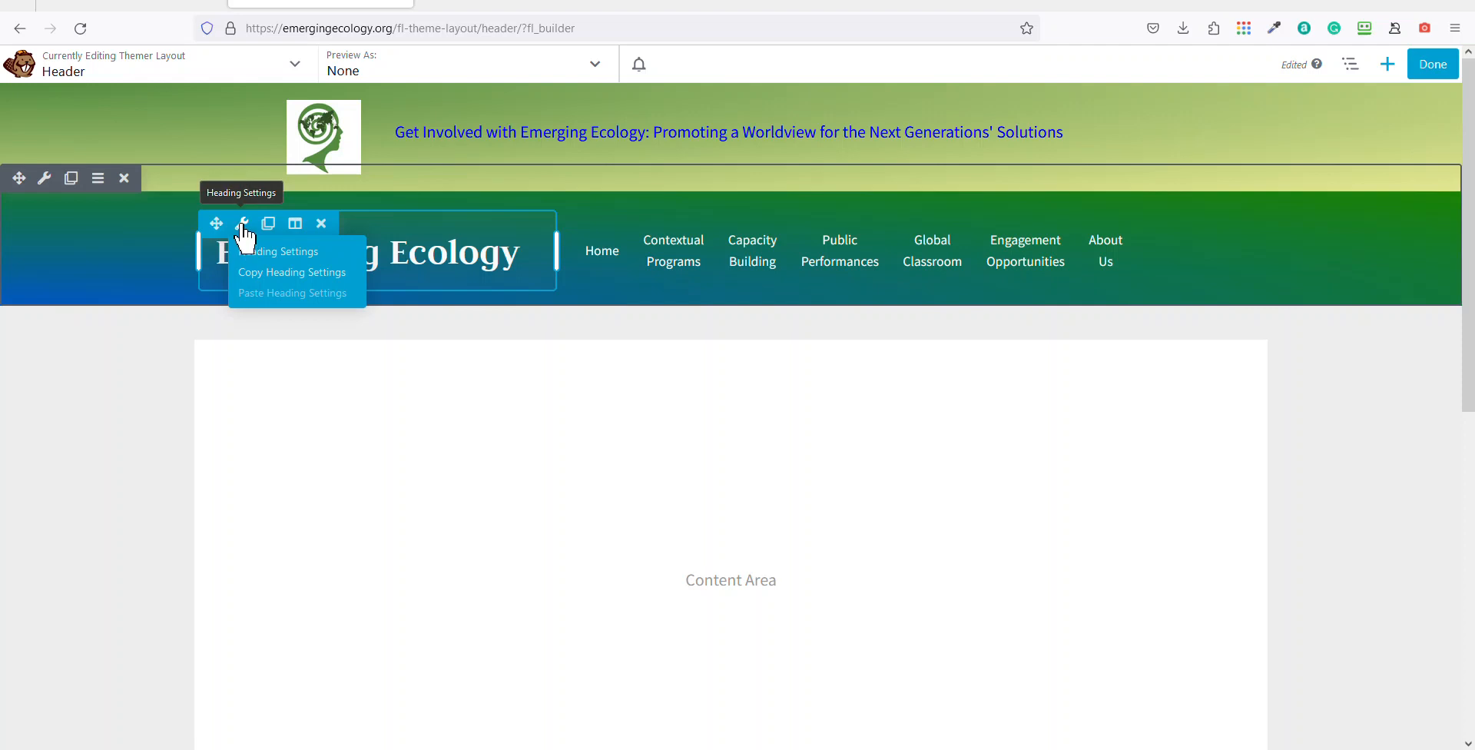
pyautogui.moveTo(607, 237)
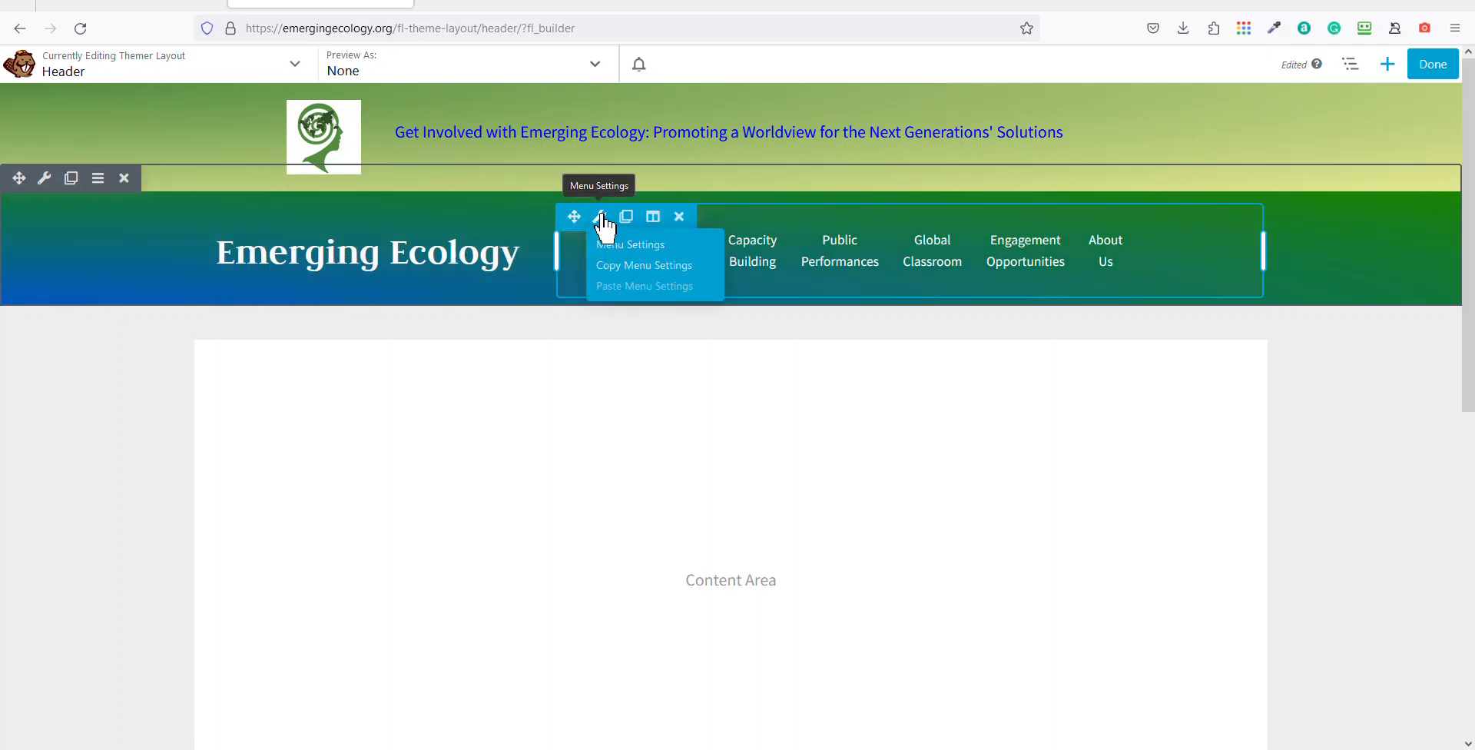
pyautogui.moveTo(46, 190)
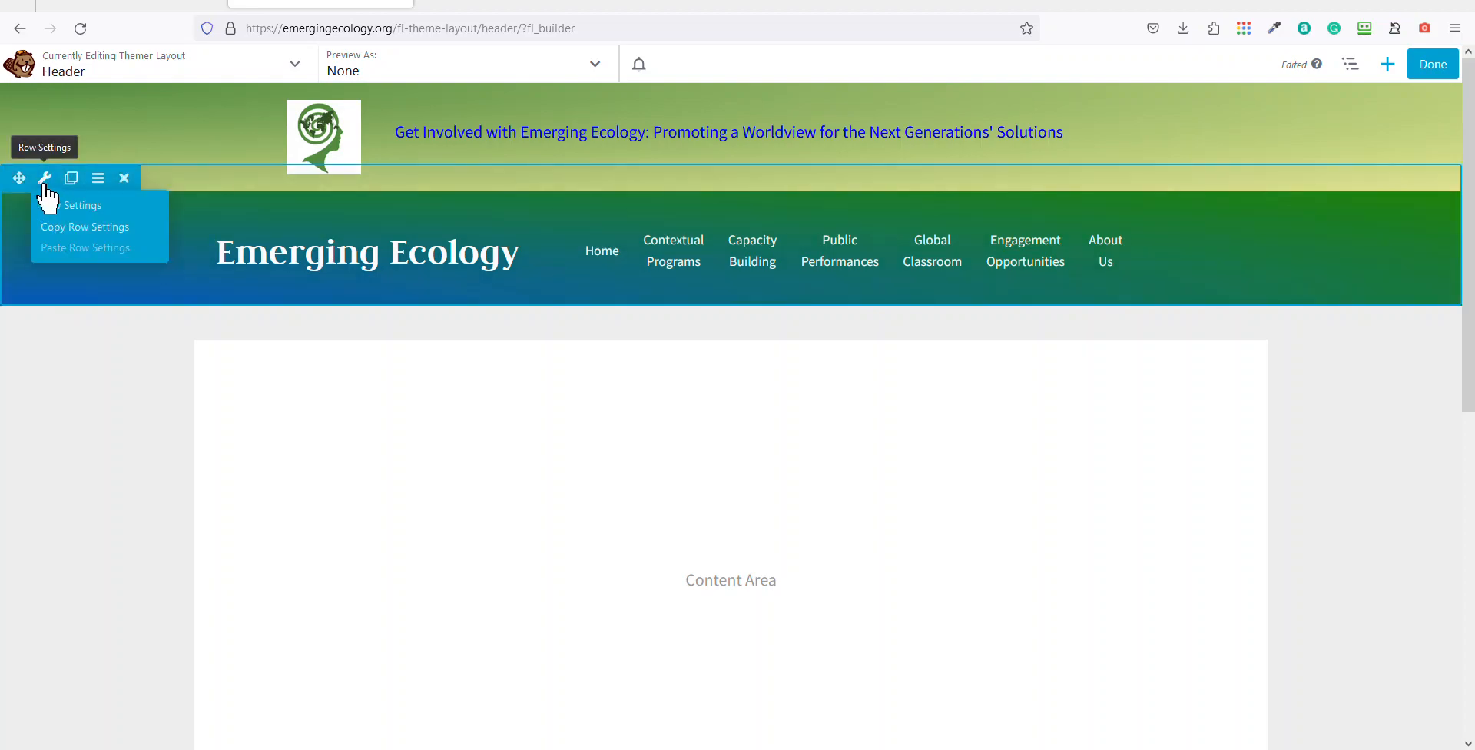
pyautogui.scroll(-6, 722, 403)
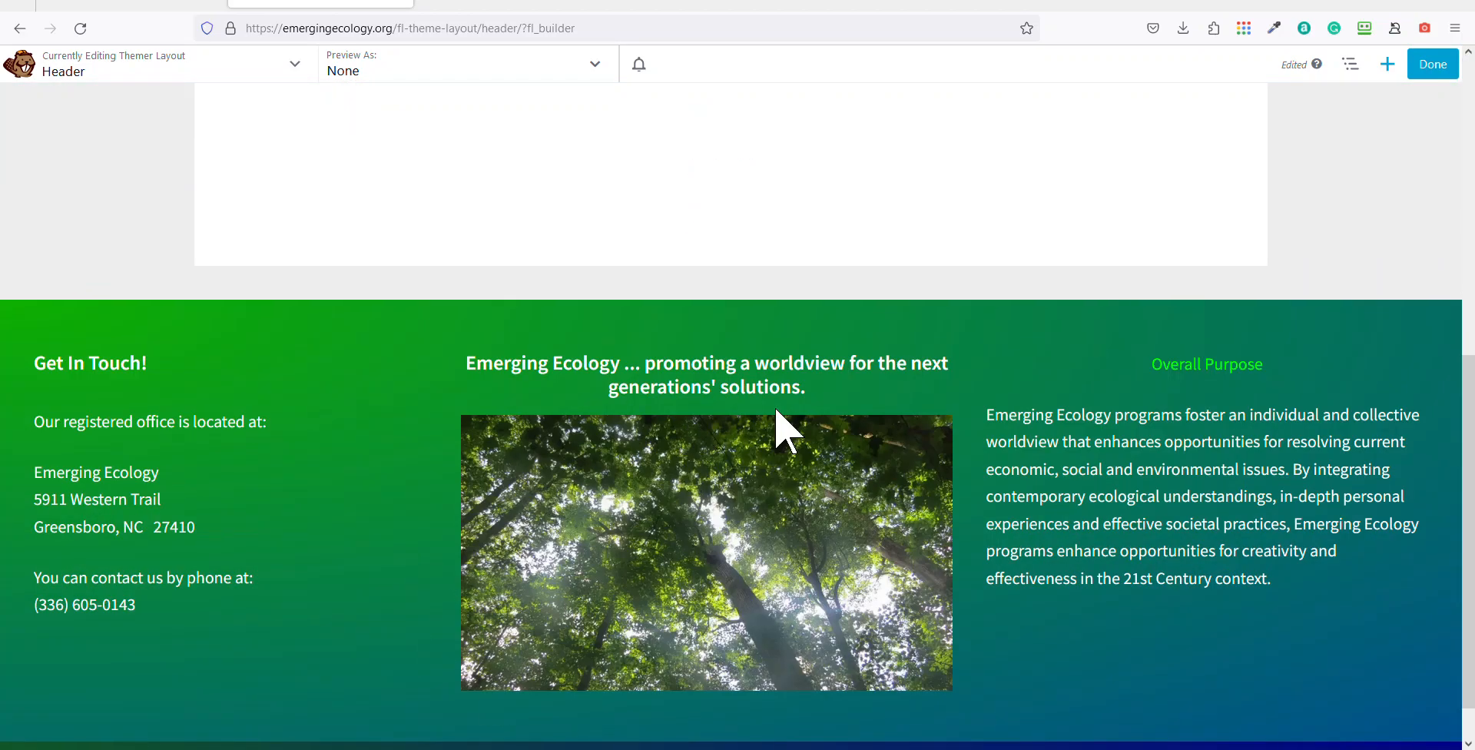
pyautogui.scroll(6, 1268, 213)
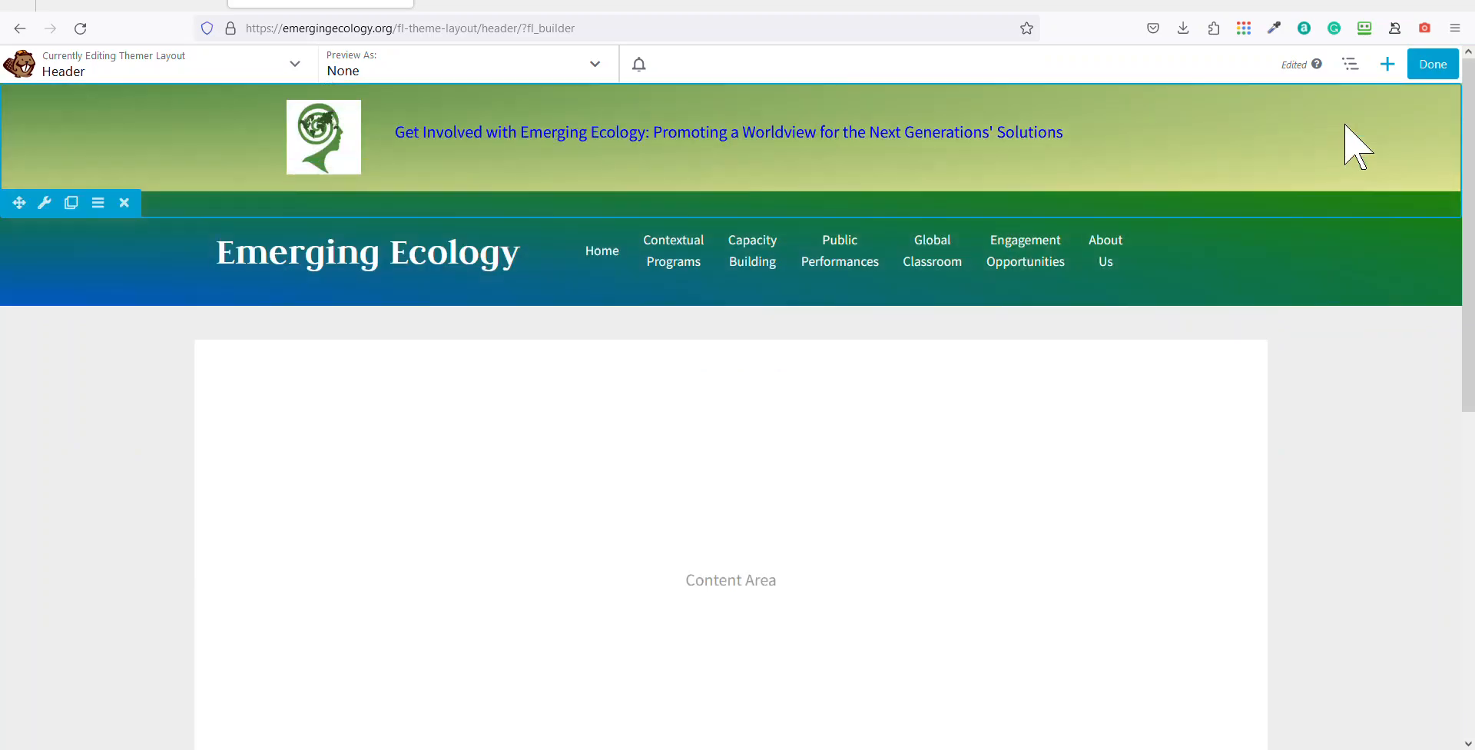
# Discard the unpublished changes to the Header layout and exit its editor
pyautogui.click(1436, 66)
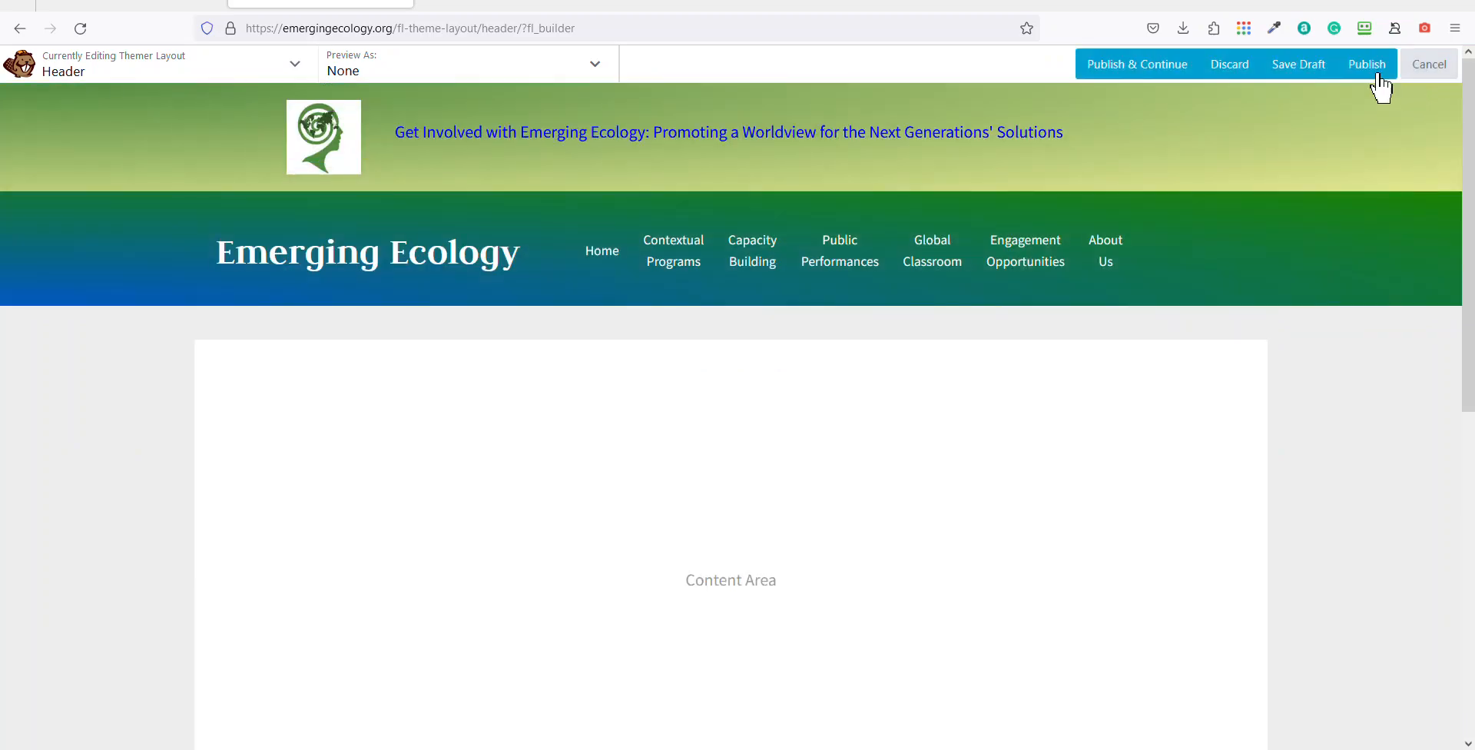
pyautogui.click(1226, 69)
pyautogui.click(803, 433)
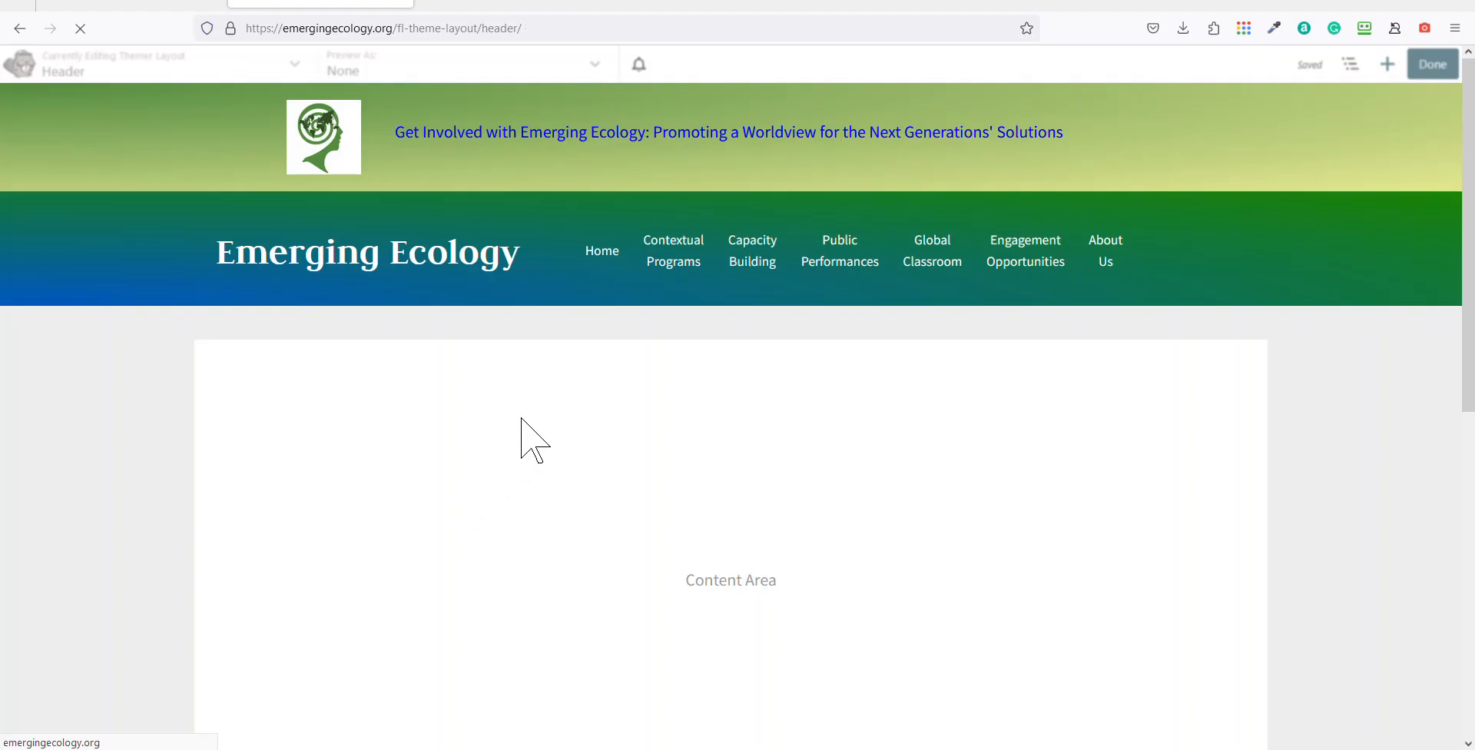
pyautogui.moveTo(640, 62)
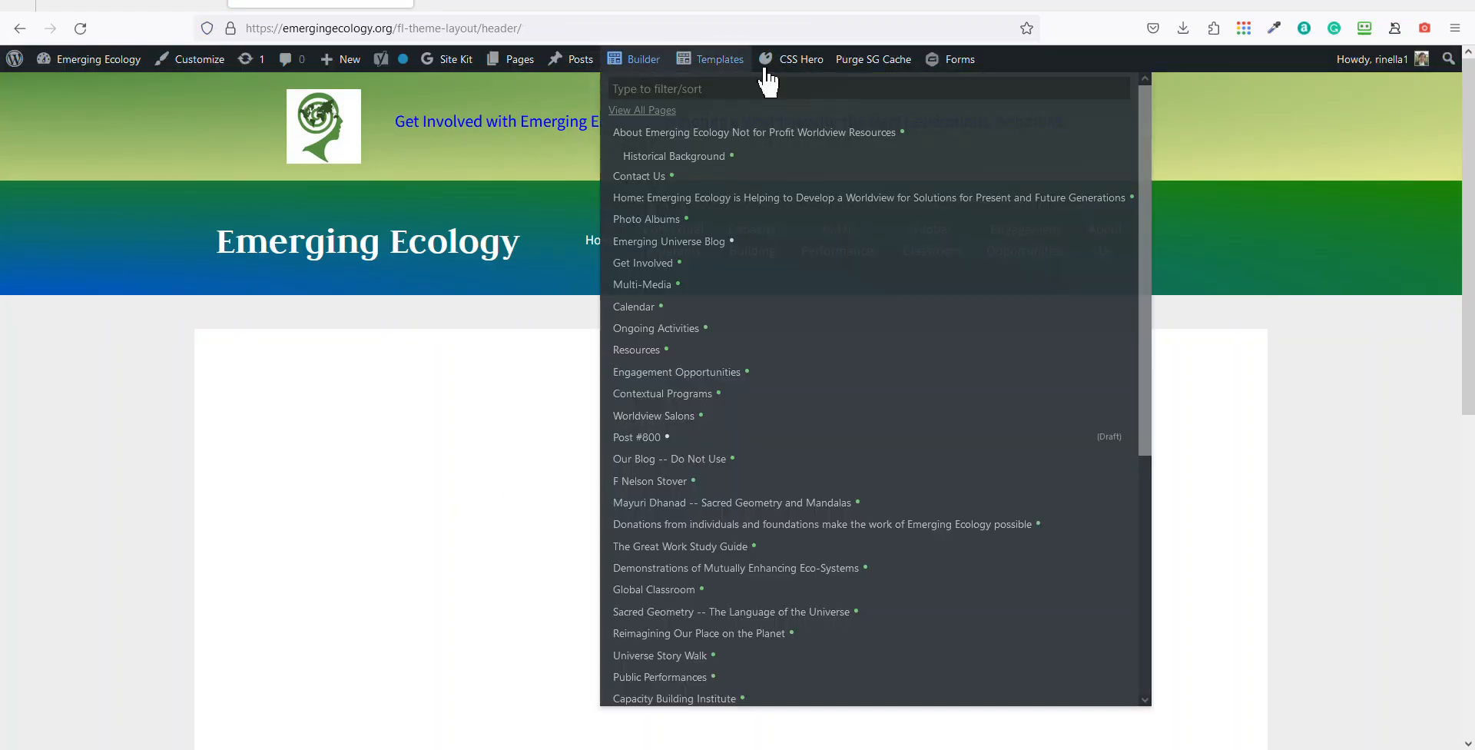
pyautogui.scroll(-4, 350, 419)
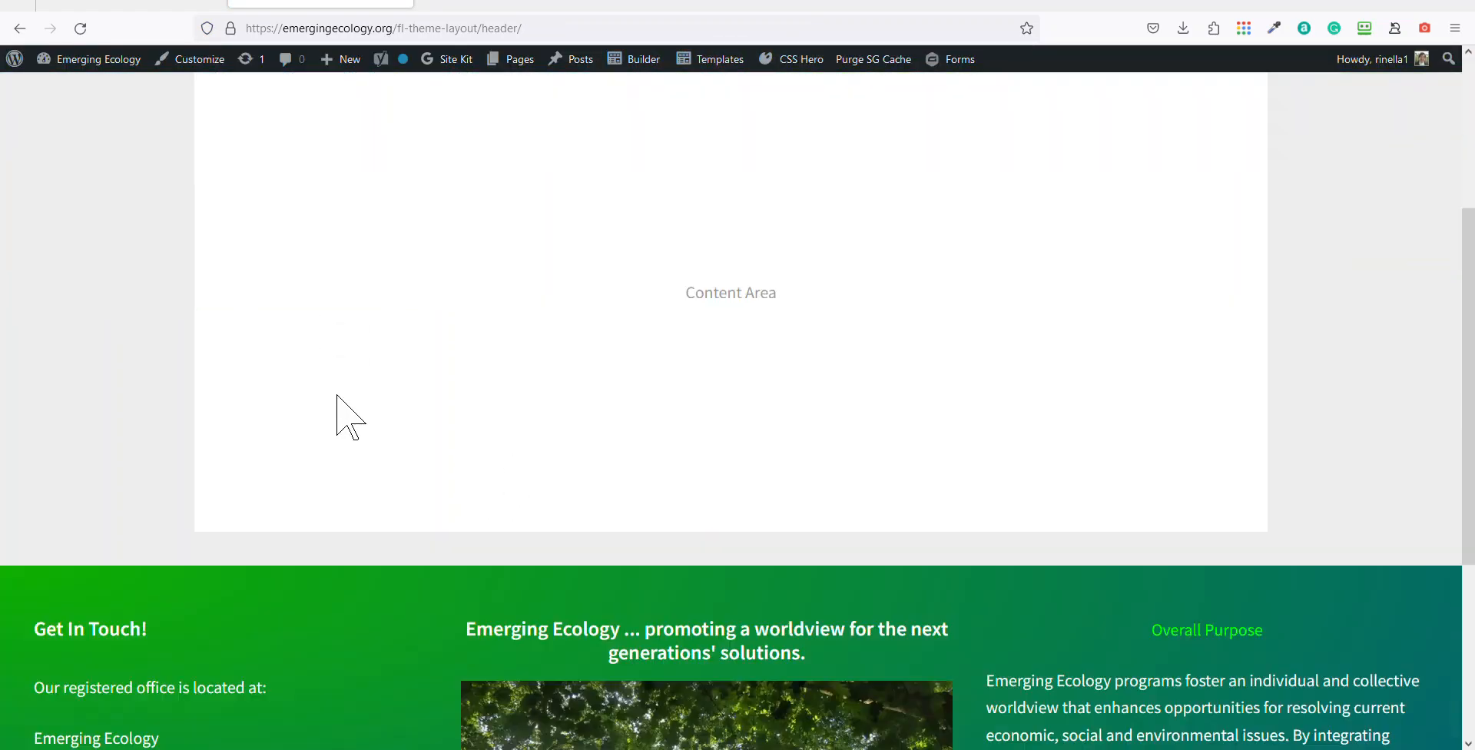
pyautogui.scroll(-4, 369, 407)
pyautogui.scroll(3, 1016, 451)
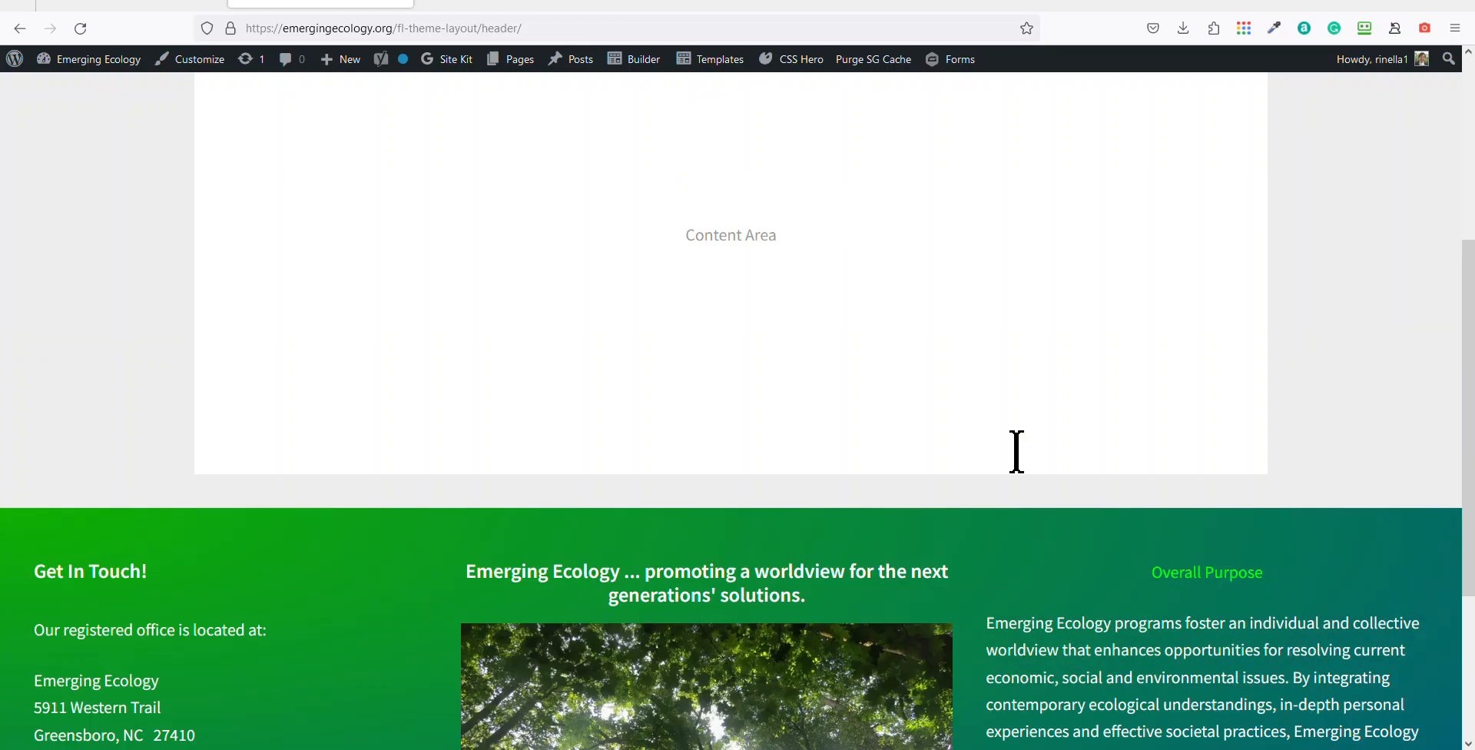
pyautogui.scroll(5, 1016, 451)
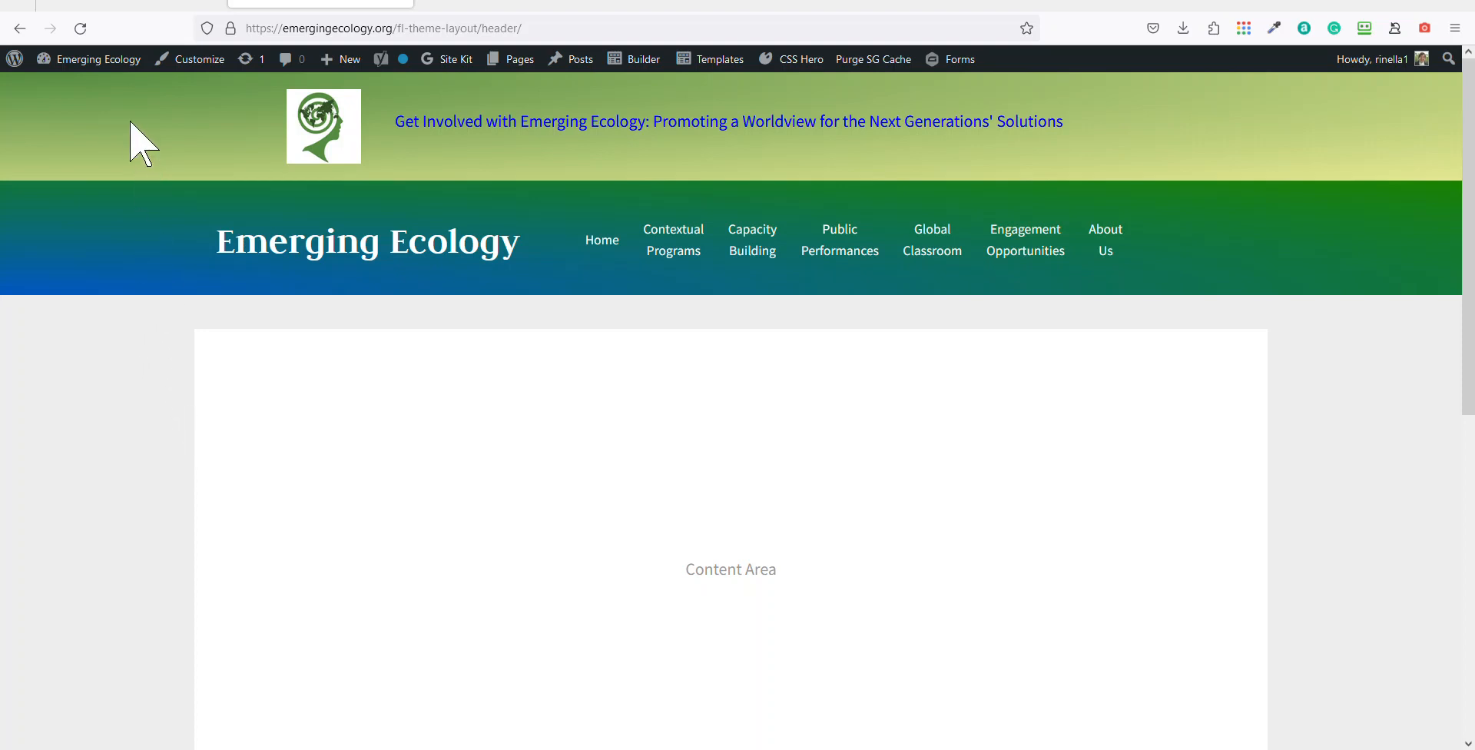
pyautogui.moveTo(90, 65)
pyautogui.scroll(-2, 1241, 699)
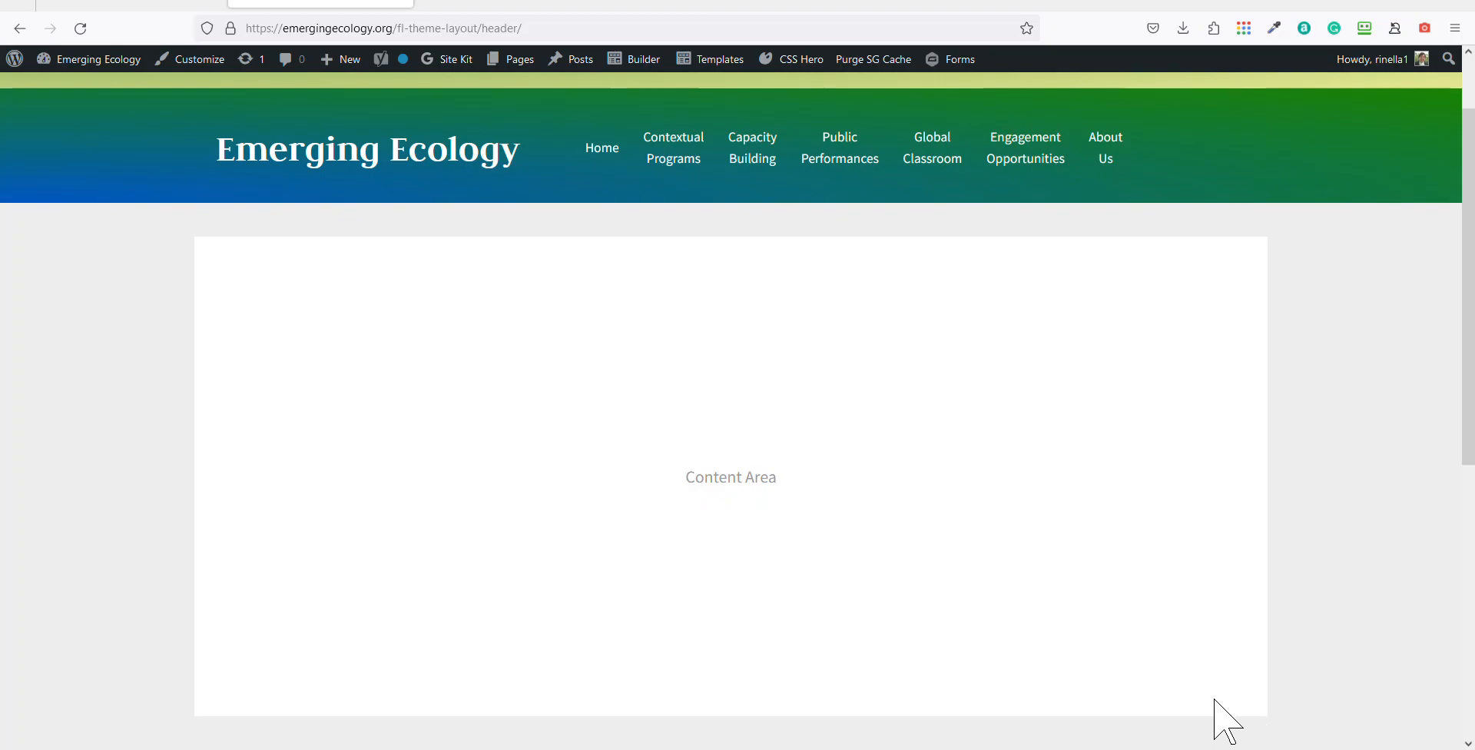